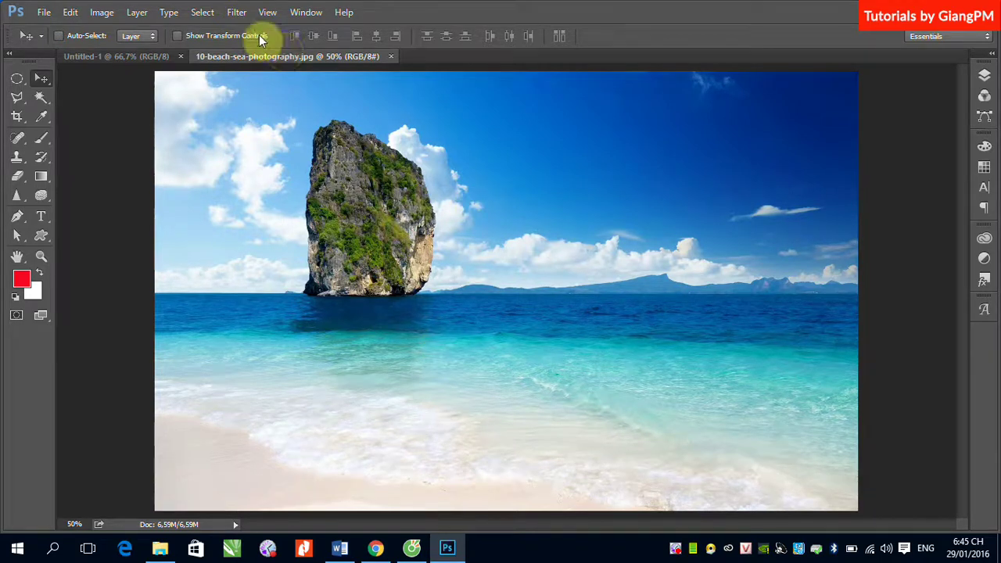
Step: Open Filter > Filter Gallery on the rock-island beach photo
{"action": "left_click", "coordinate": [237, 12]}
{"action": "mouse_move", "coordinate": [299, 175]}
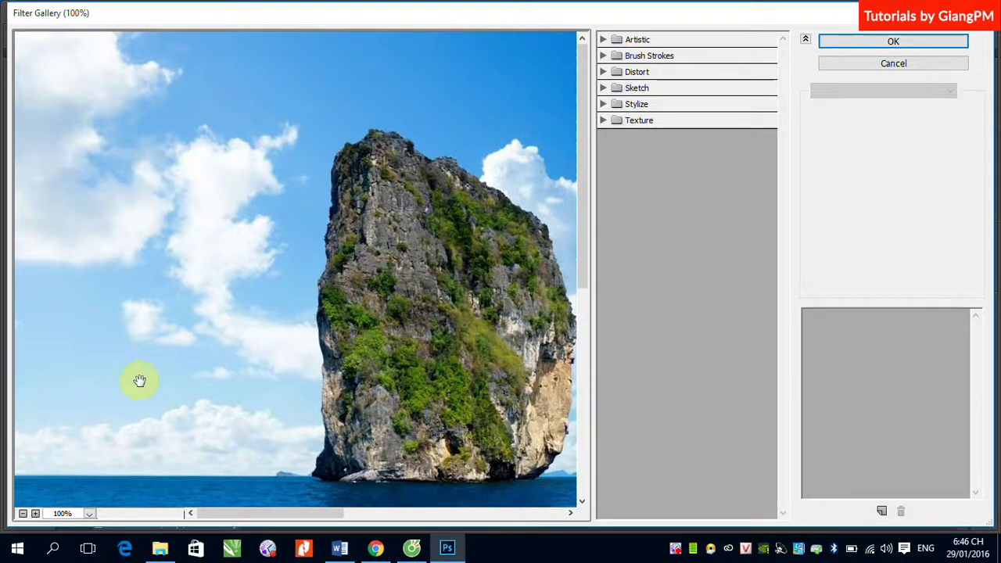
Step: Zoom the gallery preview to 33.3% and expand the Artistic filter category
{"action": "left_click", "coordinate": [62, 516]}
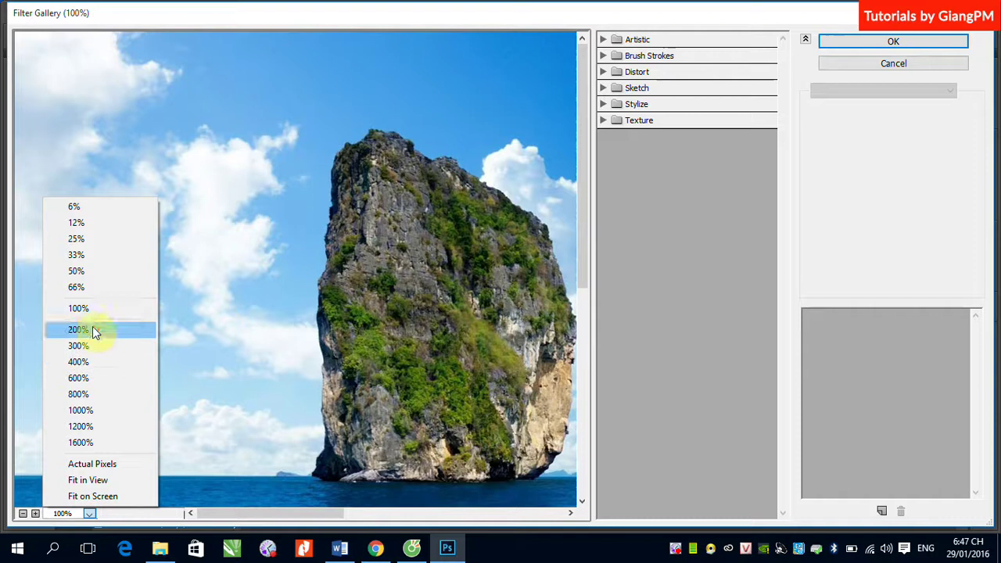
{"action": "left_click", "coordinate": [84, 255]}
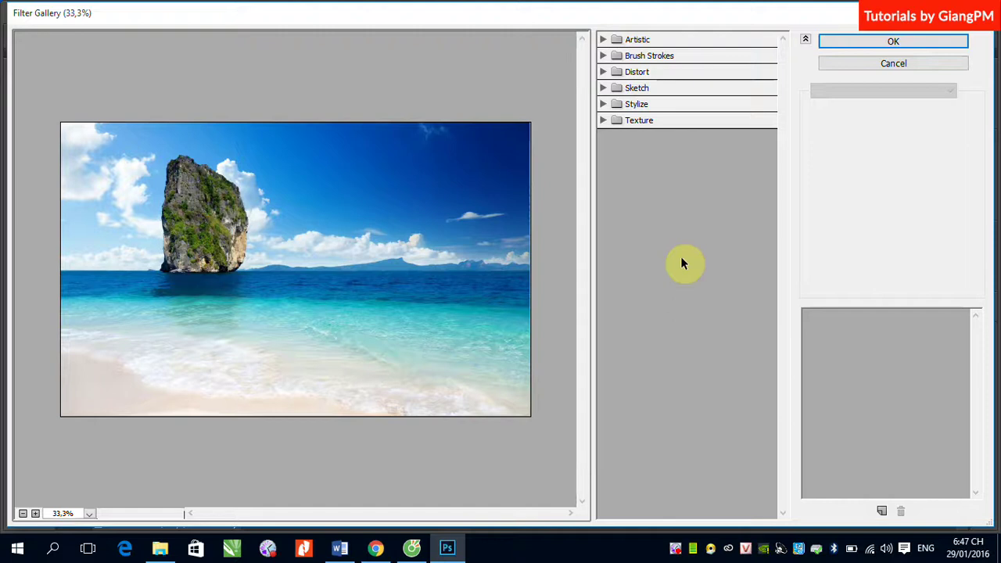
{"action": "left_click", "coordinate": [602, 39]}
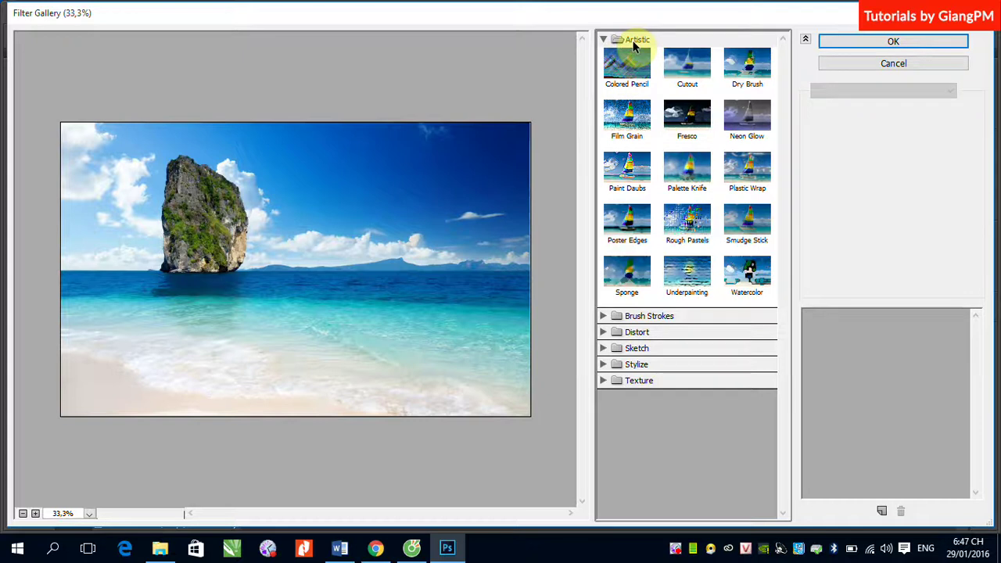
Step: Preview Colored Pencil at Pencil Width 4, Stroke Pressure 8, Paper Brightness 25
{"action": "left_click", "coordinate": [630, 61]}
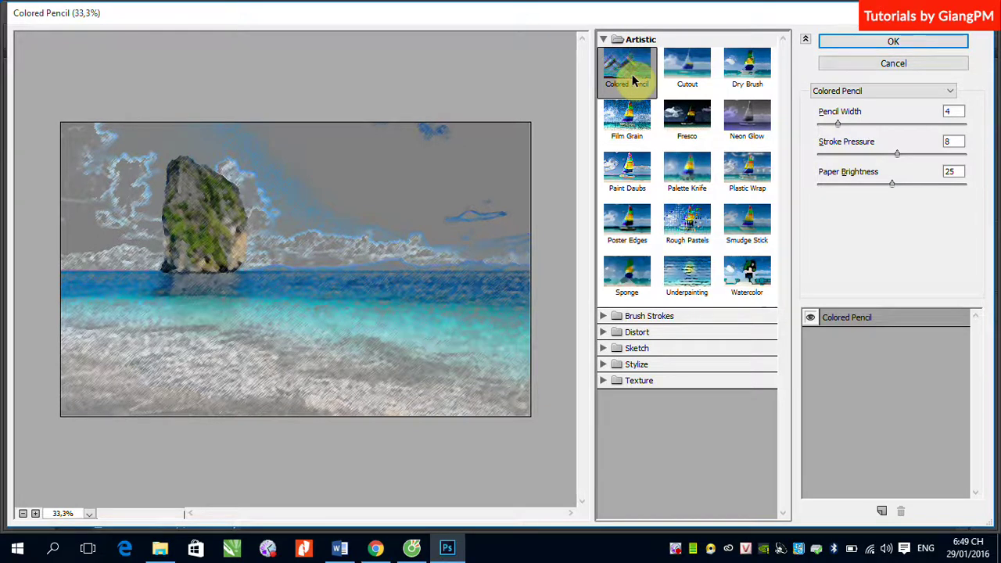
Step: Preview Watercolor, then Dry Brush at Brush Size 2, Brush Detail 8, Texture 1
{"action": "left_click", "coordinate": [750, 272]}
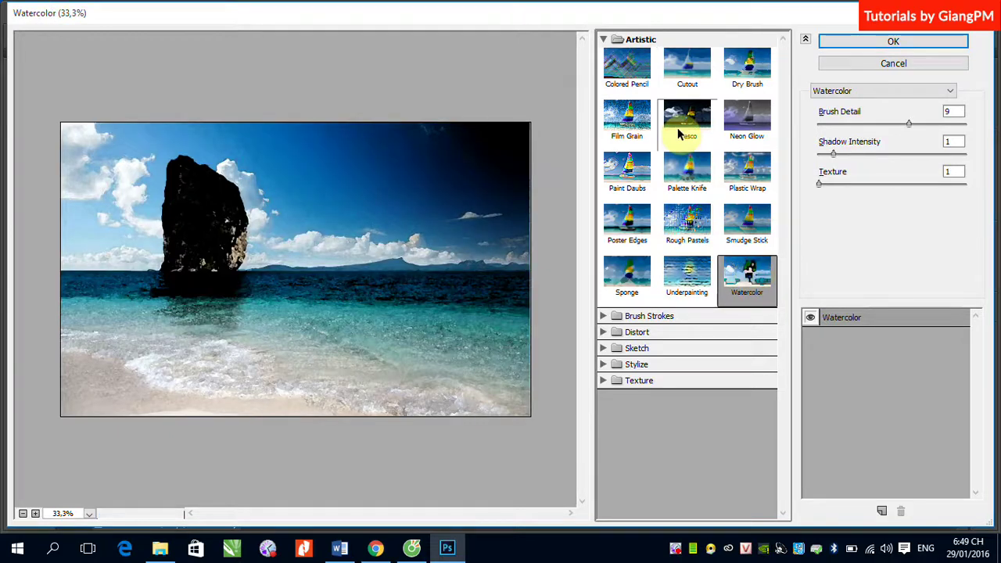
{"action": "left_click", "coordinate": [757, 69]}
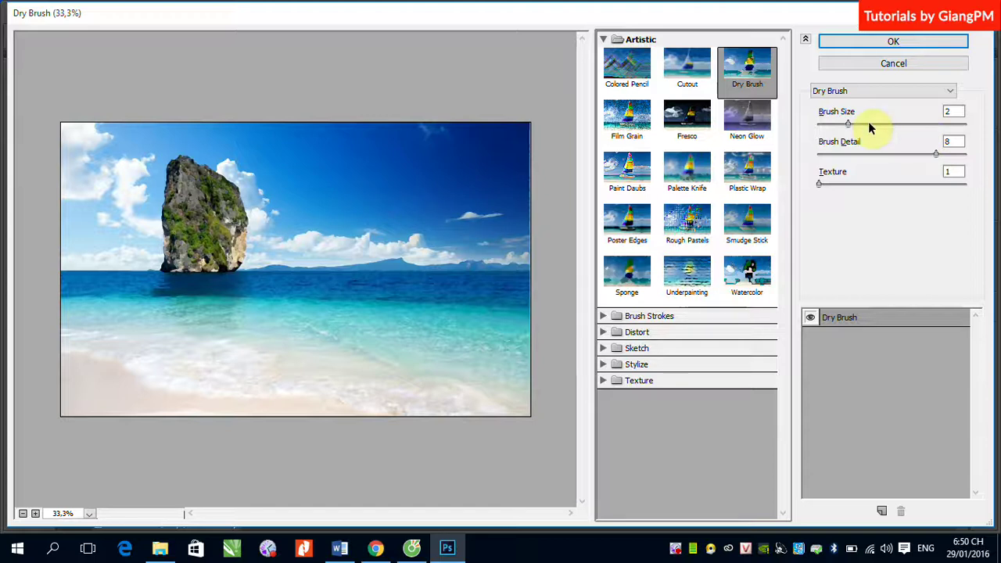
Step: Set Dry Brush to Brush Size 5 and Brush Detail 2, and apply it
{"action": "left_click_drag", "start_coordinate": [847, 123], "coordinate": [896, 125]}
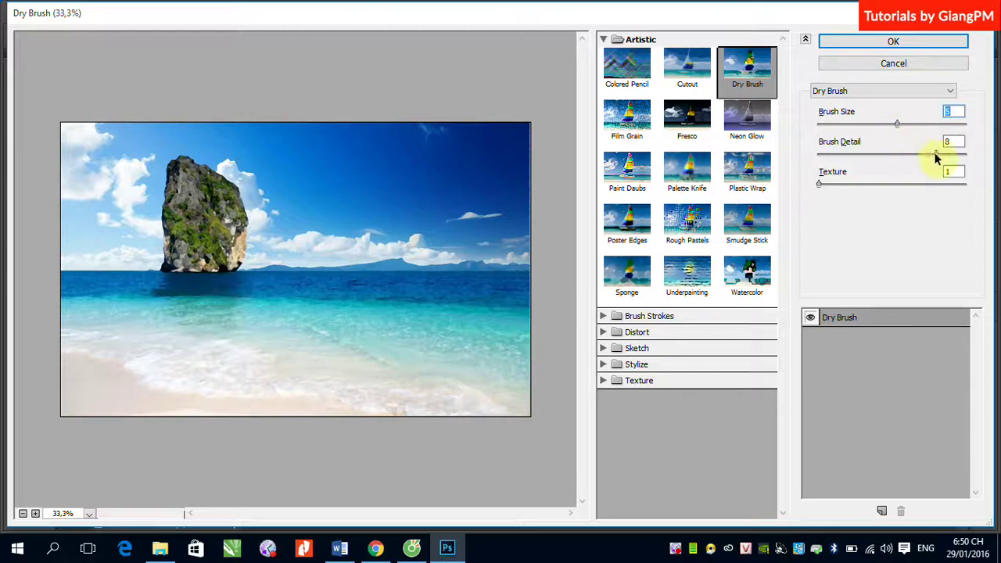
{"action": "left_click_drag", "start_coordinate": [935, 153], "coordinate": [845, 156]}
{"action": "left_click", "coordinate": [320, 206]}
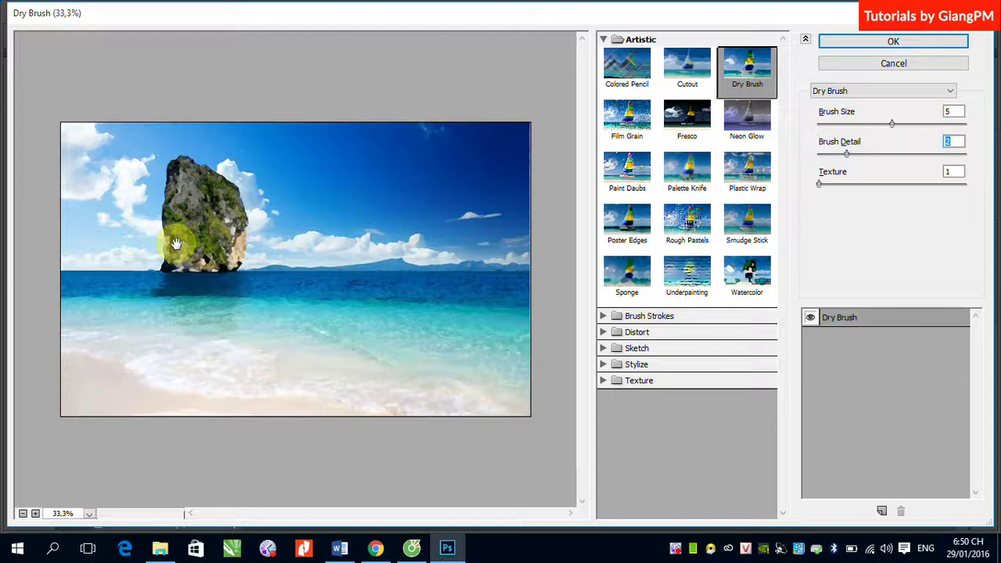
{"action": "left_click", "coordinate": [903, 39]}
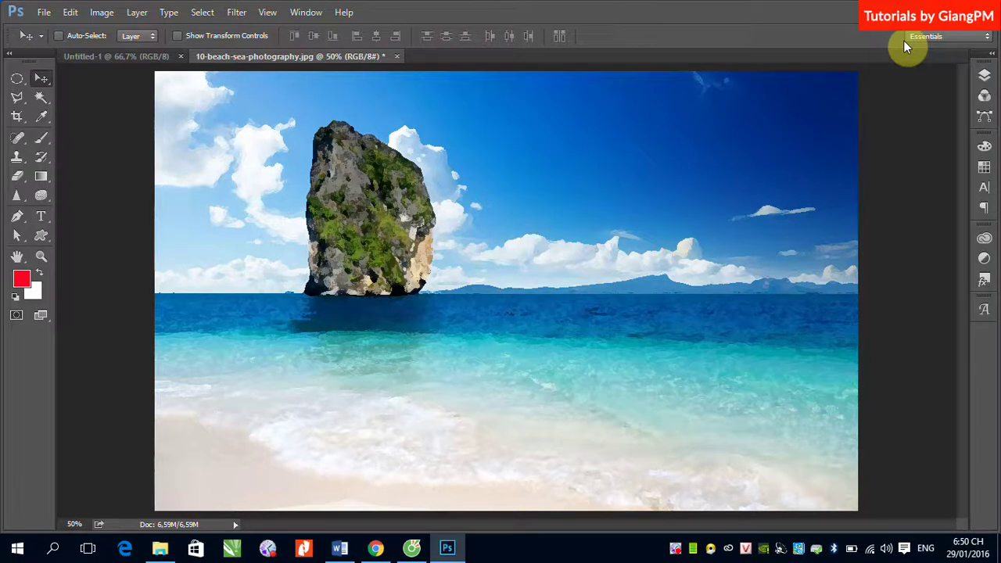
Step: Undo the Dry Brush effect and reopen the Filter Gallery
{"action": "key", "text": "ctrl+z"}
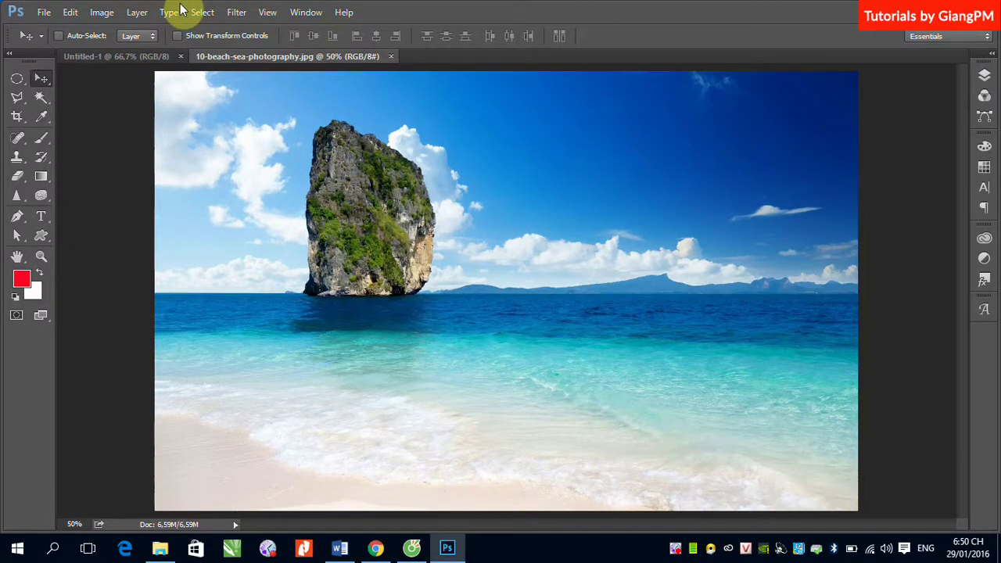
{"action": "left_click", "coordinate": [237, 12]}
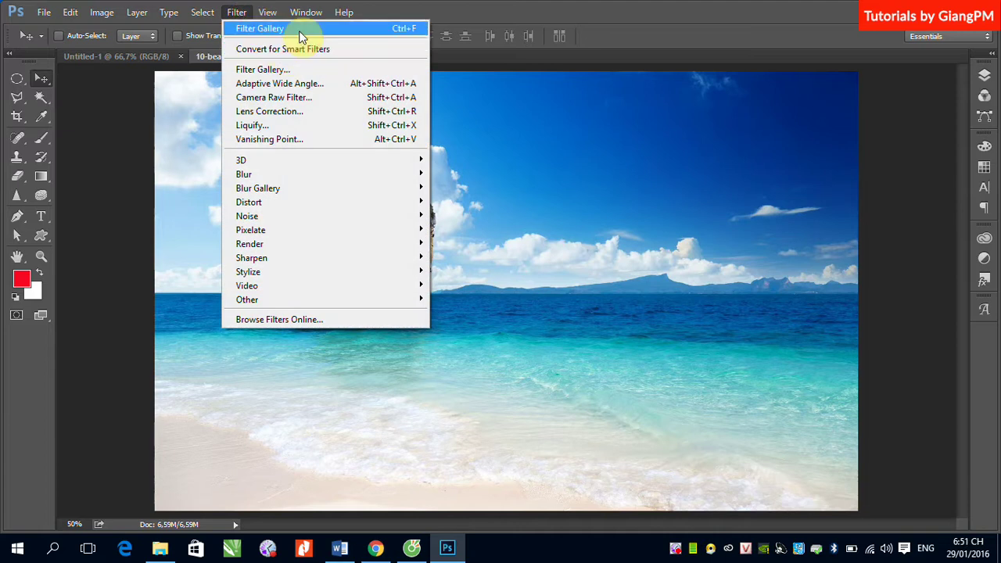
{"action": "left_click", "coordinate": [289, 69]}
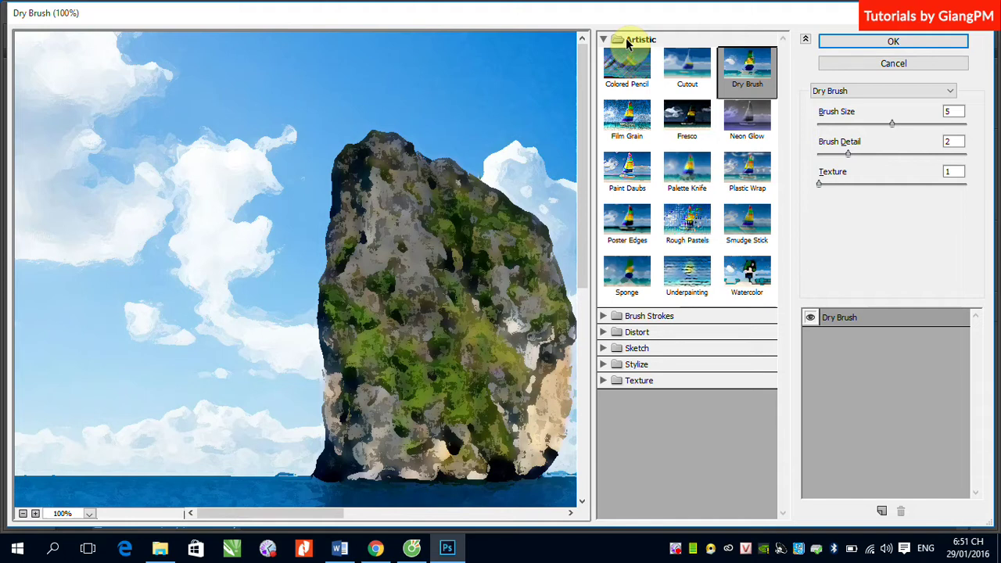
Step: Collapse Artistic and expand Brush Strokes to show its eight filters
{"action": "left_click", "coordinate": [609, 316]}
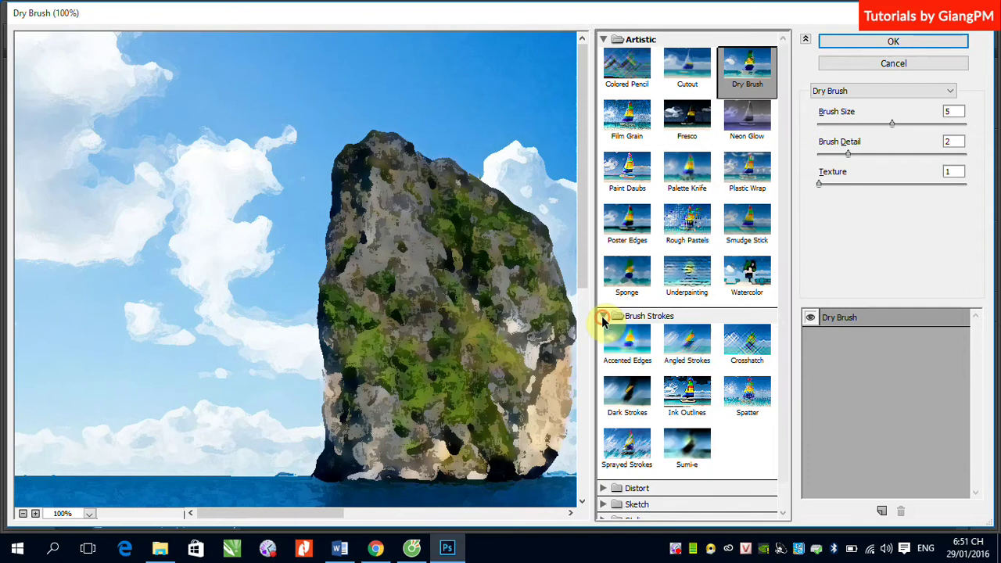
{"action": "left_click", "coordinate": [603, 40]}
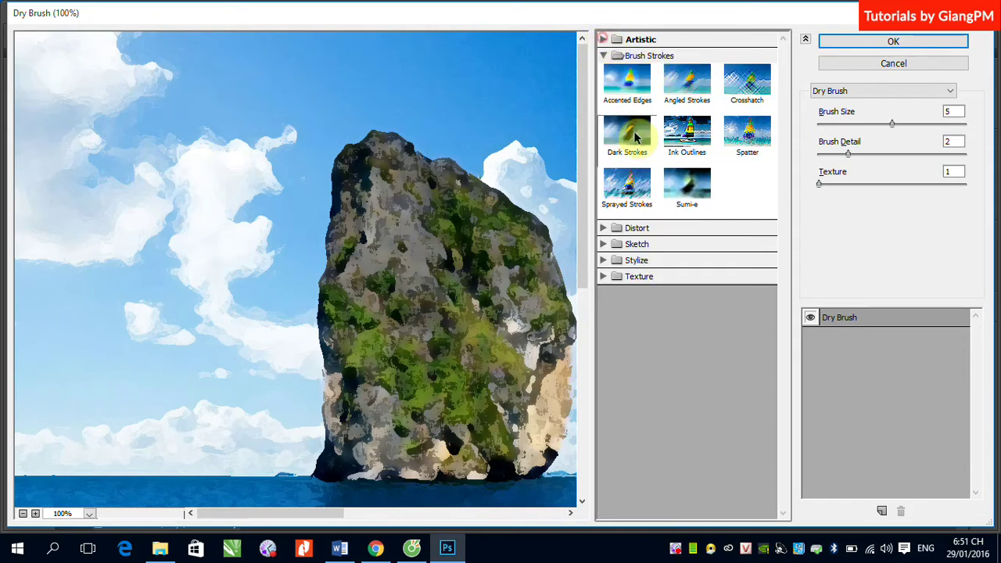
{"action": "left_click", "coordinate": [657, 56]}
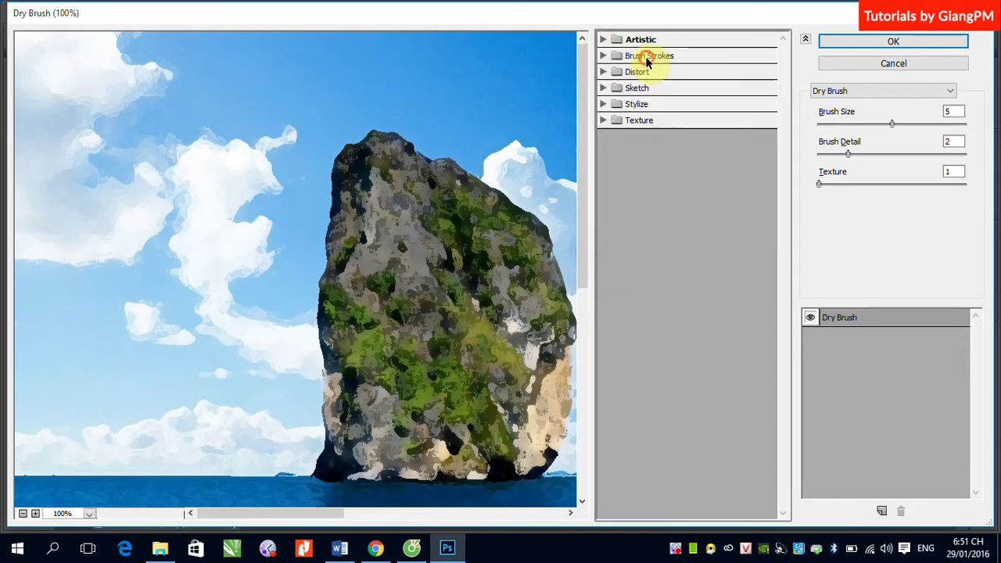
{"action": "left_click", "coordinate": [637, 57]}
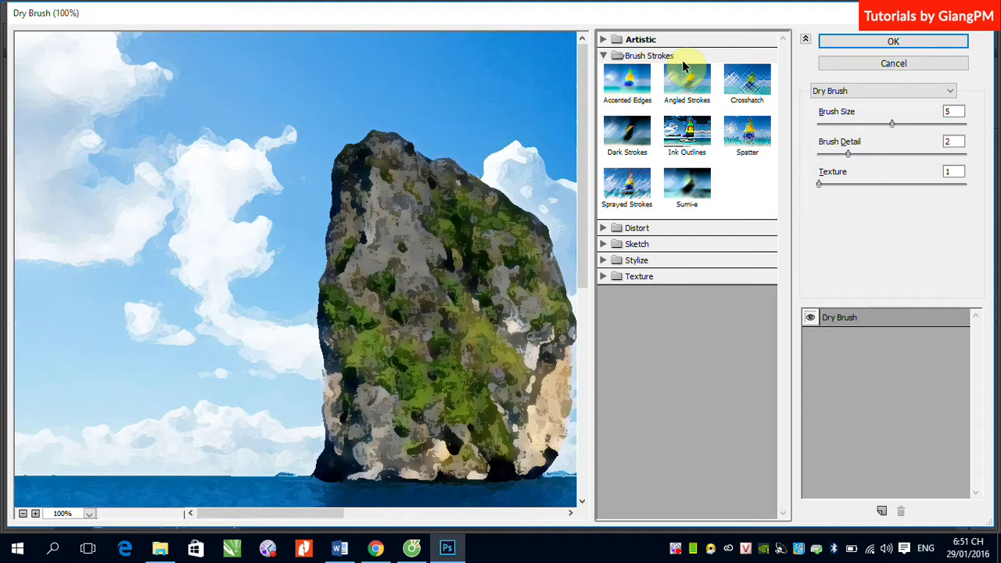
Step: Preview Accented Edges (Edge Width 2, Brightness 38, Smoothness 5), then swap Brush Strokes for Distort
{"action": "left_click", "coordinate": [634, 91]}
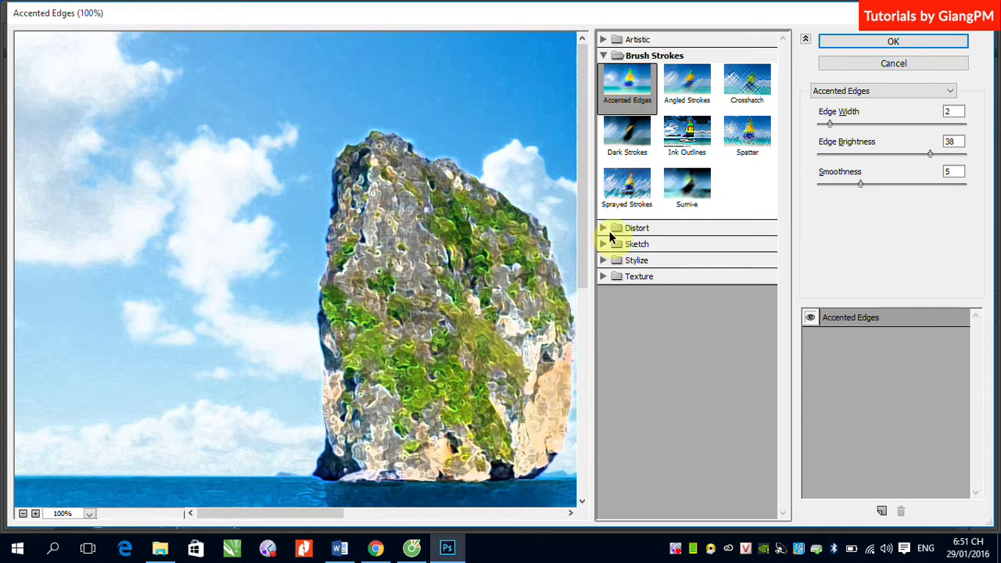
{"action": "left_click", "coordinate": [605, 56]}
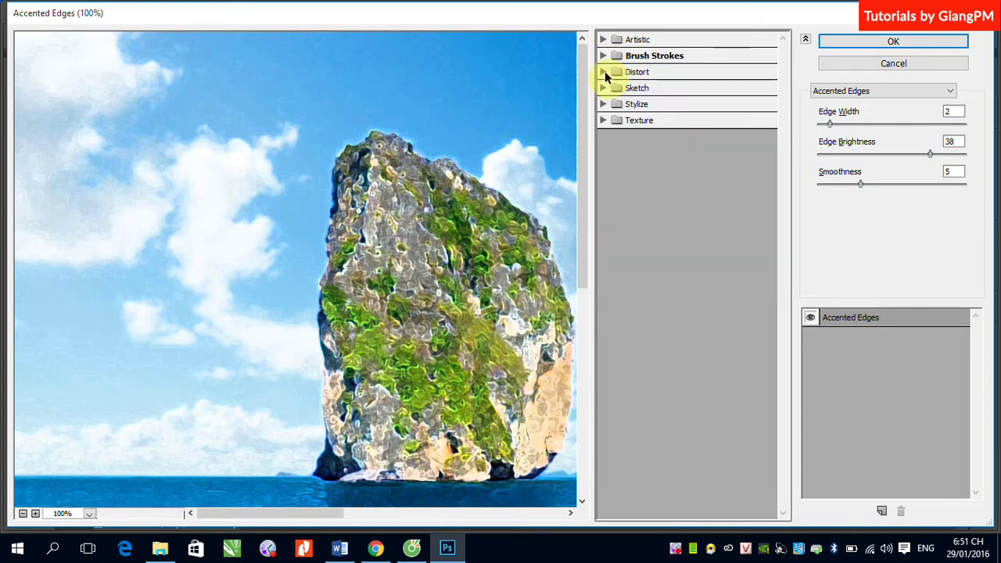
{"action": "left_click", "coordinate": [605, 72]}
{"action": "left_click", "coordinate": [654, 72]}
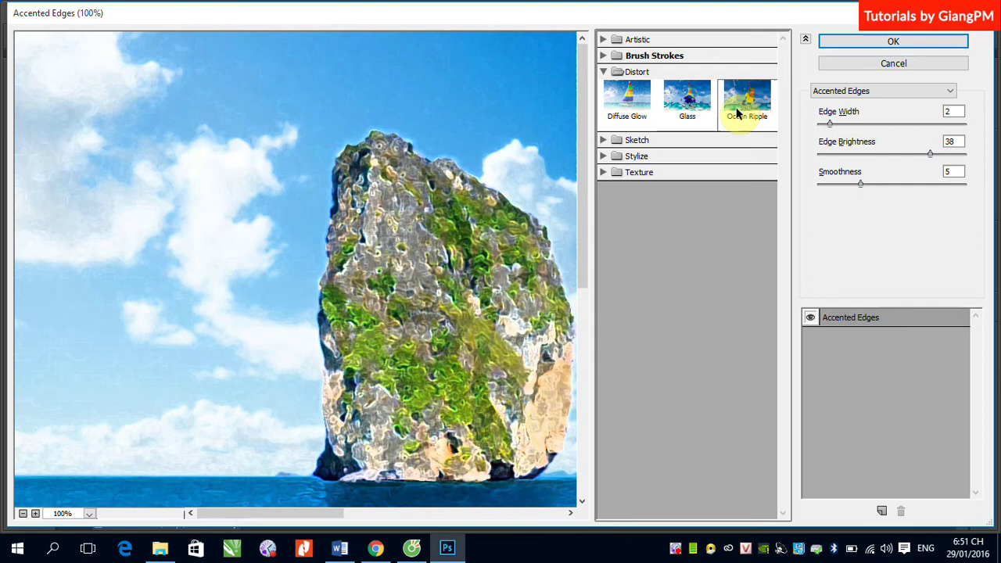
Step: Preview Diffuse Glow, browse Sketch, then collapse Distort and Sketch and expand Stylize
{"action": "left_click", "coordinate": [626, 100]}
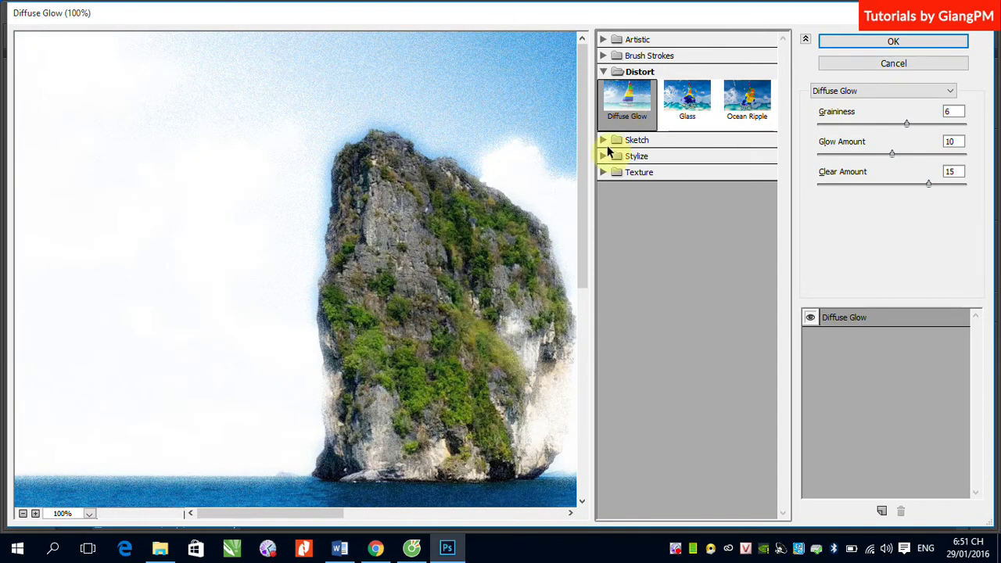
{"action": "left_click", "coordinate": [605, 142]}
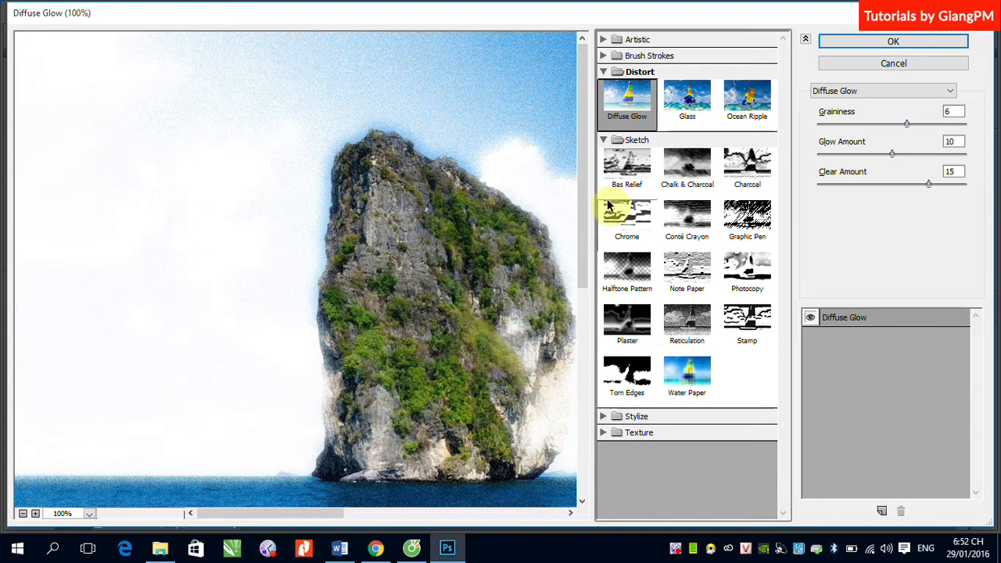
{"action": "left_click", "coordinate": [604, 71]}
{"action": "left_click", "coordinate": [604, 87]}
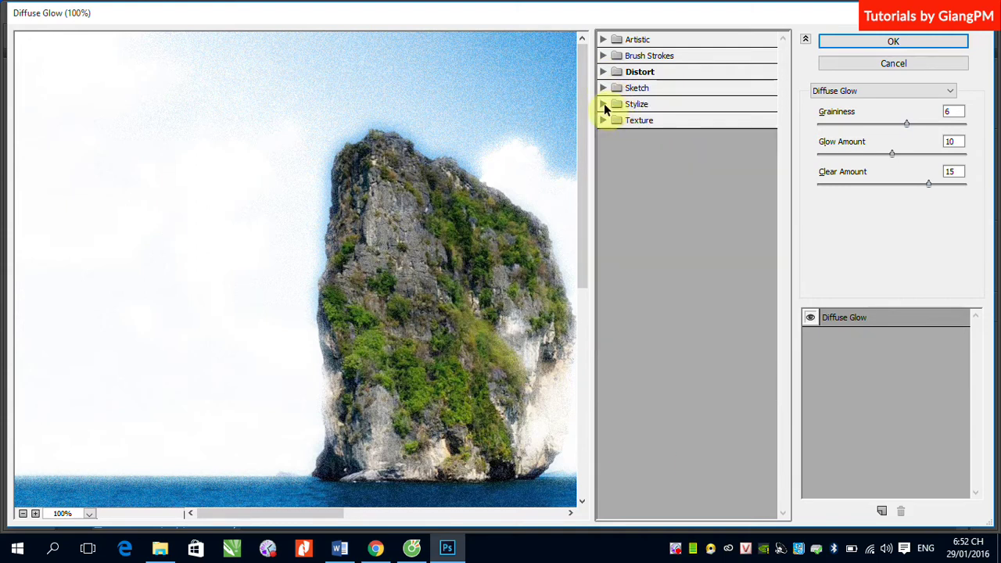
{"action": "left_click", "coordinate": [604, 104]}
Step: Preview Glowing Edges (Edge Width 2, Brightness 6, Smoothness 5) and browse Sketch and Distort
{"action": "left_click", "coordinate": [639, 137]}
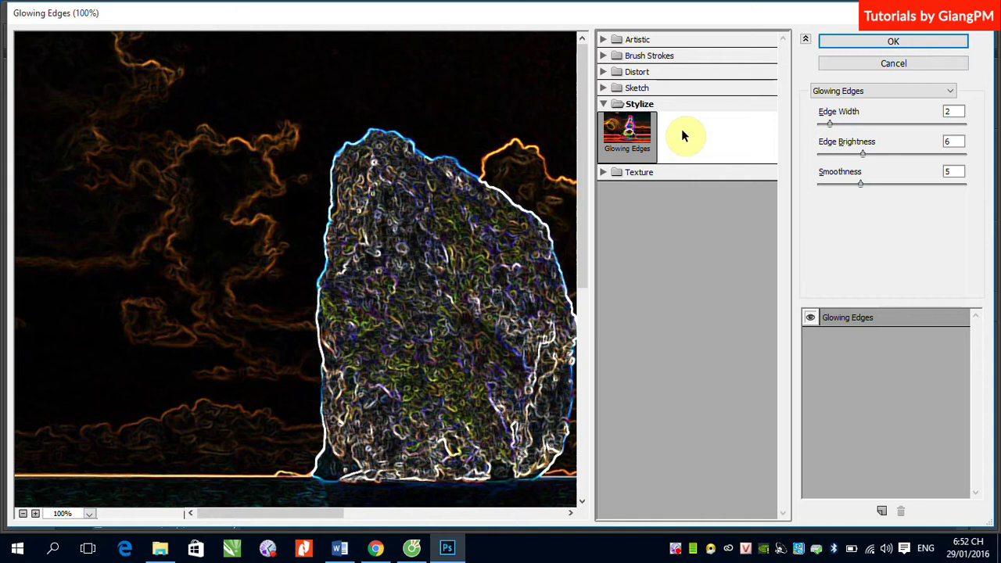
{"action": "left_click", "coordinate": [665, 88]}
{"action": "left_click", "coordinate": [664, 71]}
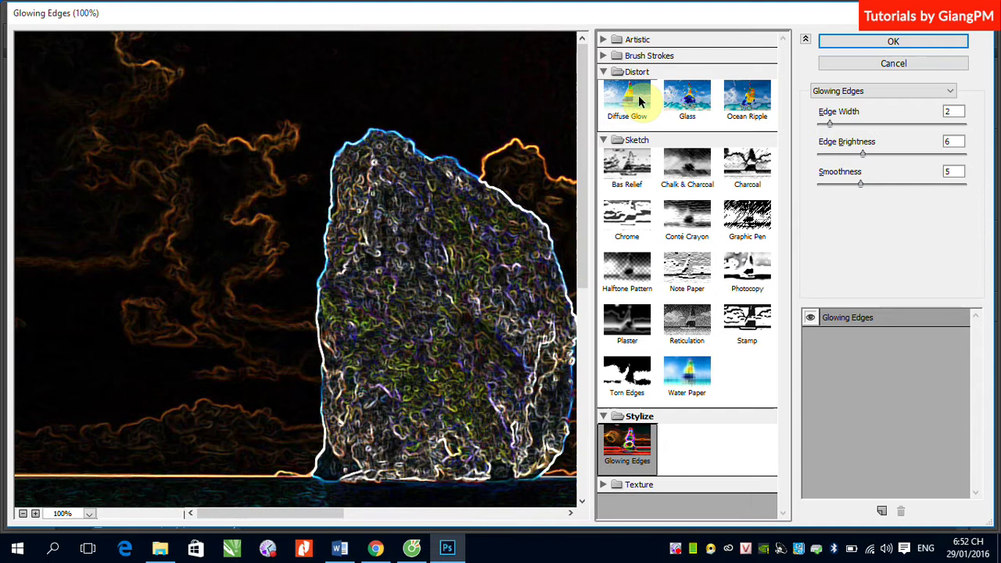
Step: Collapse Stylize, Distort and Sketch, leaving Texture's six filters expanded
{"action": "left_click", "coordinate": [603, 417]}
{"action": "left_click", "coordinate": [625, 434]}
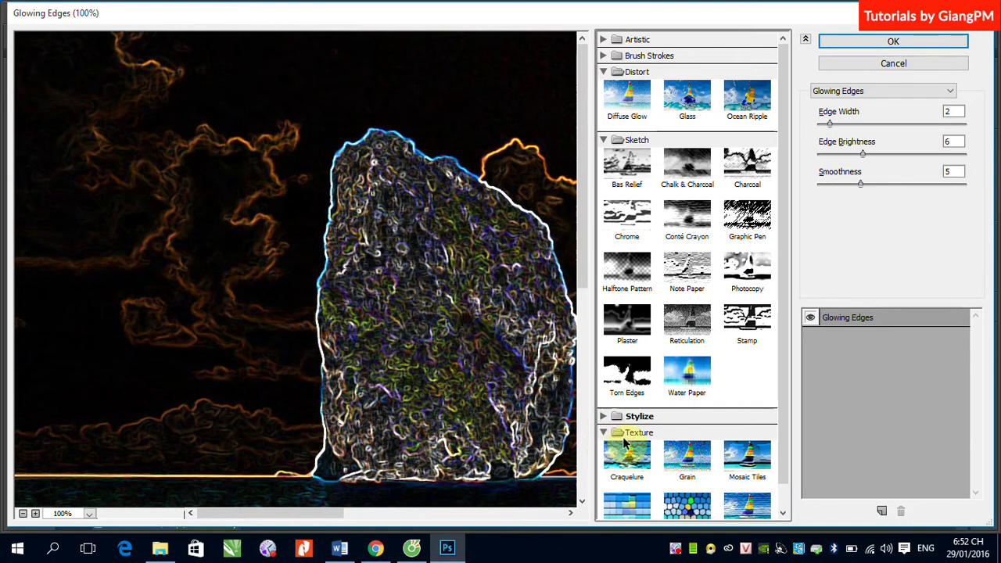
{"action": "left_click", "coordinate": [604, 72]}
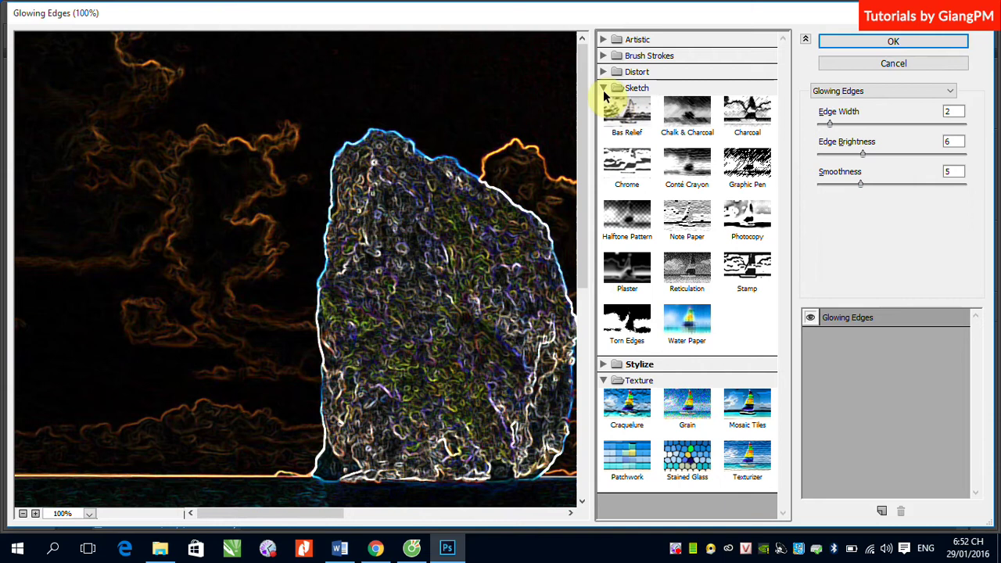
{"action": "left_click", "coordinate": [604, 87]}
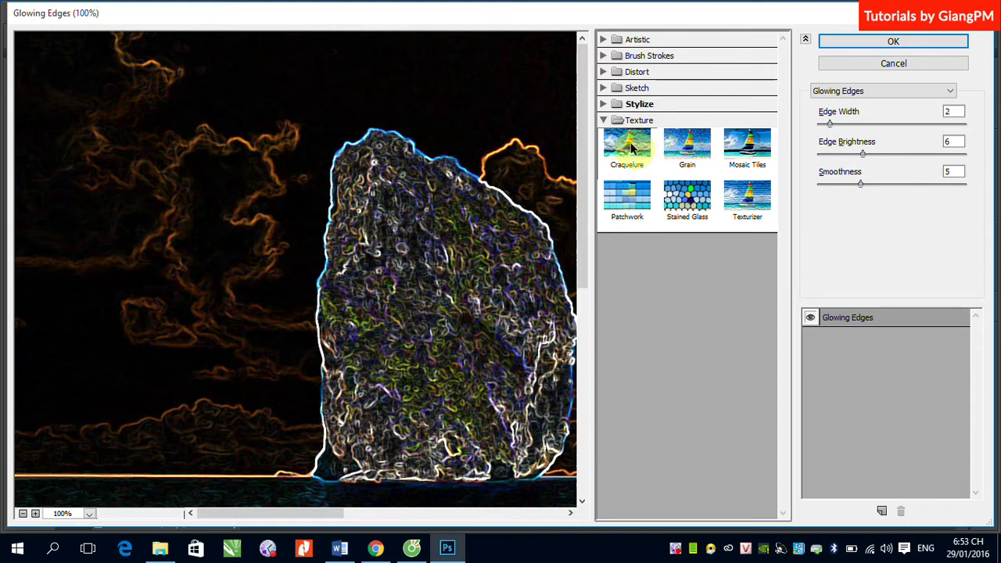
Step: Preview Craquelure at Crack Spacing 15, Crack Depth 6, Crack Brightness 9
{"action": "left_click", "coordinate": [629, 151]}
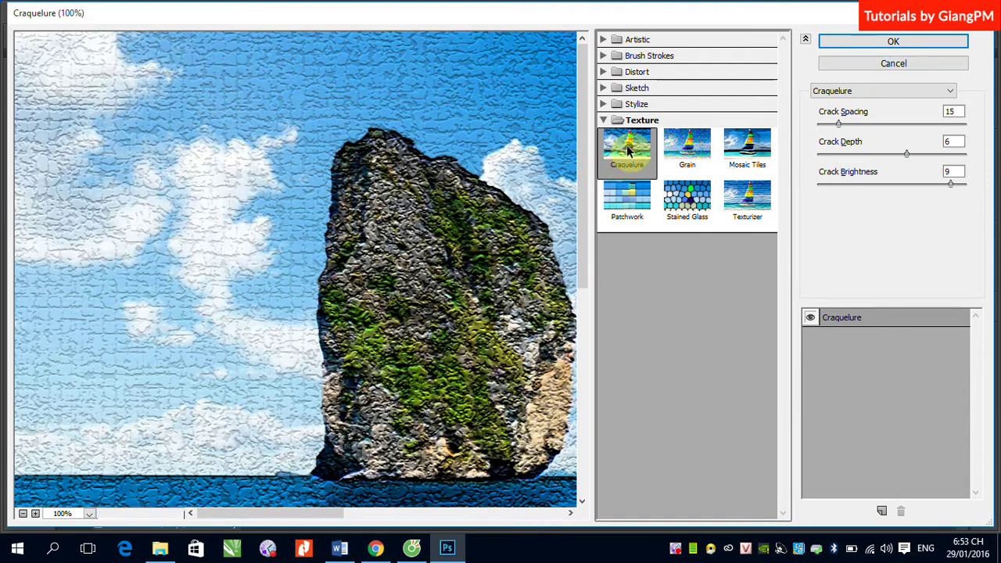
{"action": "left_click_drag", "start_coordinate": [391, 195], "coordinate": [270, 193]}
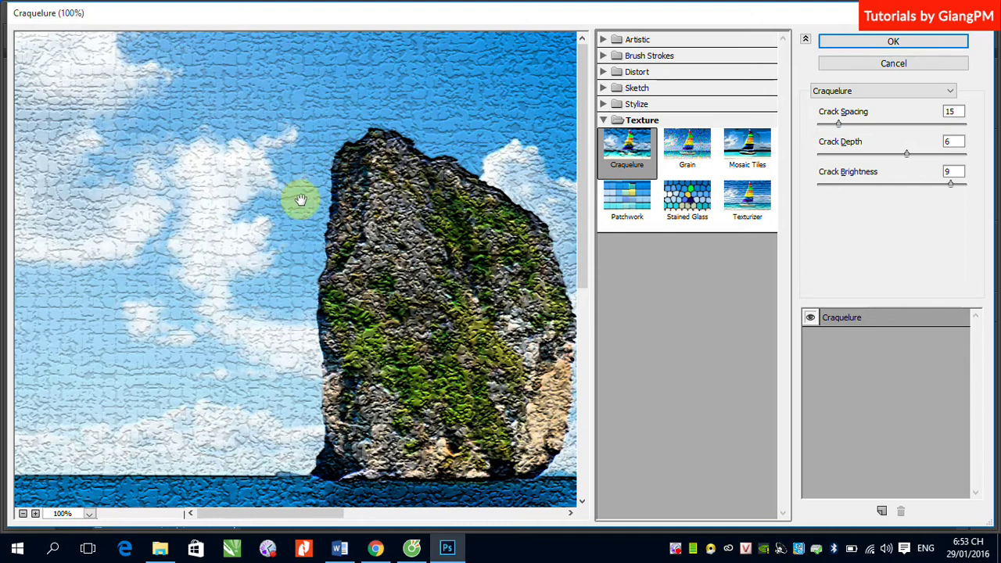
Step: Zoom the preview to 66.7% and raise Craquelure Crack Spacing from 15 to 48
{"action": "left_click", "coordinate": [91, 514]}
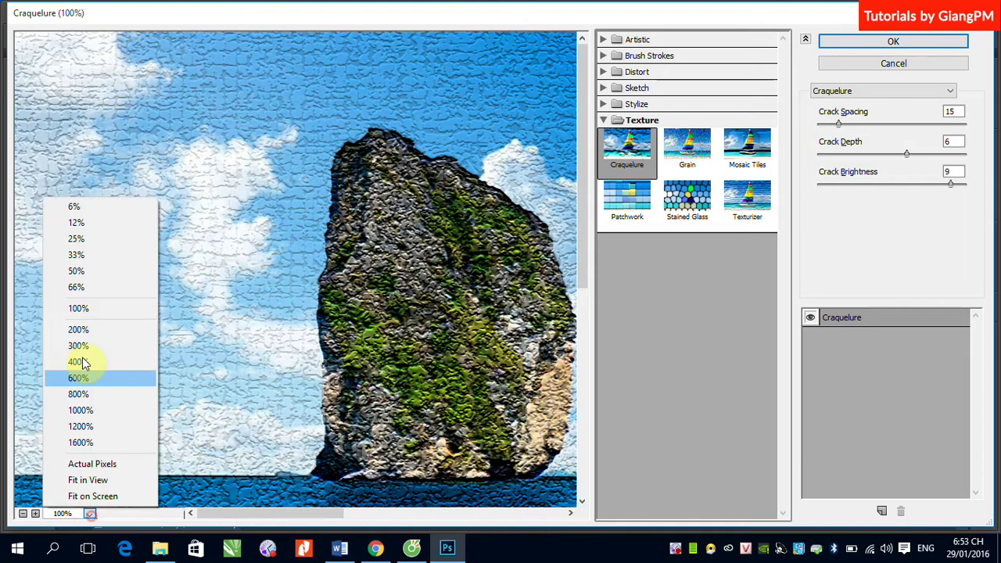
{"action": "left_click", "coordinate": [82, 286]}
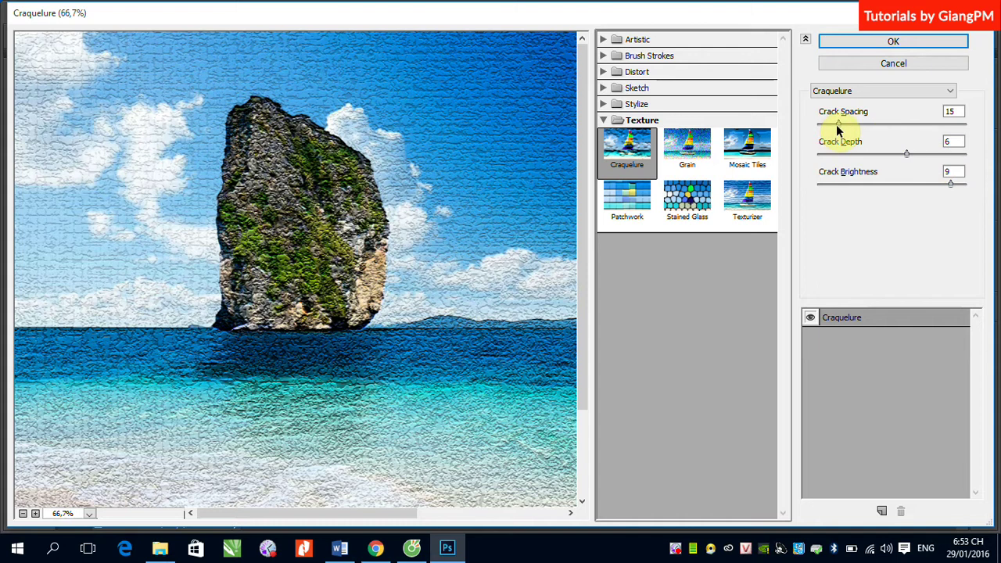
{"action": "left_click_drag", "start_coordinate": [841, 124], "coordinate": [890, 121]}
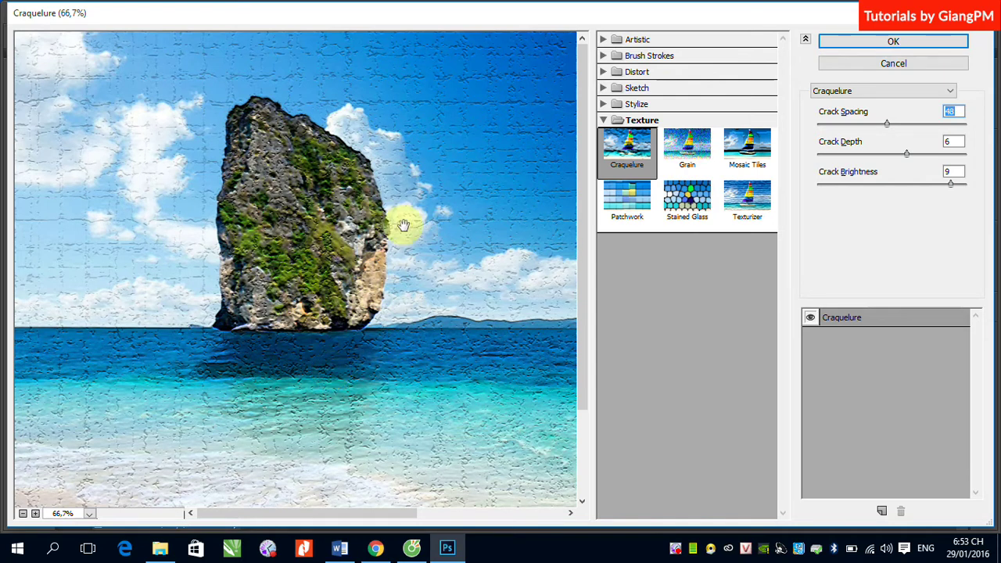
Step: Confirm the Filter Gallery with OK so Craquelure is applied to the beach photo
{"action": "left_click", "coordinate": [871, 40]}
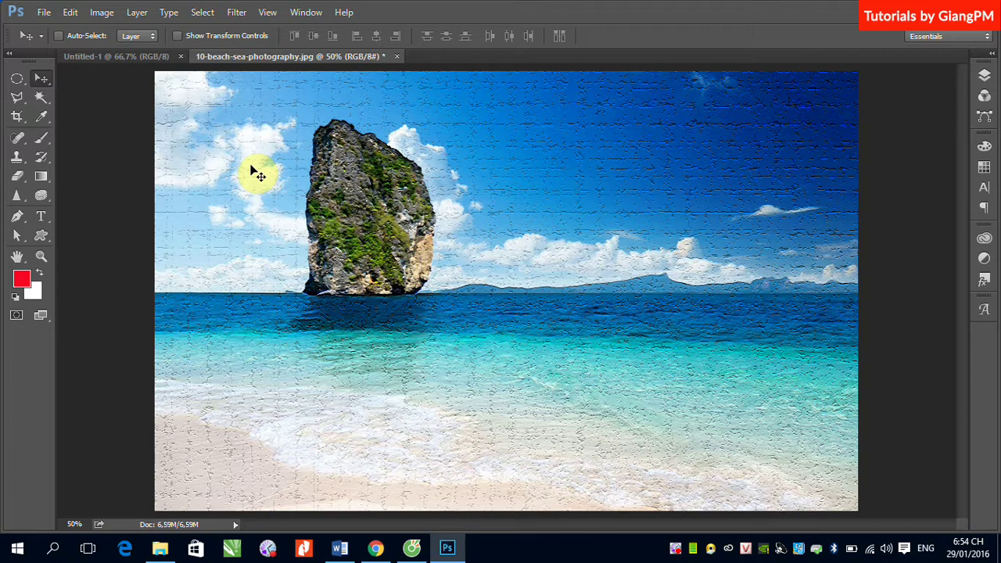
Step: Undo the Craquelure and reopen the Filter Gallery on Artistic > Colored Pencil
{"action": "key", "text": "ctrl+z"}
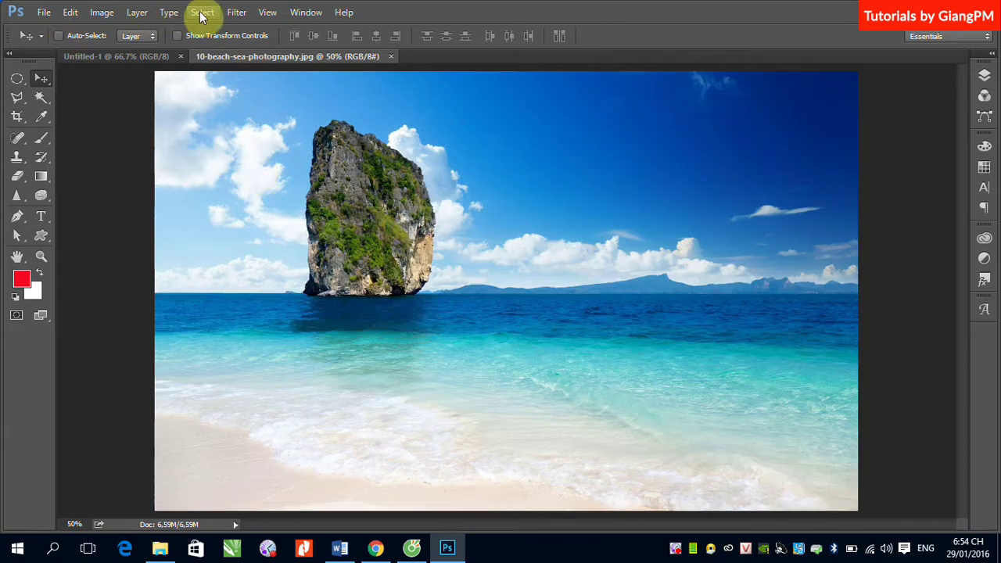
{"action": "left_click", "coordinate": [237, 12]}
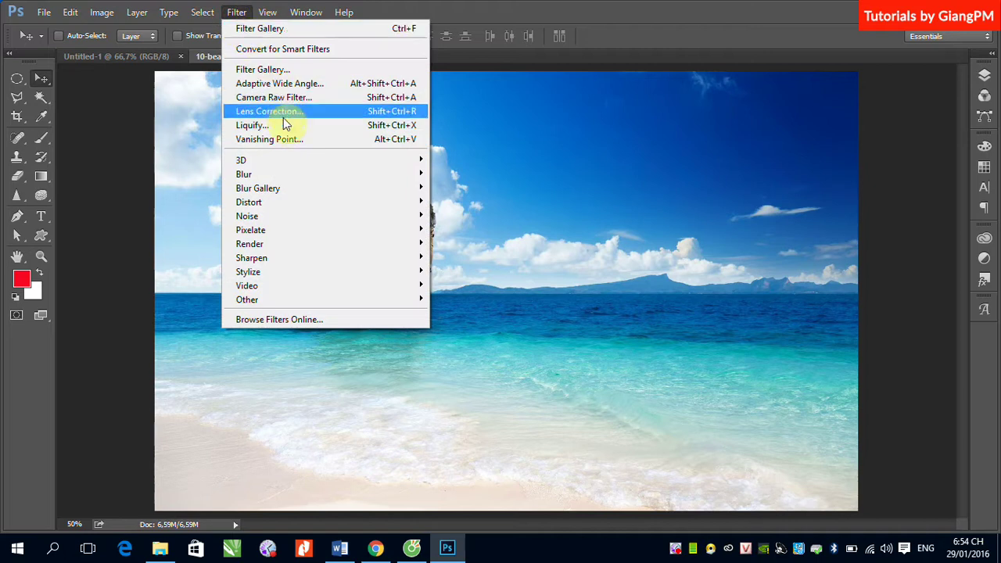
{"action": "left_click", "coordinate": [270, 69]}
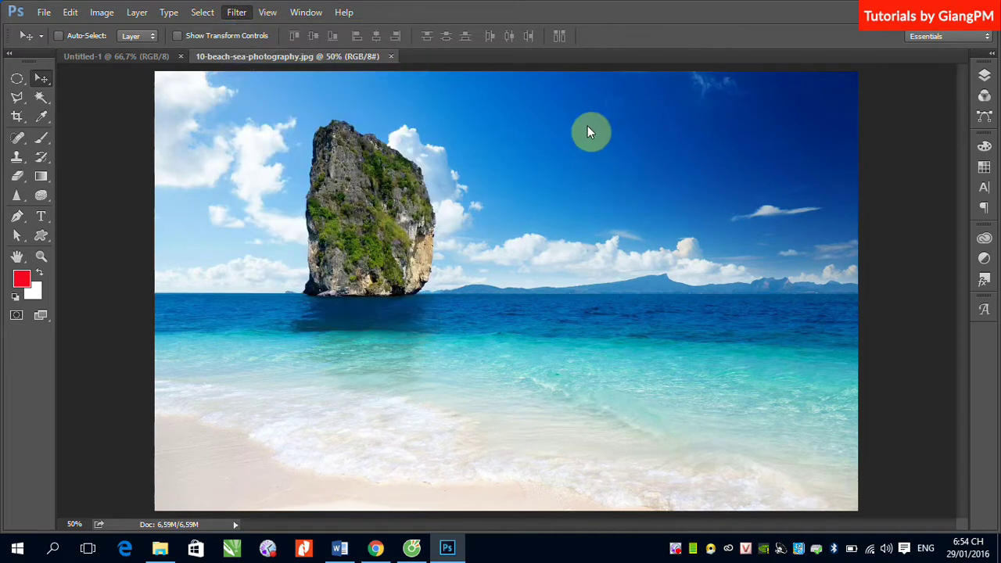
{"action": "left_click", "coordinate": [638, 41]}
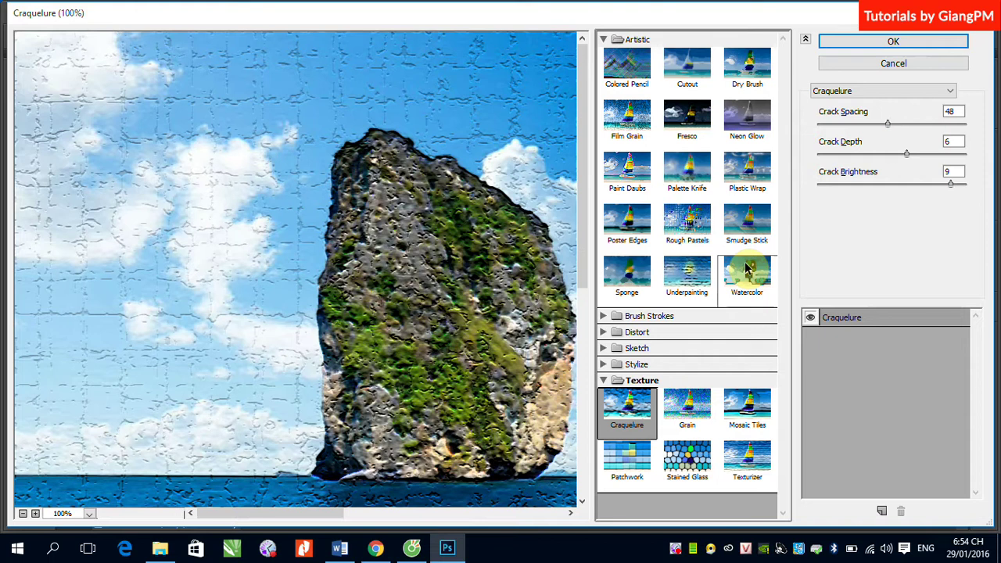
{"action": "left_click", "coordinate": [629, 78]}
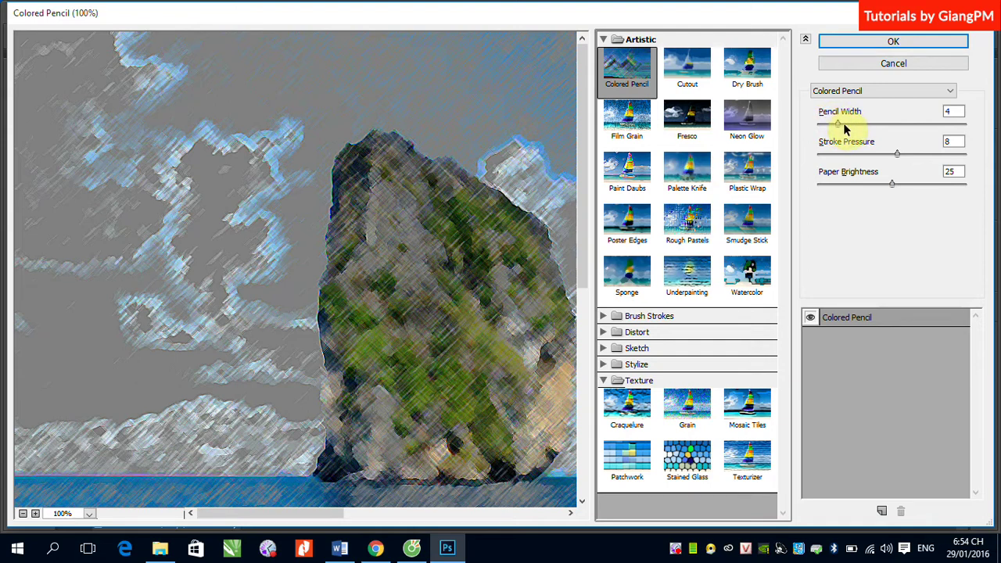
Step: Set Colored Pencil to Pencil Width 7, Stroke Pressure 10 and Paper Brightness 39
{"action": "left_click", "coordinate": [839, 128]}
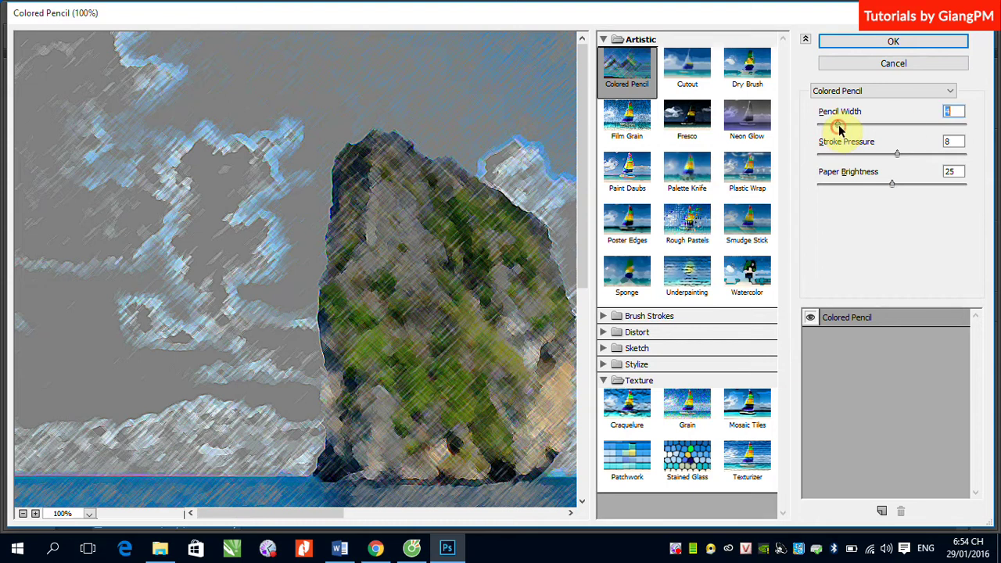
{"action": "mouse_move", "coordinate": [839, 127]}
{"action": "left_mouse_down"}
{"action": "mouse_move", "coordinate": [889, 123]}
{"action": "mouse_move", "coordinate": [827, 123]}
{"action": "mouse_move", "coordinate": [855, 126]}
{"action": "left_mouse_up"}
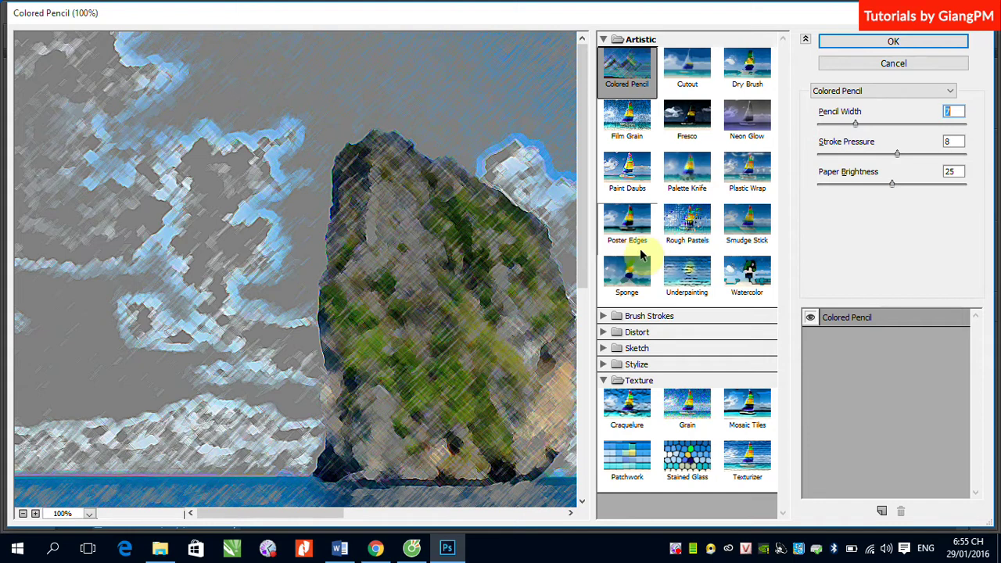
{"action": "left_click", "coordinate": [897, 154]}
{"action": "left_click_drag", "start_coordinate": [896, 154], "coordinate": [919, 163]}
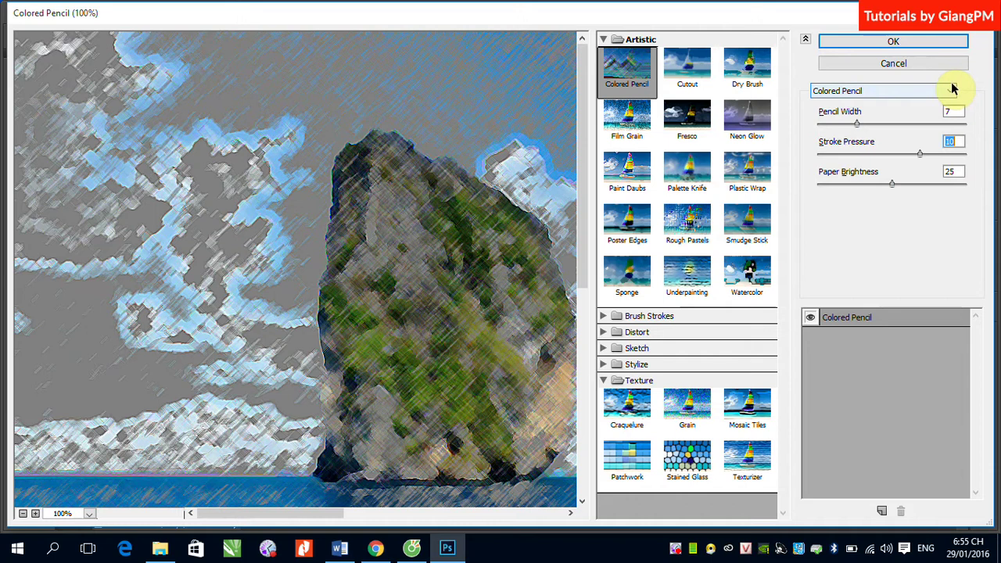
{"action": "mouse_move", "coordinate": [892, 185]}
{"action": "left_mouse_down"}
{"action": "mouse_move", "coordinate": [842, 191]}
{"action": "mouse_move", "coordinate": [953, 194]}
{"action": "left_mouse_up"}
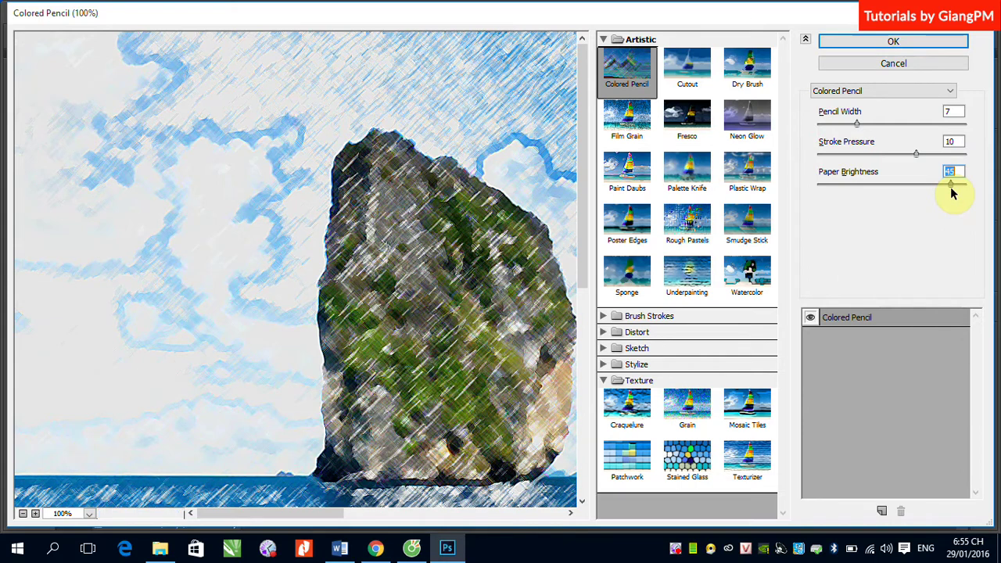
{"action": "mouse_move", "coordinate": [953, 194]}
{"action": "left_mouse_down"}
{"action": "mouse_move", "coordinate": [962, 194]}
{"action": "mouse_move", "coordinate": [892, 200]}
{"action": "left_mouse_up"}
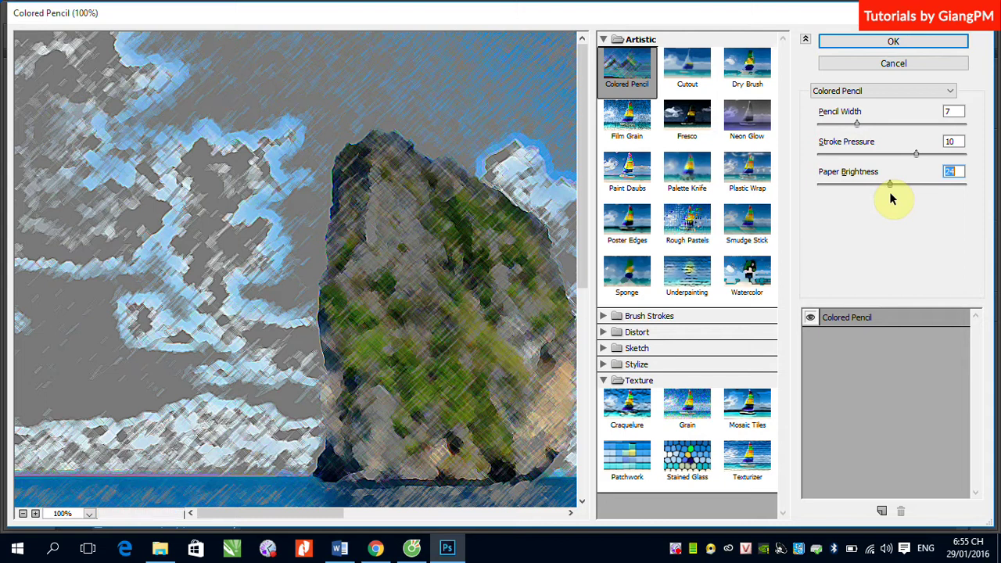
{"action": "left_click_drag", "start_coordinate": [892, 200], "coordinate": [933, 198]}
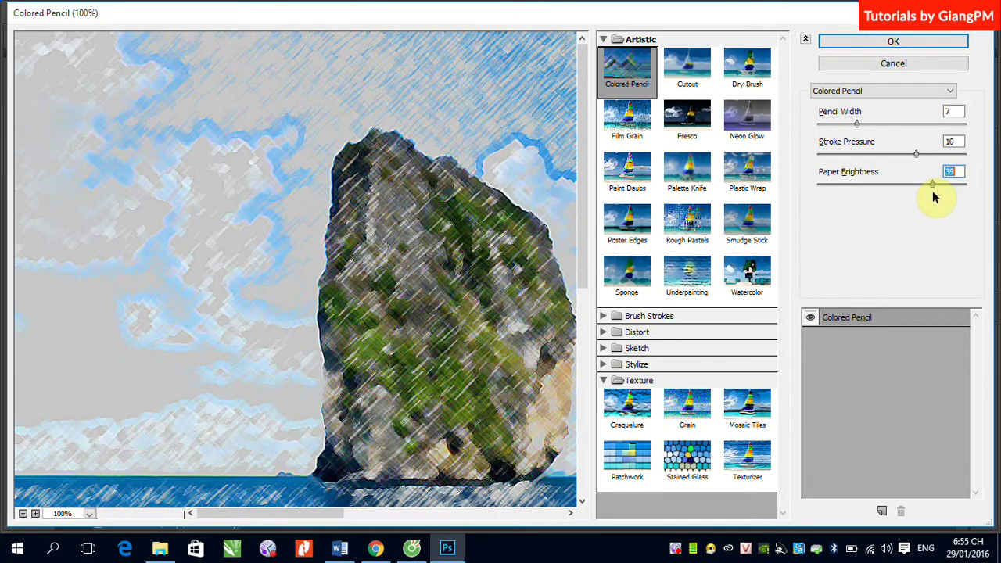
Step: Switch to Cutout and settle on Number of Levels 7, Edge Simplicity 3, Edge Fidelity 2
{"action": "left_click", "coordinate": [690, 72]}
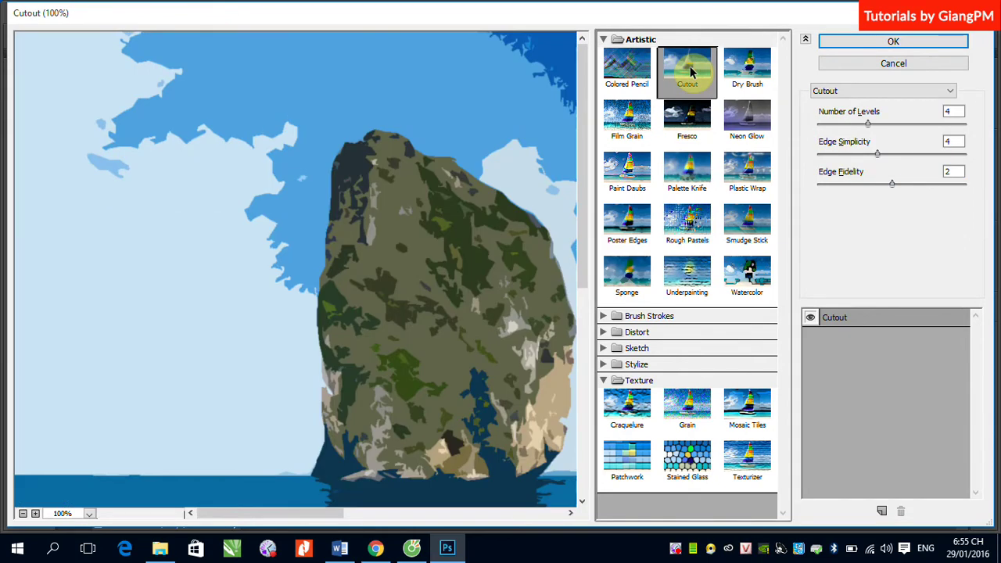
{"action": "key", "text": "ctrl+alt+minus"}
{"action": "key", "text": "ctrl+alt+minus"}
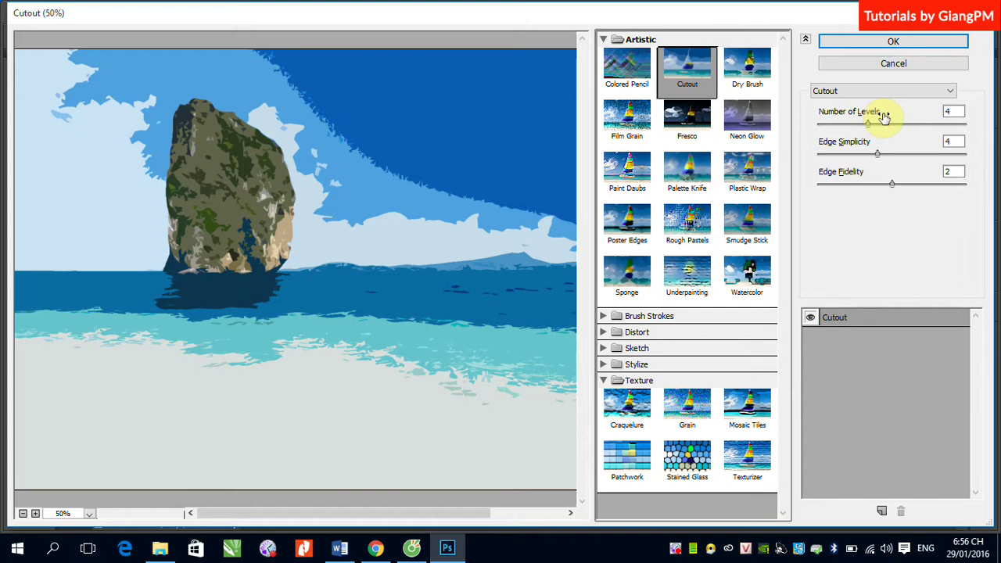
{"action": "left_click_drag", "start_coordinate": [867, 125], "coordinate": [901, 127]}
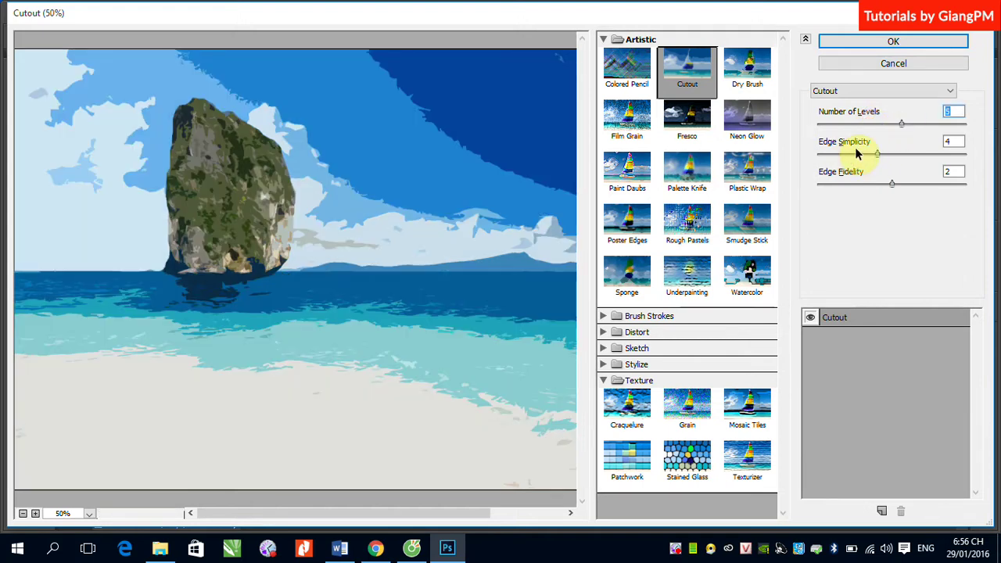
{"action": "left_click", "coordinate": [892, 186]}
{"action": "left_click_drag", "start_coordinate": [892, 188], "coordinate": [850, 186]}
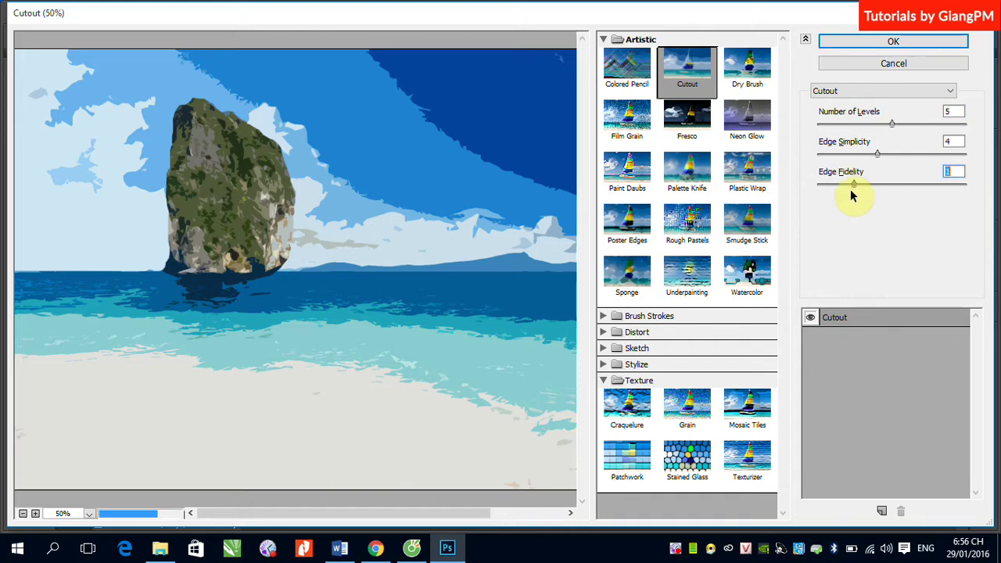
{"action": "left_click_drag", "start_coordinate": [892, 125], "coordinate": [826, 127]}
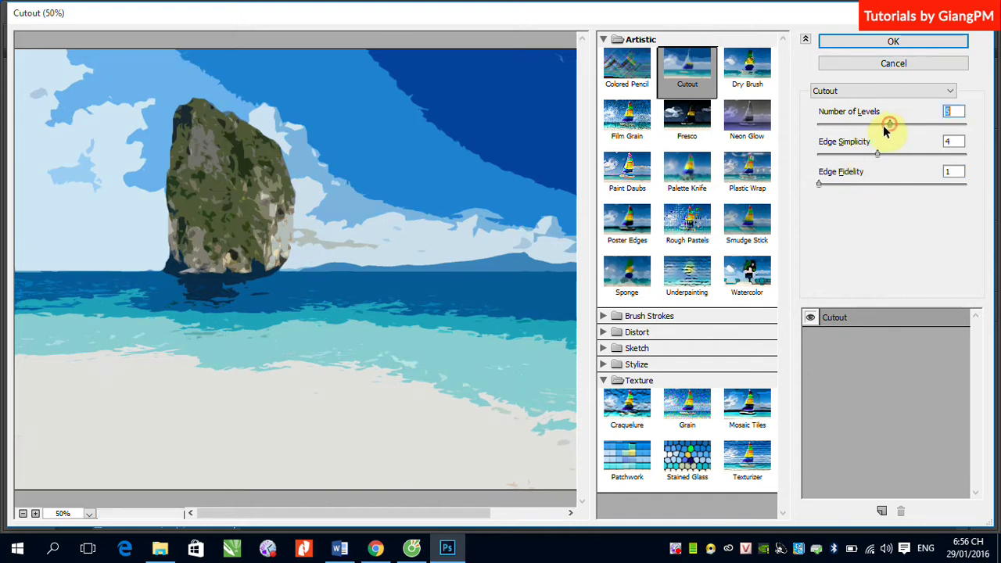
{"action": "key", "text": "ctrl+minus"}
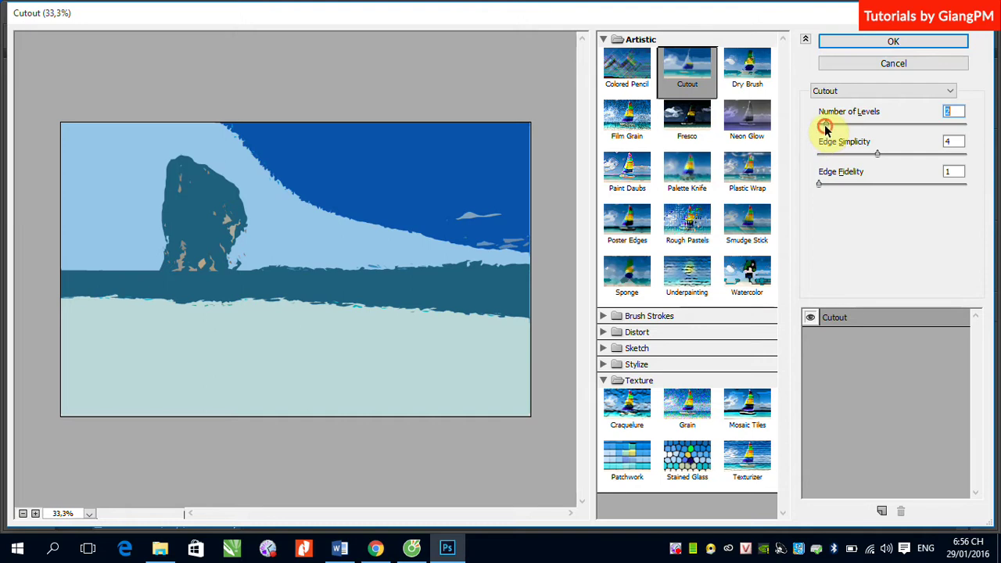
{"action": "left_click_drag", "start_coordinate": [826, 125], "coordinate": [939, 123]}
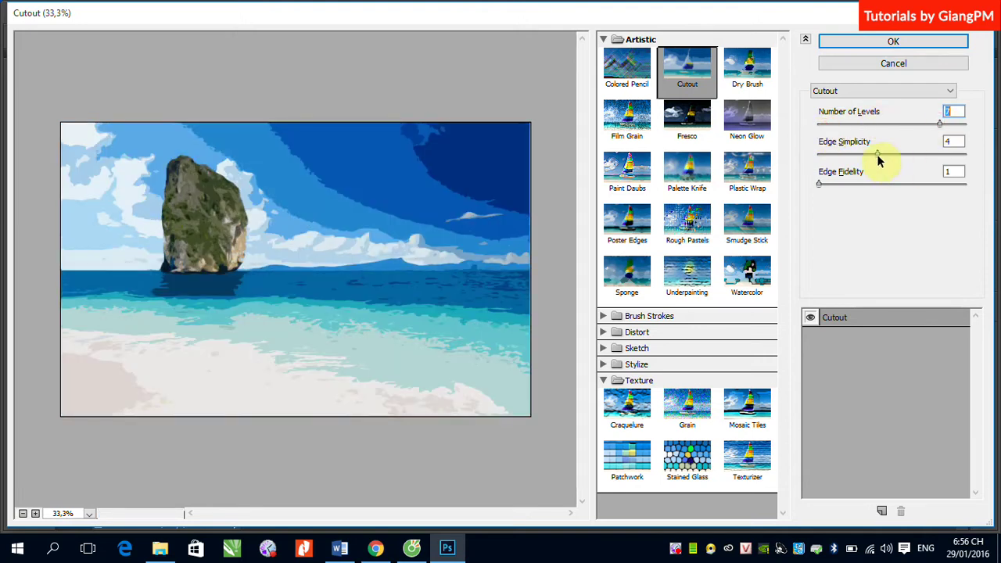
{"action": "left_click_drag", "start_coordinate": [877, 153], "coordinate": [919, 153]}
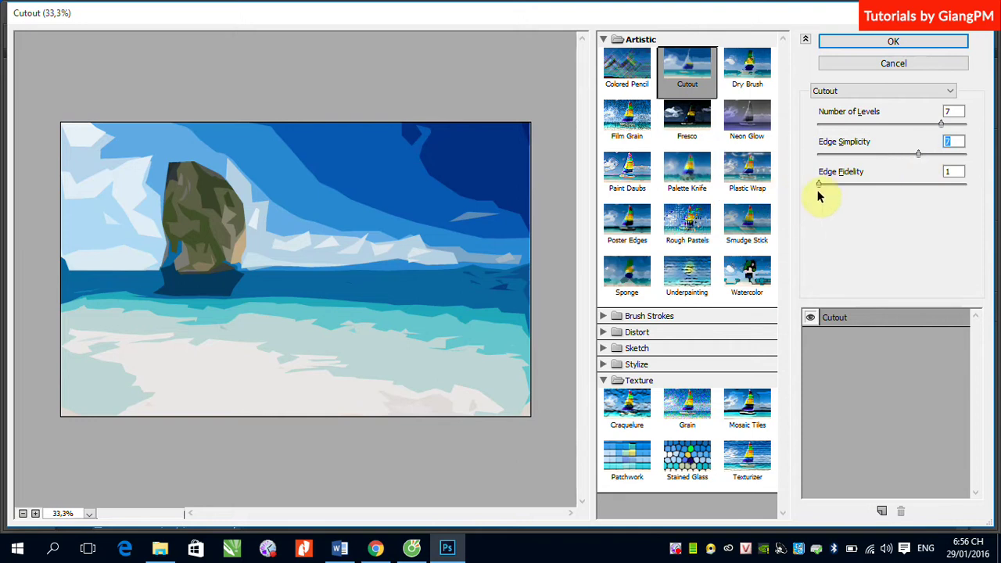
{"action": "mouse_move", "coordinate": [820, 184]}
{"action": "left_mouse_down"}
{"action": "mouse_move", "coordinate": [925, 185]}
{"action": "mouse_move", "coordinate": [868, 154]}
{"action": "left_mouse_up"}
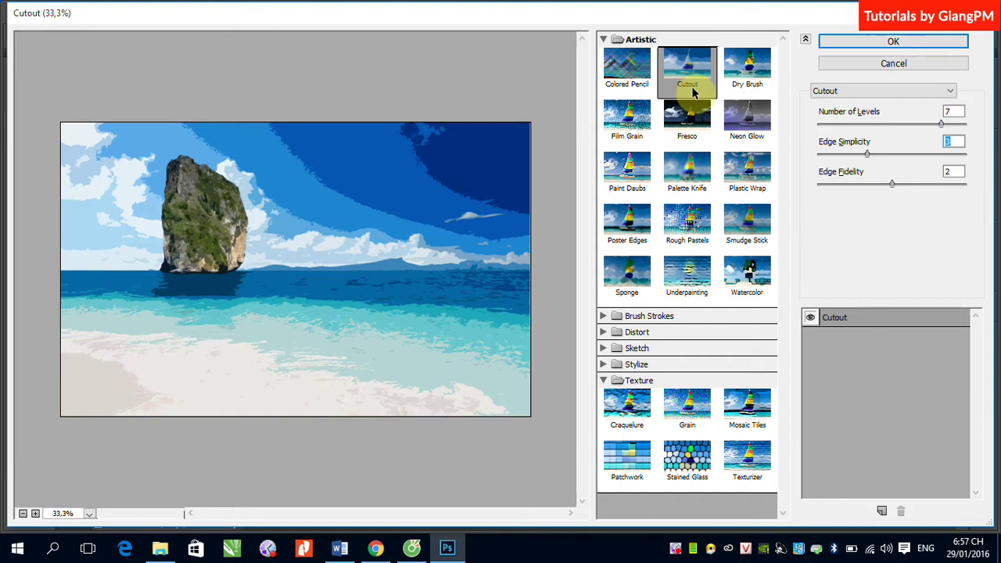
Step: Switch to Dry Brush and set Brush Size 2, Brush Detail 5 and Texture 3
{"action": "left_click", "coordinate": [749, 69]}
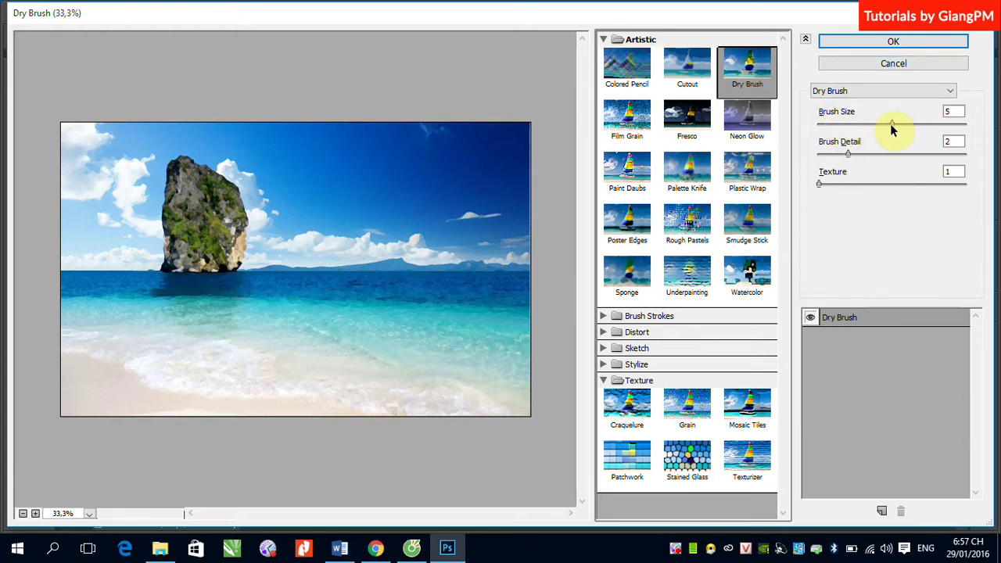
{"action": "mouse_move", "coordinate": [893, 129]}
{"action": "left_mouse_down"}
{"action": "mouse_move", "coordinate": [953, 125]}
{"action": "mouse_move", "coordinate": [833, 124]}
{"action": "mouse_move", "coordinate": [929, 124]}
{"action": "mouse_move", "coordinate": [843, 124]}
{"action": "left_mouse_up"}
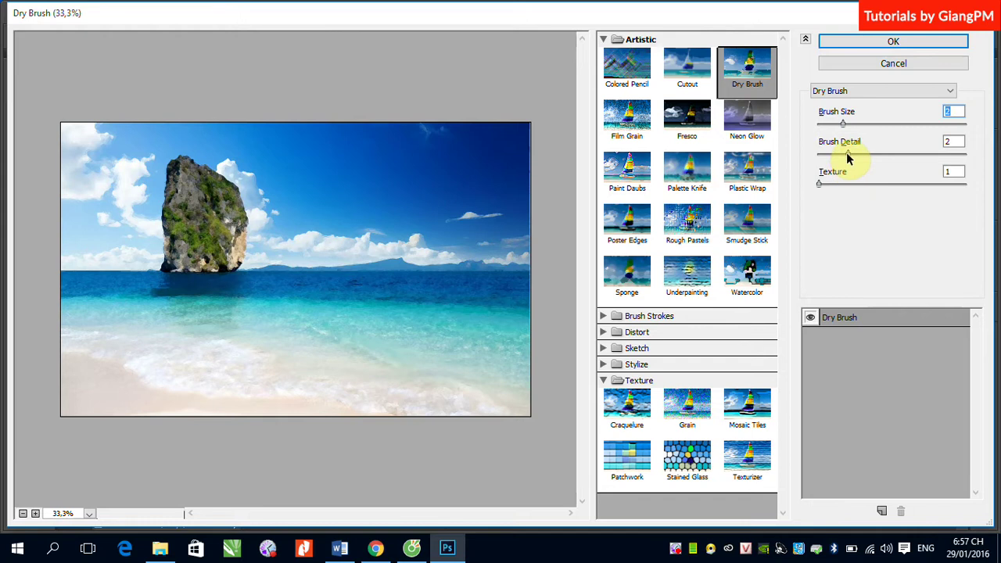
{"action": "left_click_drag", "start_coordinate": [848, 154], "coordinate": [819, 155]}
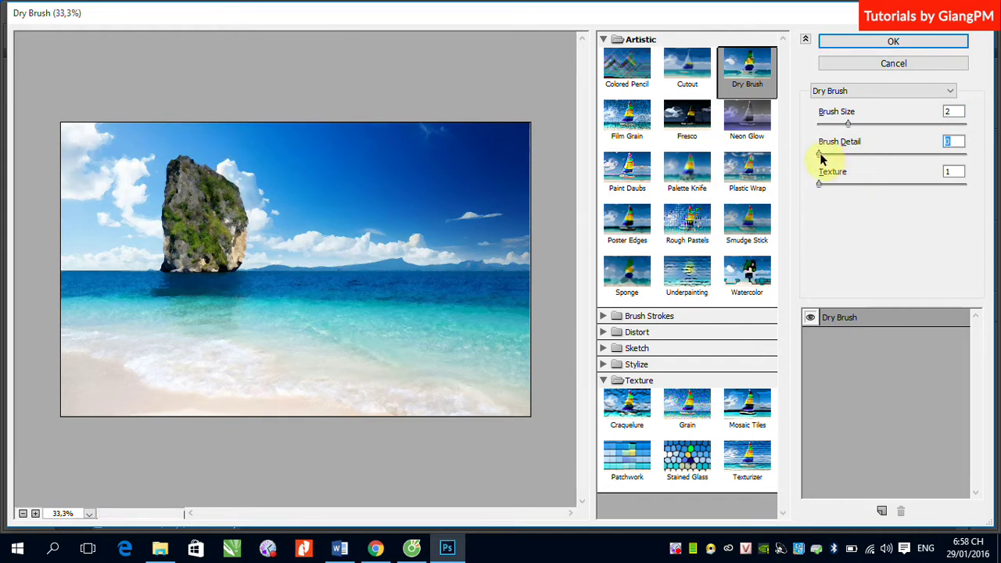
{"action": "left_click_drag", "start_coordinate": [819, 154], "coordinate": [900, 158]}
{"action": "left_click_drag", "start_coordinate": [820, 186], "coordinate": [871, 187]}
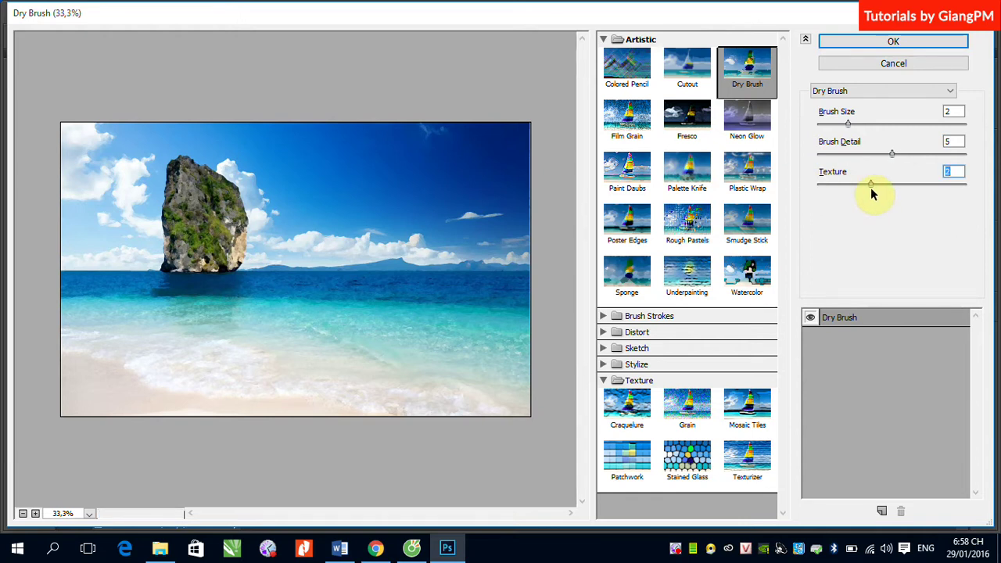
{"action": "left_click_drag", "start_coordinate": [872, 185], "coordinate": [953, 185]}
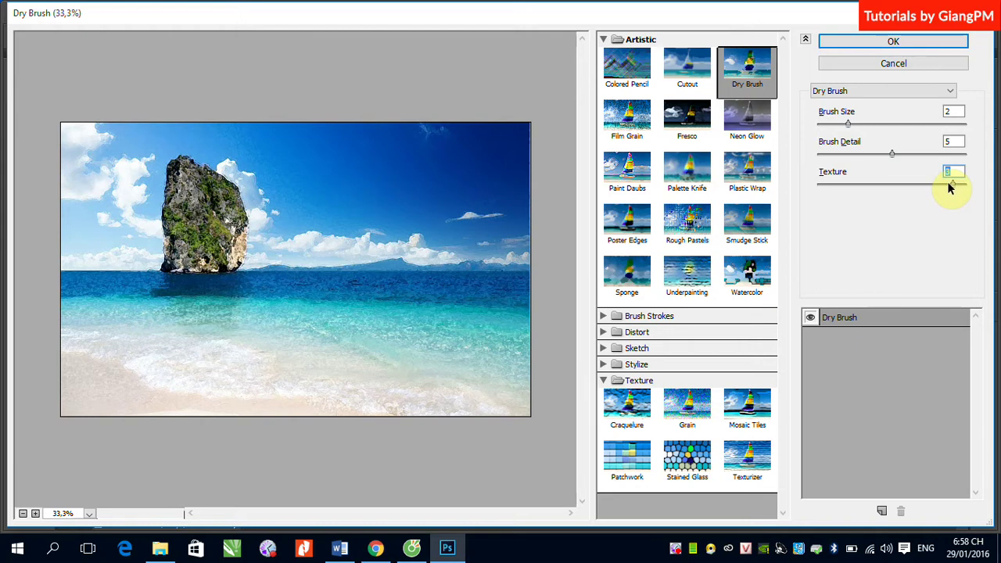
{"action": "left_click_drag", "start_coordinate": [276, 248], "coordinate": [333, 303]}
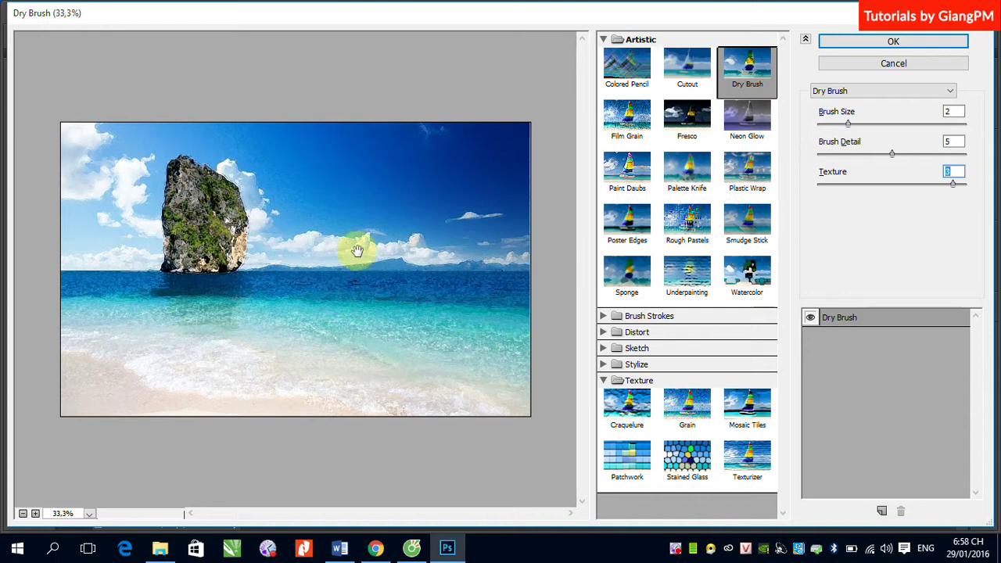
{"action": "key", "text": "alt"}
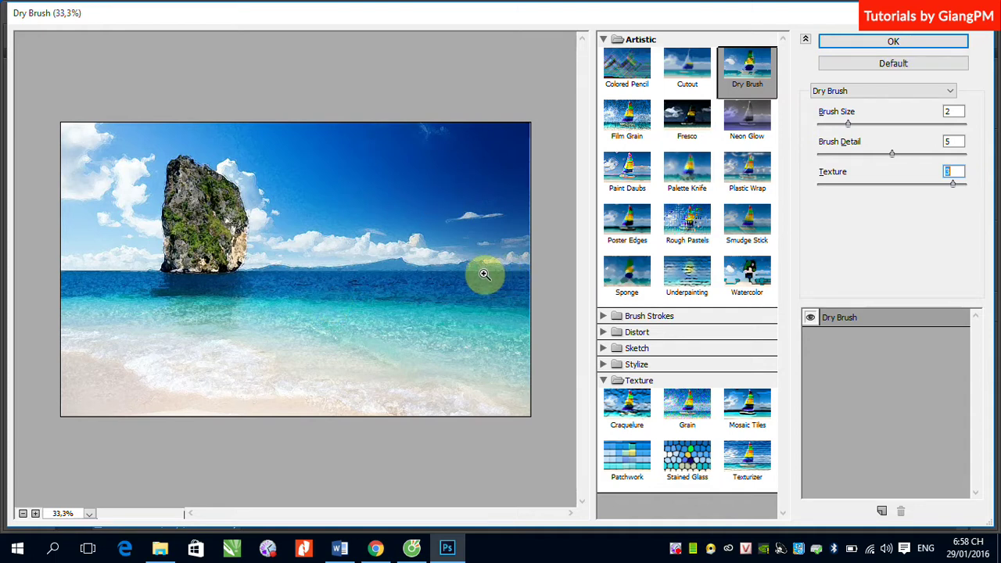
Step: Zoom the preview in on the sea's Dry Brush strokes, then switch to Film Grain
{"action": "left_click_drag", "start_coordinate": [270, 249], "coordinate": [348, 305]}
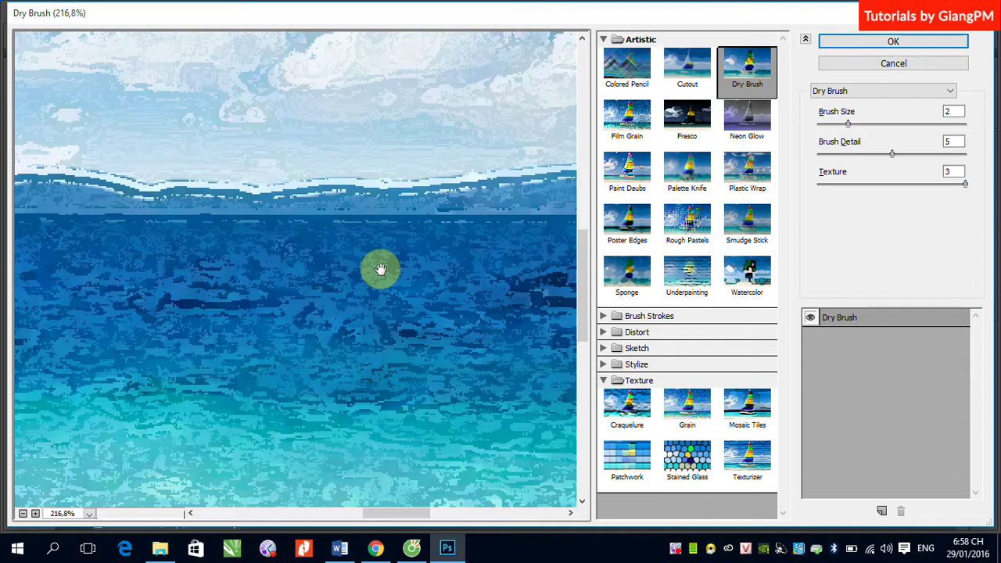
{"action": "left_click", "coordinate": [618, 118]}
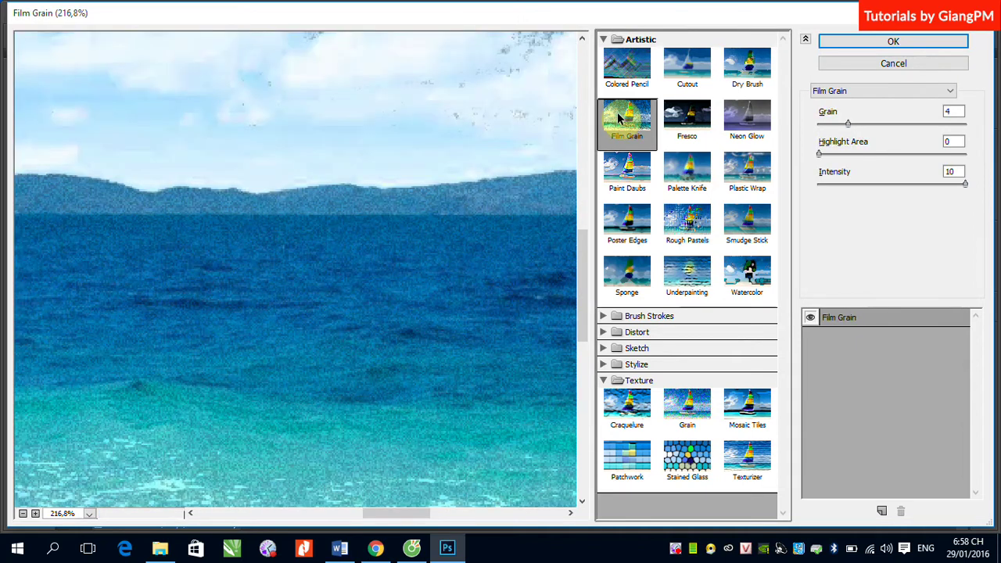
Step: Zoom the preview out to 50% and raise Film Grain's Grain to 13
{"action": "key", "text": "ctrl+minus"}
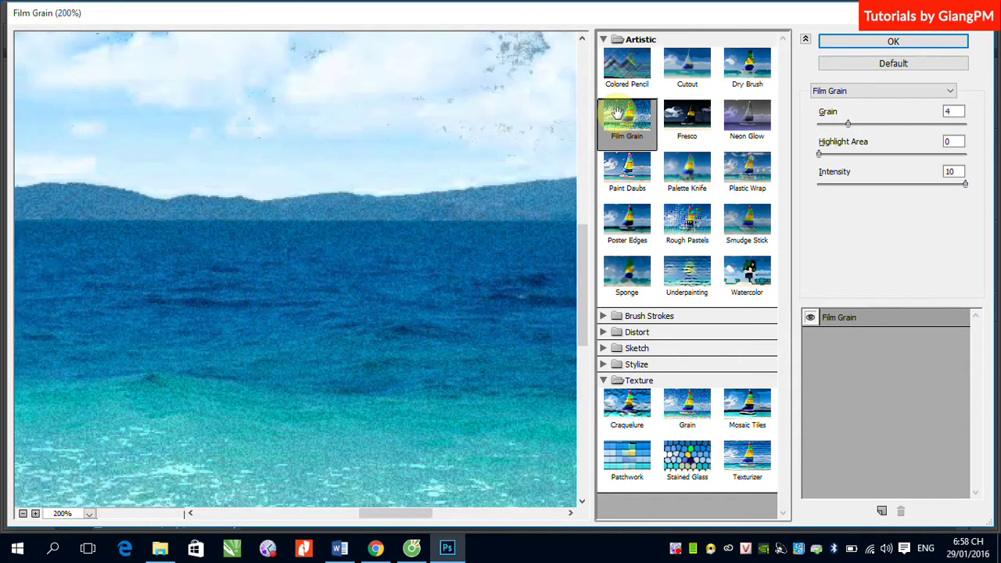
{"action": "key", "text": "ctrl+minus"}
{"action": "key", "text": "ctrl+minus"}
{"action": "key", "text": "ctrl+minus"}
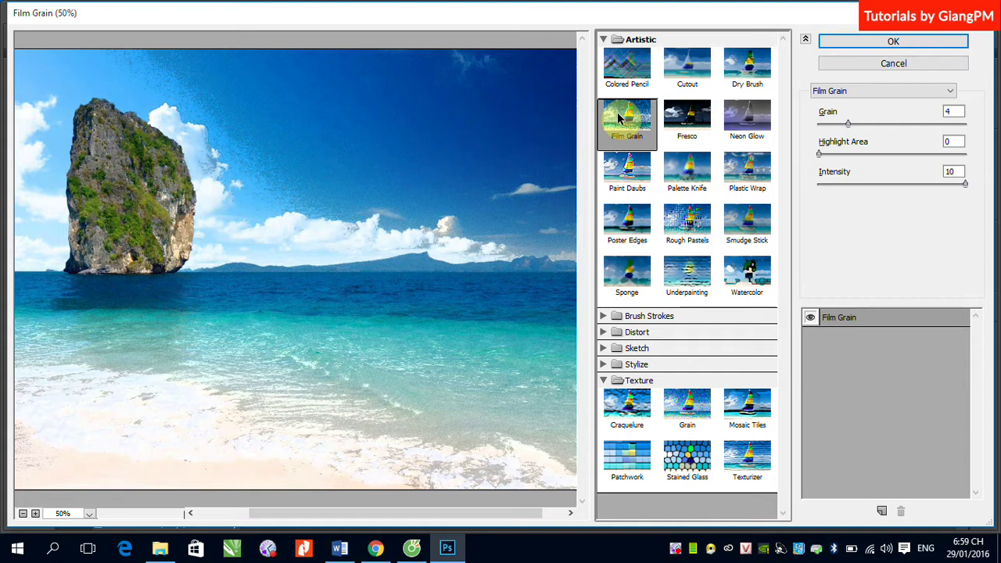
{"action": "left_click", "coordinate": [848, 123]}
{"action": "left_click_drag", "start_coordinate": [858, 124], "coordinate": [916, 128]}
{"action": "left_click", "coordinate": [306, 99]}
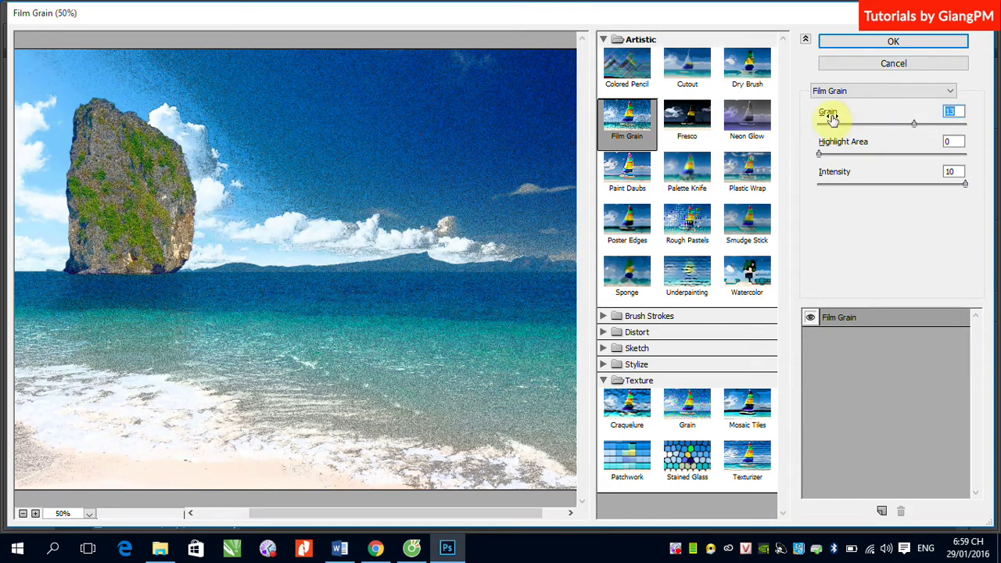
{"action": "left_click_drag", "start_coordinate": [318, 127], "coordinate": [410, 296]}
{"action": "left_click_drag", "start_coordinate": [410, 296], "coordinate": [291, 299]}
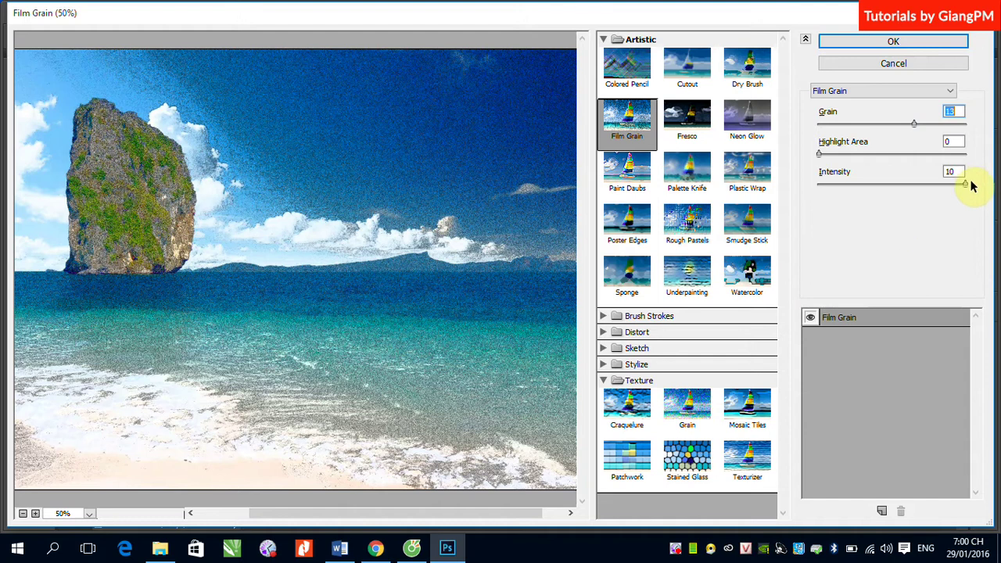
Step: Set Film Grain Intensity to 6 and Highlight Area to 15
{"action": "left_click_drag", "start_coordinate": [965, 184], "coordinate": [863, 185]}
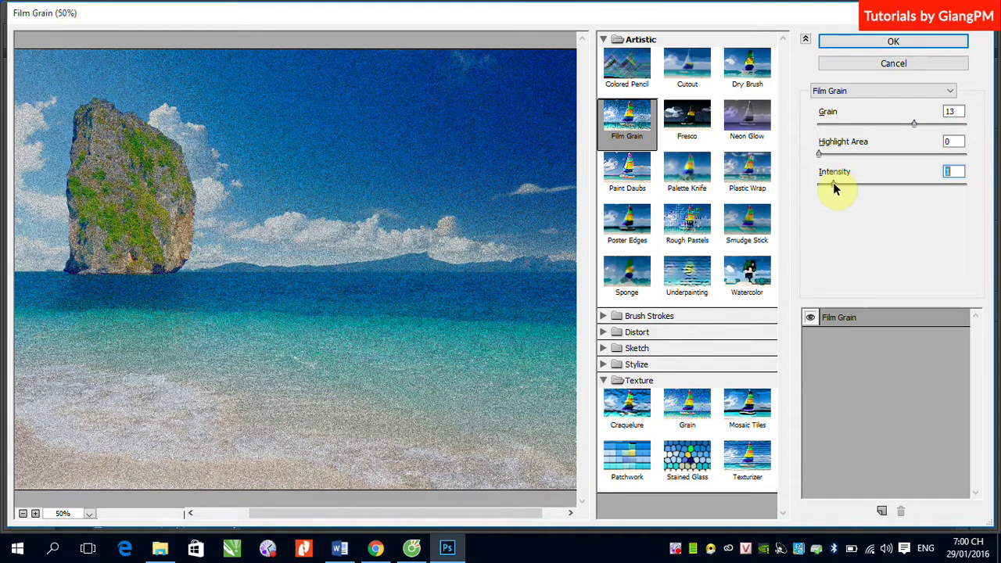
{"action": "key", "text": "Up"}
{"action": "key", "text": "Up"}
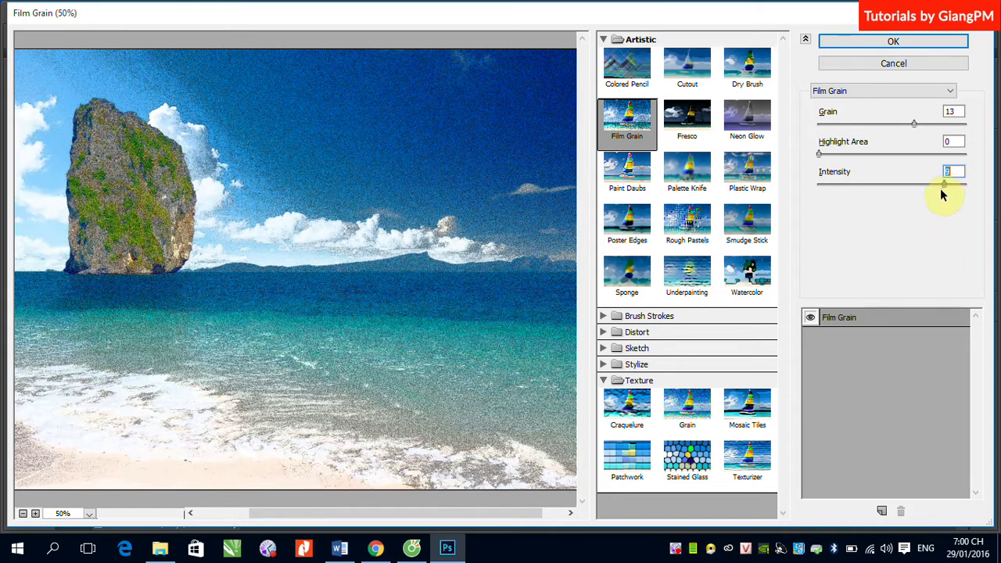
{"action": "key", "text": "Up"}
{"action": "mouse_move", "coordinate": [864, 188]}
{"action": "left_mouse_down"}
{"action": "mouse_move", "coordinate": [842, 190]}
{"action": "mouse_move", "coordinate": [905, 188]}
{"action": "left_mouse_up"}
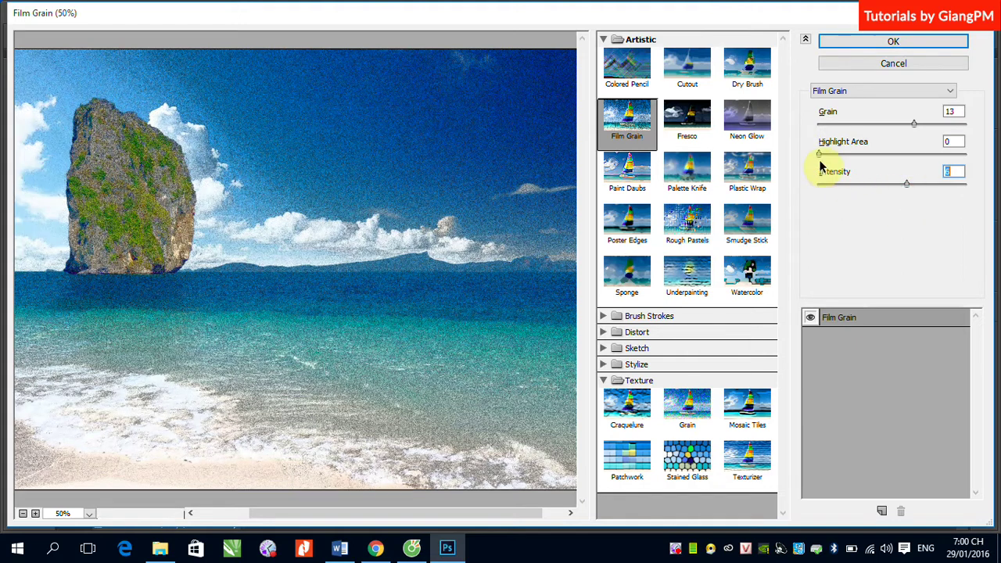
{"action": "left_click_drag", "start_coordinate": [821, 154], "coordinate": [928, 155]}
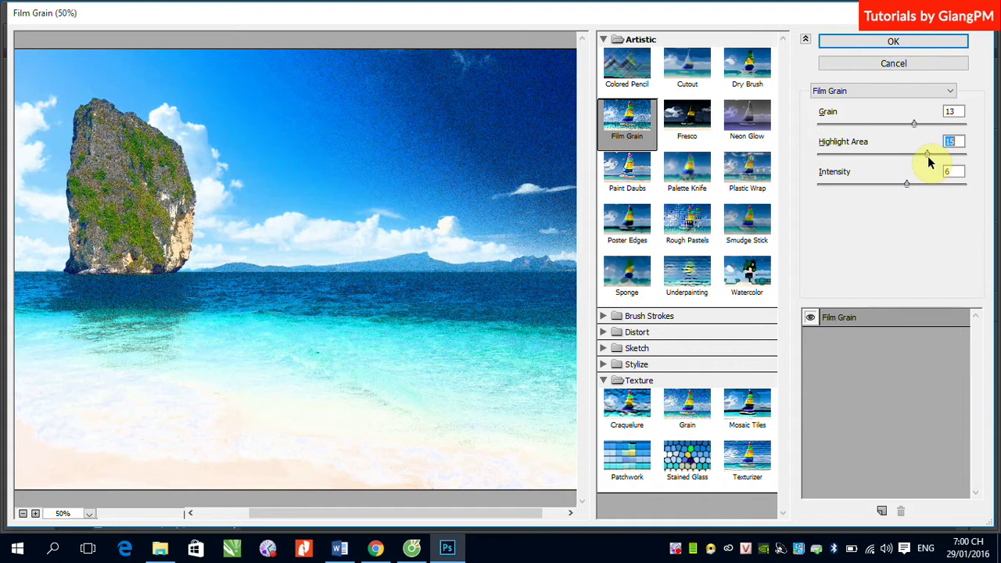
Step: Switch to Fresco, fit the whole photo, and set Brush Size 1, Brush Detail 1, Texture 2
{"action": "left_click", "coordinate": [695, 117]}
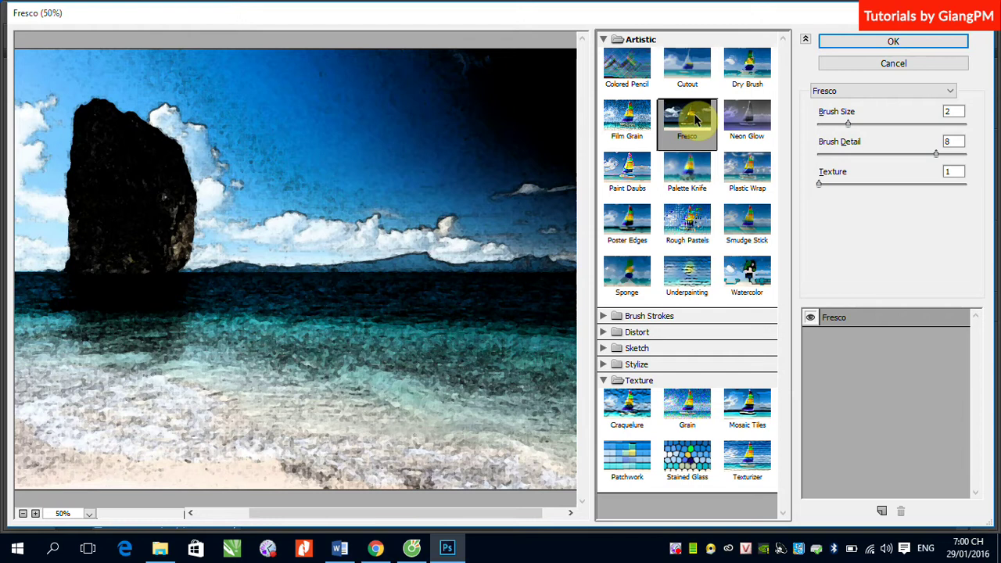
{"action": "key", "text": "ctrl+minus"}
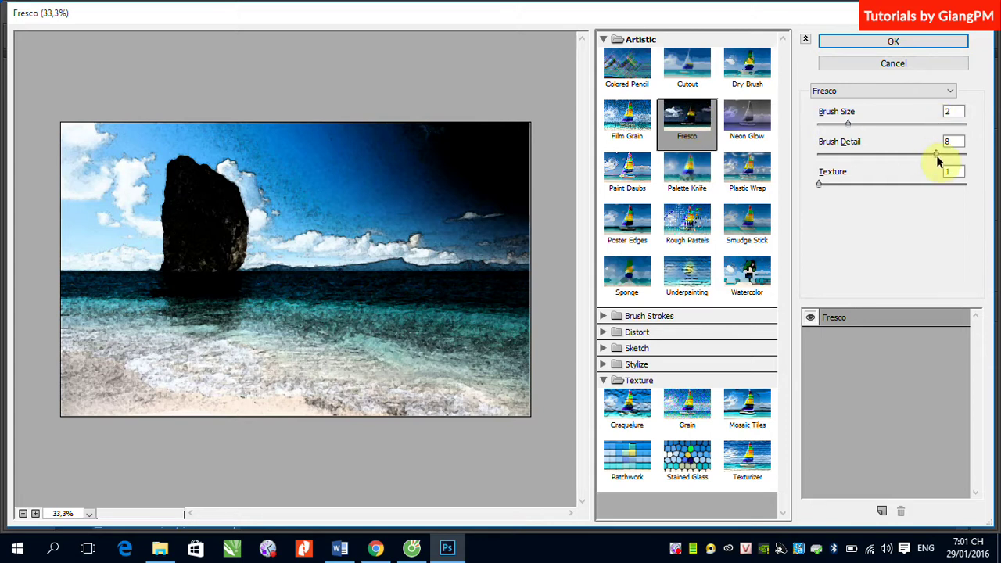
{"action": "left_click_drag", "start_coordinate": [936, 155], "coordinate": [864, 157]}
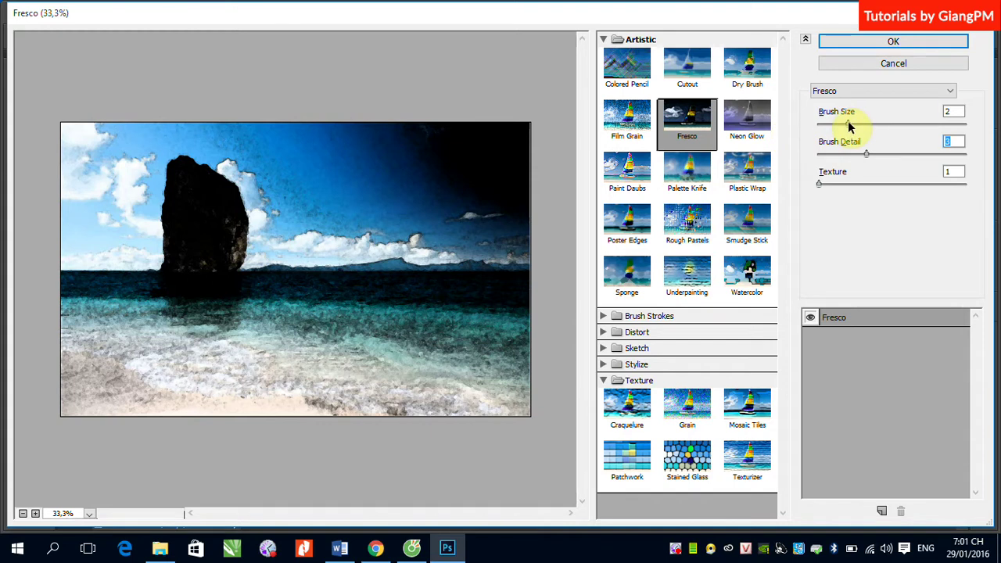
{"action": "mouse_move", "coordinate": [823, 126]}
{"action": "left_mouse_down"}
{"action": "mouse_move", "coordinate": [963, 127]}
{"action": "mouse_move", "coordinate": [829, 127]}
{"action": "left_mouse_up"}
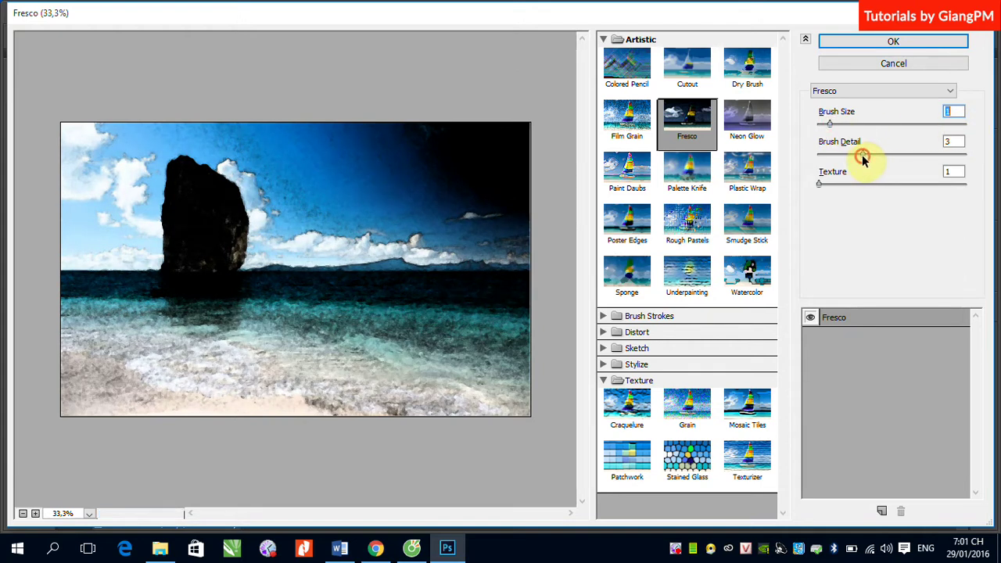
{"action": "left_click_drag", "start_coordinate": [863, 155], "coordinate": [820, 156]}
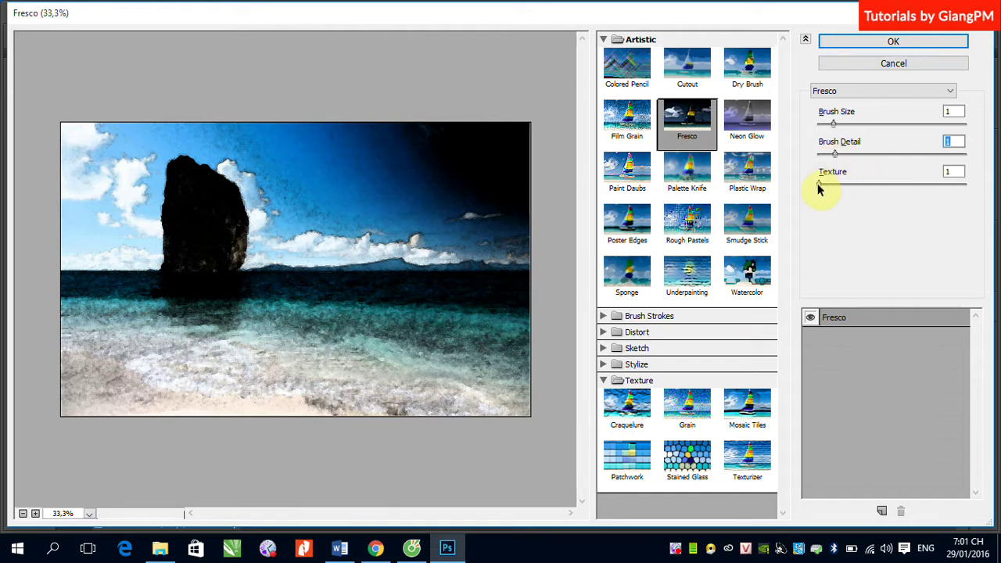
{"action": "left_click_drag", "start_coordinate": [819, 184], "coordinate": [858, 184]}
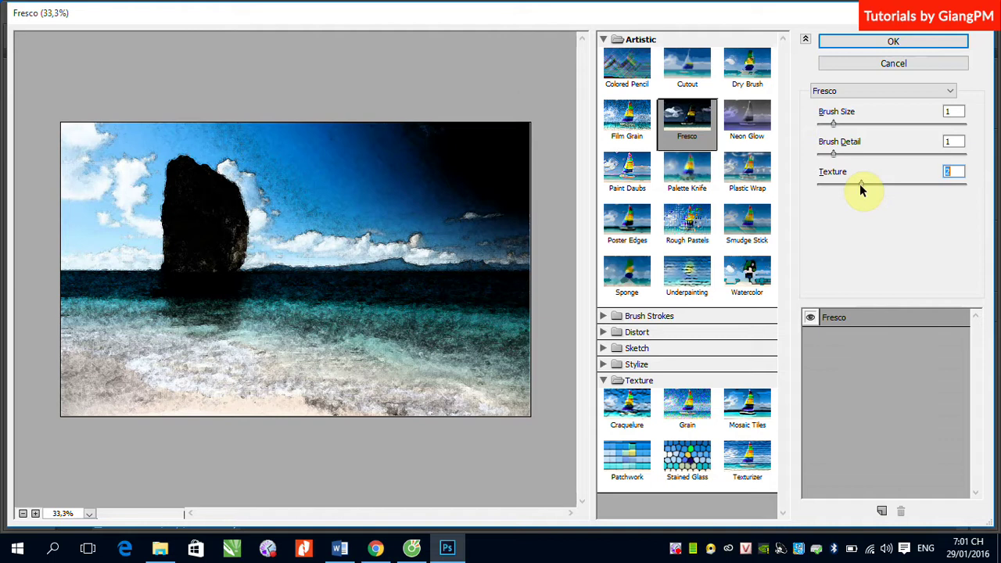
Step: Preview Artistic > Neon Glow at Glow Size 5, Glow Brightness 15 with a blue glow
{"action": "left_click", "coordinate": [744, 125]}
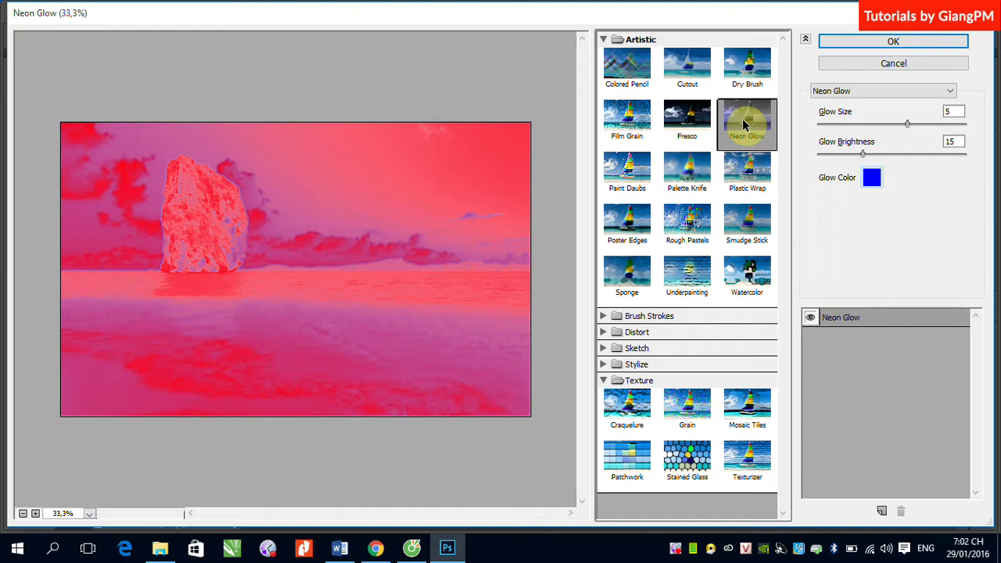
Step: Close the Neon Glow preview and set the foreground colour to bright green
{"action": "left_click", "coordinate": [883, 65]}
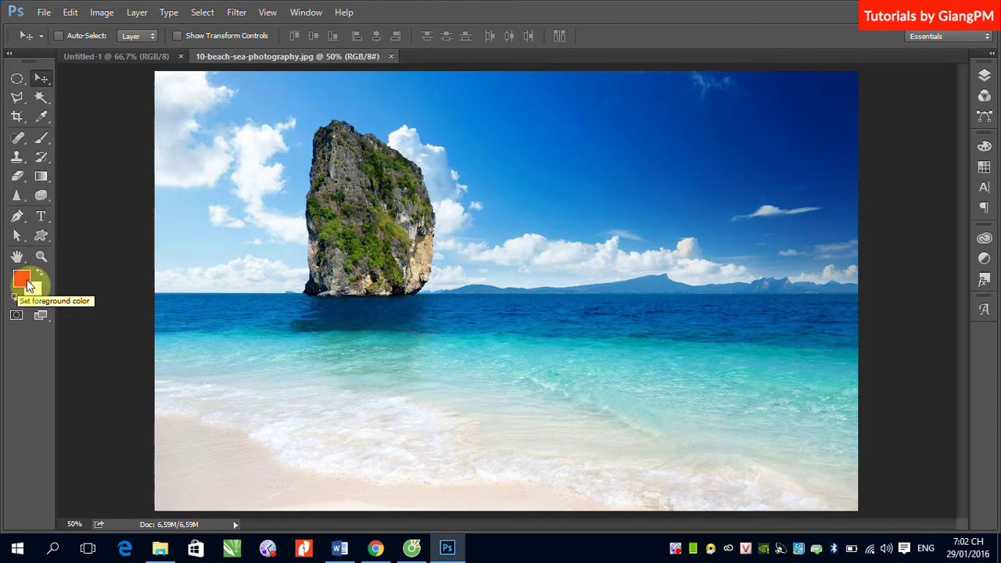
{"action": "left_click", "coordinate": [19, 282]}
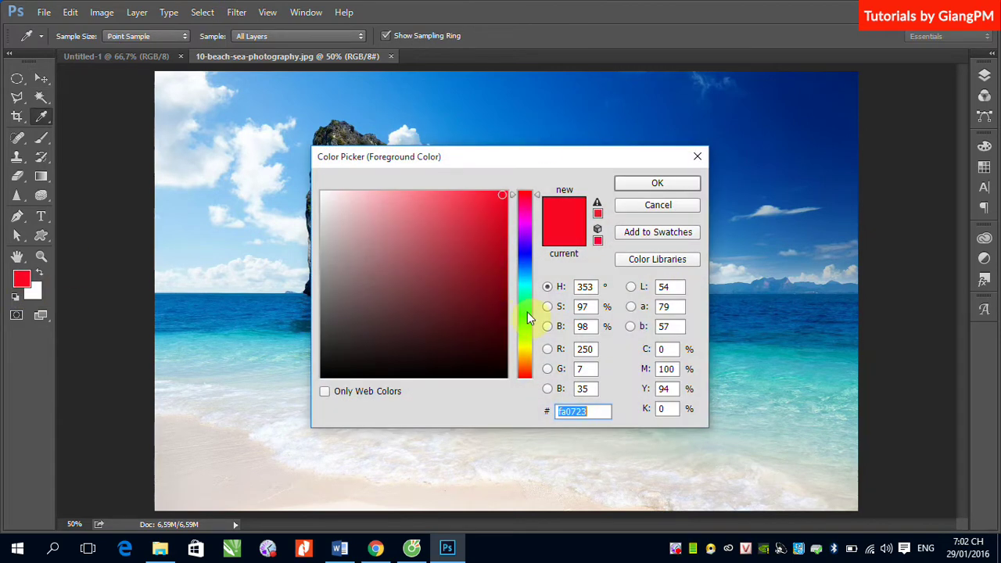
{"action": "left_click", "coordinate": [527, 314]}
{"action": "left_click", "coordinate": [619, 187]}
{"action": "key", "text": "v"}
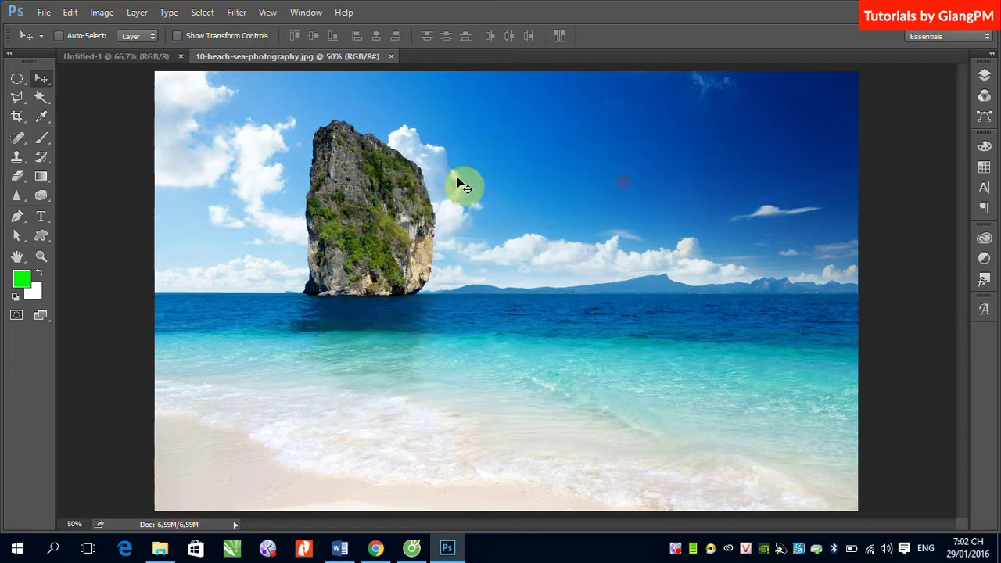
Step: Reopen the Filter Gallery and preview Artistic > Neon Glow in green
{"action": "left_click", "coordinate": [236, 11]}
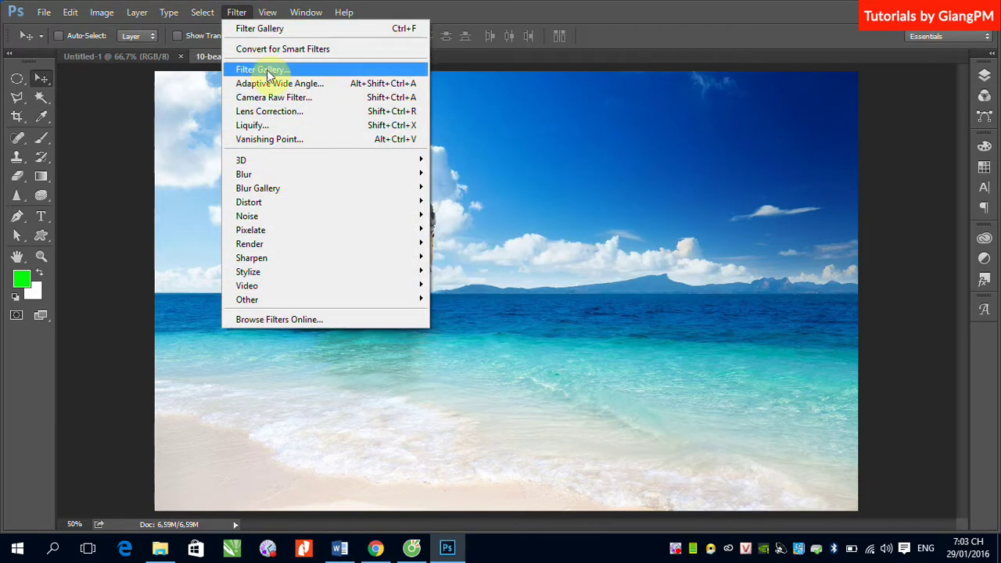
{"action": "left_click", "coordinate": [265, 69]}
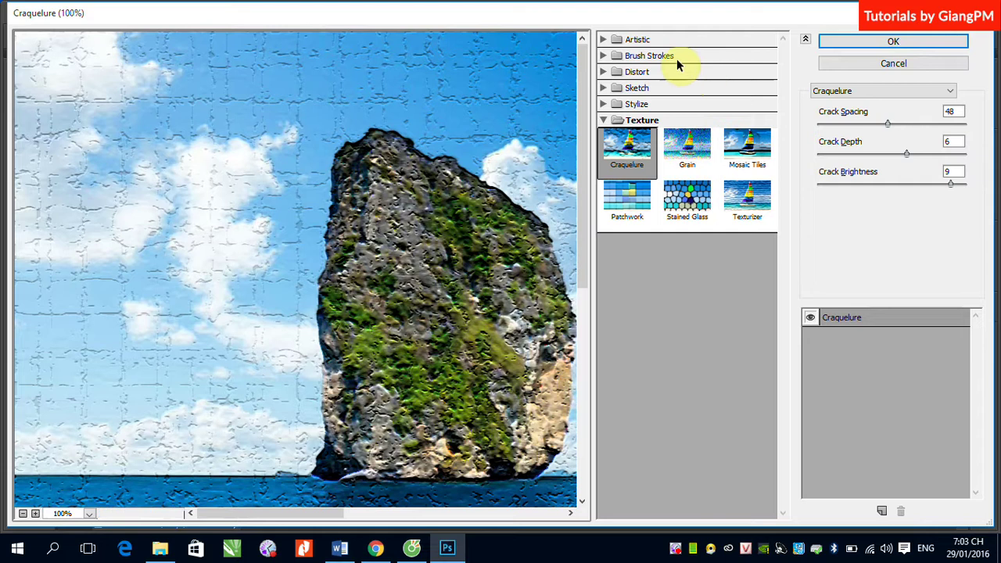
{"action": "left_click", "coordinate": [630, 39]}
{"action": "left_click", "coordinate": [750, 125]}
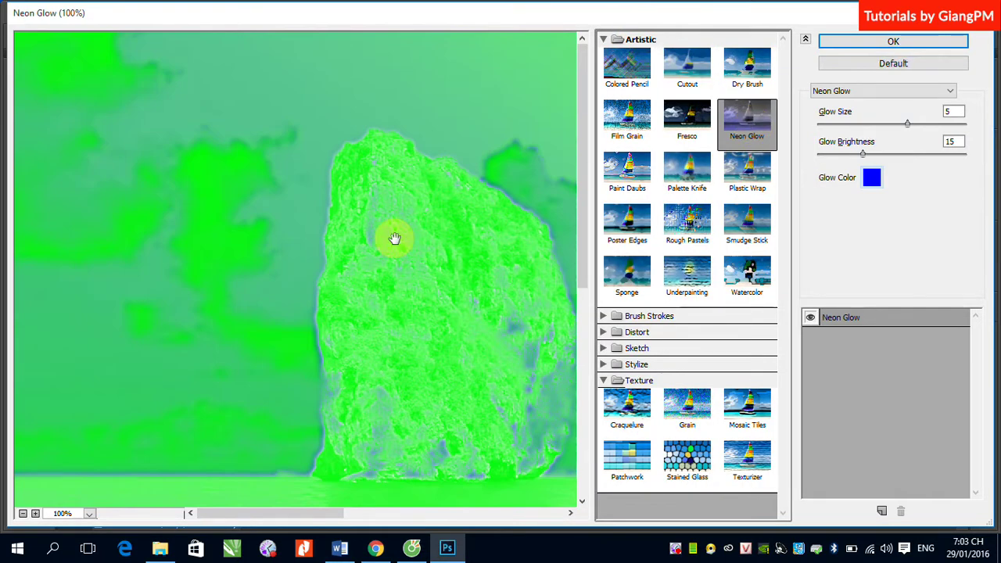
Step: Zoom the preview out and set Neon Glow to Glow Size 4, Glow Brightness 28
{"action": "key", "text": "ctrl+minus"}
{"action": "key", "text": "ctrl+minus"}
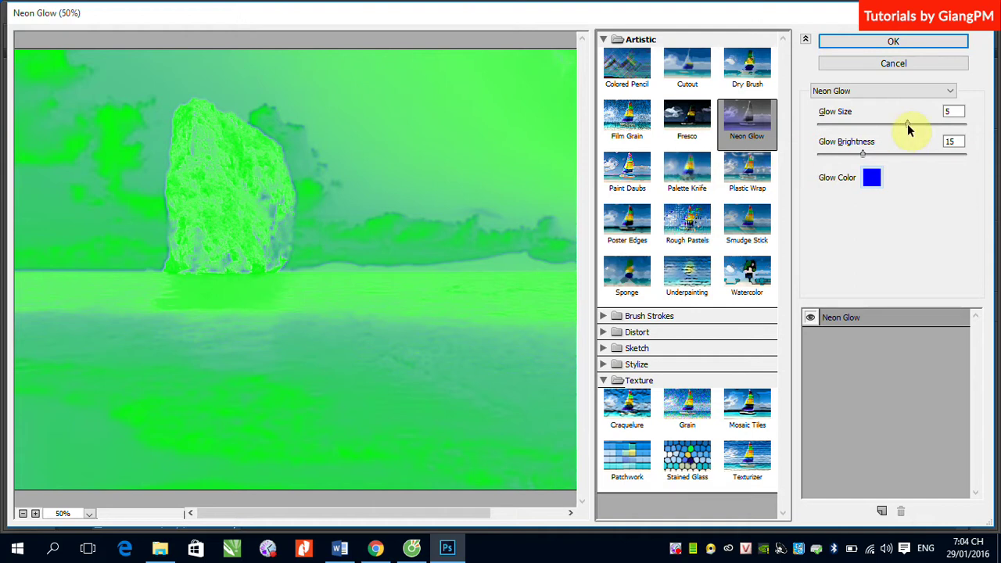
{"action": "mouse_move", "coordinate": [907, 125]}
{"action": "left_mouse_down"}
{"action": "mouse_move", "coordinate": [854, 127]}
{"action": "mouse_move", "coordinate": [923, 129]}
{"action": "mouse_move", "coordinate": [906, 127]}
{"action": "left_mouse_up"}
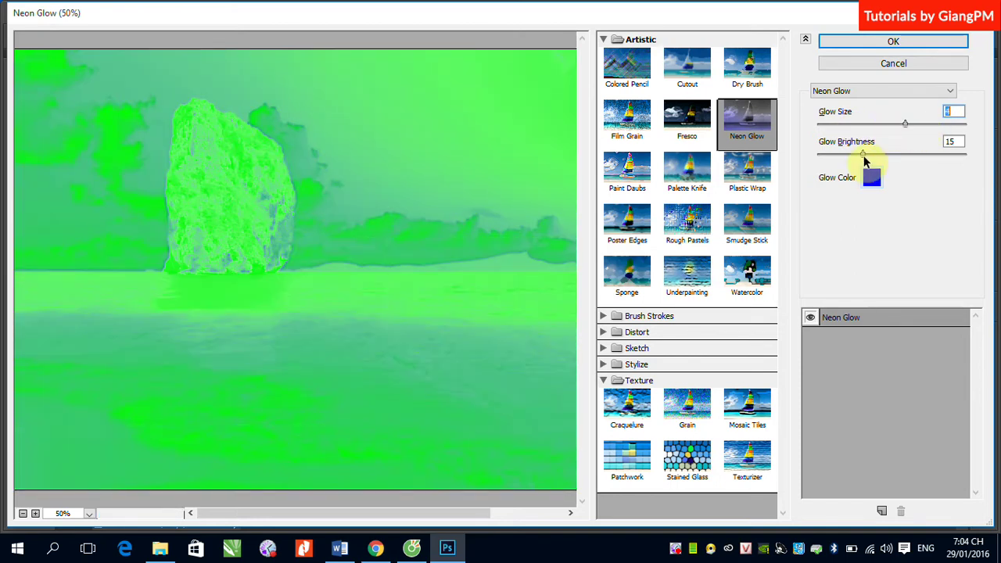
{"action": "left_click_drag", "start_coordinate": [864, 157], "coordinate": [901, 156]}
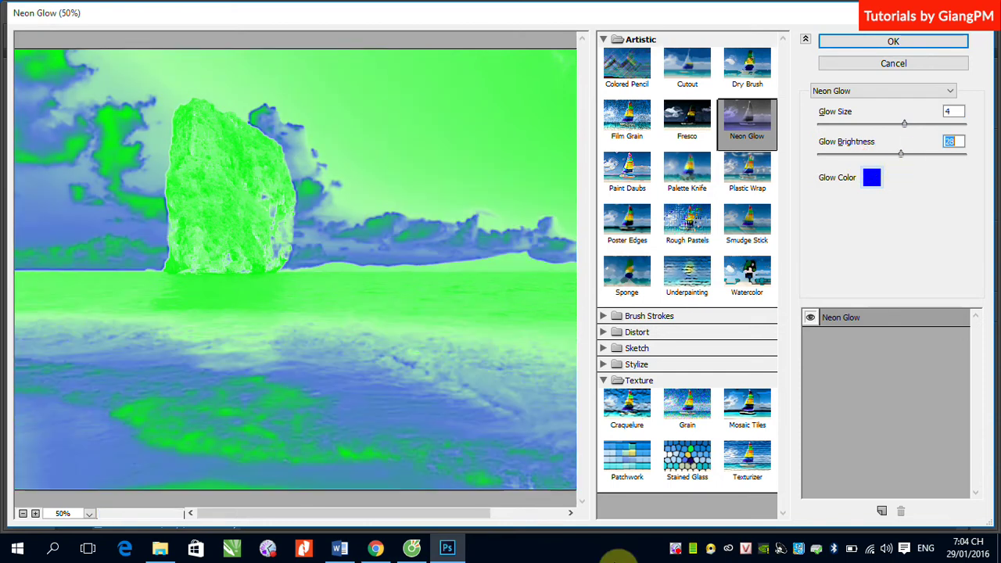
Step: Try Glow Brightness at 41 and near zero, settling on 31
{"action": "right_click", "coordinate": [675, 547]}
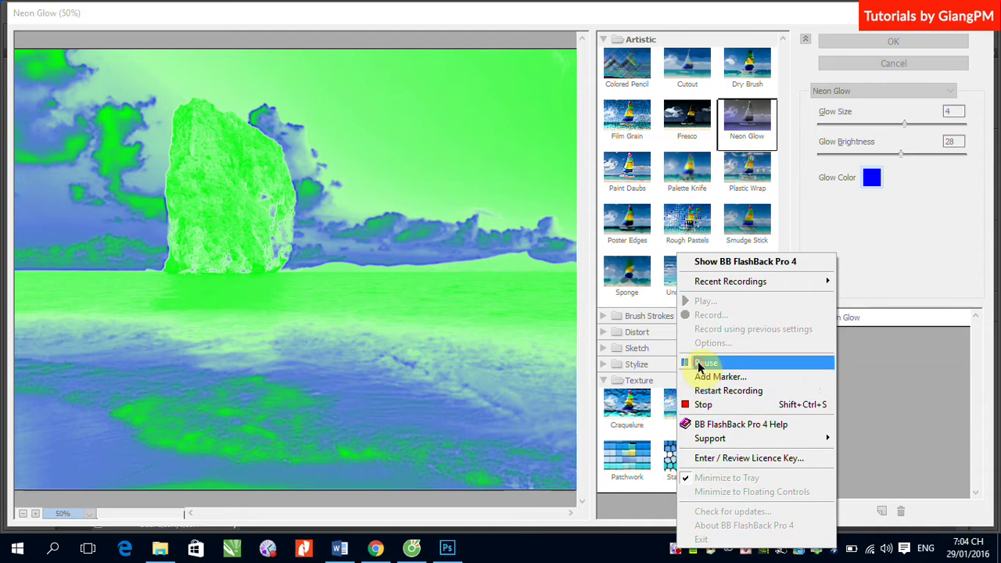
{"action": "left_click", "coordinate": [704, 363]}
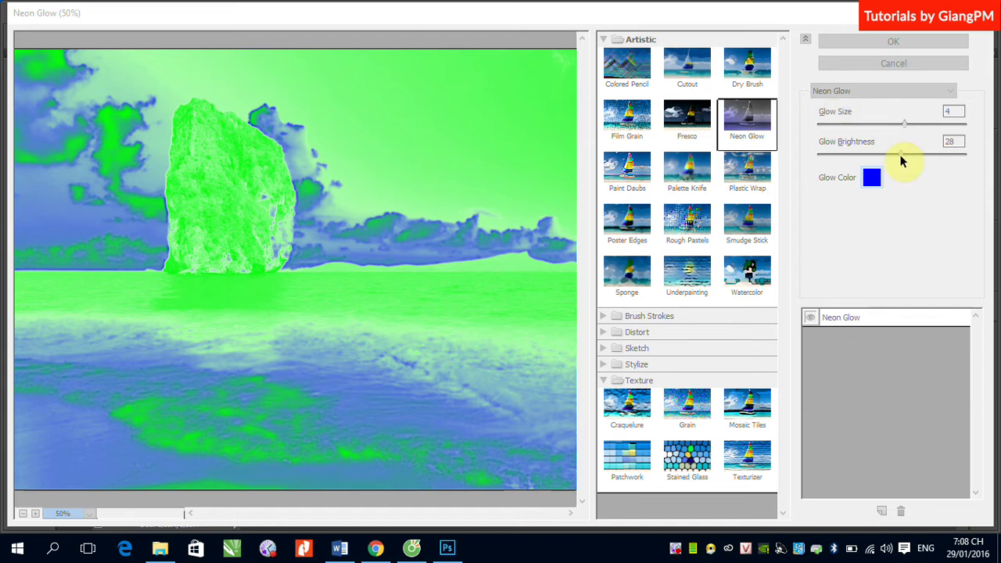
{"action": "left_click_drag", "start_coordinate": [901, 157], "coordinate": [938, 160]}
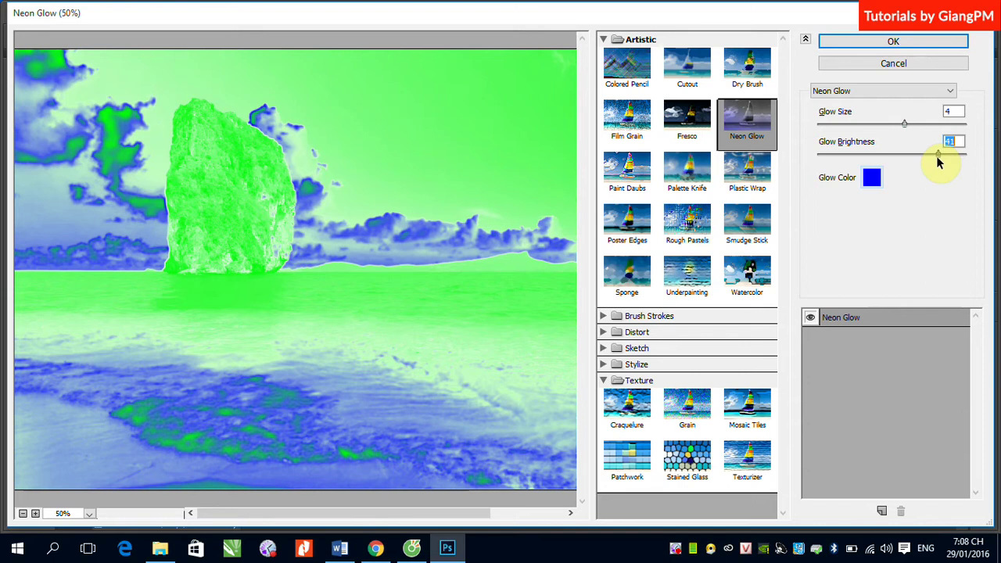
{"action": "left_click_drag", "start_coordinate": [938, 157], "coordinate": [838, 154]}
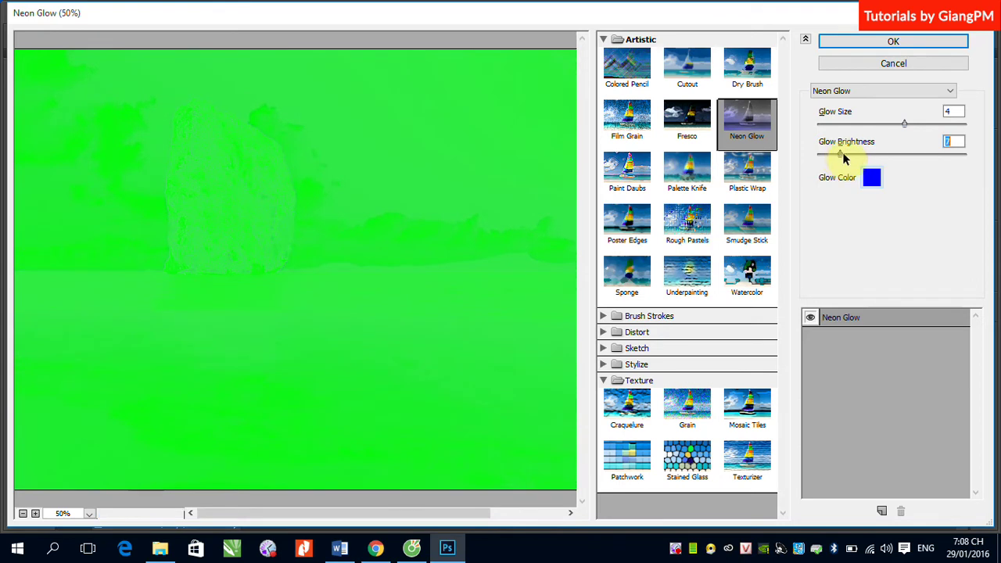
{"action": "left_click_drag", "start_coordinate": [843, 153], "coordinate": [909, 155]}
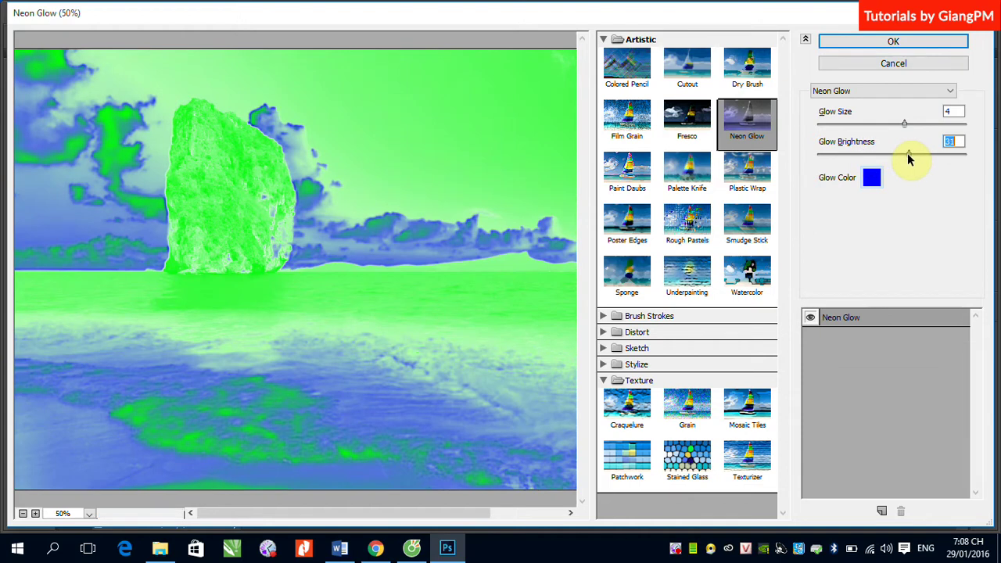
Step: Set the Neon Glow colour to red, then preview Paint Daubs instead
{"action": "left_click", "coordinate": [872, 180]}
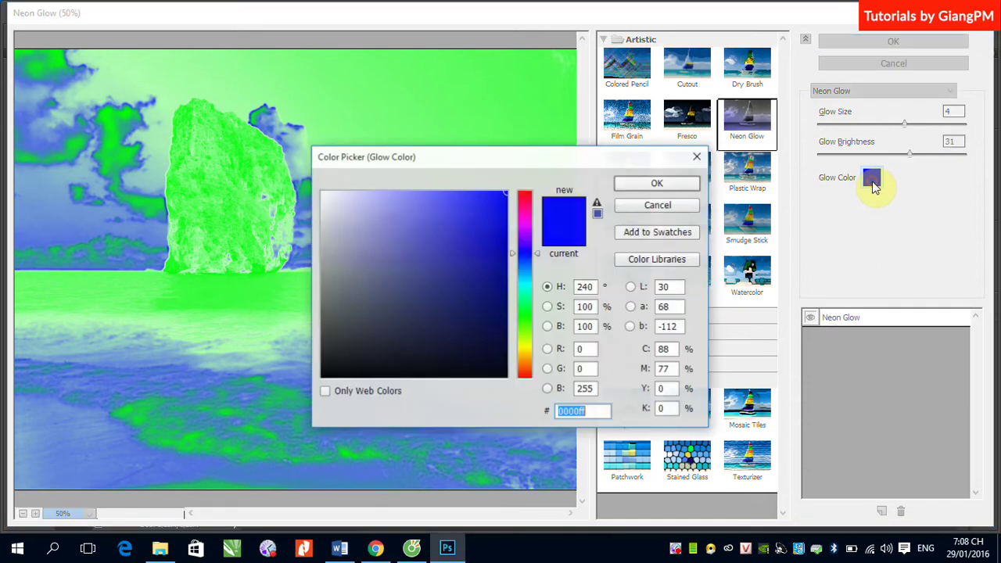
{"action": "left_click", "coordinate": [525, 196]}
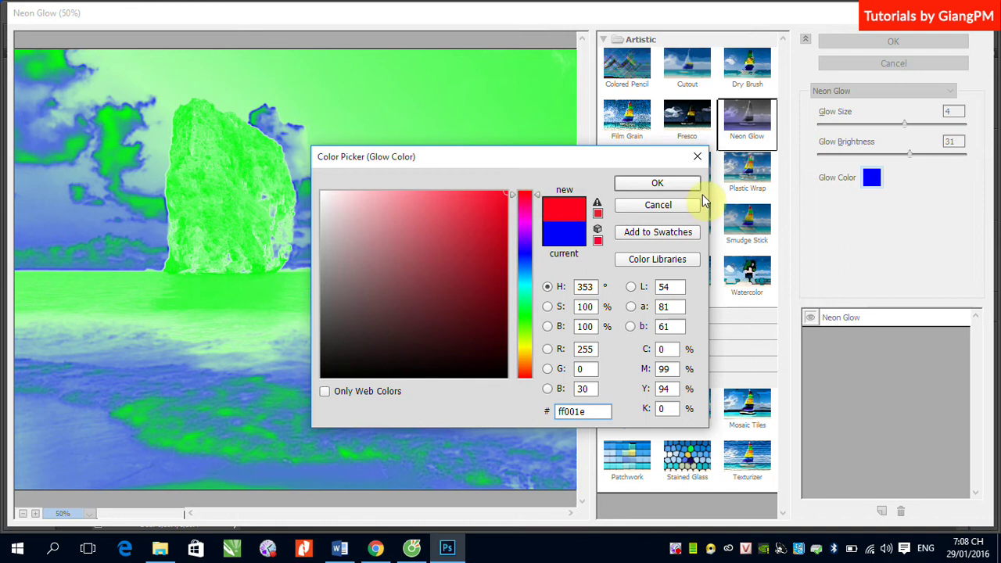
{"action": "left_click", "coordinate": [668, 183]}
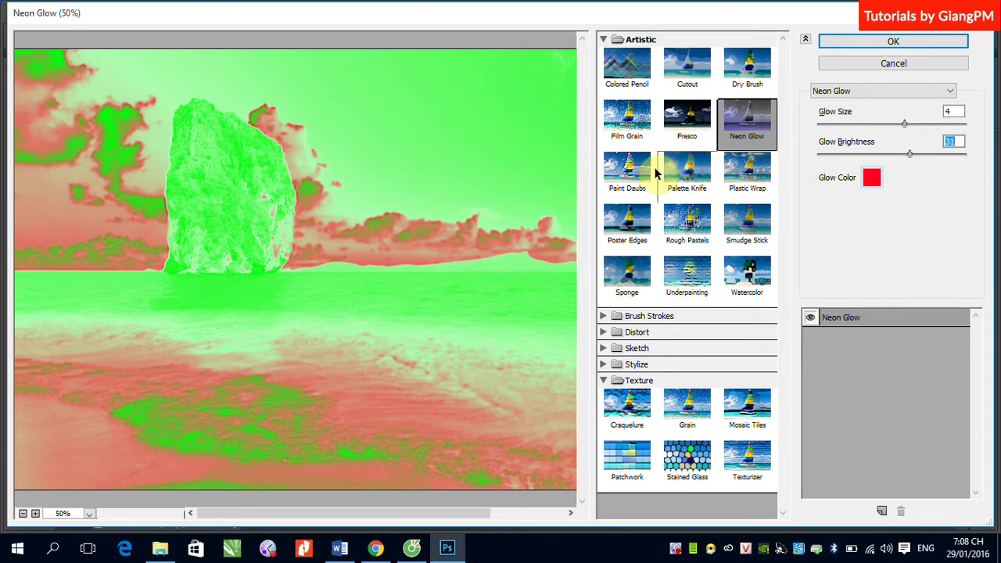
{"action": "left_click", "coordinate": [625, 173]}
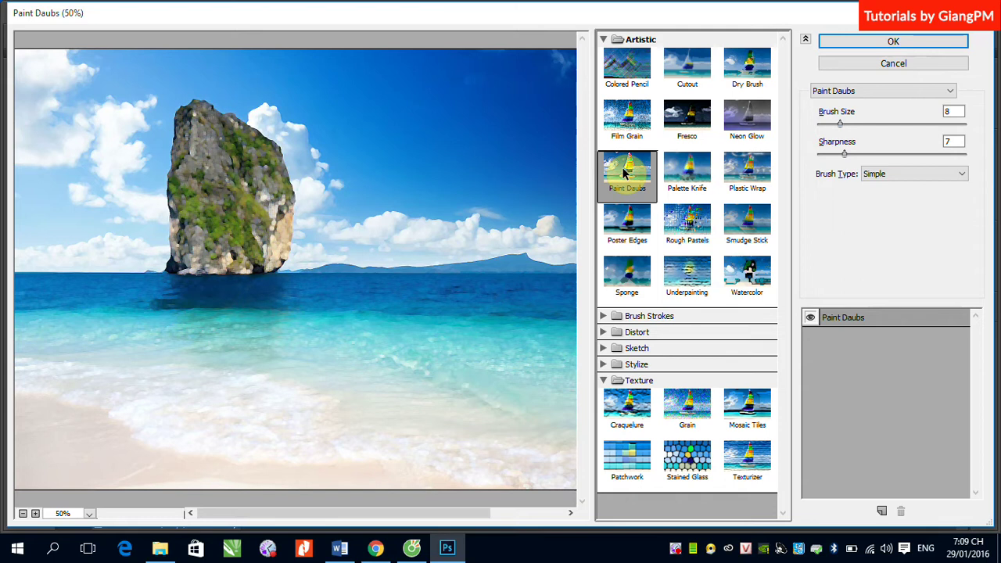
Step: Try Paint Daubs Brush Size 20 and Sharpness 30, ending at size 5 with low sharpness
{"action": "scroll", "coordinate": [624, 172], "scroll_direction": "down", "scroll_amount": 1}
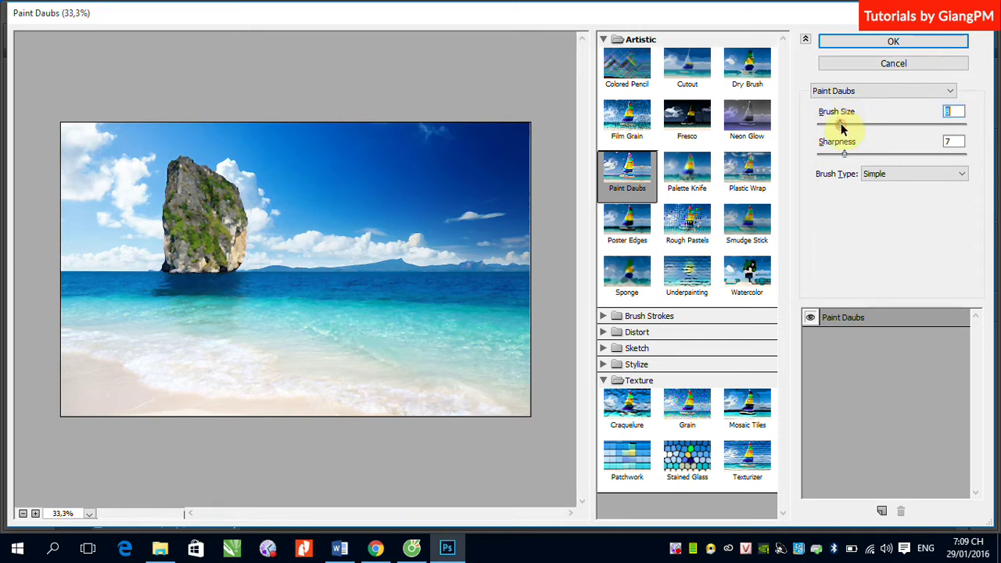
{"action": "left_click_drag", "start_coordinate": [840, 125], "coordinate": [878, 127]}
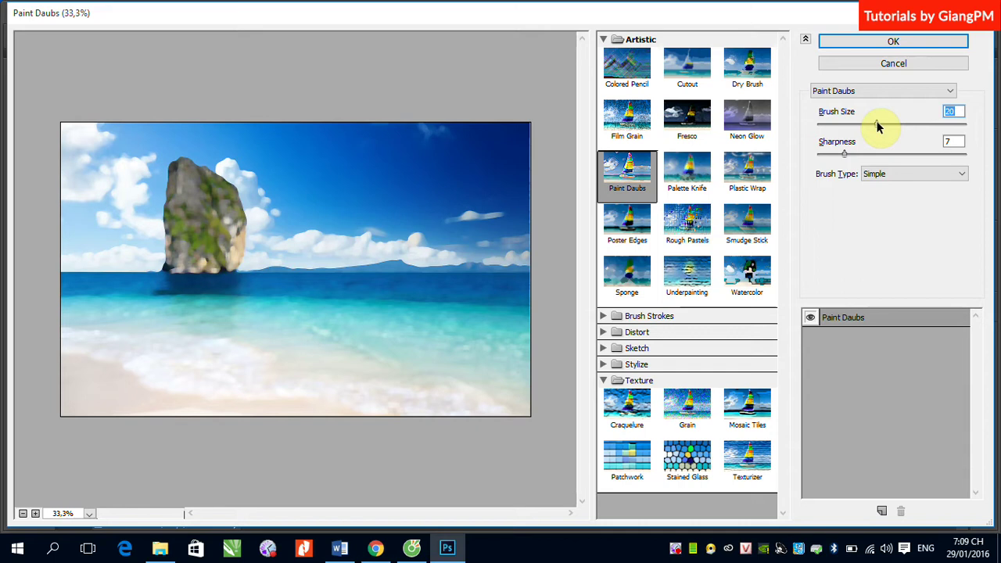
{"action": "key", "text": "ctrl+plus"}
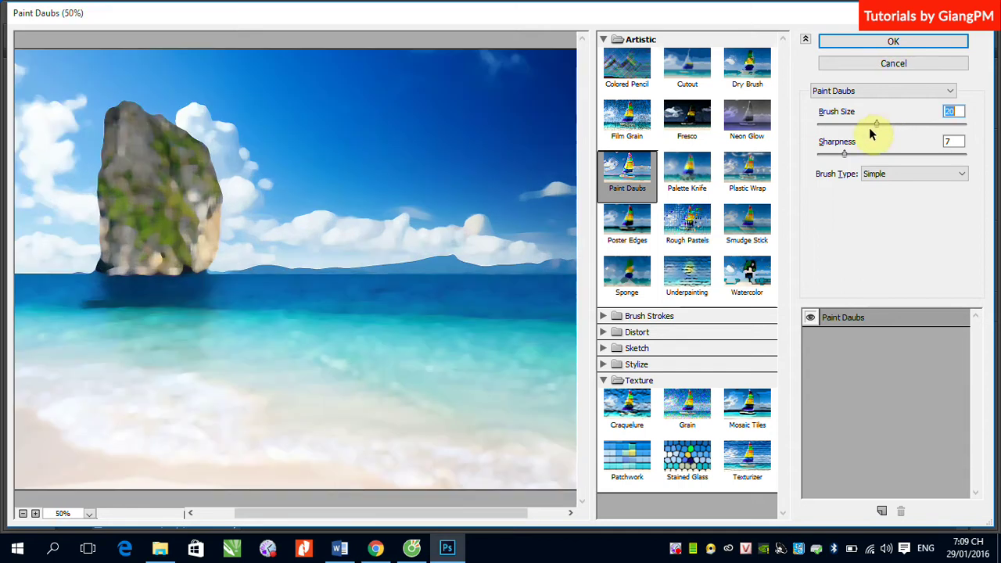
{"action": "left_click_drag", "start_coordinate": [876, 125], "coordinate": [830, 128]}
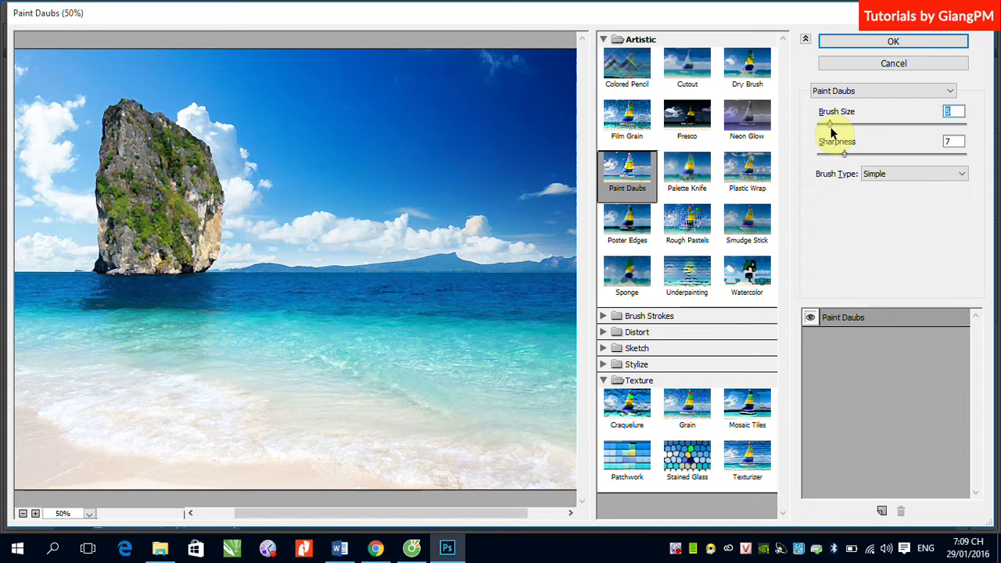
{"action": "left_click_drag", "start_coordinate": [845, 155], "coordinate": [930, 154]}
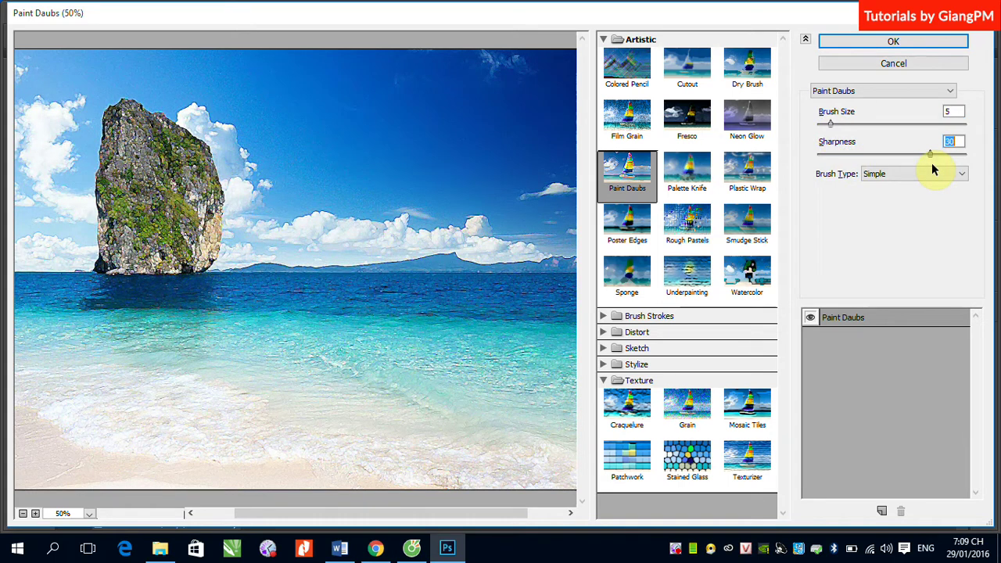
{"action": "mouse_move", "coordinate": [931, 163]}
{"action": "left_mouse_down"}
{"action": "mouse_move", "coordinate": [842, 160]}
{"action": "mouse_move", "coordinate": [853, 155]}
{"action": "left_mouse_up"}
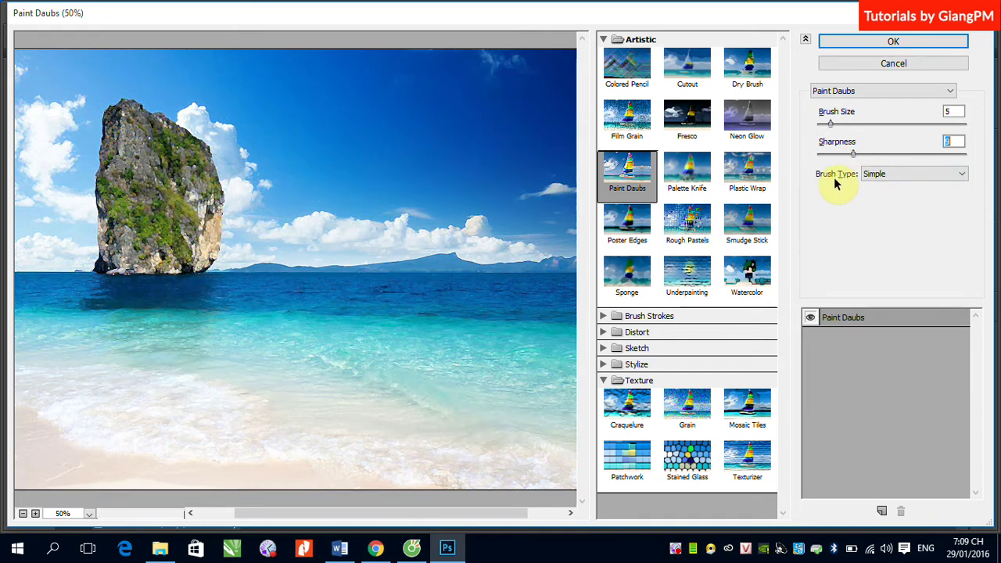
Step: Try Sparkle then Dark Rough brush types for Paint Daubs, then preview Palette Knife
{"action": "left_click", "coordinate": [961, 177]}
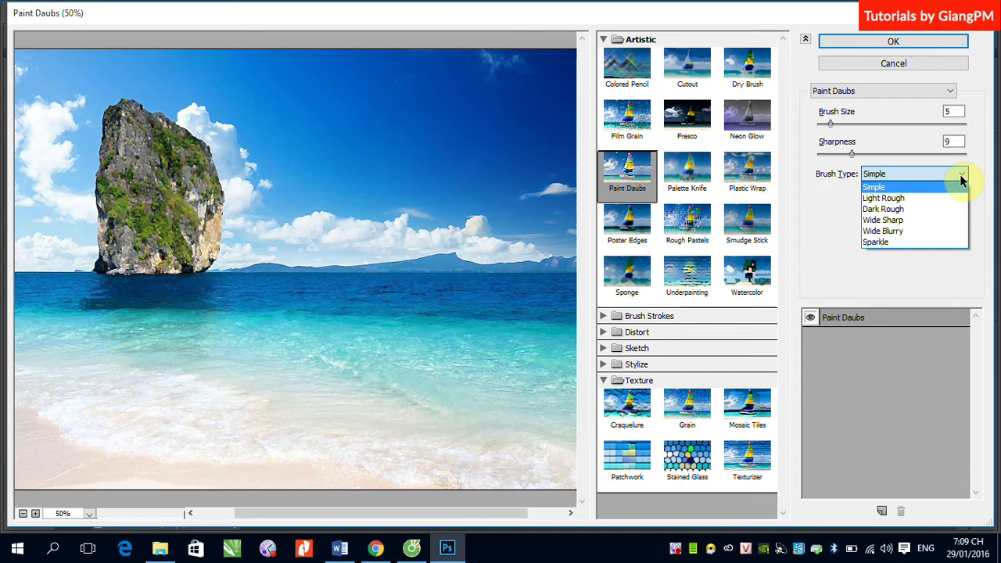
{"action": "left_click", "coordinate": [929, 240]}
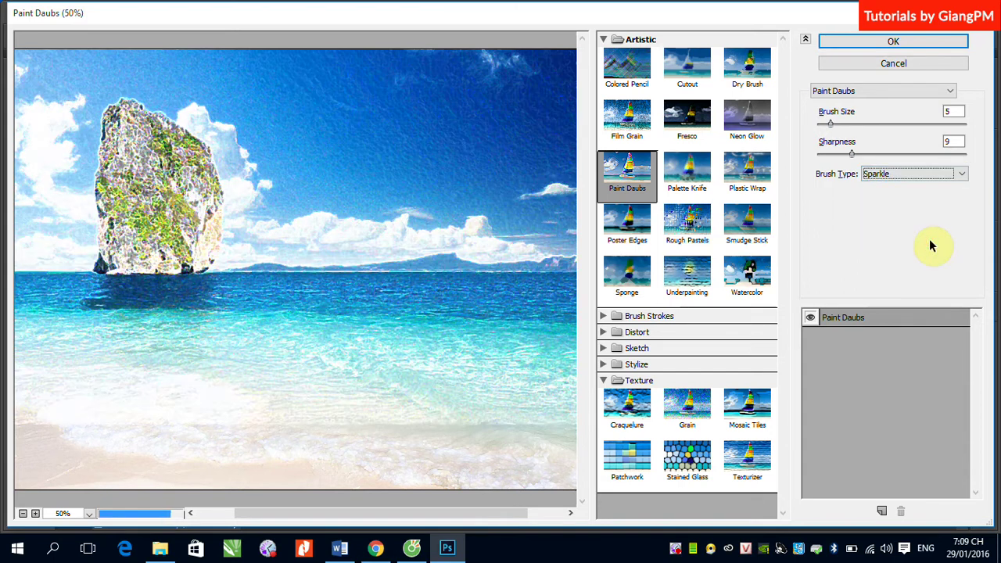
{"action": "left_click", "coordinate": [960, 176]}
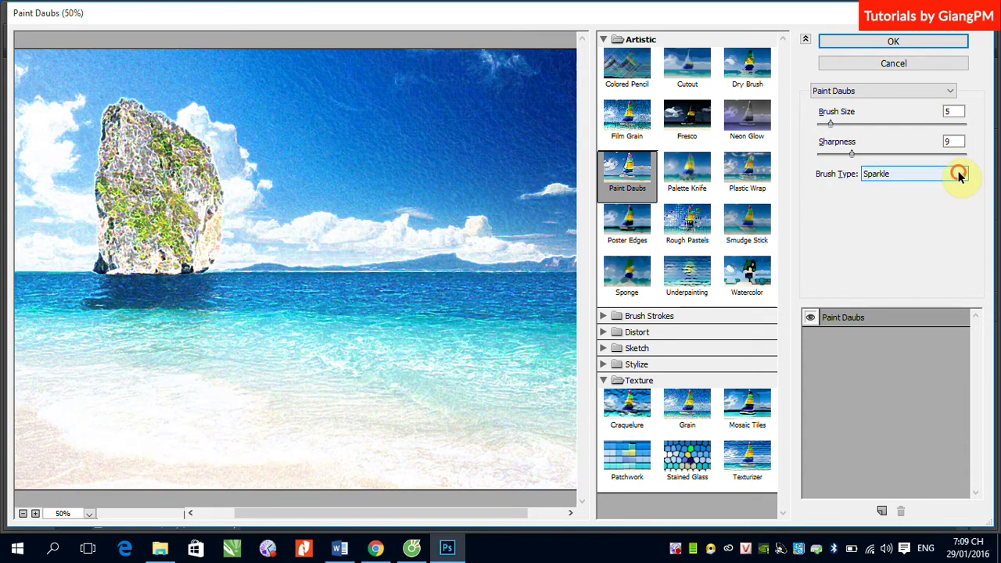
{"action": "left_click", "coordinate": [917, 204]}
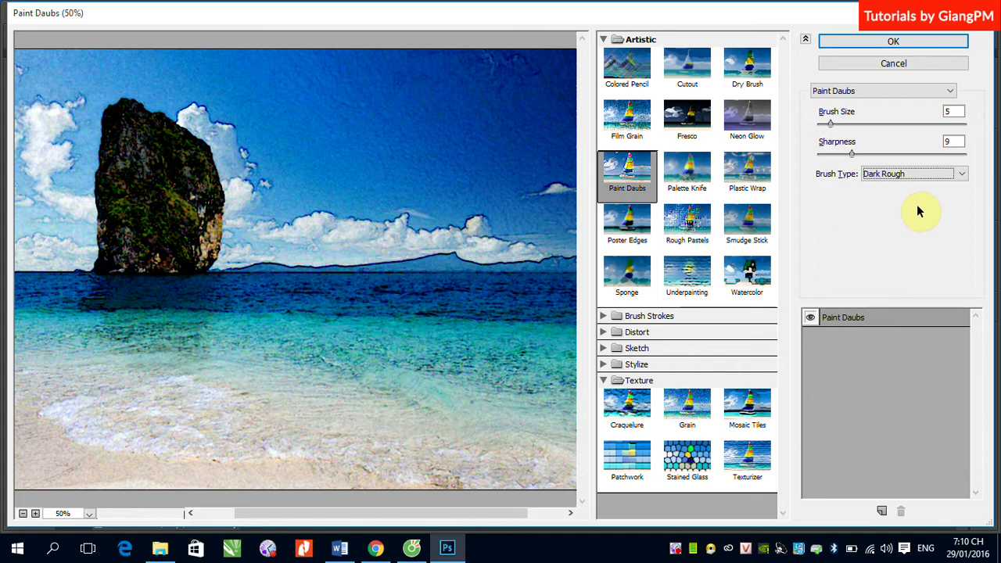
{"action": "left_click", "coordinate": [689, 172]}
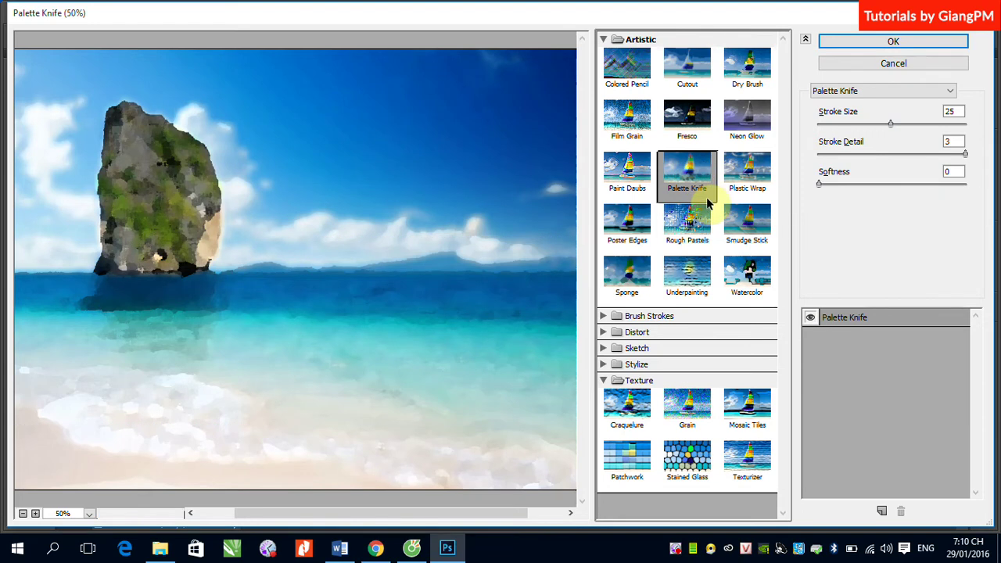
Step: Zoom out and set Palette Knife to Stroke Size 16, Stroke Detail 3, Softness 7
{"action": "key", "text": "ctrl+minus"}
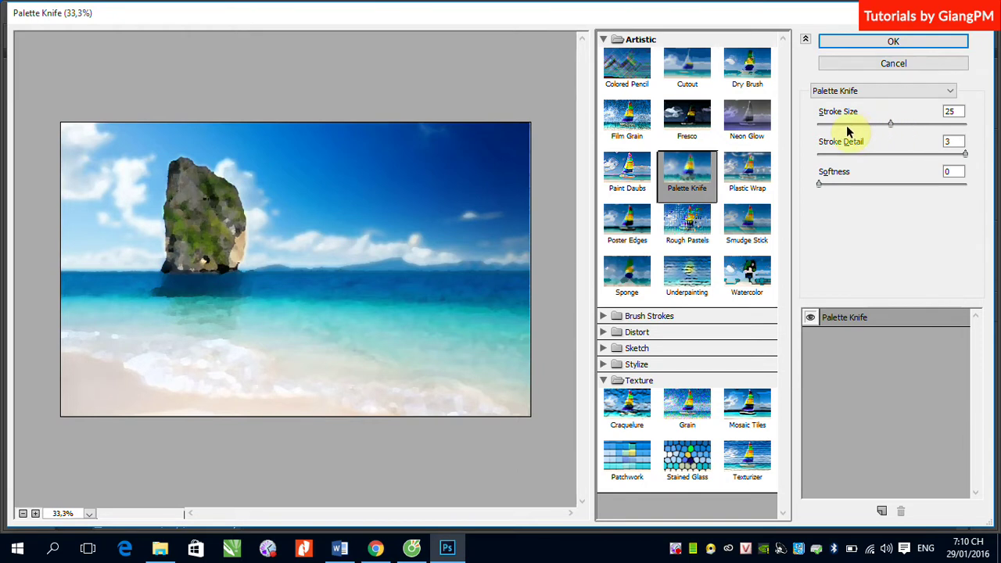
{"action": "mouse_move", "coordinate": [890, 124]}
{"action": "left_mouse_down"}
{"action": "mouse_move", "coordinate": [826, 125]}
{"action": "mouse_move", "coordinate": [864, 126]}
{"action": "left_mouse_up"}
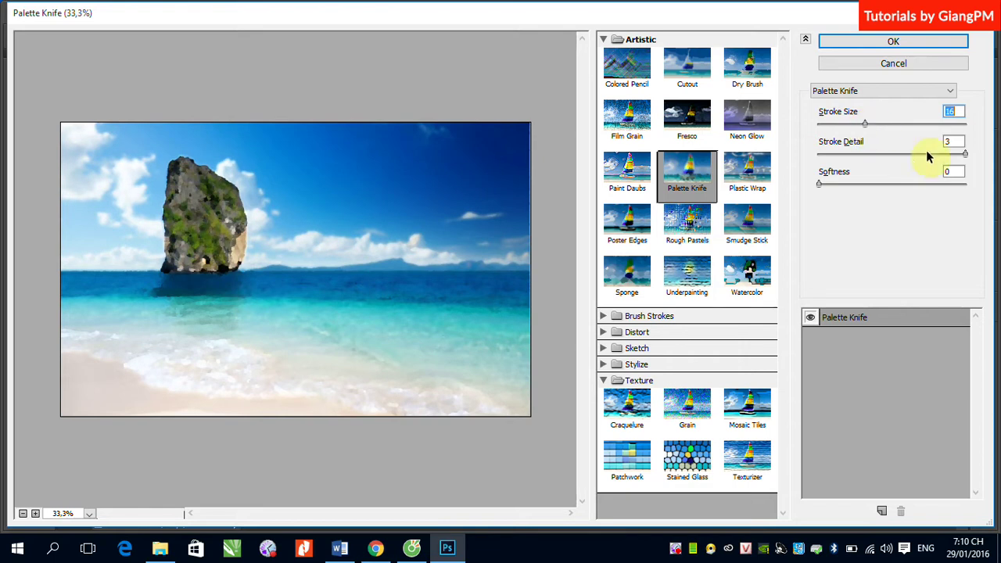
{"action": "left_click_drag", "start_coordinate": [967, 155], "coordinate": [830, 166]}
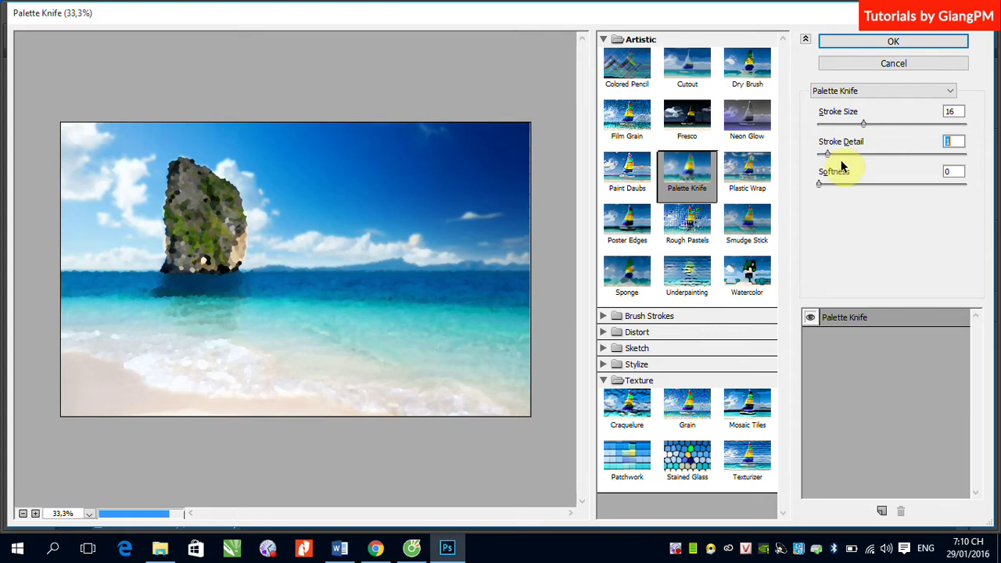
{"action": "left_click_drag", "start_coordinate": [821, 161], "coordinate": [948, 167]}
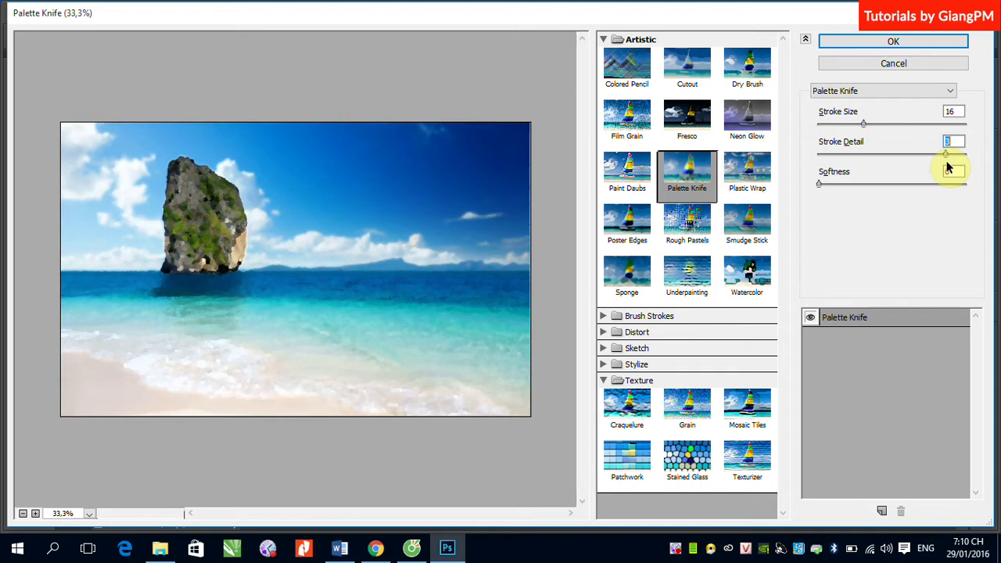
{"action": "left_click_drag", "start_coordinate": [821, 188], "coordinate": [914, 188]}
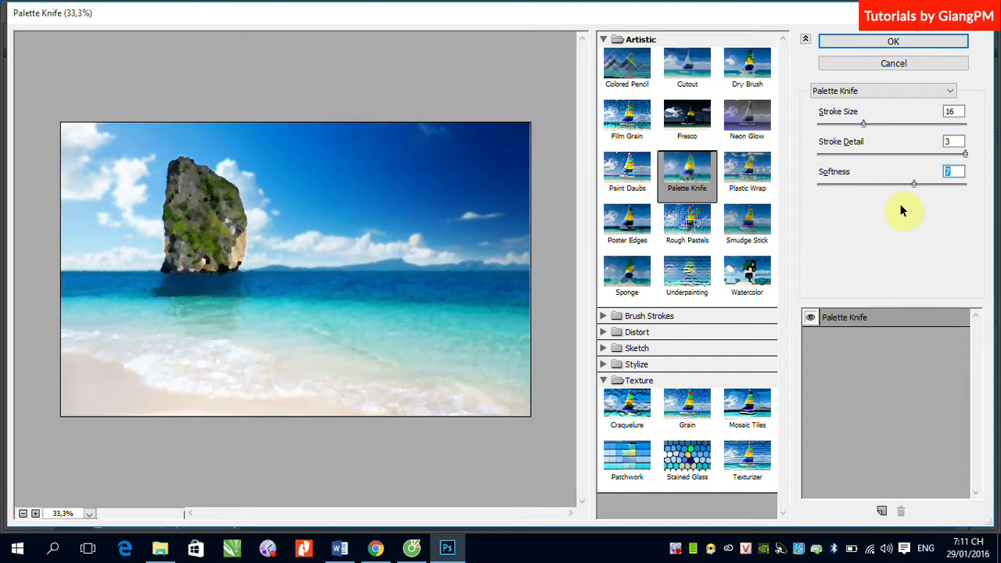
Step: Preview Plastic Wrap and zoom the preview in to 100% to examine it
{"action": "left_click", "coordinate": [746, 185]}
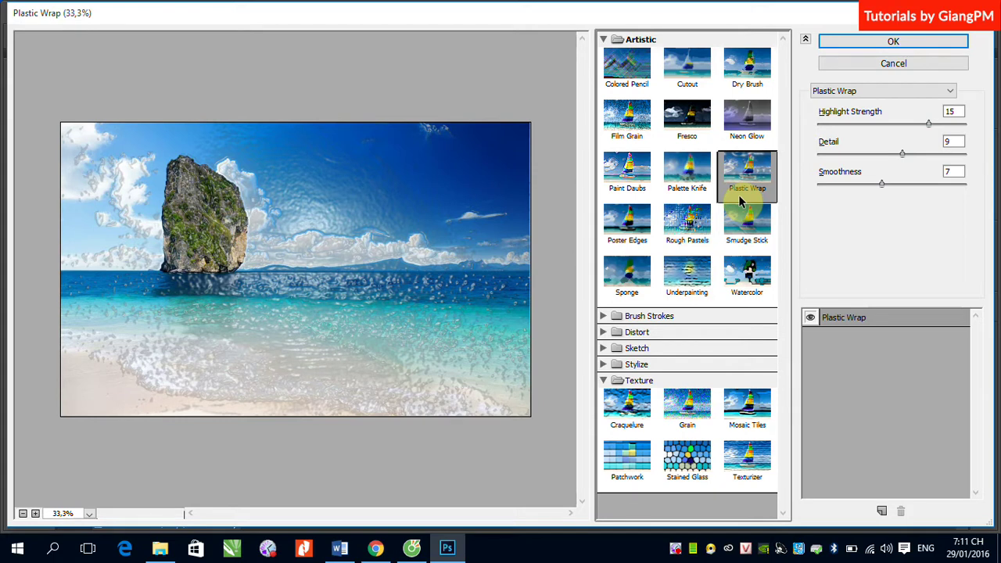
{"action": "scroll", "coordinate": [739, 202], "scroll_direction": "down", "scroll_amount": 1}
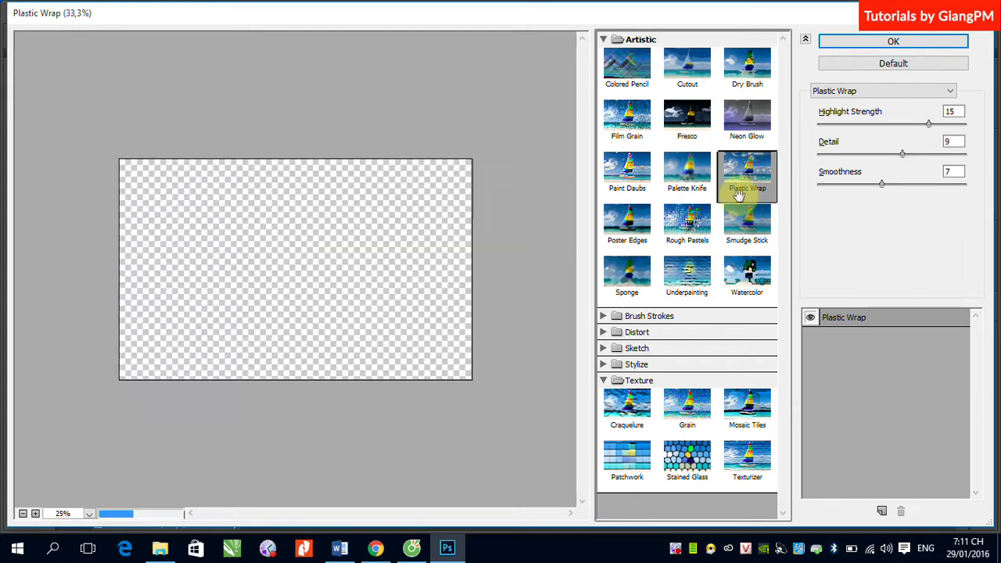
{"action": "scroll", "coordinate": [740, 200], "scroll_direction": "down", "scroll_amount": 1}
{"action": "scroll", "coordinate": [740, 195], "scroll_direction": "up", "scroll_amount": 1}
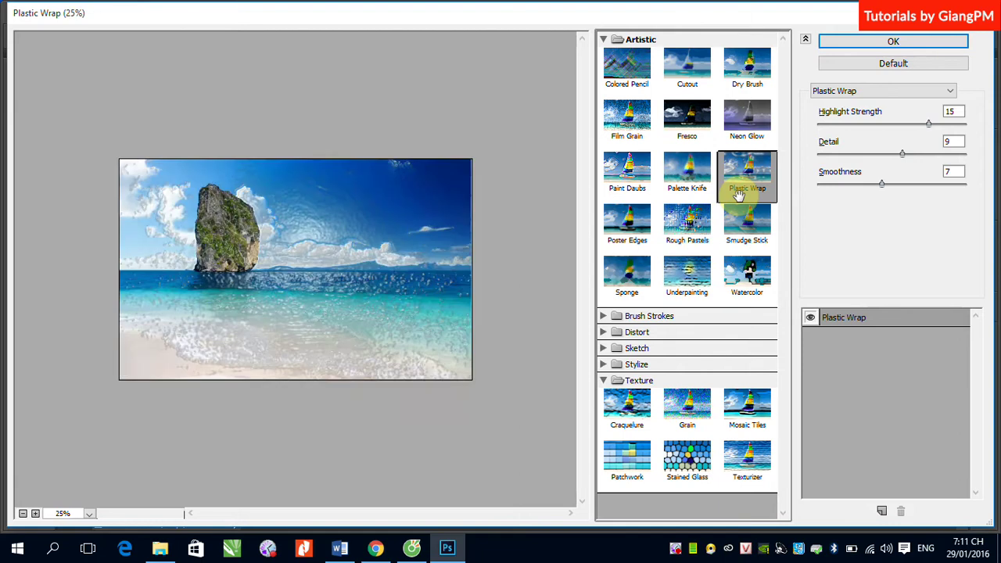
{"action": "scroll", "coordinate": [739, 196], "scroll_direction": "up", "scroll_amount": 1}
{"action": "scroll", "coordinate": [740, 196], "scroll_direction": "up", "scroll_amount": 1}
{"action": "scroll", "coordinate": [739, 195], "scroll_direction": "up", "scroll_amount": 1}
{"action": "scroll", "coordinate": [739, 196], "scroll_direction": "up", "scroll_amount": 1}
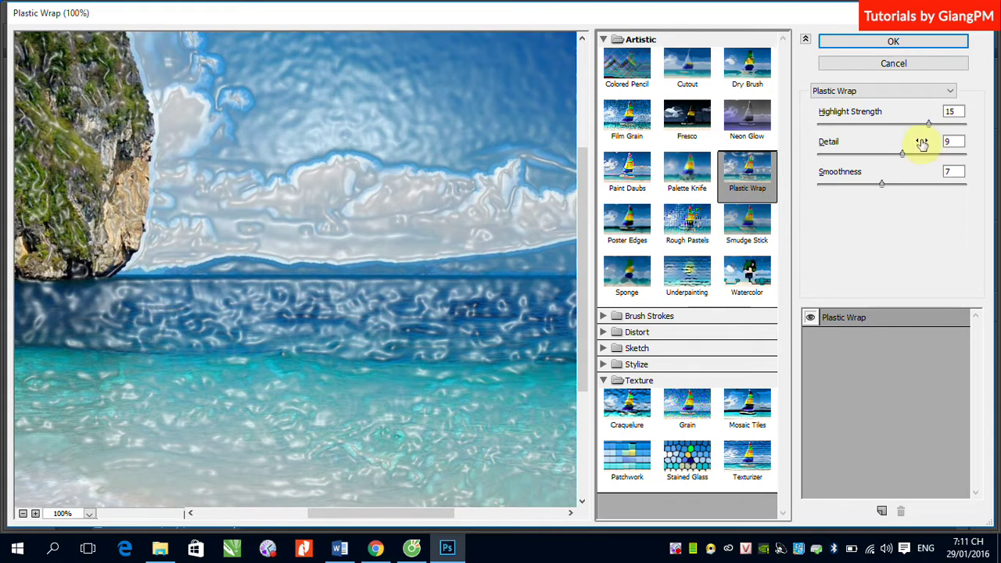
Step: Lower Highlight Strength to 10 and settle Detail at 7 after trying its minimum
{"action": "mouse_move", "coordinate": [929, 125]}
{"action": "left_mouse_down"}
{"action": "mouse_move", "coordinate": [859, 125]}
{"action": "mouse_move", "coordinate": [895, 131]}
{"action": "left_mouse_up"}
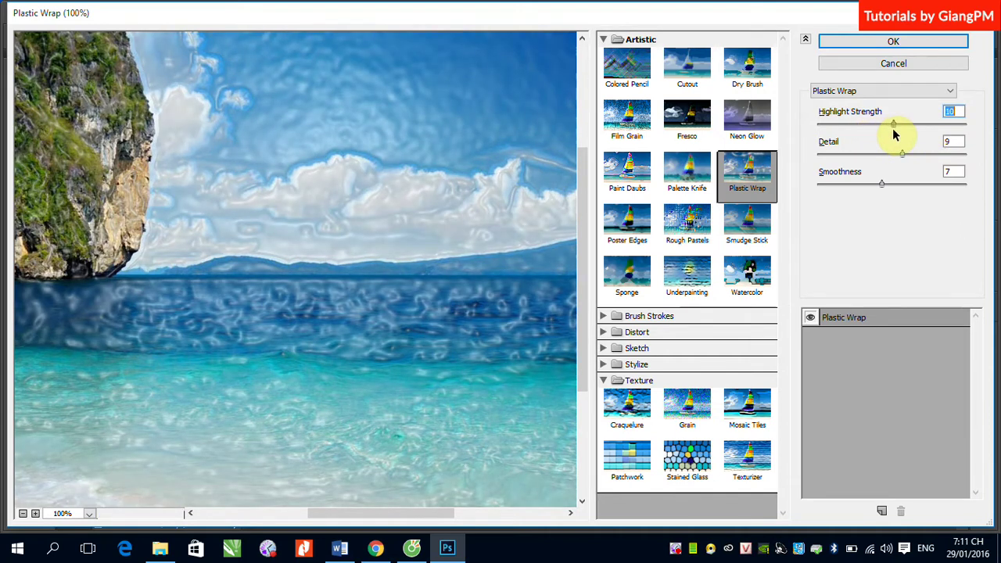
{"action": "mouse_move", "coordinate": [904, 154]}
{"action": "left_mouse_down"}
{"action": "mouse_move", "coordinate": [831, 165]}
{"action": "mouse_move", "coordinate": [894, 162]}
{"action": "left_mouse_up"}
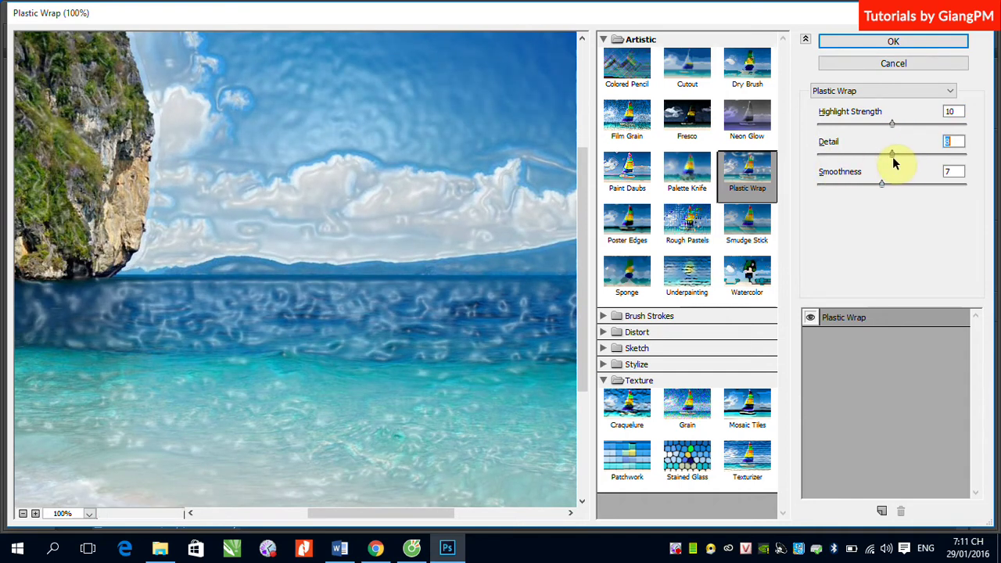
{"action": "left_click_drag", "start_coordinate": [894, 162], "coordinate": [822, 160]}
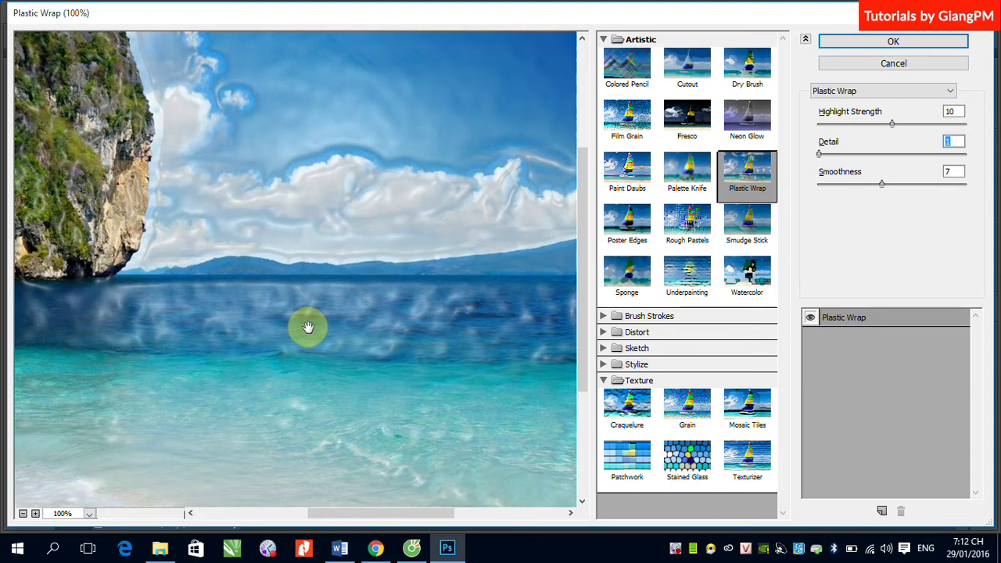
{"action": "left_click_drag", "start_coordinate": [820, 154], "coordinate": [842, 155]}
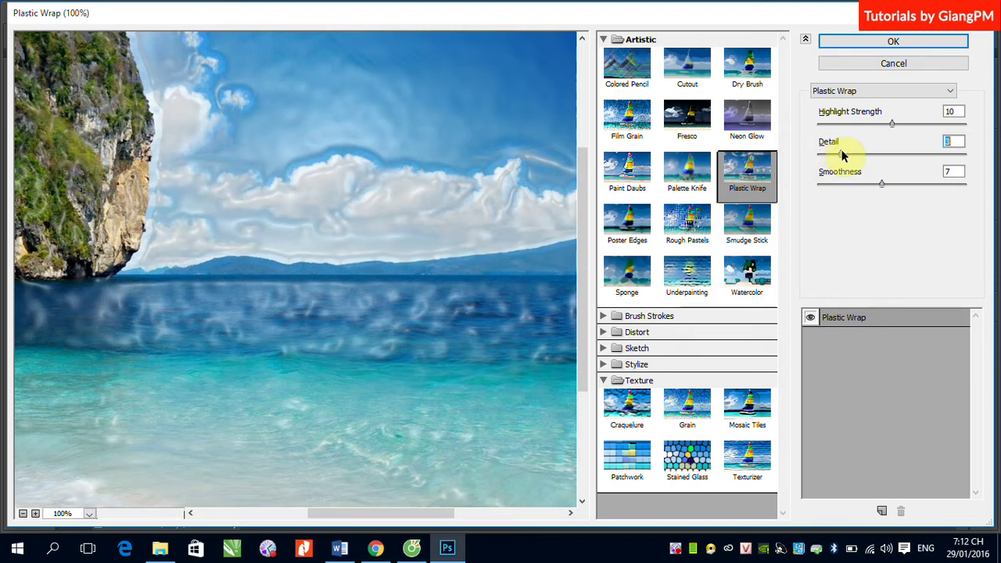
{"action": "left_click", "coordinate": [842, 155]}
{"action": "left_click_drag", "start_coordinate": [842, 155], "coordinate": [884, 156]}
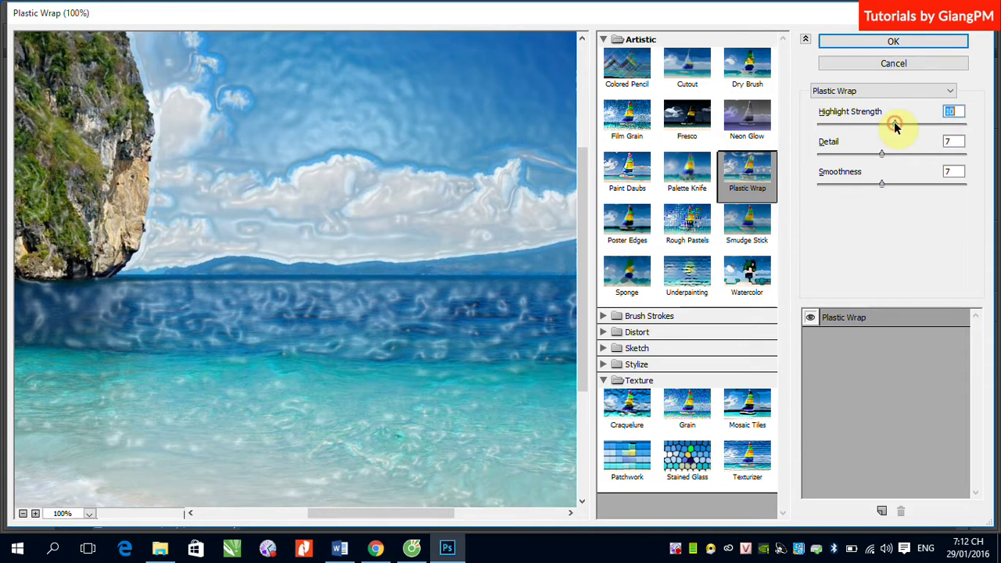
Step: Fine-tune Highlight Strength to 9 and lower Smoothness to 2, then nudge it up slightly
{"action": "mouse_move", "coordinate": [892, 123]}
{"action": "left_mouse_down"}
{"action": "mouse_move", "coordinate": [837, 141]}
{"action": "mouse_move", "coordinate": [925, 135]}
{"action": "left_mouse_up"}
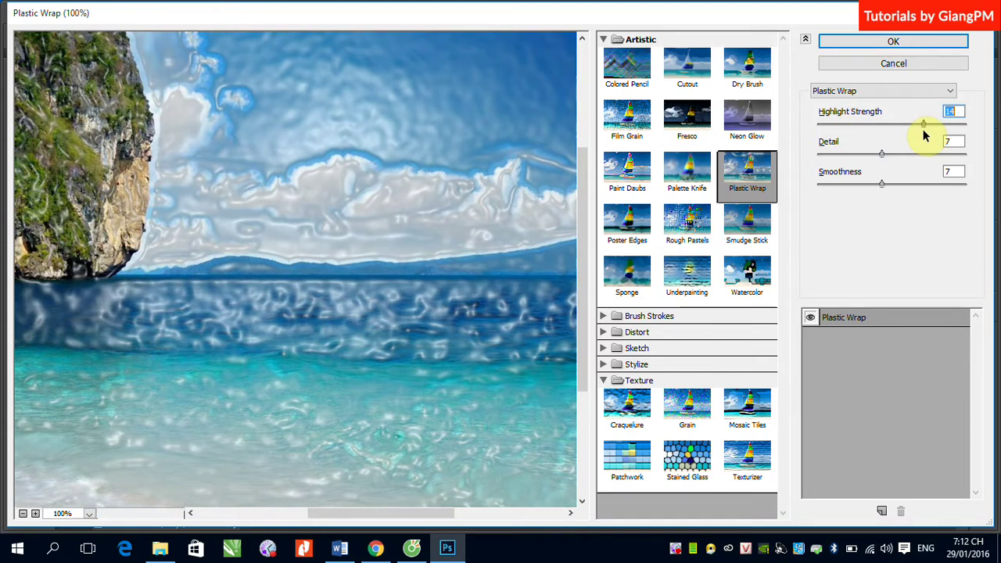
{"action": "mouse_move", "coordinate": [925, 136]}
{"action": "left_mouse_down"}
{"action": "mouse_move", "coordinate": [842, 129]}
{"action": "mouse_move", "coordinate": [910, 136]}
{"action": "mouse_move", "coordinate": [885, 134]}
{"action": "left_mouse_up"}
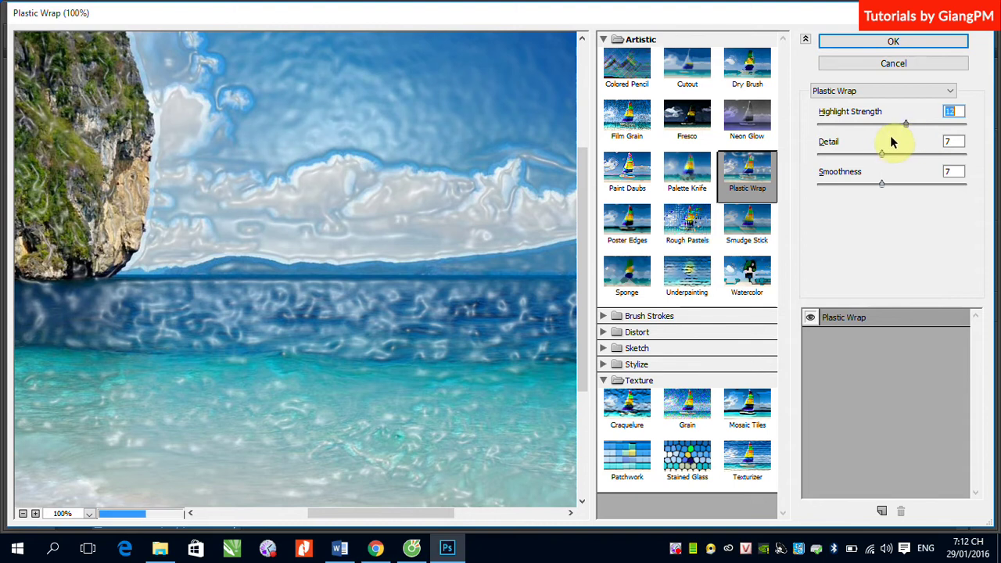
{"action": "left_click", "coordinate": [881, 185]}
{"action": "mouse_move", "coordinate": [881, 186]}
{"action": "left_mouse_down"}
{"action": "mouse_move", "coordinate": [809, 187]}
{"action": "mouse_move", "coordinate": [898, 196]}
{"action": "mouse_move", "coordinate": [831, 195]}
{"action": "left_mouse_up"}
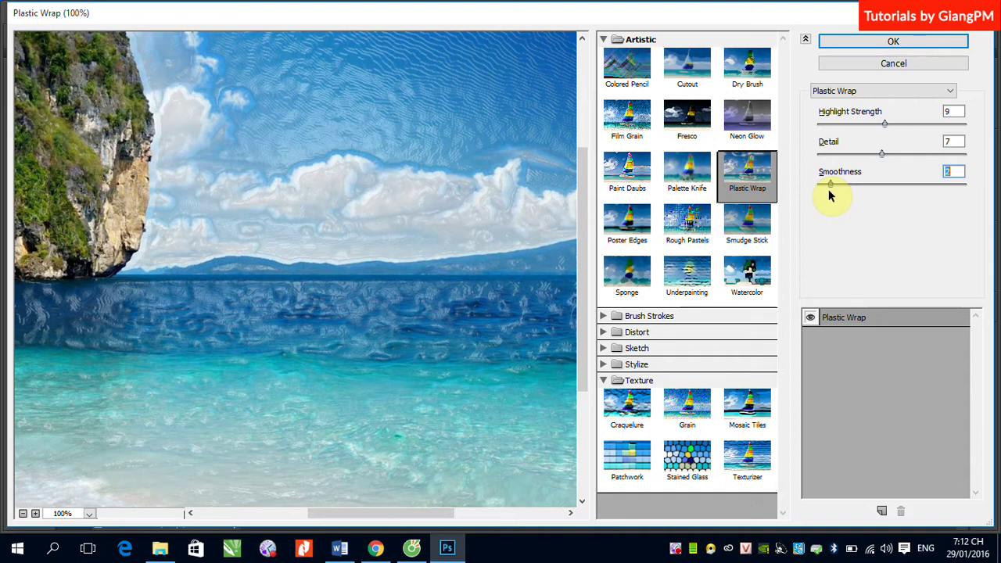
{"action": "left_click_drag", "start_coordinate": [830, 195], "coordinate": [851, 193]}
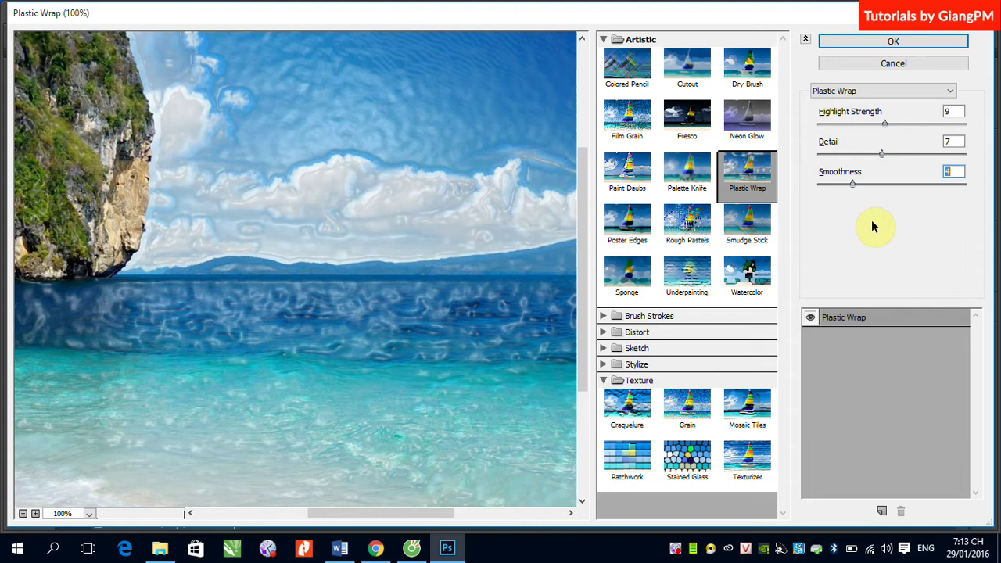
Step: Preview Poster Edges zoomed out and raise Edge Thickness to 5
{"action": "left_click", "coordinate": [632, 225]}
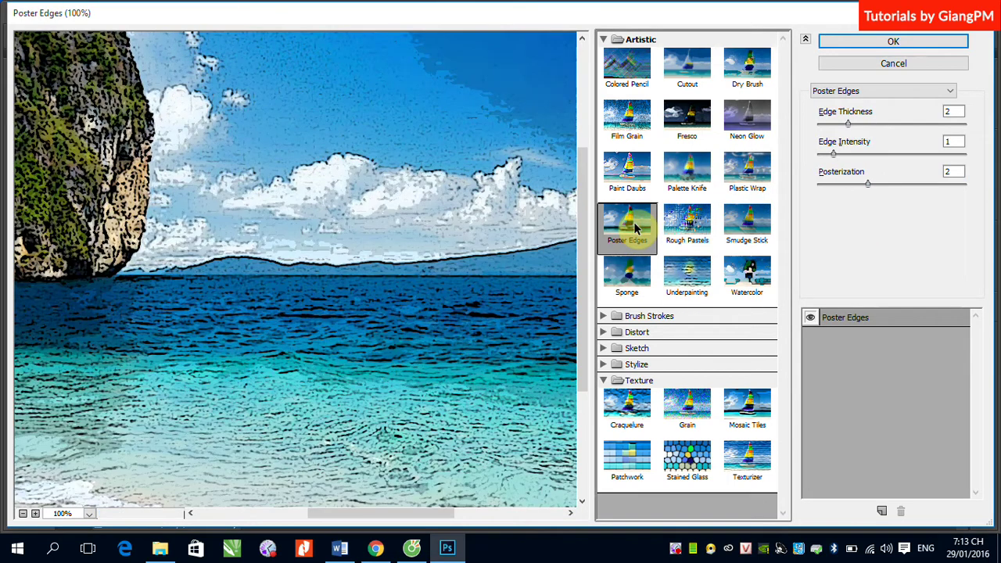
{"action": "key", "text": "ctrl+minus"}
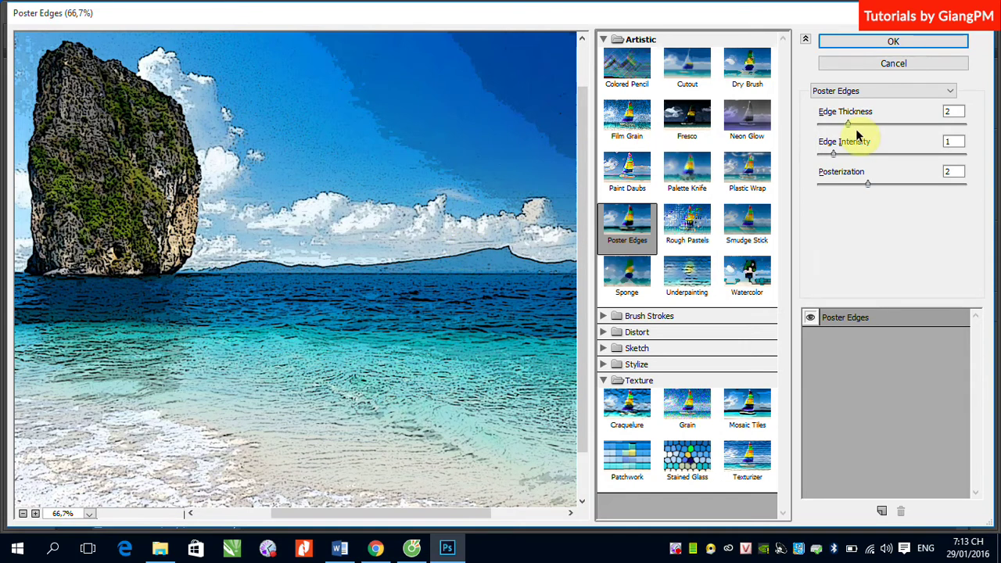
{"action": "mouse_move", "coordinate": [850, 125]}
{"action": "left_mouse_down"}
{"action": "mouse_move", "coordinate": [917, 125]}
{"action": "mouse_move", "coordinate": [818, 125]}
{"action": "mouse_move", "coordinate": [895, 126]}
{"action": "left_mouse_up"}
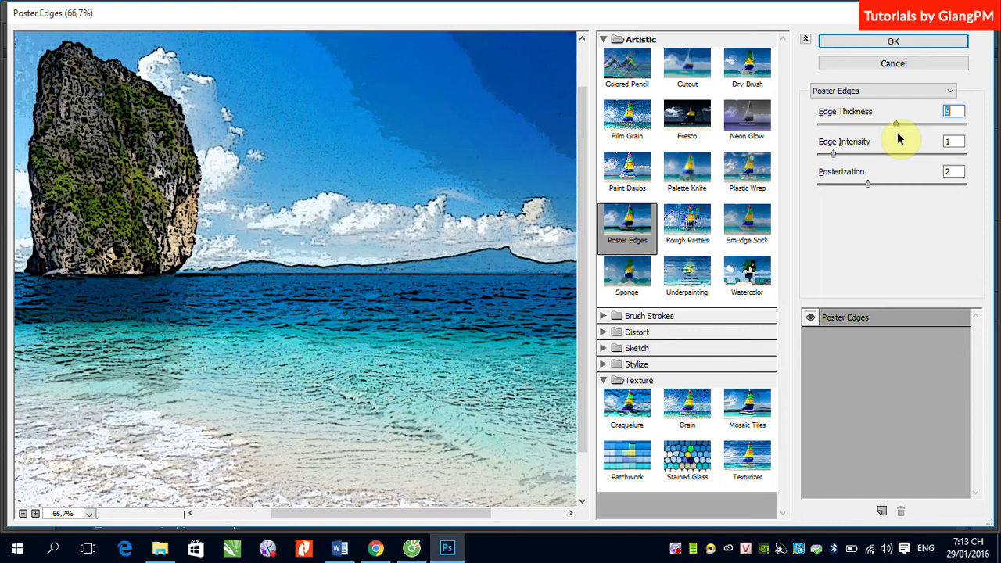
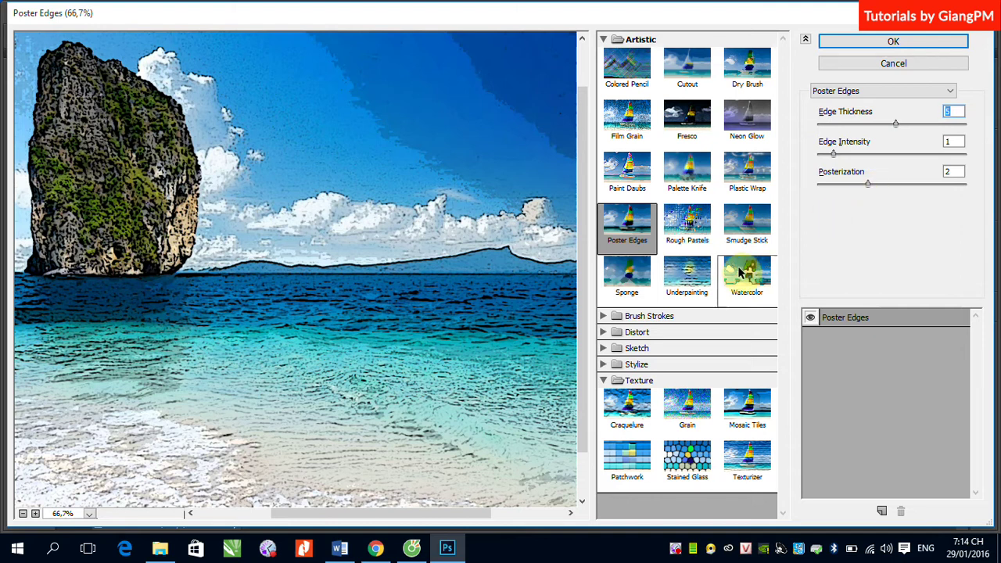
Step: Switch the Filter Gallery preview to the Artistic folder's Rough Pastels filter
{"action": "left_click", "coordinate": [698, 224]}
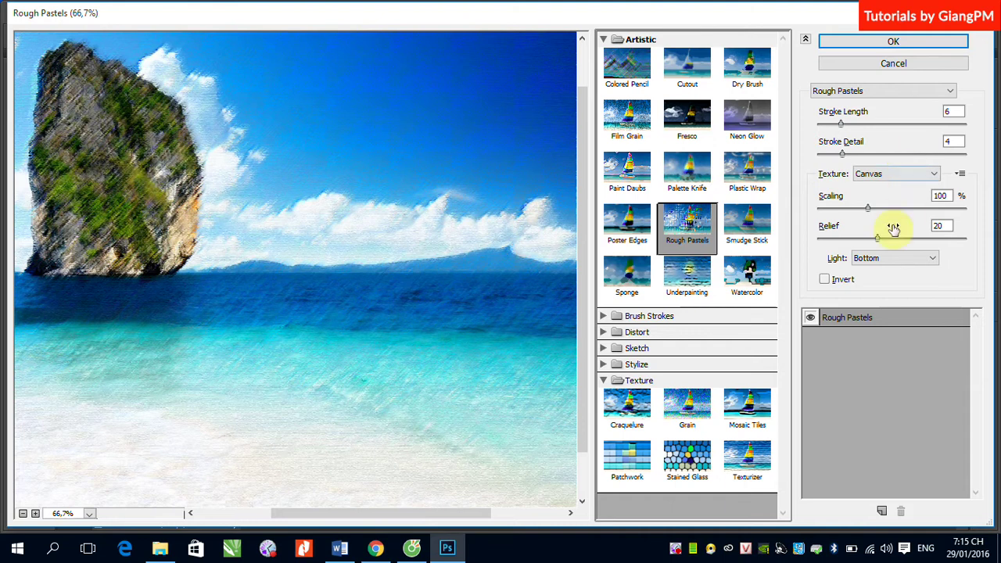
Step: Compare Brick, Burlap and Canvas textures for Rough Pastels, settling on Brick
{"action": "left_click", "coordinate": [935, 179]}
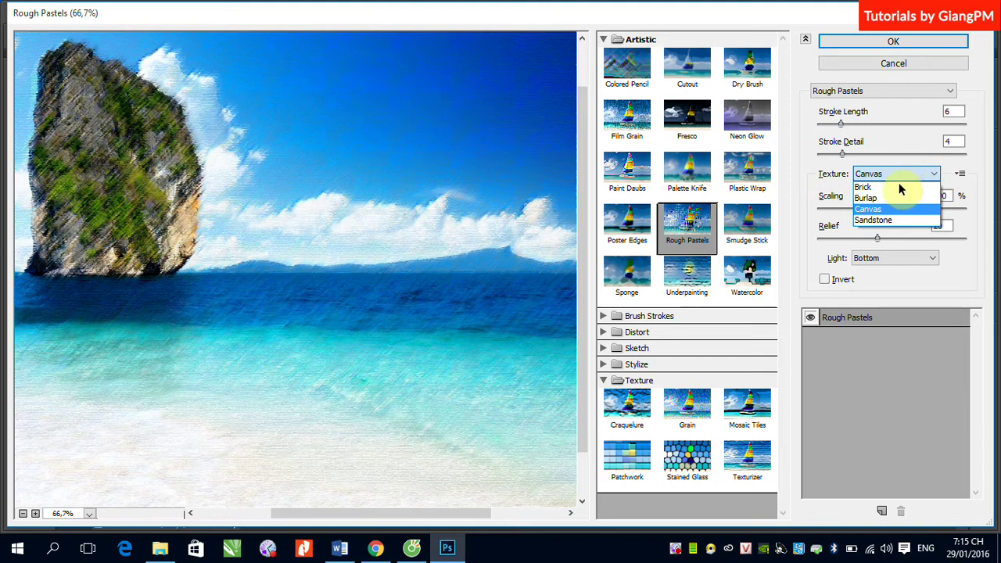
{"action": "left_click", "coordinate": [900, 188]}
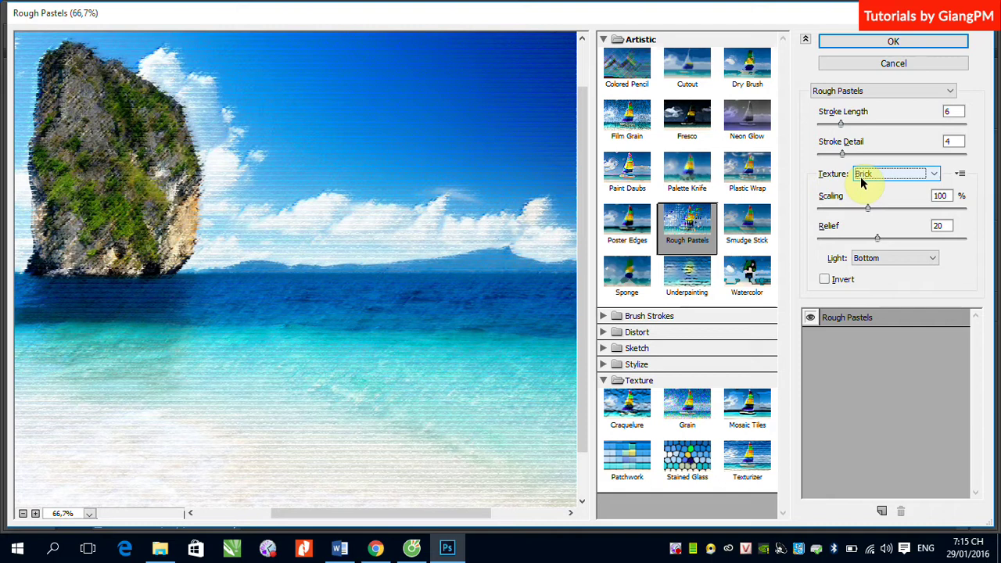
{"action": "left_click", "coordinate": [934, 173]}
{"action": "left_click", "coordinate": [896, 198]}
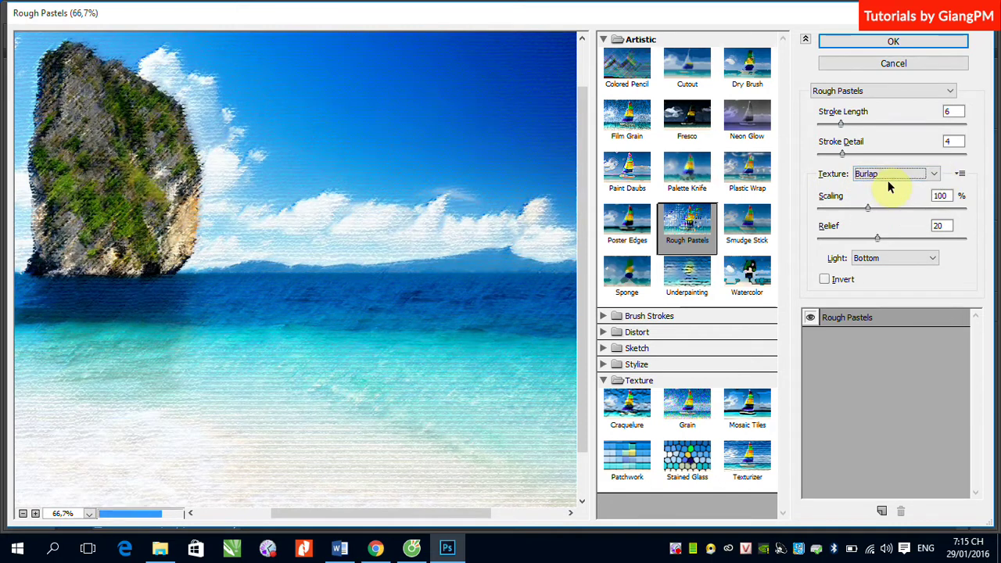
{"action": "left_click", "coordinate": [935, 175]}
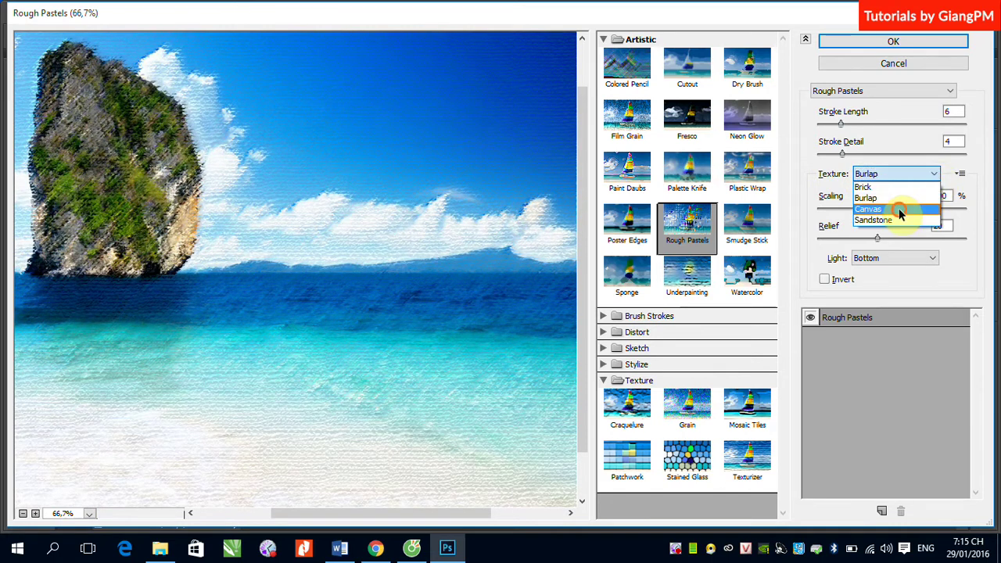
{"action": "left_click", "coordinate": [897, 208]}
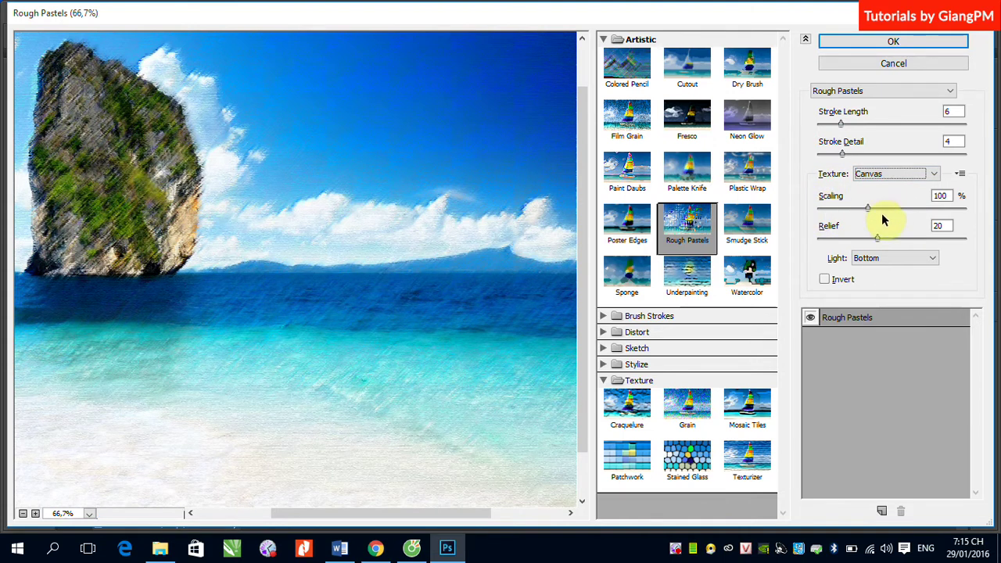
{"action": "left_click", "coordinate": [932, 173]}
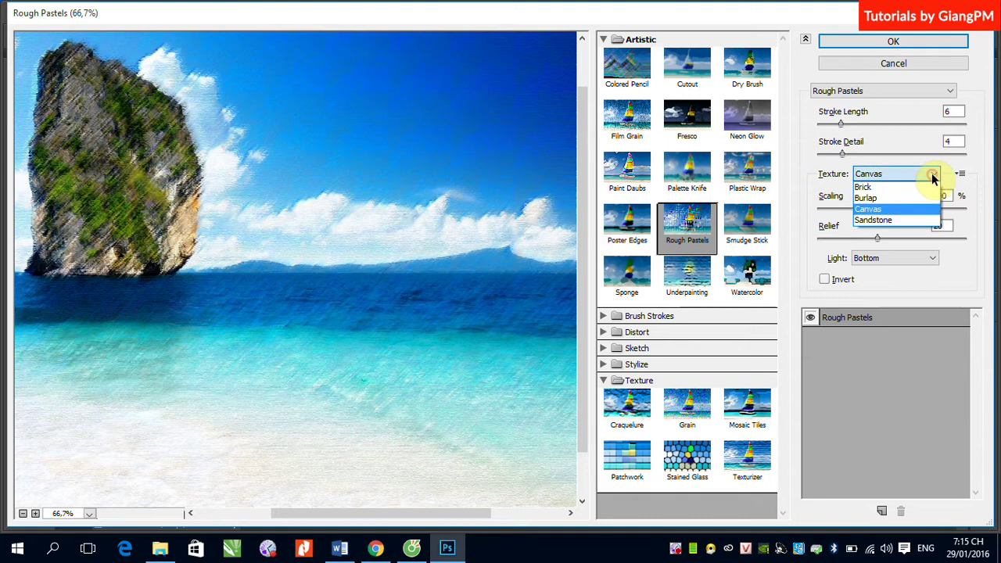
{"action": "left_click", "coordinate": [907, 186]}
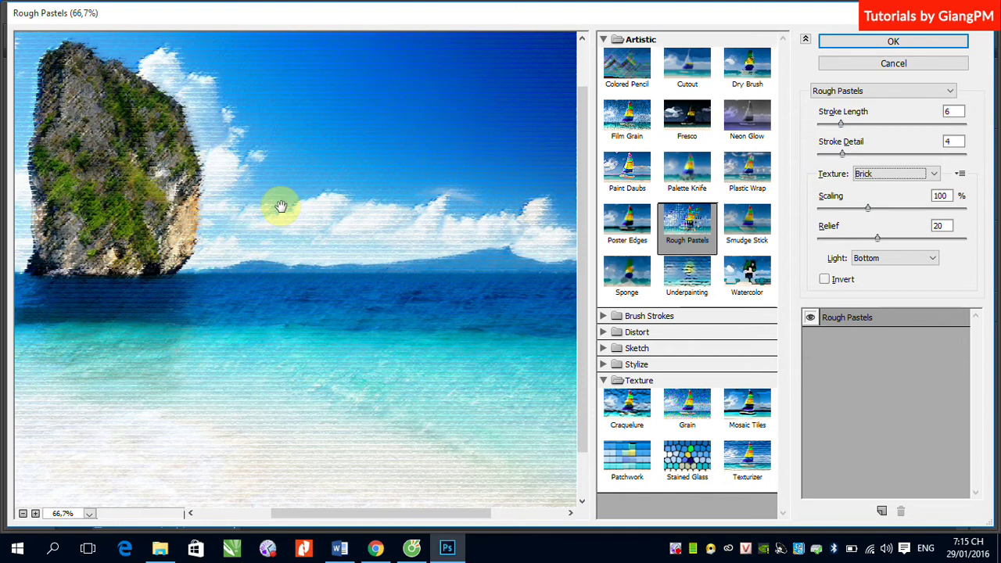
Step: Give the brick texture 151% scaling, relief 19 and Bottom Left lighting
{"action": "left_click_drag", "start_coordinate": [868, 208], "coordinate": [951, 218]}
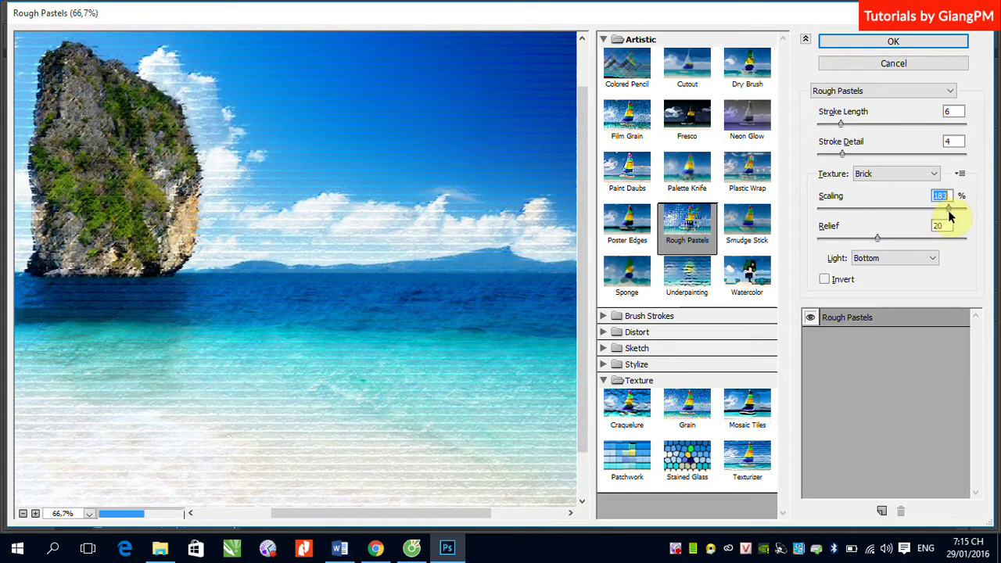
{"action": "mouse_move", "coordinate": [950, 218]}
{"action": "left_mouse_down"}
{"action": "mouse_move", "coordinate": [855, 220]}
{"action": "mouse_move", "coordinate": [917, 219]}
{"action": "left_mouse_up"}
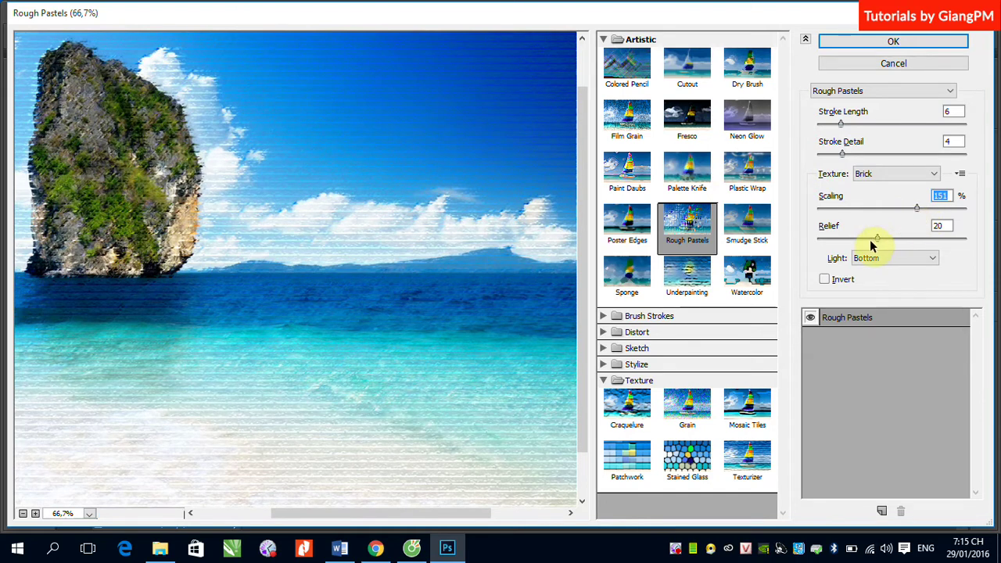
{"action": "mouse_move", "coordinate": [877, 239]}
{"action": "left_mouse_down"}
{"action": "mouse_move", "coordinate": [945, 240]}
{"action": "mouse_move", "coordinate": [876, 241]}
{"action": "left_mouse_up"}
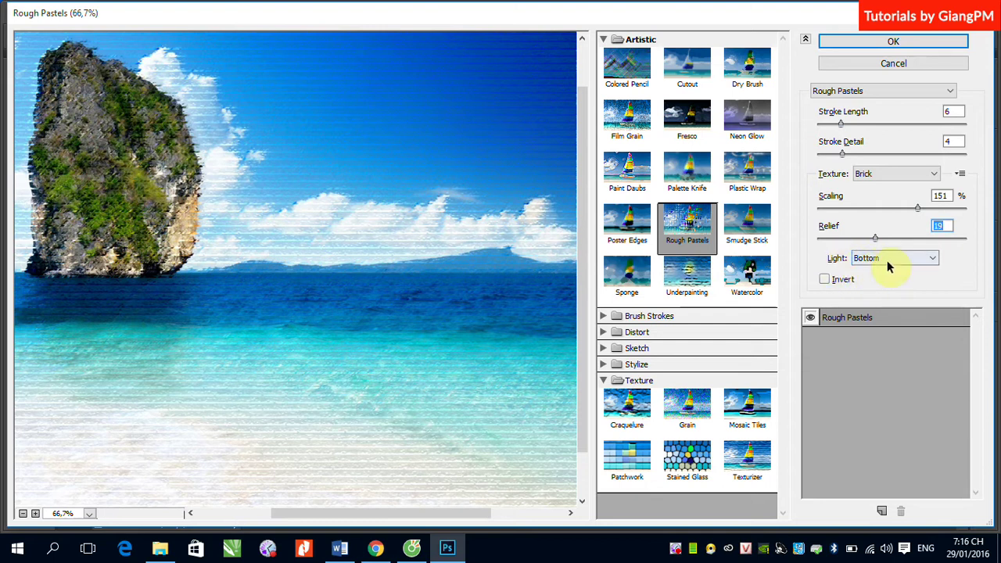
{"action": "left_click", "coordinate": [934, 260]}
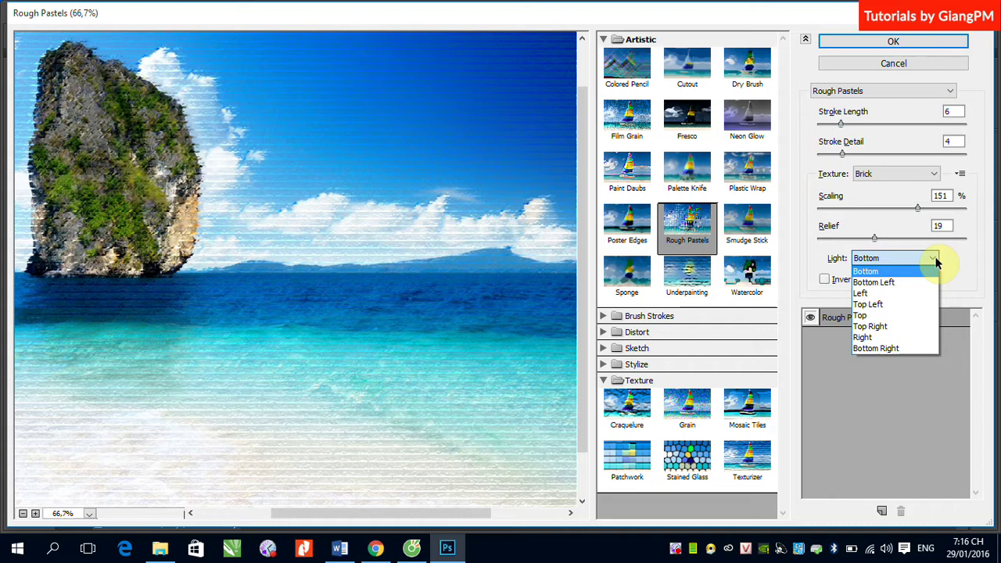
{"action": "left_click", "coordinate": [876, 283]}
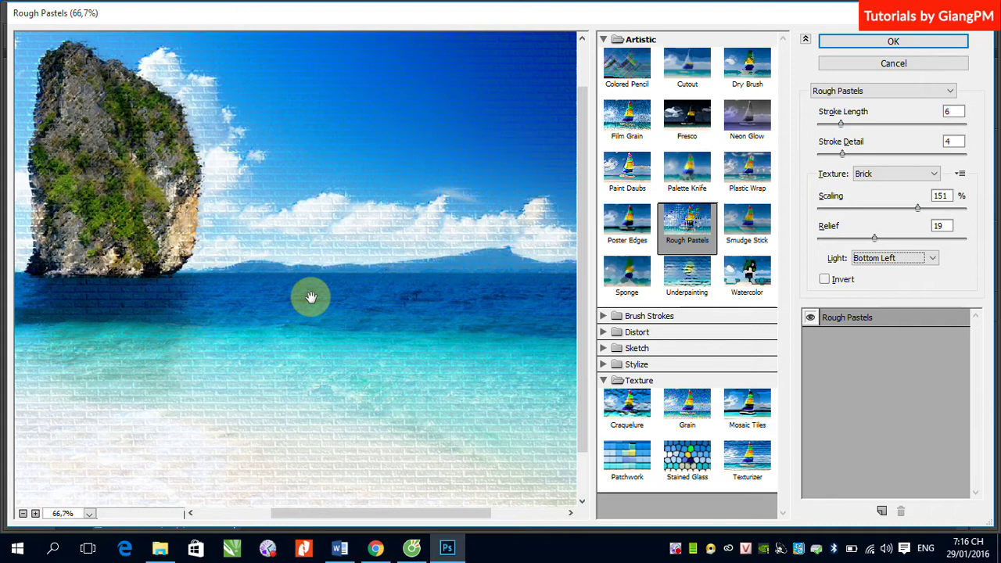
Step: Try Smudge Stick, then switch the preview to the Sponge filter
{"action": "left_click", "coordinate": [757, 226]}
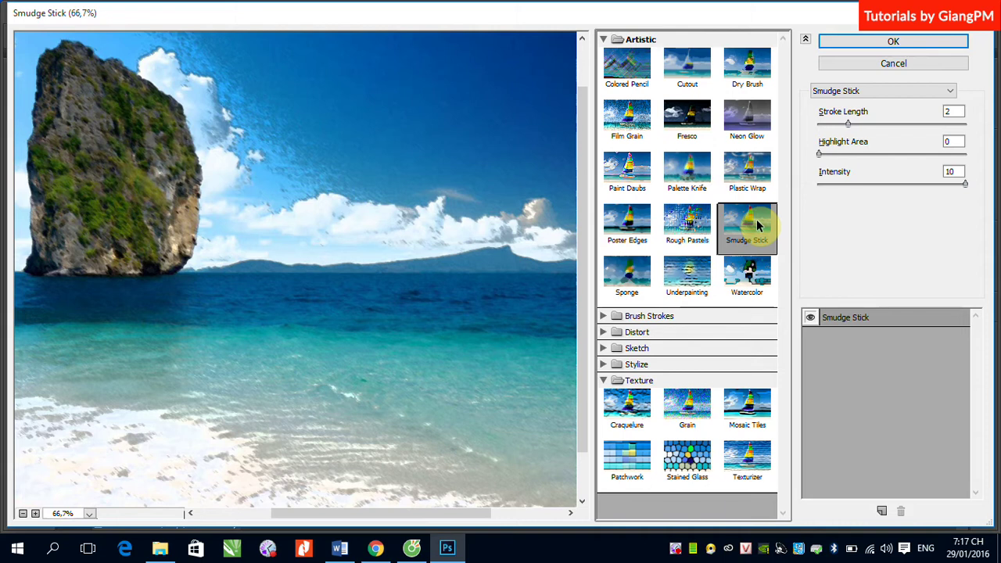
{"action": "left_click", "coordinate": [629, 287]}
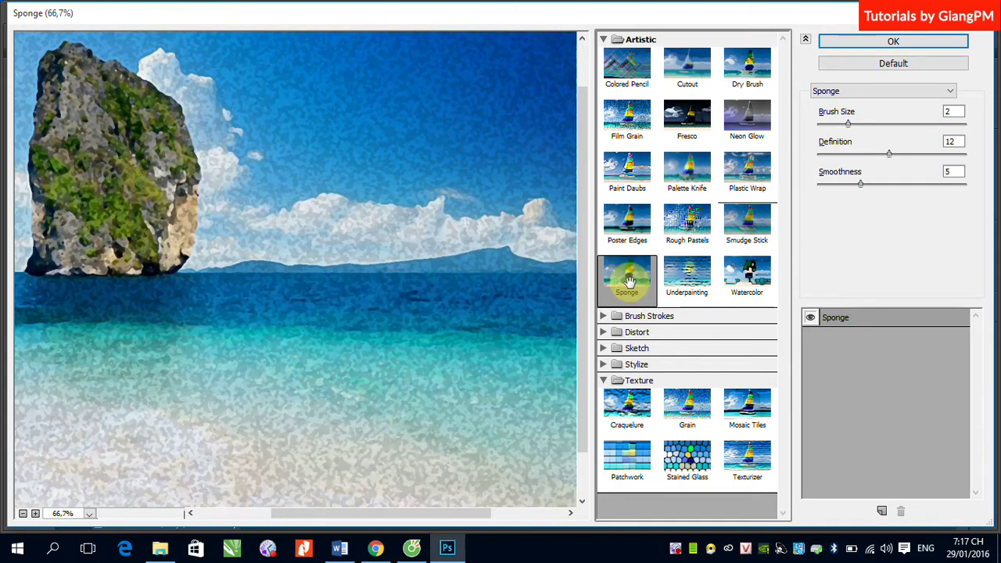
{"action": "scroll", "coordinate": [631, 288], "scroll_direction": "down", "scroll_amount": 1}
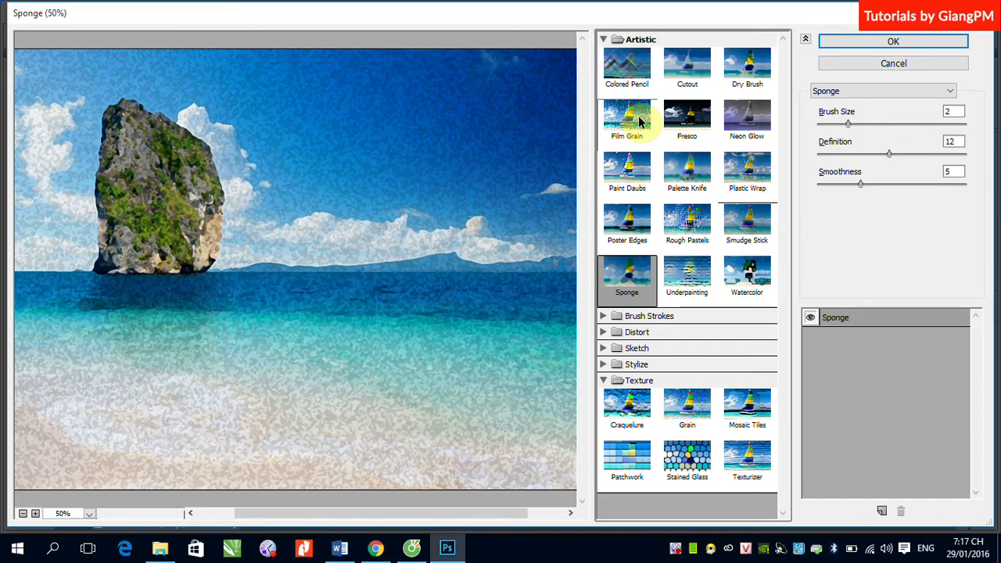
{"action": "left_click", "coordinate": [629, 121]}
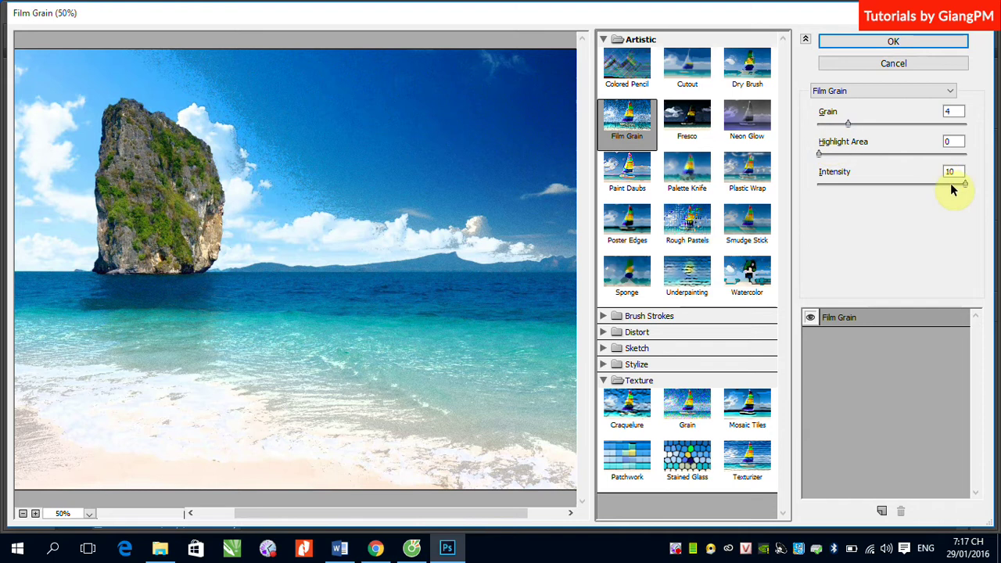
{"action": "left_click_drag", "start_coordinate": [965, 186], "coordinate": [864, 186]}
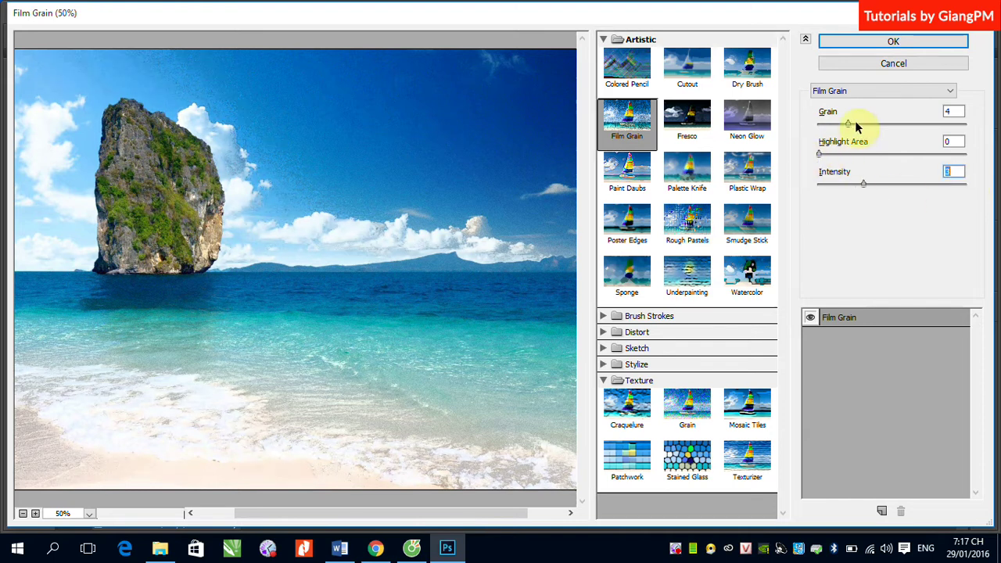
{"action": "left_click", "coordinate": [849, 123]}
{"action": "left_click_drag", "start_coordinate": [858, 128], "coordinate": [915, 125]}
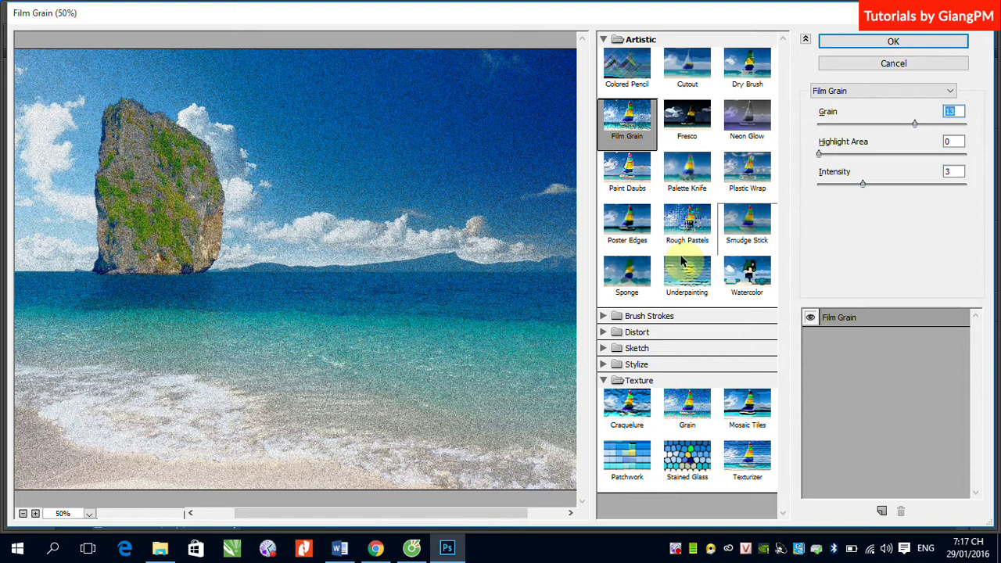
{"action": "left_click", "coordinate": [632, 270]}
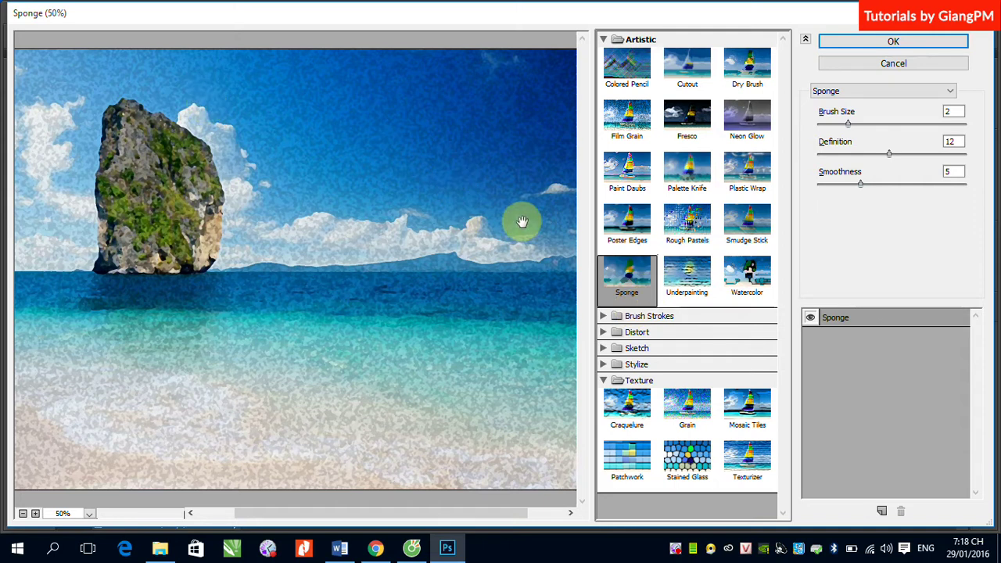
Step: Try Underpainting with Brick texture, brush size 29 and 185% scaling, then switch to Watercolor
{"action": "left_click", "coordinate": [687, 278]}
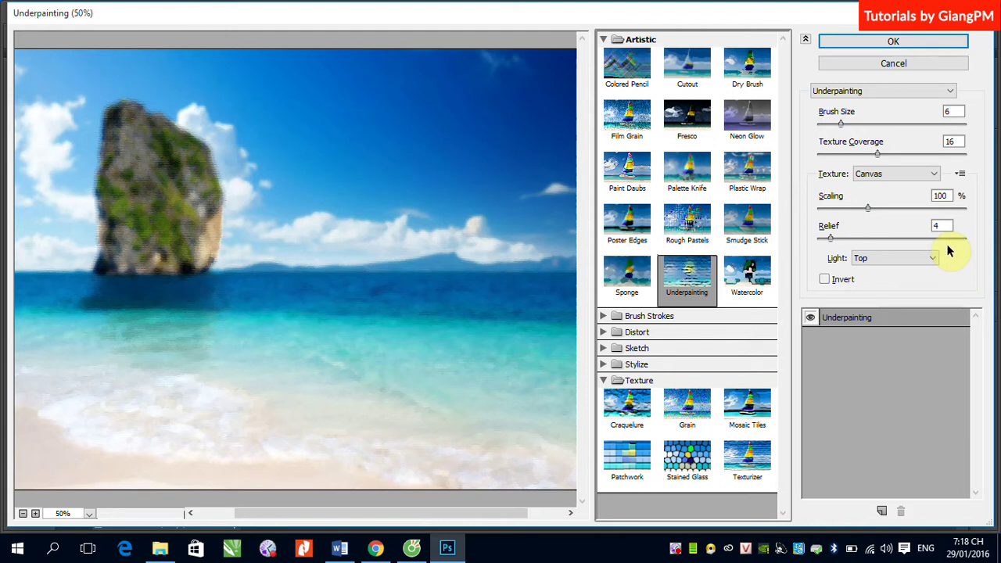
{"action": "left_click", "coordinate": [936, 177]}
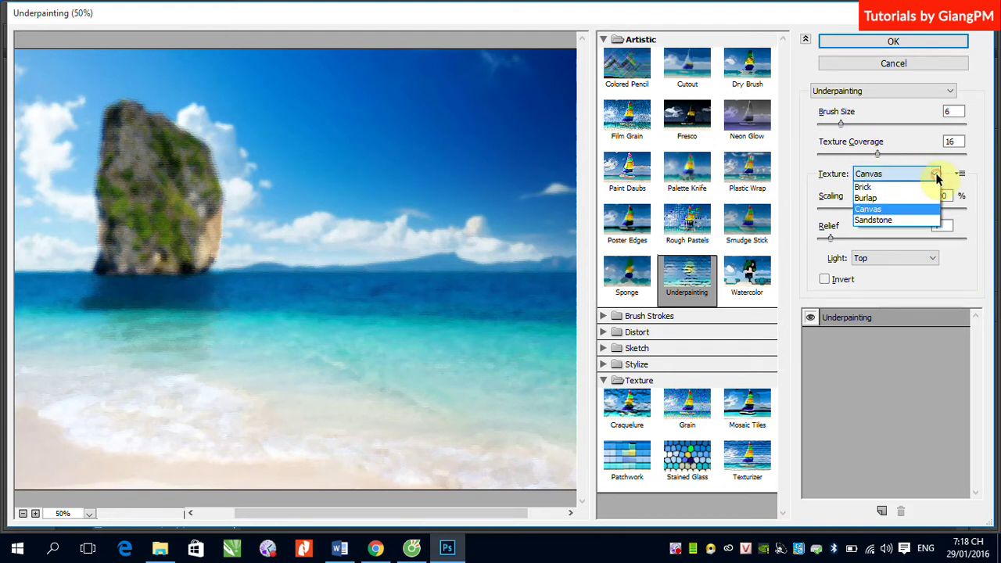
{"action": "left_click", "coordinate": [878, 185]}
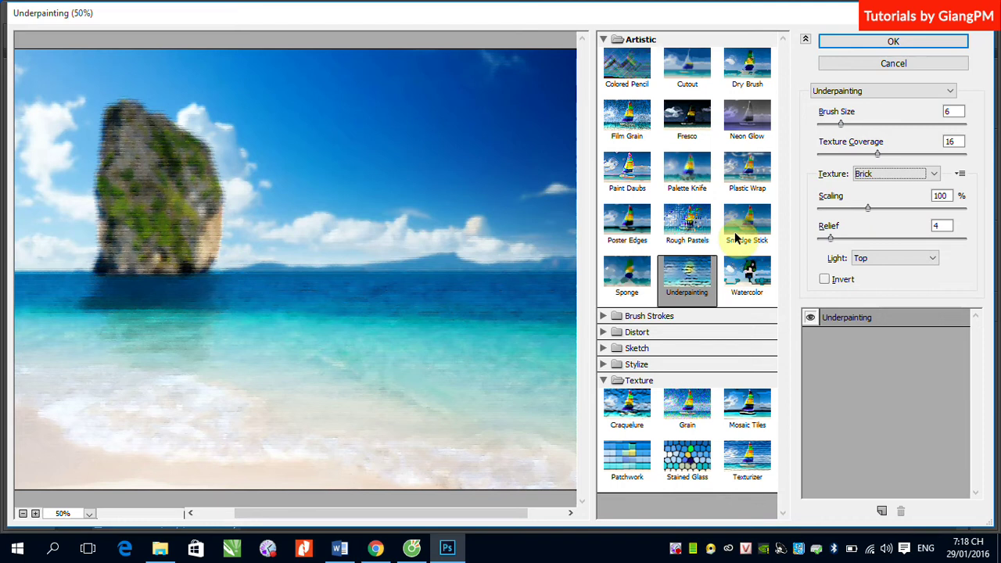
{"action": "left_click_drag", "start_coordinate": [844, 125], "coordinate": [926, 132]}
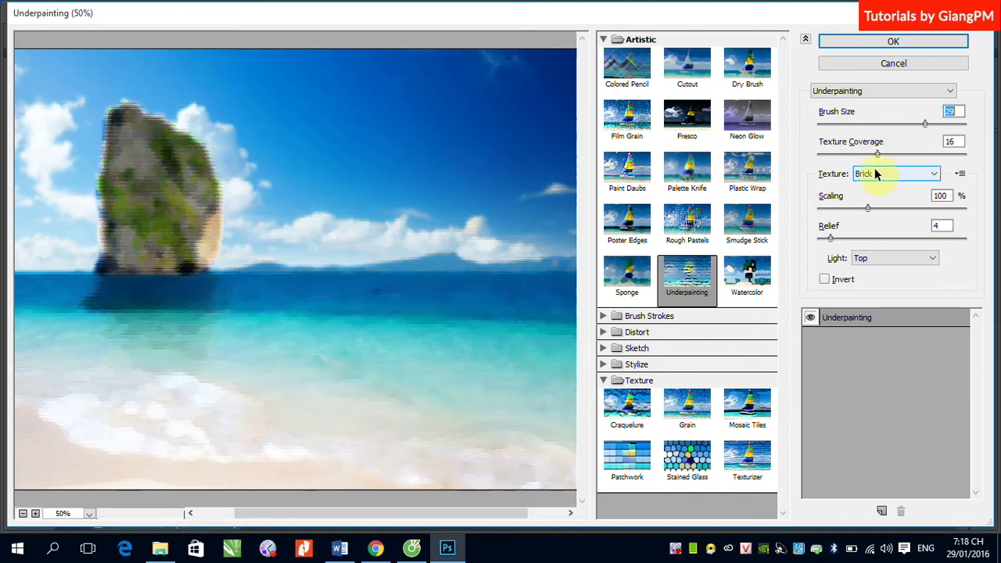
{"action": "left_click_drag", "start_coordinate": [869, 209], "coordinate": [951, 208]}
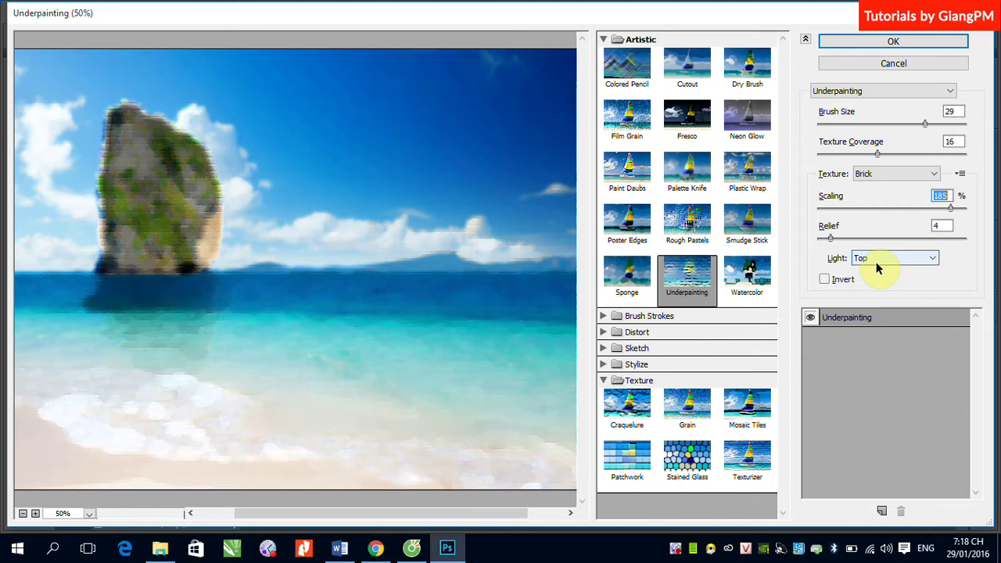
{"action": "left_click", "coordinate": [747, 275]}
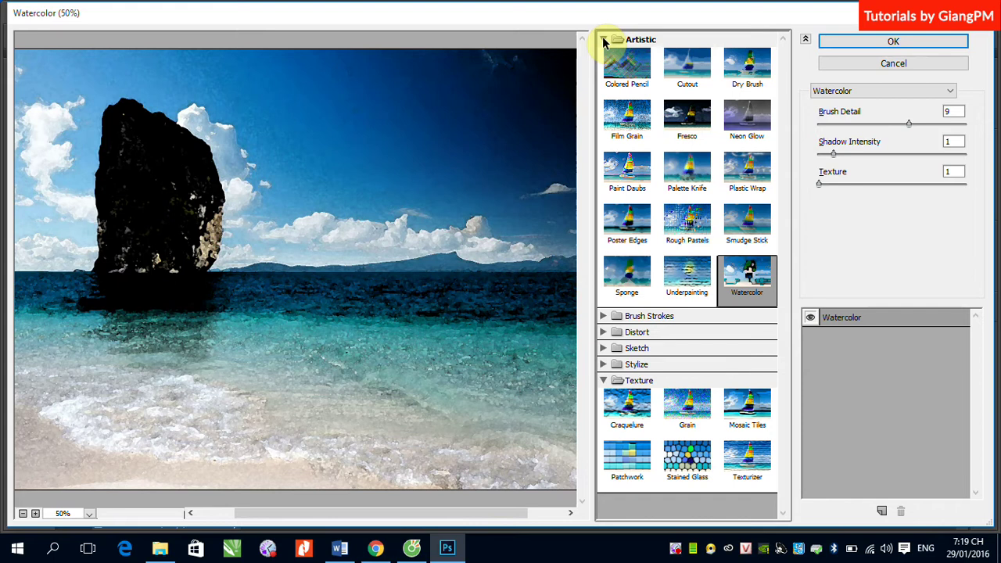
Step: Leave the Artistic group and preview Accented Edges from the Brush Strokes group
{"action": "left_click", "coordinate": [603, 40]}
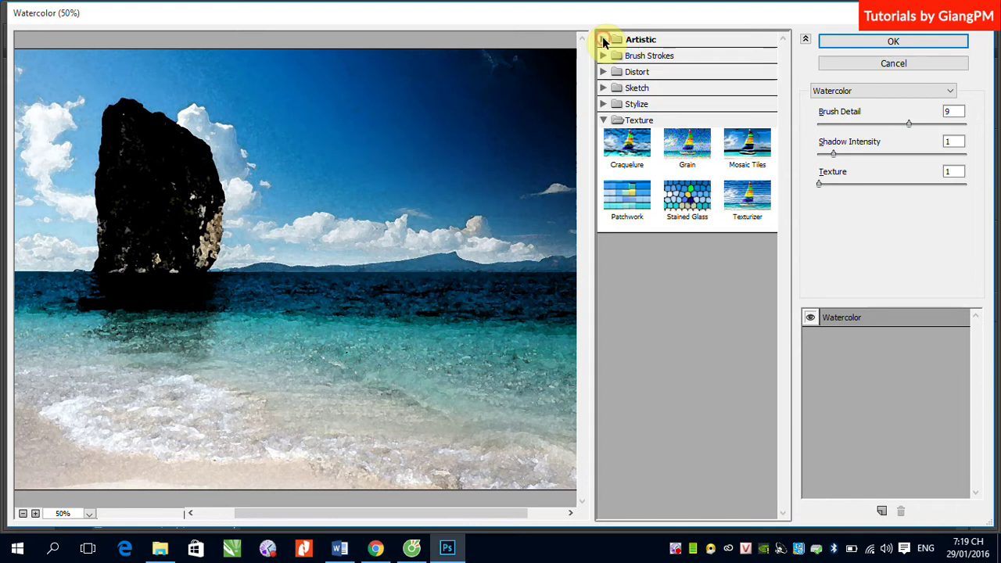
{"action": "left_click", "coordinate": [671, 57]}
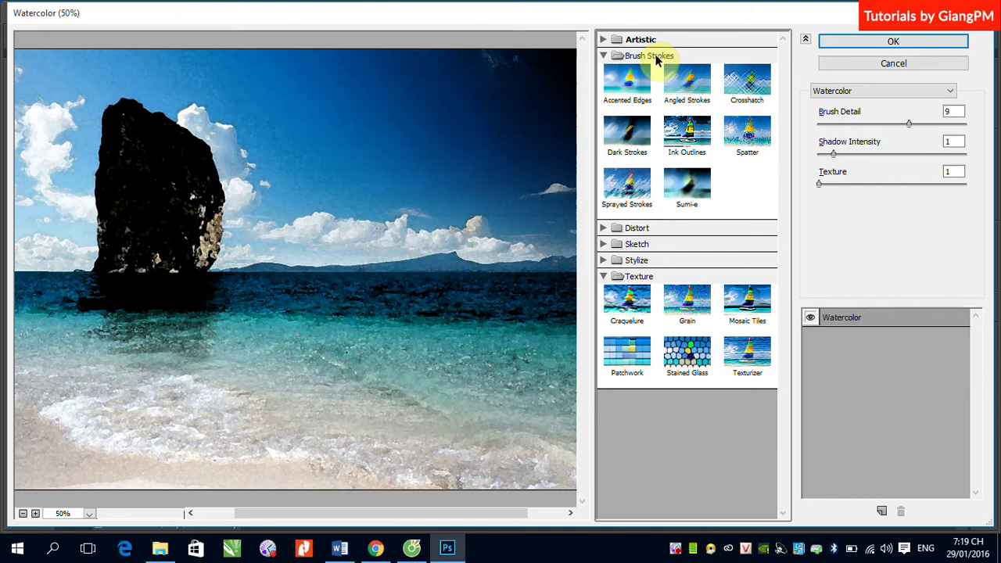
{"action": "left_click", "coordinate": [625, 88]}
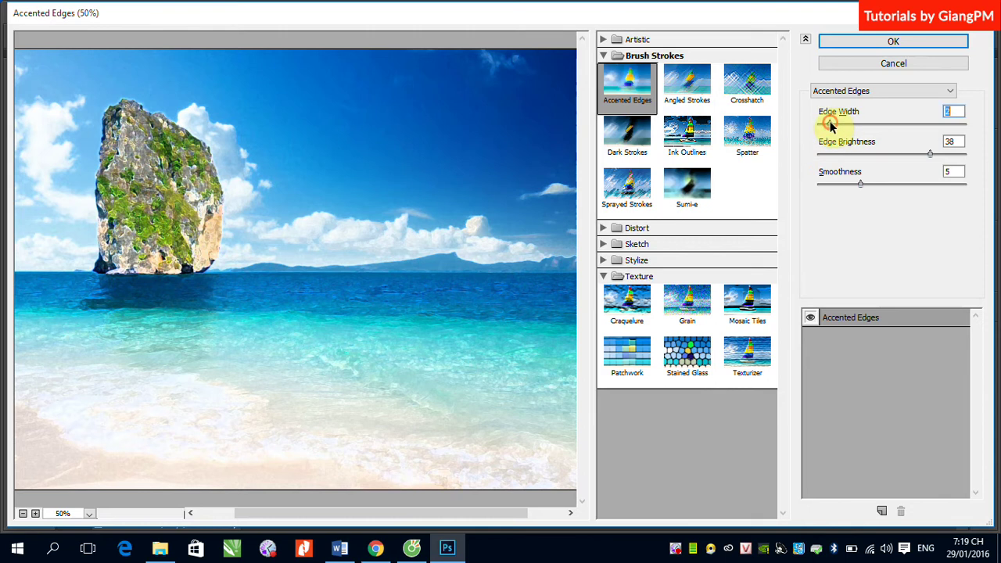
Step: Set Accented Edges edge width to 1 and toggle the effect to compare with the original
{"action": "mouse_move", "coordinate": [830, 125]}
{"action": "left_mouse_down"}
{"action": "mouse_move", "coordinate": [913, 125]}
{"action": "mouse_move", "coordinate": [817, 126]}
{"action": "left_mouse_up"}
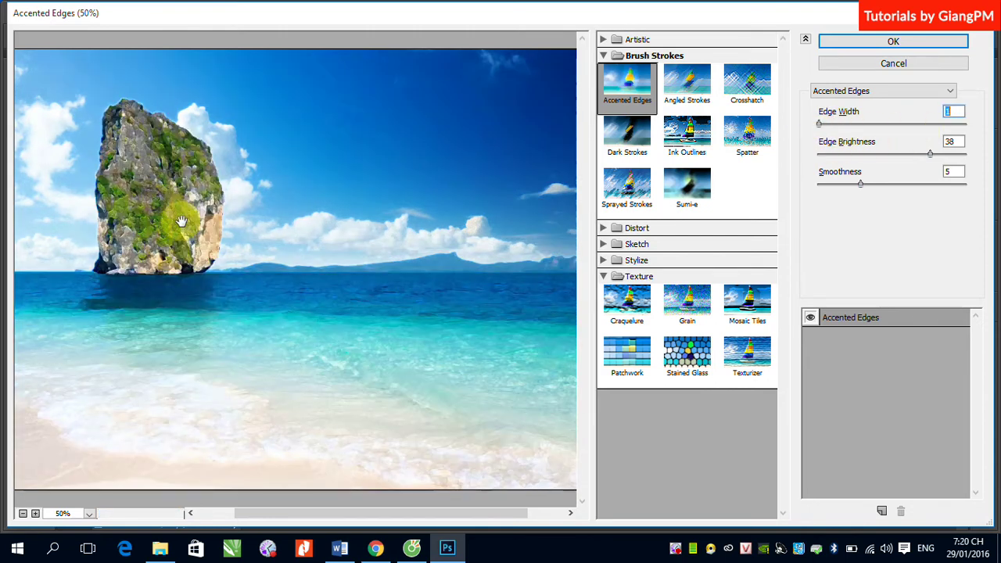
{"action": "left_click", "coordinate": [811, 318]}
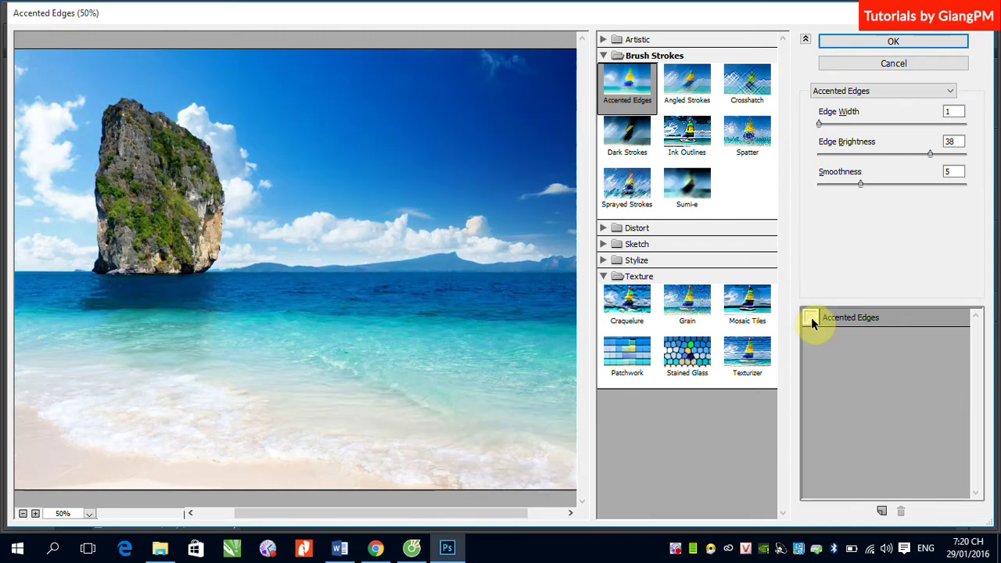
{"action": "left_click", "coordinate": [811, 318]}
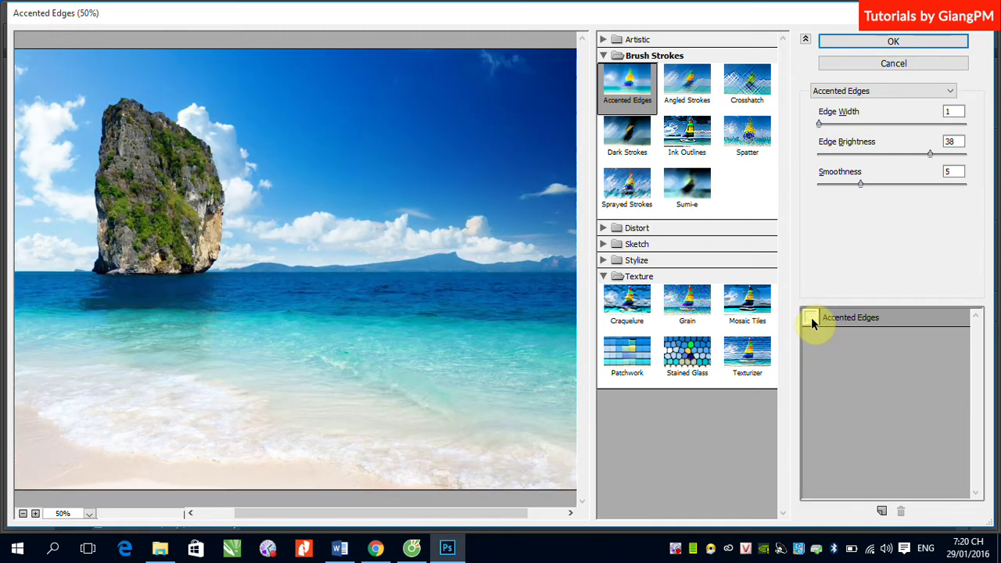
{"action": "left_click", "coordinate": [811, 319]}
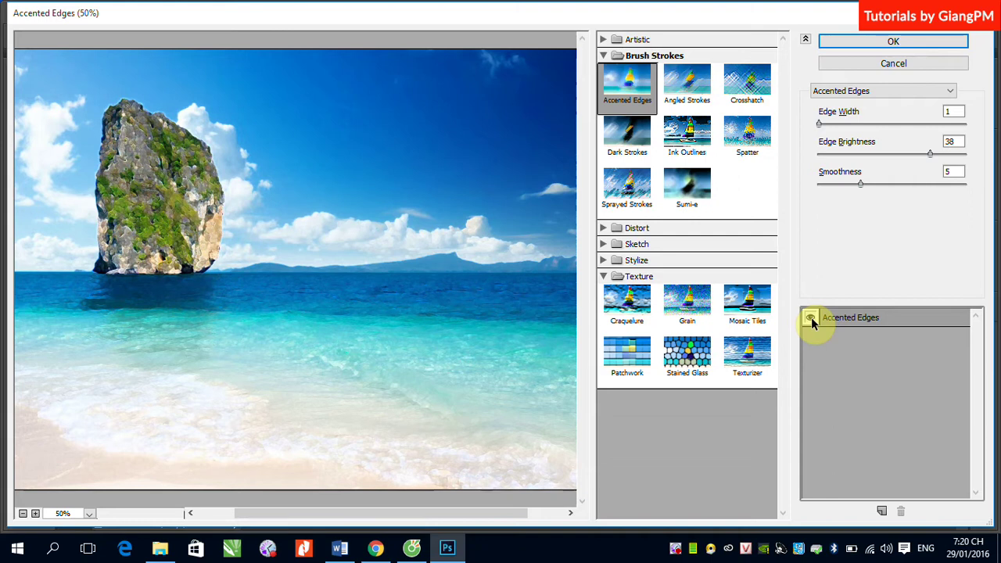
{"action": "left_click", "coordinate": [811, 318]}
{"action": "left_click", "coordinate": [811, 318]}
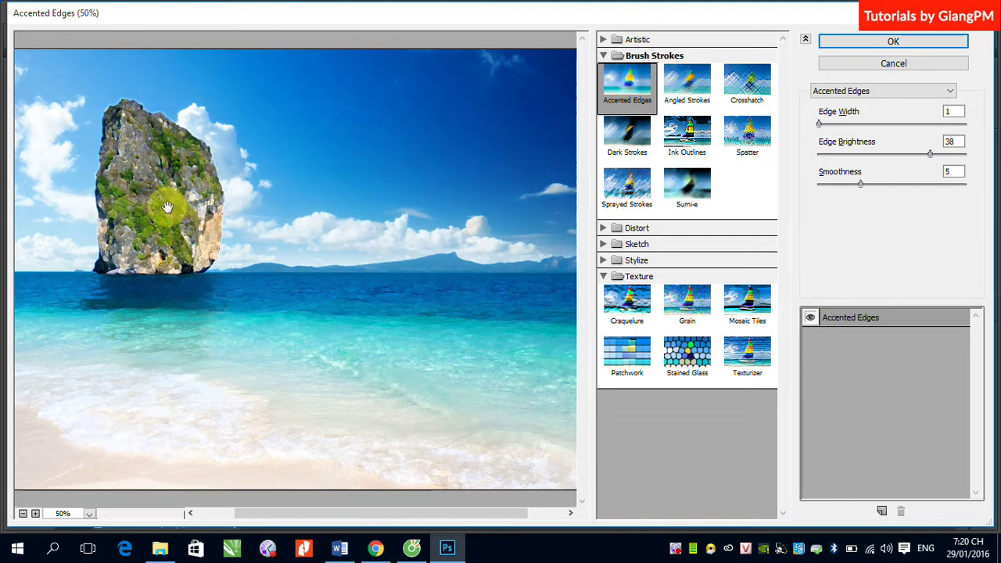
Step: Lower Edge Brightness to 9 and turn Smoothness down to a low value
{"action": "left_click", "coordinate": [930, 154]}
{"action": "mouse_move", "coordinate": [932, 152]}
{"action": "left_mouse_down"}
{"action": "mouse_move", "coordinate": [851, 160]}
{"action": "mouse_move", "coordinate": [899, 162]}
{"action": "left_mouse_up"}
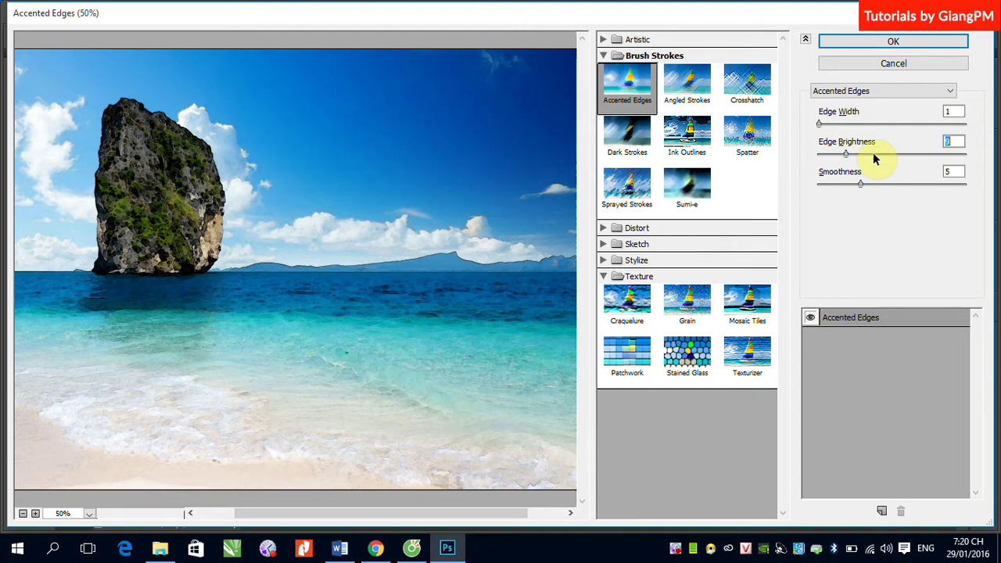
{"action": "left_click_drag", "start_coordinate": [860, 183], "coordinate": [938, 189]}
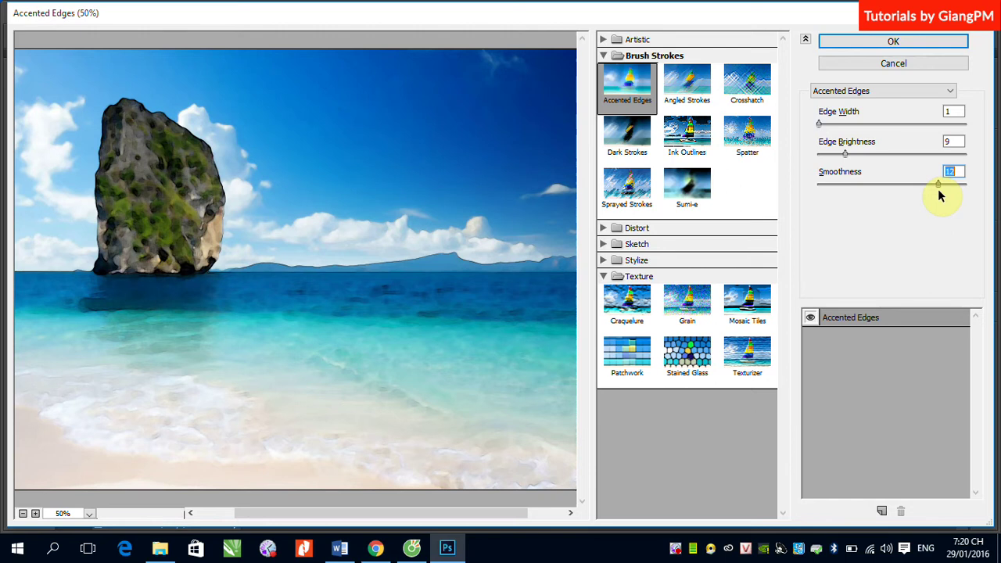
{"action": "left_click_drag", "start_coordinate": [938, 185], "coordinate": [837, 188]}
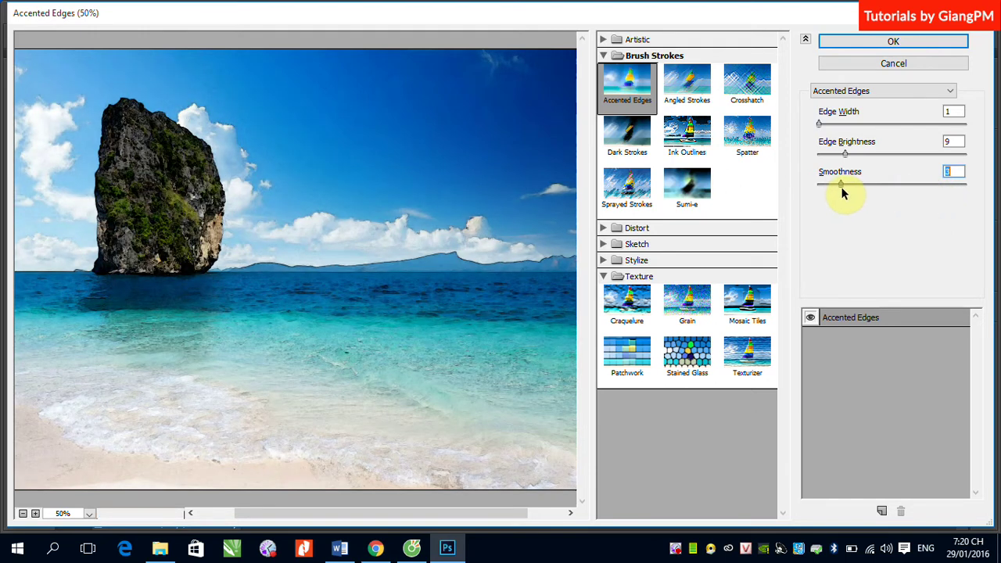
{"action": "left_click_drag", "start_coordinate": [839, 194], "coordinate": [850, 188]}
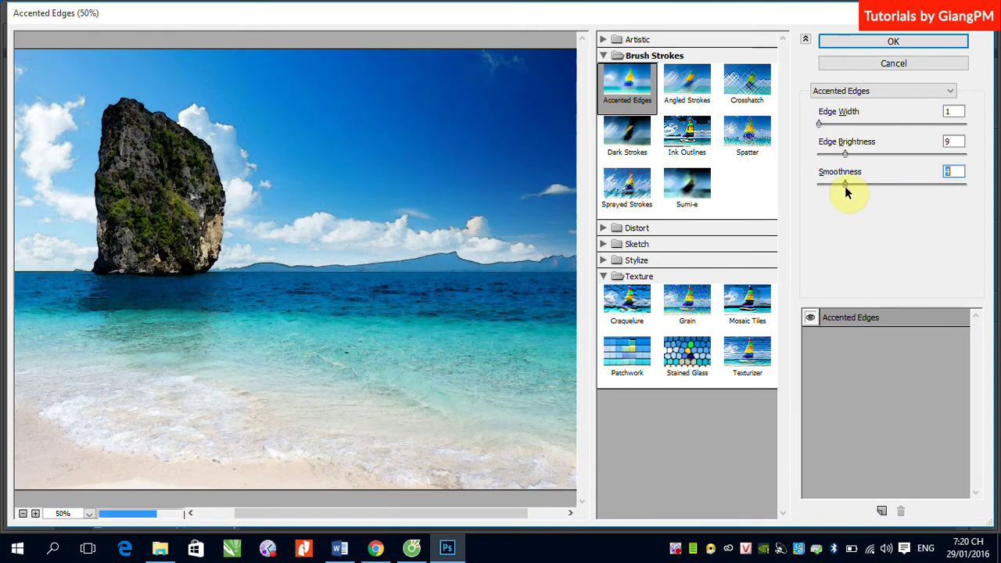
Step: Preview Angled Strokes and set its Direction Balance to 67
{"action": "left_click", "coordinate": [688, 83]}
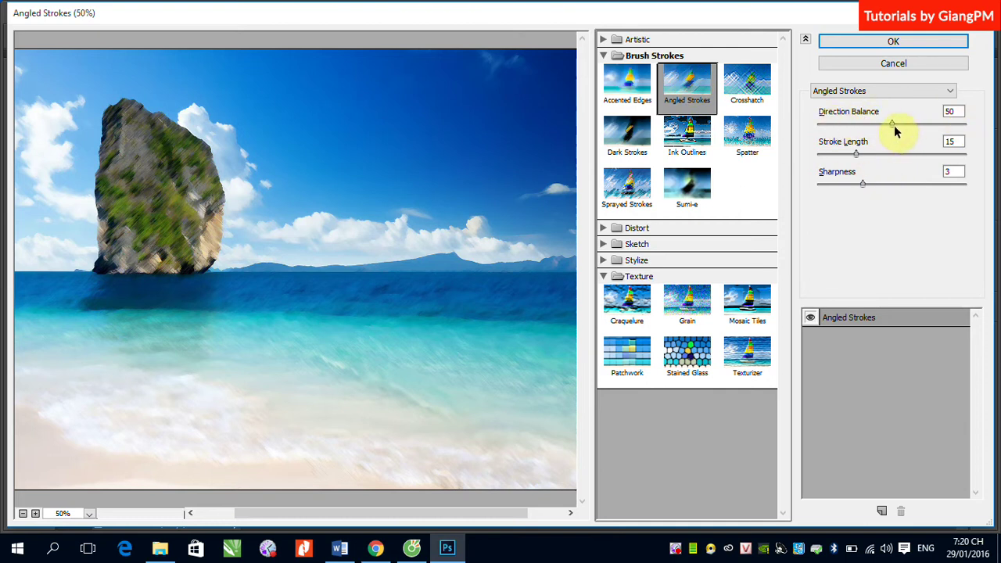
{"action": "left_click_drag", "start_coordinate": [895, 129], "coordinate": [845, 133]}
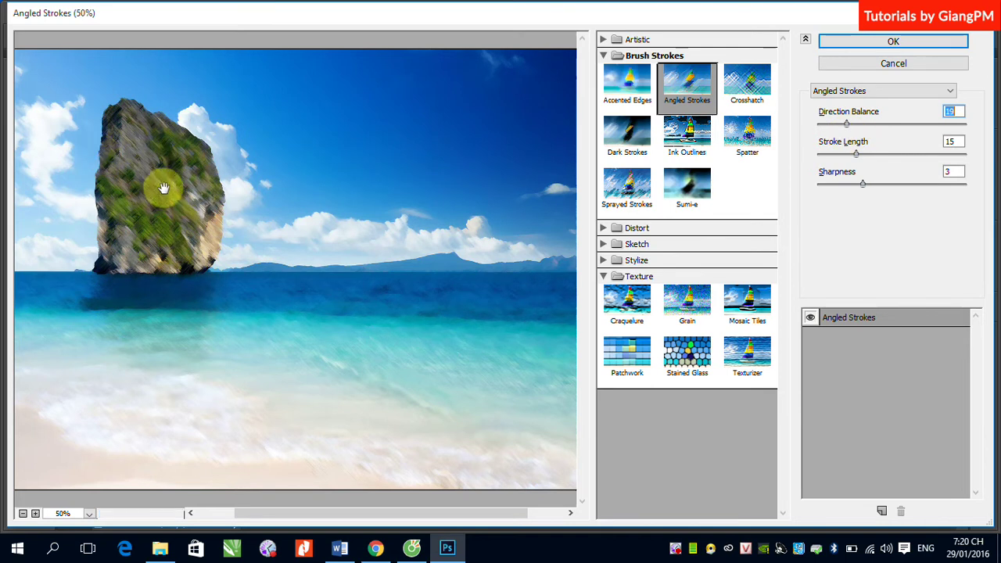
{"action": "scroll", "coordinate": [251, 273], "scroll_direction": "up", "scroll_amount": 3}
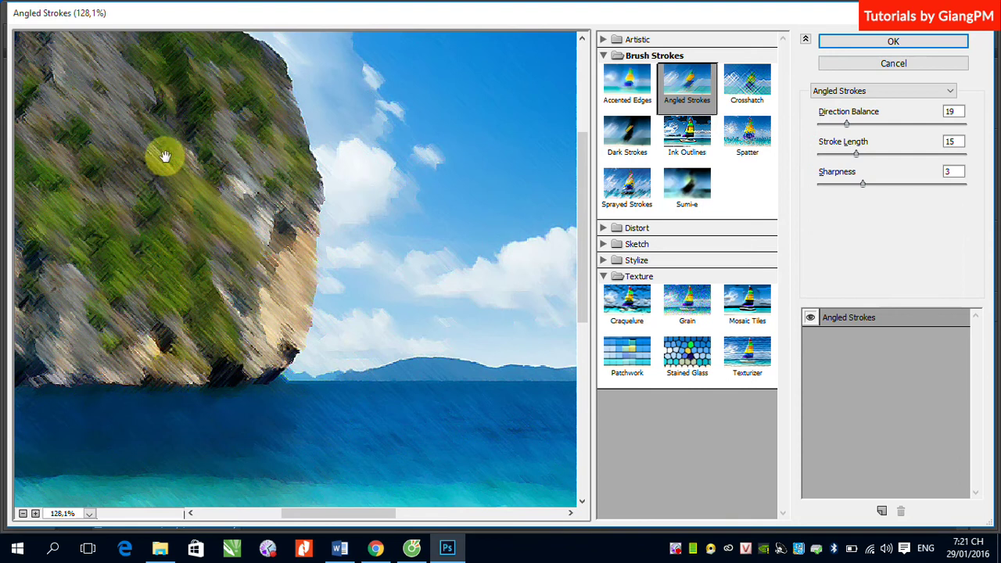
{"action": "left_click_drag", "start_coordinate": [845, 122], "coordinate": [825, 125]}
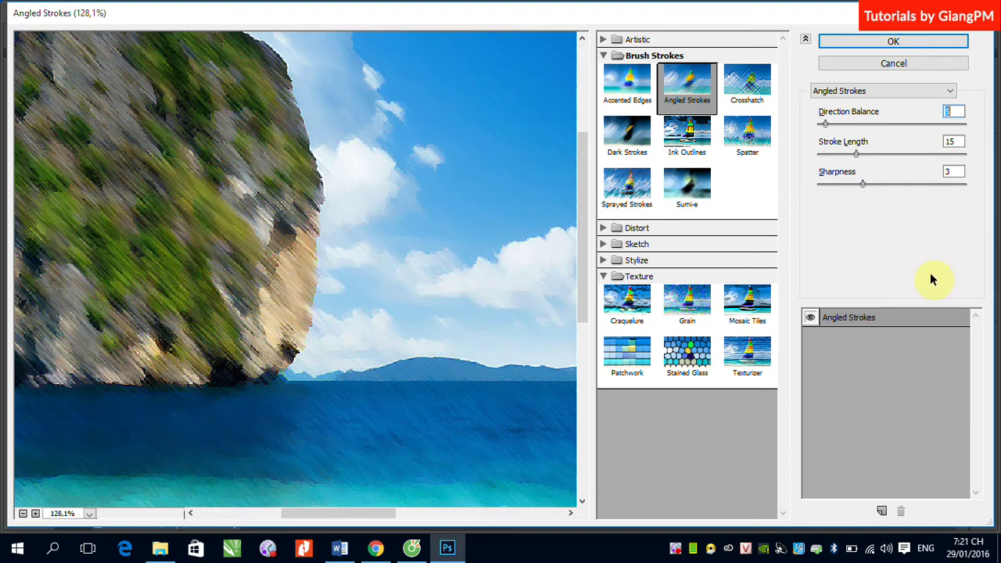
{"action": "left_click_drag", "start_coordinate": [825, 123], "coordinate": [916, 132]}
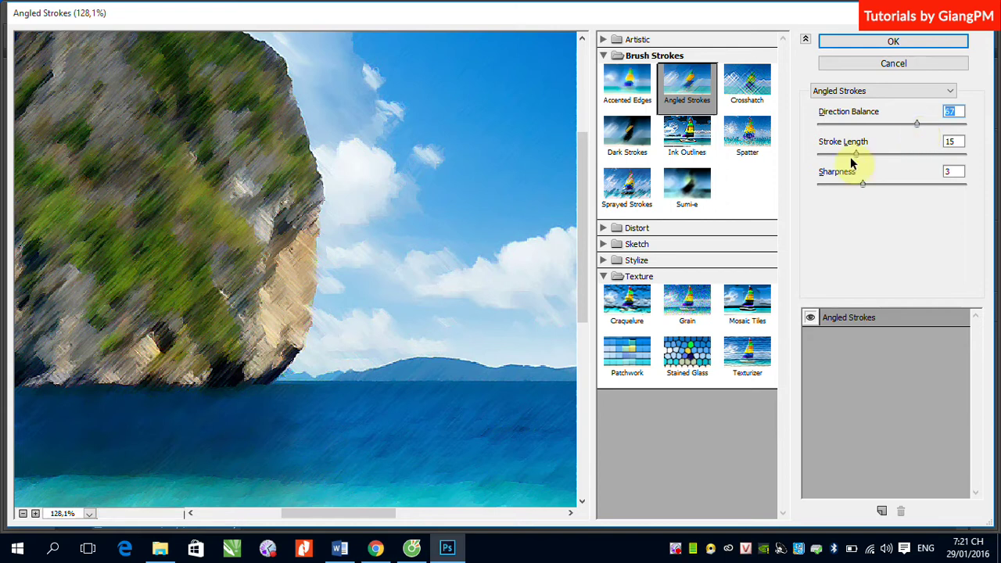
Step: Set Angled Strokes length to 10 and lower Sharpness to 2
{"action": "left_click_drag", "start_coordinate": [857, 154], "coordinate": [945, 154]}
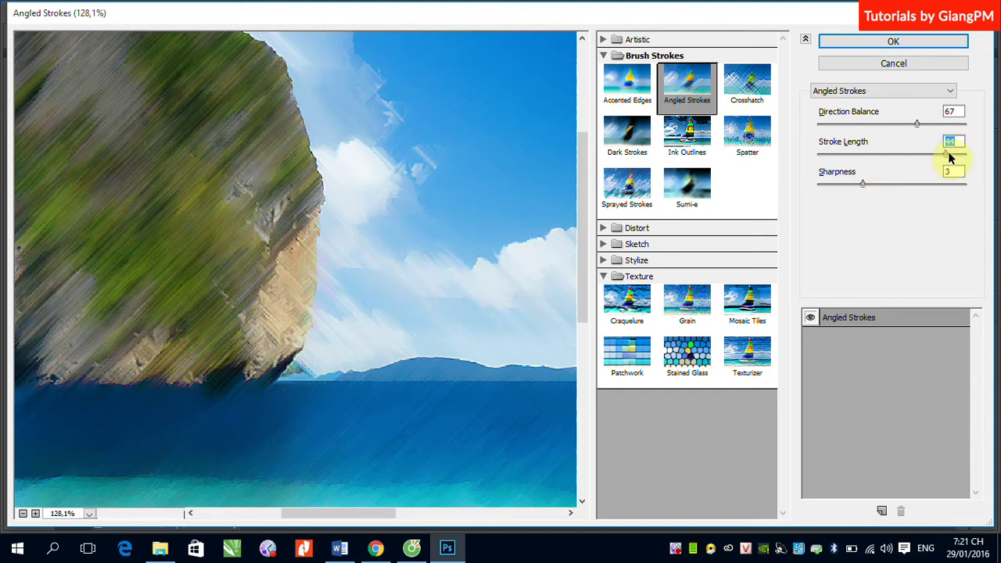
{"action": "left_click_drag", "start_coordinate": [946, 153], "coordinate": [837, 154]}
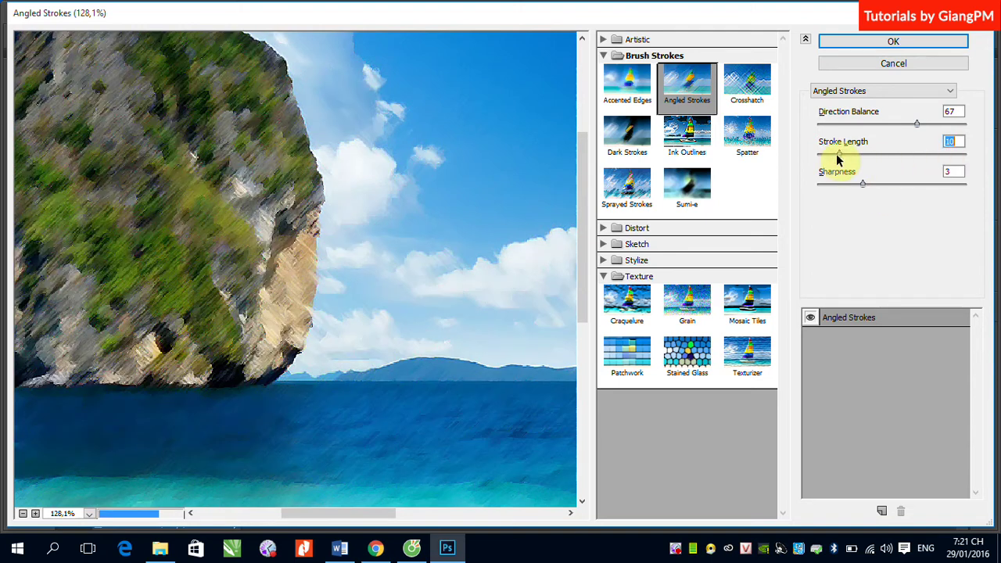
{"action": "left_click_drag", "start_coordinate": [864, 184], "coordinate": [924, 183]}
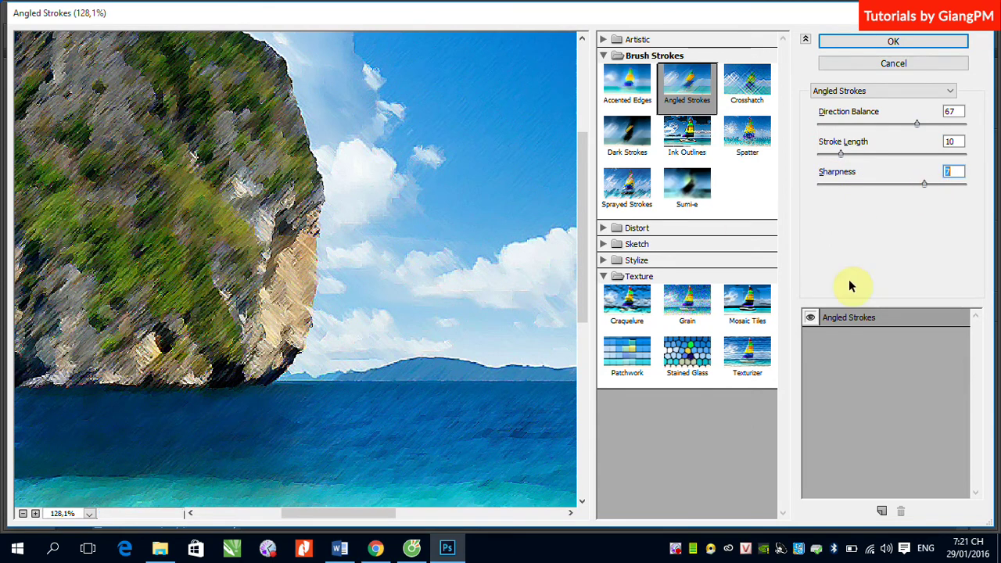
{"action": "left_click_drag", "start_coordinate": [926, 184], "coordinate": [845, 190]}
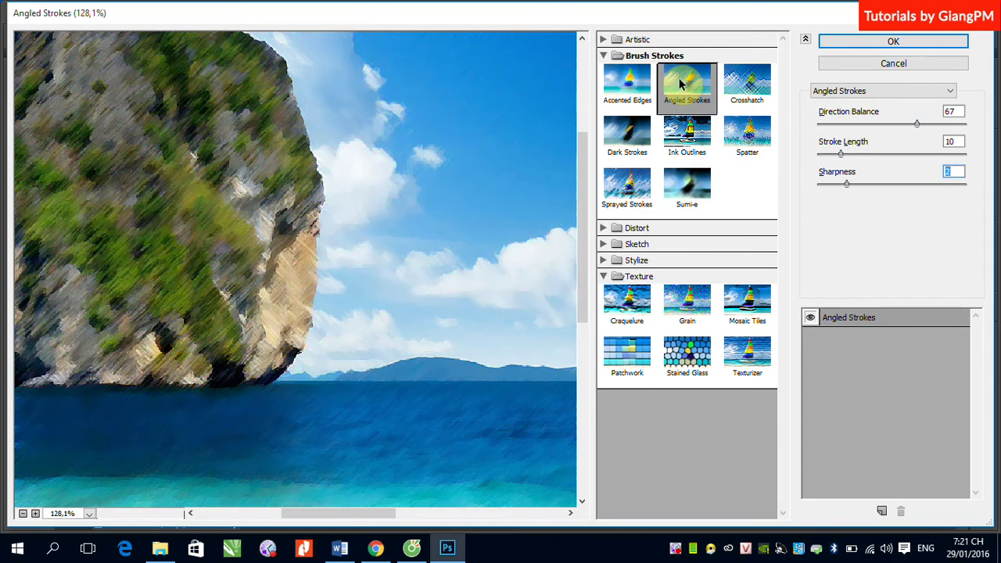
Step: Preview Crosshatch, then switch the preview to Dark Strokes
{"action": "left_click", "coordinate": [747, 84]}
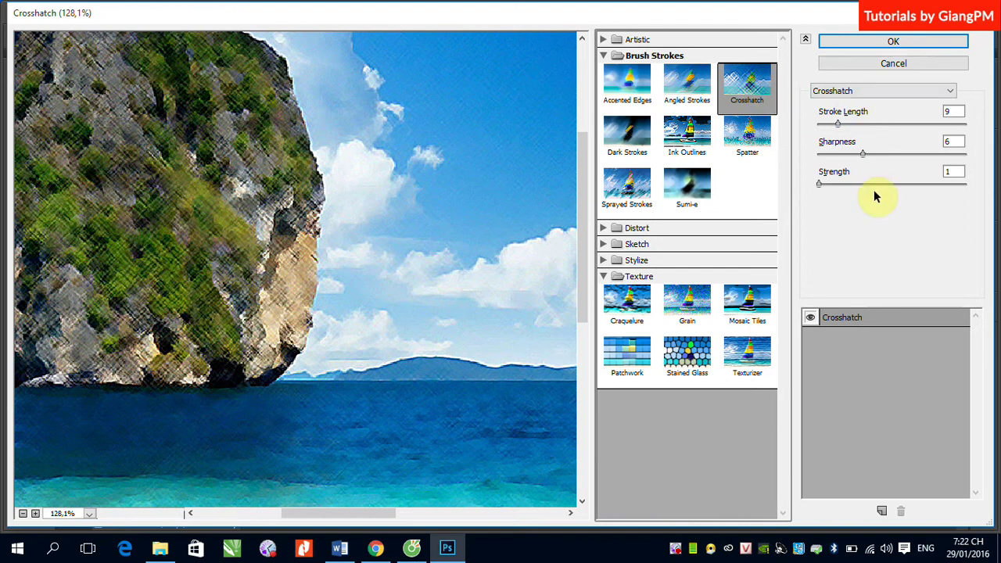
{"action": "left_click", "coordinate": [637, 139]}
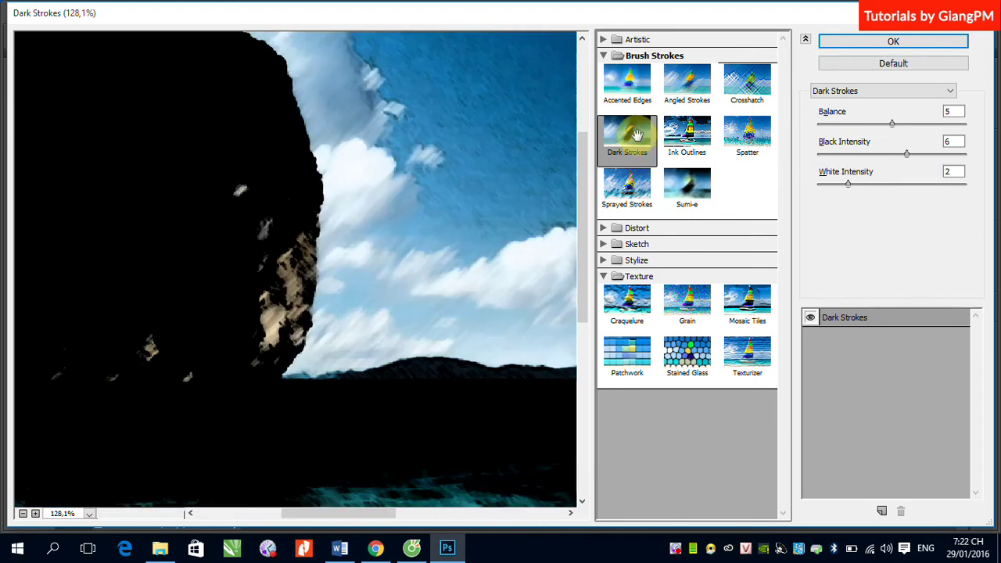
Step: Zoom the preview out to 50% and set Dark Strokes to Balance 2, Black 1, White 1
{"action": "key", "text": "ctrl+minus"}
{"action": "key", "text": "ctrl+minus"}
{"action": "key", "text": "ctrl+minus"}
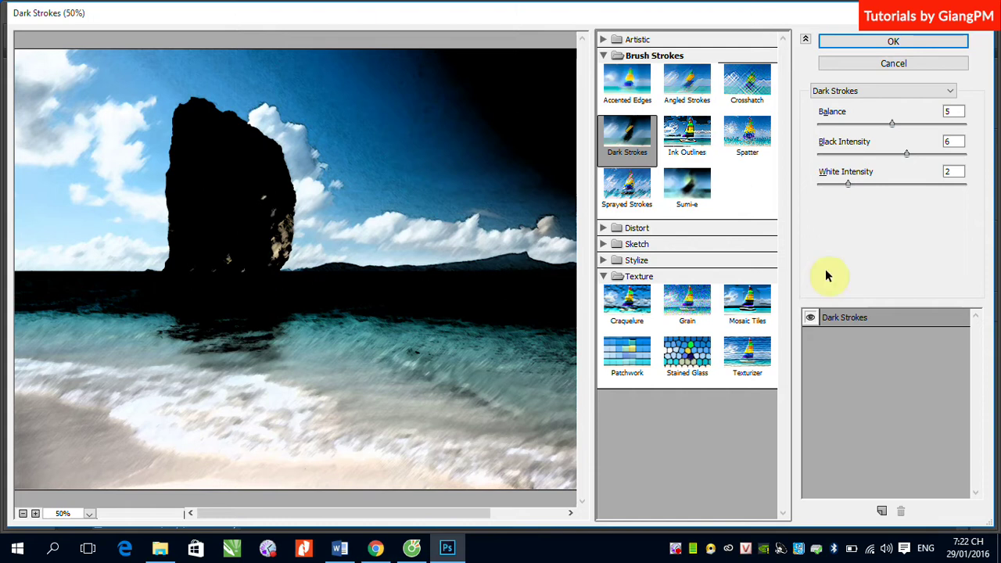
{"action": "left_click_drag", "start_coordinate": [907, 154], "coordinate": [827, 173]}
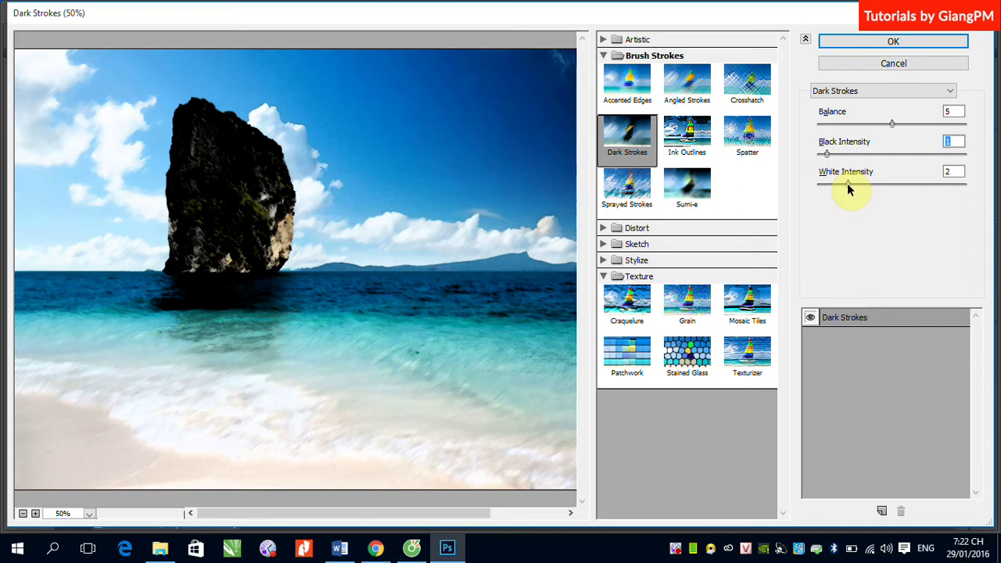
{"action": "mouse_move", "coordinate": [847, 183]}
{"action": "left_mouse_down"}
{"action": "mouse_move", "coordinate": [939, 185]}
{"action": "mouse_move", "coordinate": [810, 194]}
{"action": "mouse_move", "coordinate": [948, 193]}
{"action": "mouse_move", "coordinate": [830, 195]}
{"action": "mouse_move", "coordinate": [906, 190]}
{"action": "mouse_move", "coordinate": [847, 195]}
{"action": "mouse_move", "coordinate": [923, 206]}
{"action": "mouse_move", "coordinate": [831, 196]}
{"action": "mouse_move", "coordinate": [905, 196]}
{"action": "mouse_move", "coordinate": [839, 201]}
{"action": "left_mouse_up"}
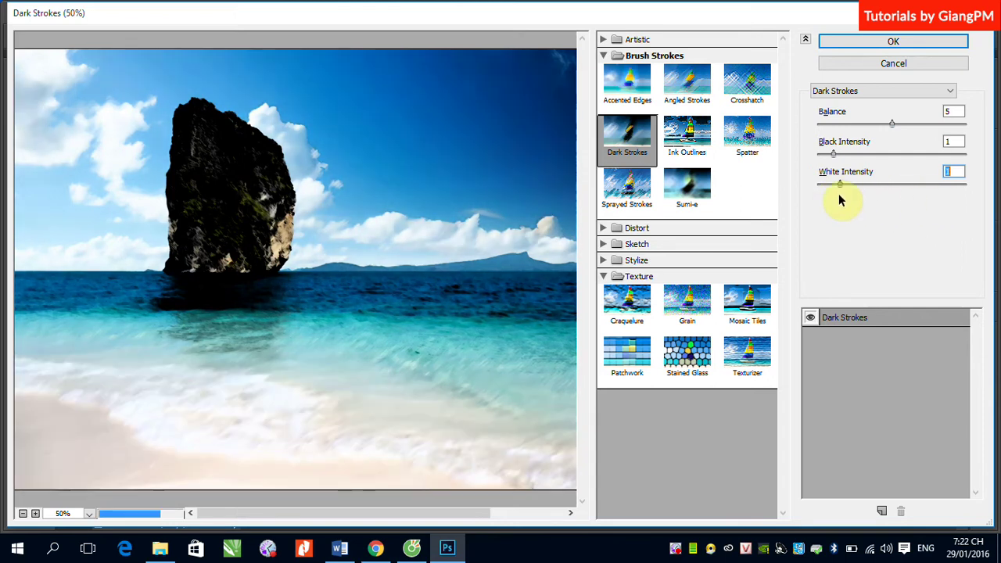
{"action": "left_click_drag", "start_coordinate": [834, 154], "coordinate": [904, 156]}
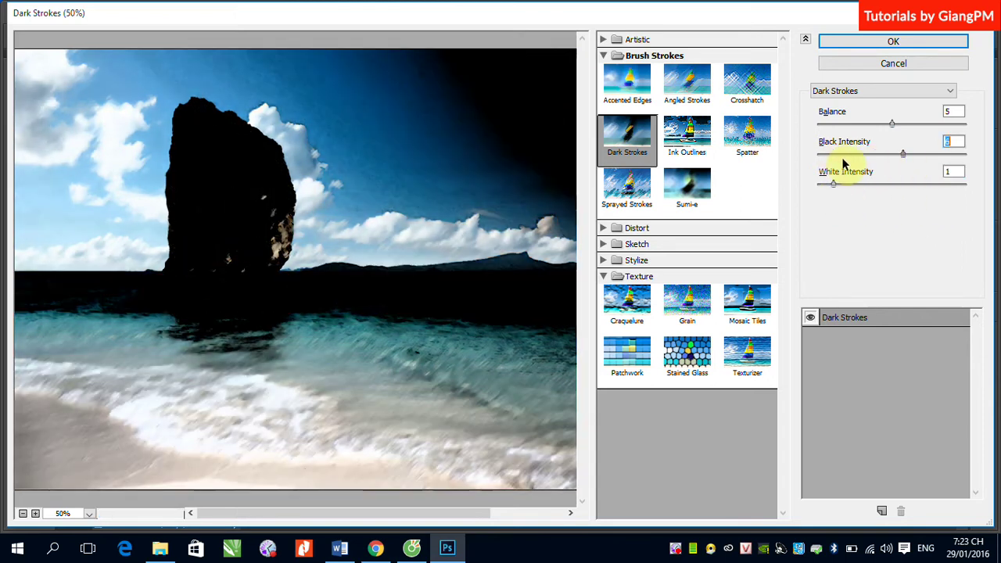
{"action": "mouse_move", "coordinate": [843, 162]}
{"action": "left_mouse_down"}
{"action": "mouse_move", "coordinate": [818, 161]}
{"action": "mouse_move", "coordinate": [848, 161]}
{"action": "mouse_move", "coordinate": [827, 160]}
{"action": "left_mouse_up"}
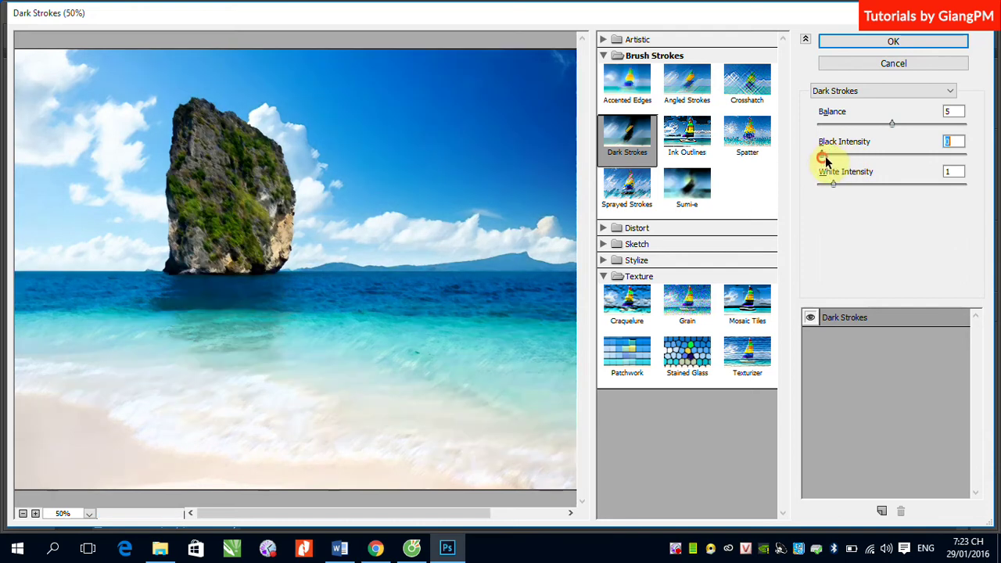
{"action": "left_click_drag", "start_coordinate": [891, 122], "coordinate": [853, 130]}
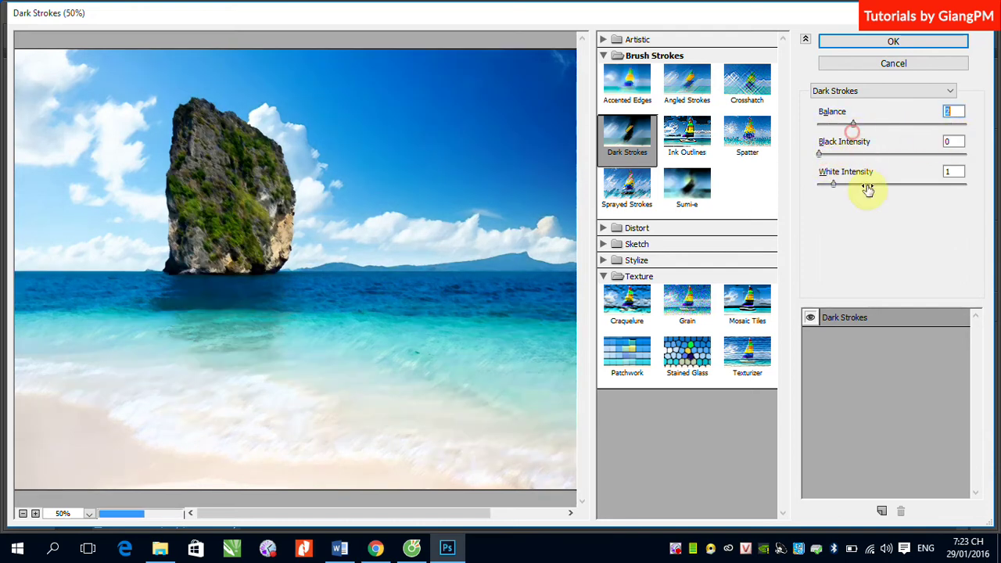
{"action": "left_click_drag", "start_coordinate": [820, 154], "coordinate": [835, 154]}
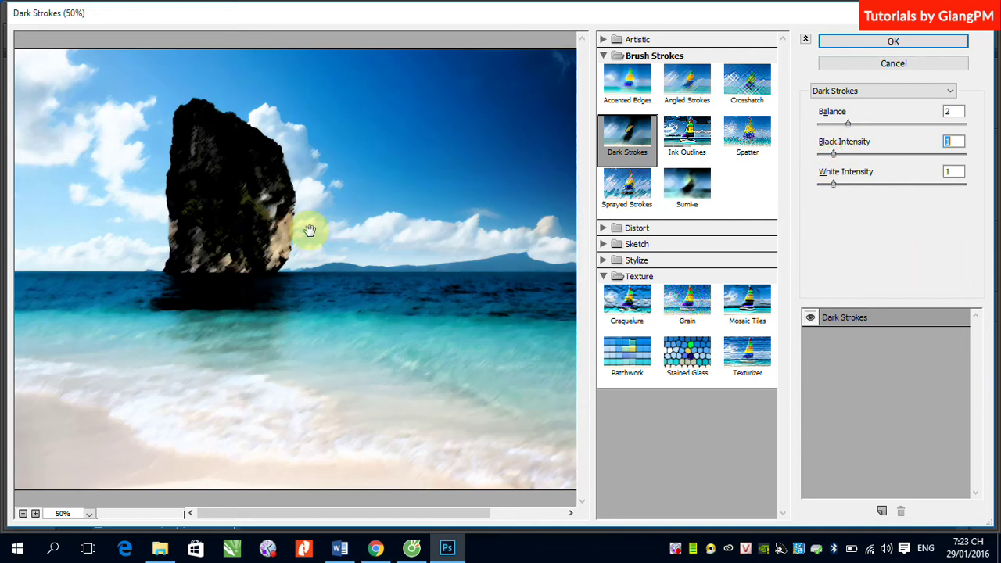
Step: Compare Ink Outlines and Dark Strokes on the whole image at 33.3%, ending on Spatter
{"action": "left_click", "coordinate": [689, 136]}
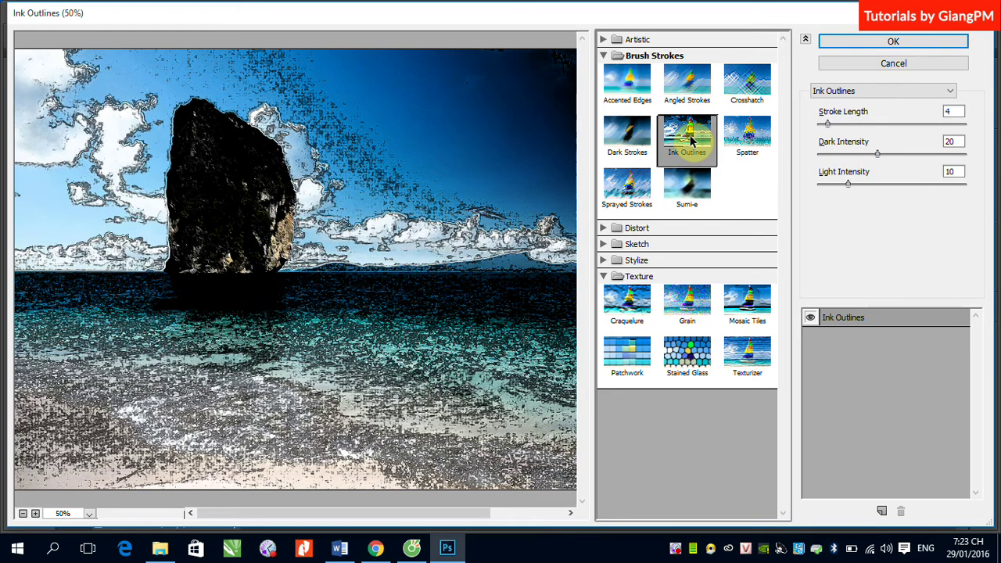
{"action": "key", "text": "ctrl+minus"}
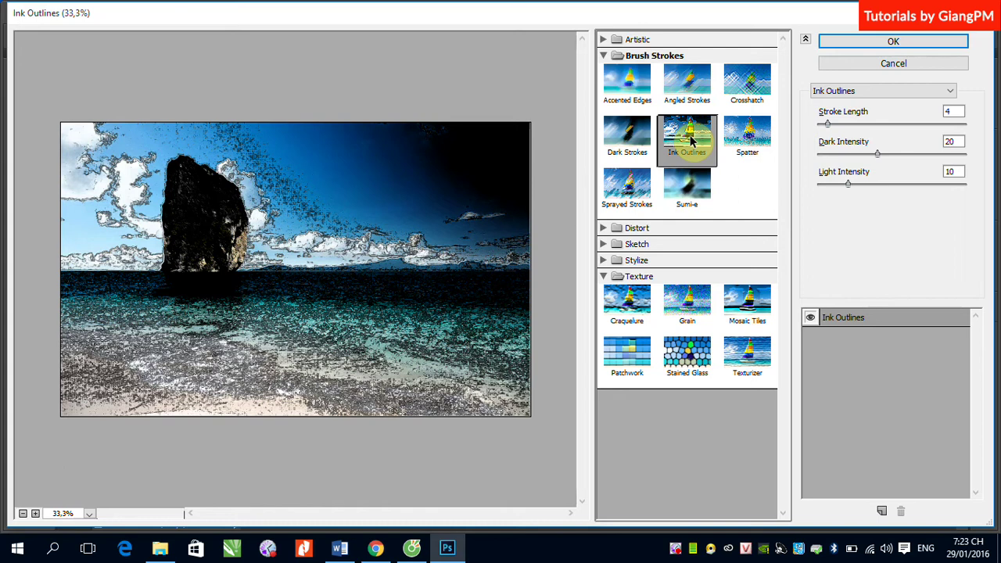
{"action": "left_click", "coordinate": [630, 146]}
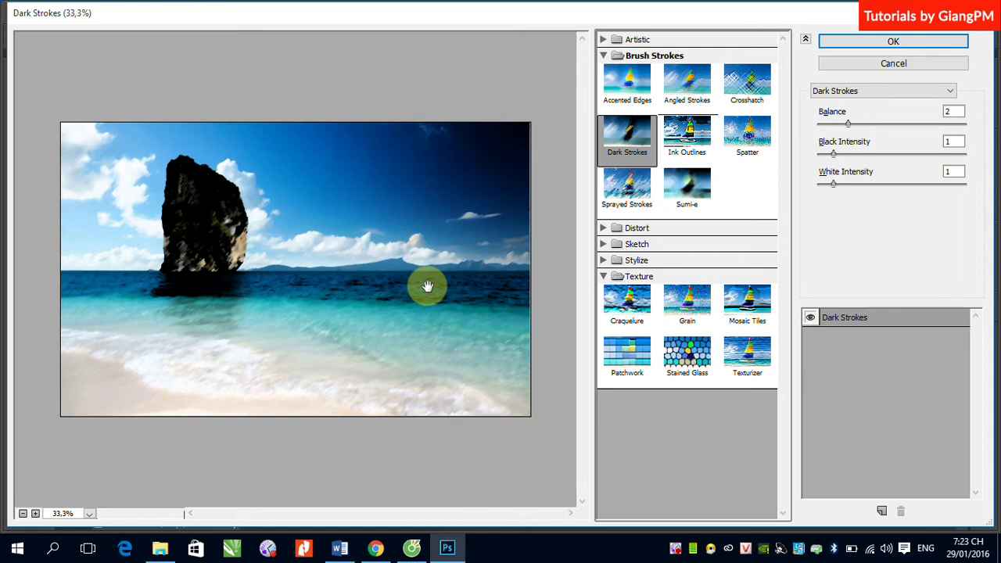
{"action": "left_click", "coordinate": [686, 137]}
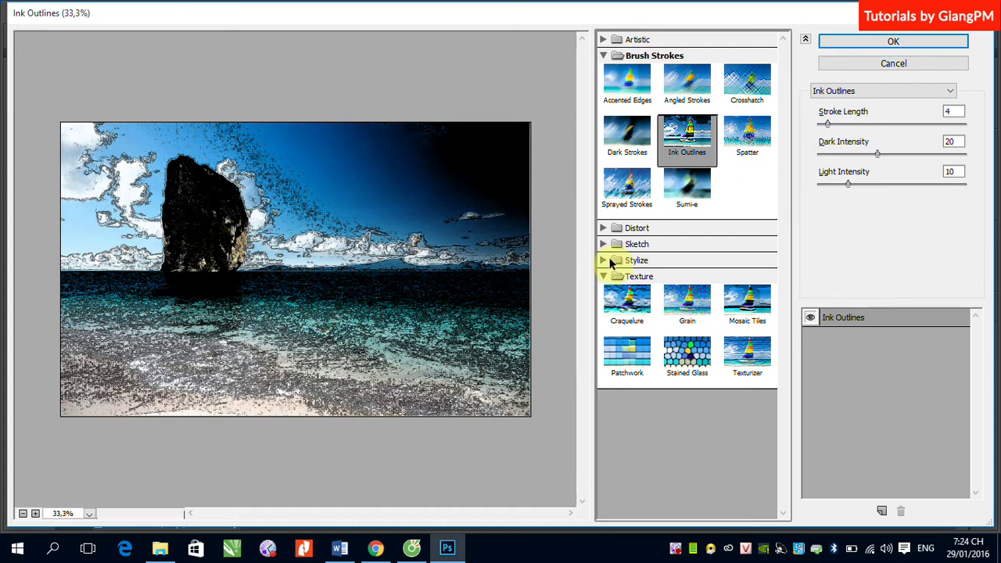
{"action": "left_click", "coordinate": [743, 142]}
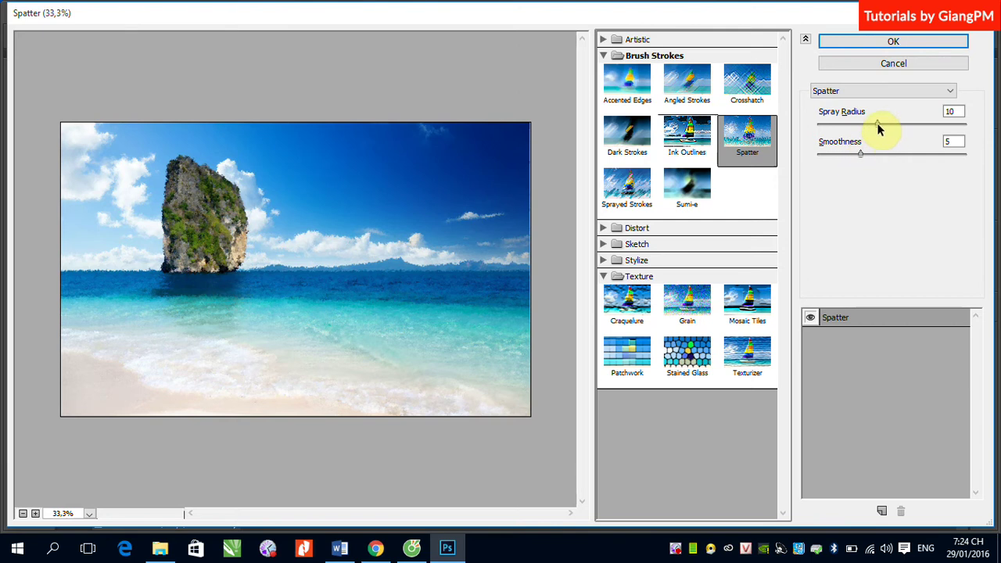
Step: Lower Spatter's Spray Radius and Smoothness, then preview Sprayed Strokes instead
{"action": "left_click_drag", "start_coordinate": [877, 125], "coordinate": [931, 123]}
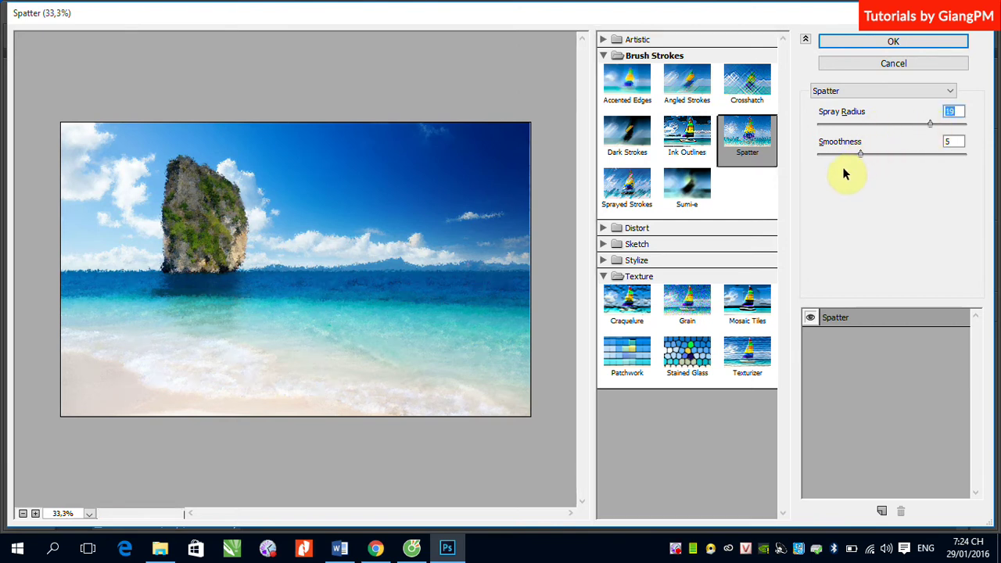
{"action": "mouse_move", "coordinate": [860, 153]}
{"action": "left_mouse_down"}
{"action": "mouse_move", "coordinate": [824, 153]}
{"action": "mouse_move", "coordinate": [898, 157]}
{"action": "mouse_move", "coordinate": [847, 164]}
{"action": "left_mouse_up"}
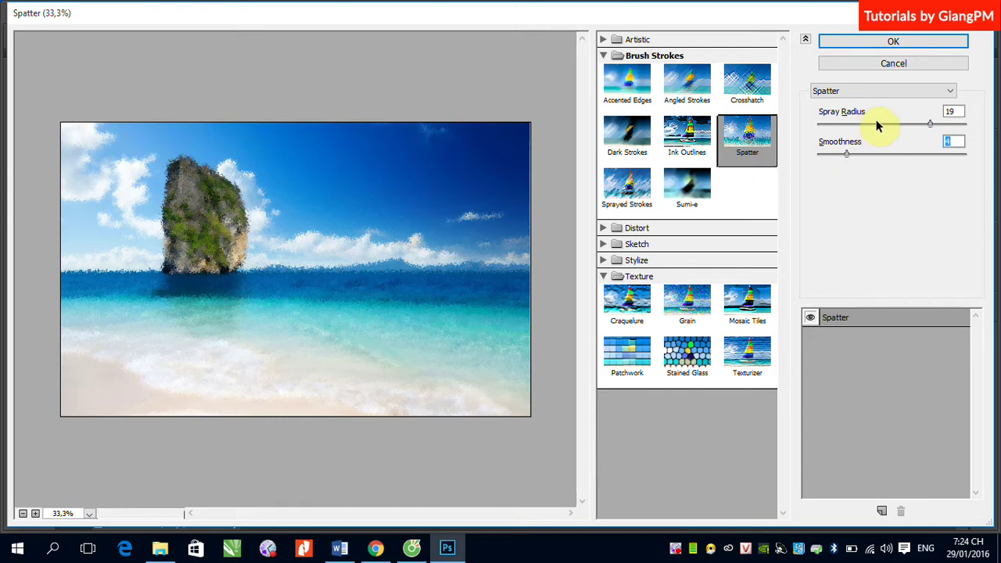
{"action": "mouse_move", "coordinate": [930, 123]}
{"action": "left_mouse_down"}
{"action": "mouse_move", "coordinate": [831, 130]}
{"action": "mouse_move", "coordinate": [851, 127]}
{"action": "left_mouse_up"}
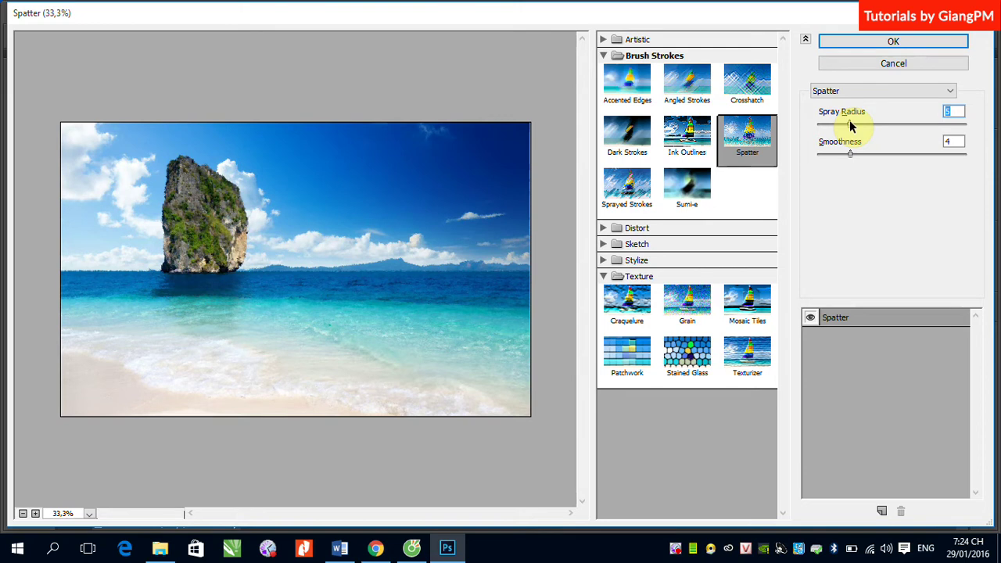
{"action": "left_click_drag", "start_coordinate": [848, 154], "coordinate": [832, 153]}
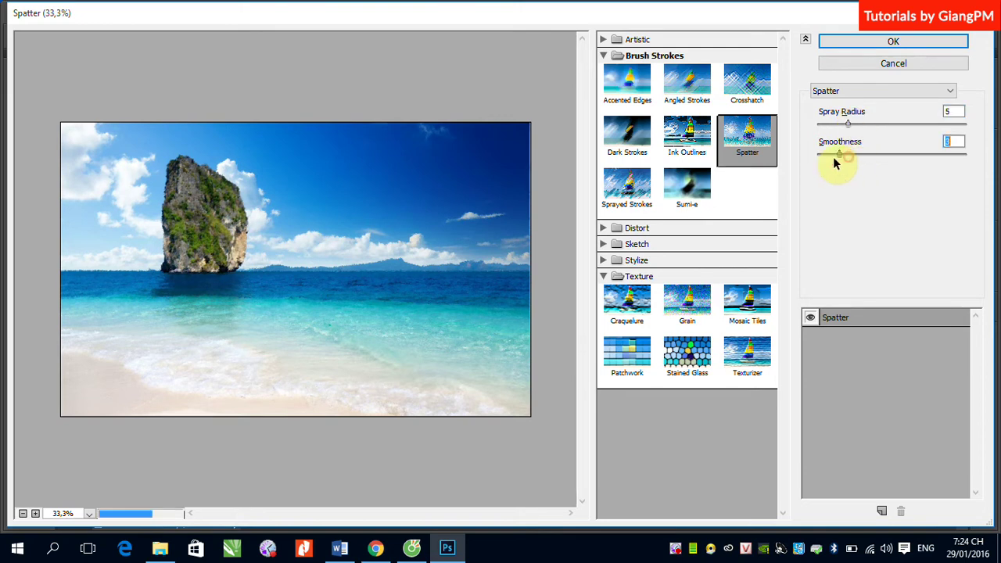
{"action": "left_click", "coordinate": [634, 195]}
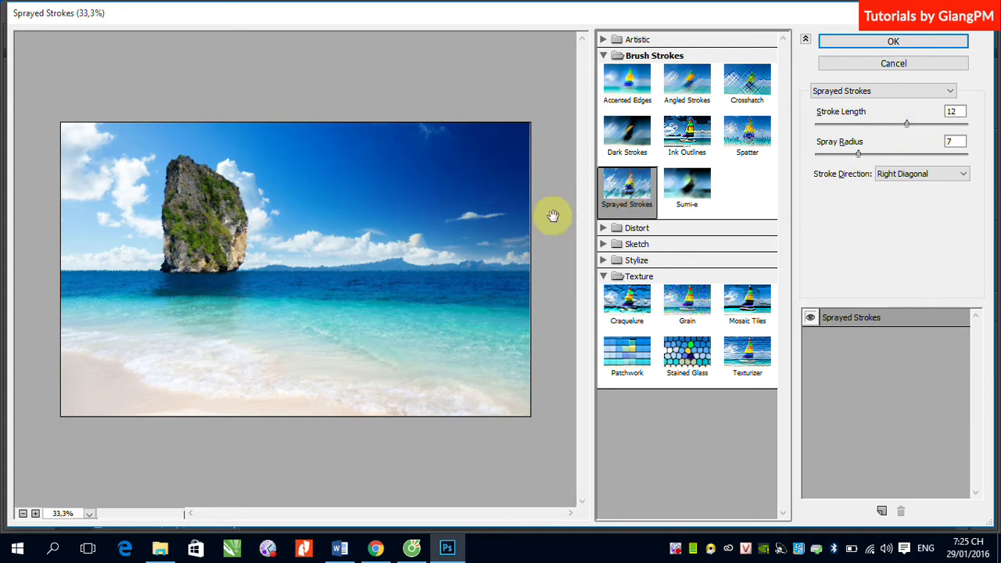
Step: Zoom the preview onto the rock island and set Stroke Length 14, Spray Radius 15
{"action": "key", "text": "ctrl"}
{"action": "left_click_drag", "start_coordinate": [149, 169], "coordinate": [409, 339]}
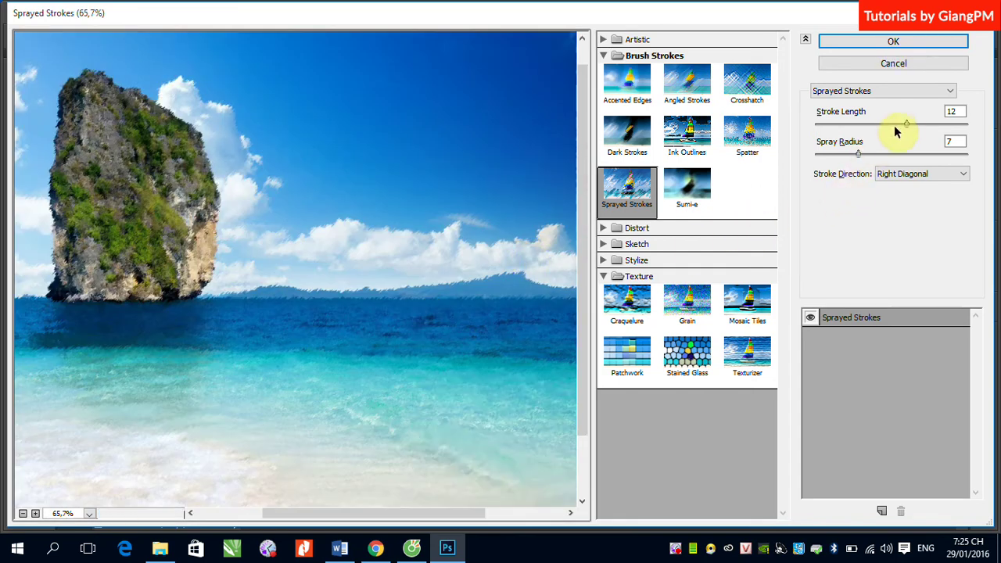
{"action": "mouse_move", "coordinate": [907, 124]}
{"action": "left_mouse_down"}
{"action": "mouse_move", "coordinate": [823, 137]}
{"action": "mouse_move", "coordinate": [929, 131]}
{"action": "mouse_move", "coordinate": [923, 125]}
{"action": "left_mouse_up"}
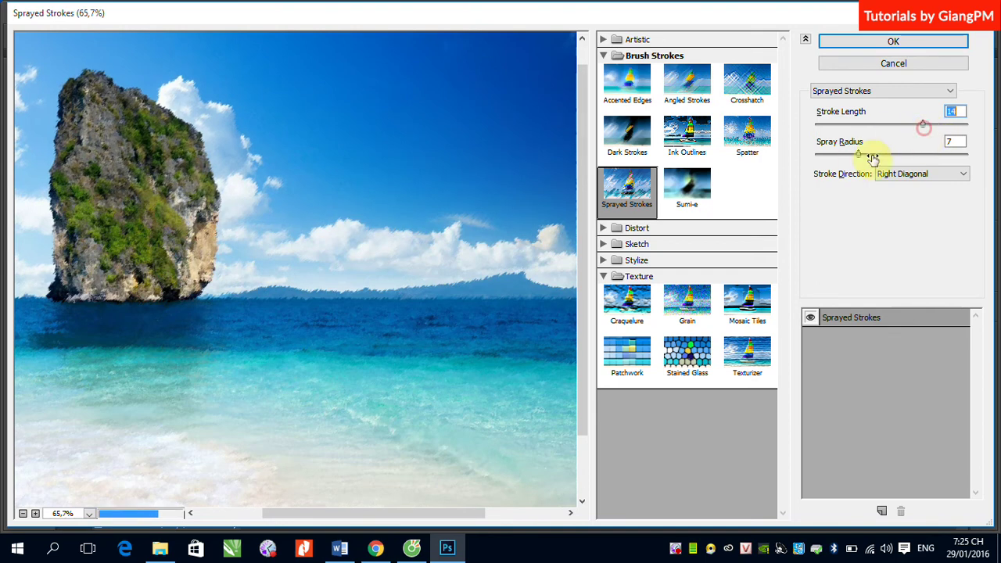
{"action": "mouse_move", "coordinate": [856, 154]}
{"action": "left_mouse_down"}
{"action": "mouse_move", "coordinate": [829, 157]}
{"action": "mouse_move", "coordinate": [904, 154]}
{"action": "left_mouse_up"}
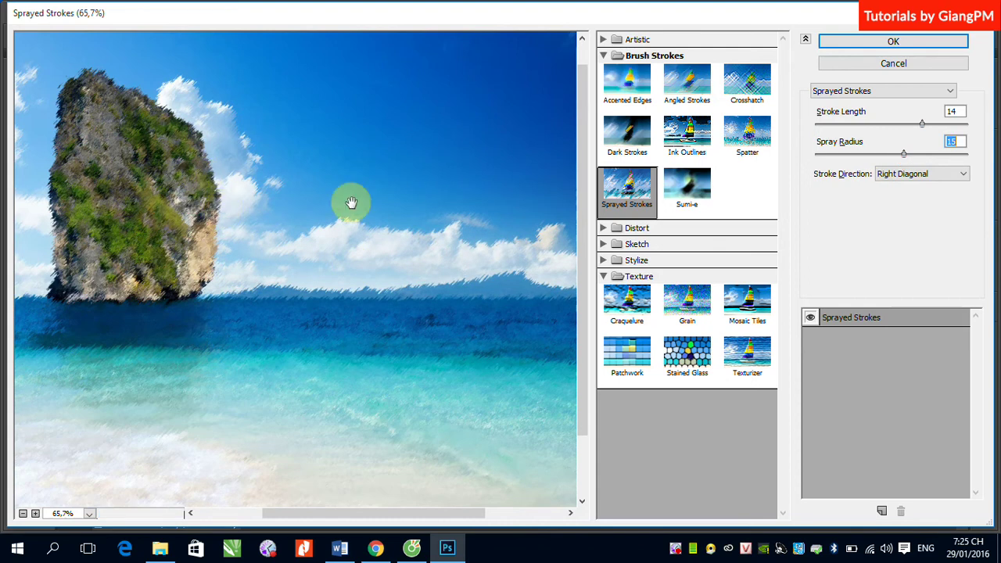
Step: Preview Sumi-e (Stroke Width 10, Pressure 2, Contrast 16) with the view zoomed to 50%
{"action": "left_click", "coordinate": [682, 187]}
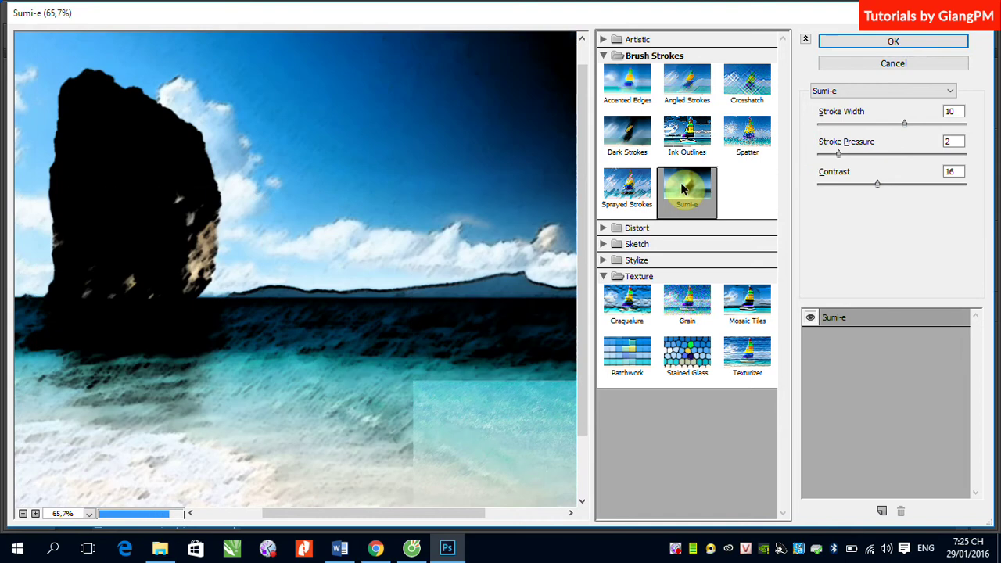
{"action": "key", "text": "ctrl+minus"}
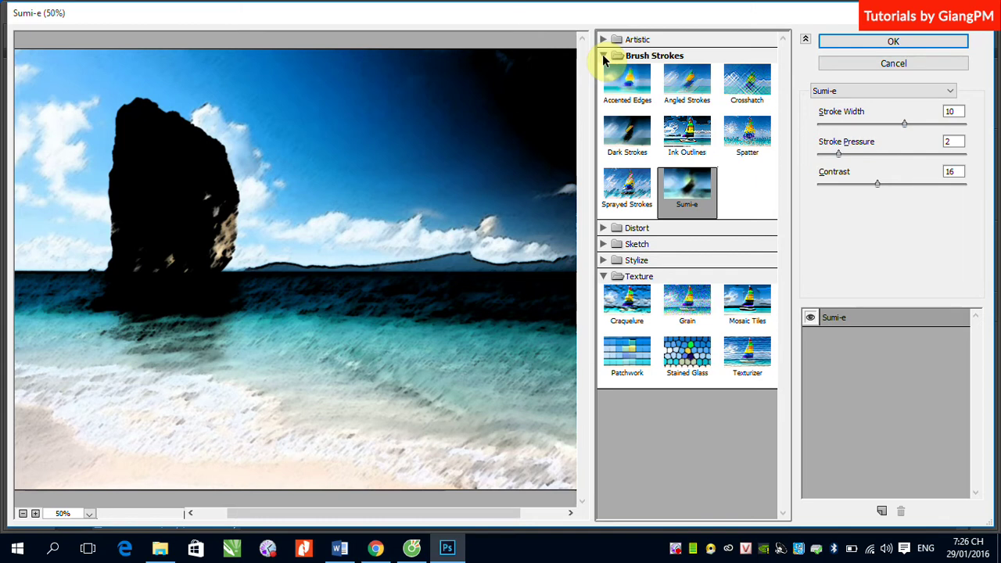
Step: Open the Distort group and compare Diffuse Glow, Glass and Ocean Ripple
{"action": "left_click", "coordinate": [603, 55]}
{"action": "left_click", "coordinate": [607, 72]}
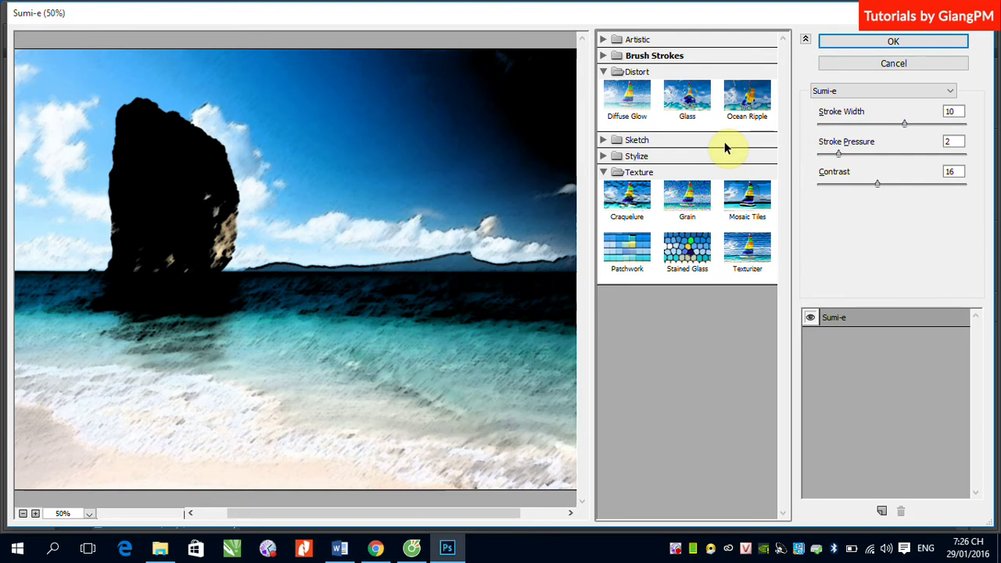
{"action": "left_click", "coordinate": [623, 106]}
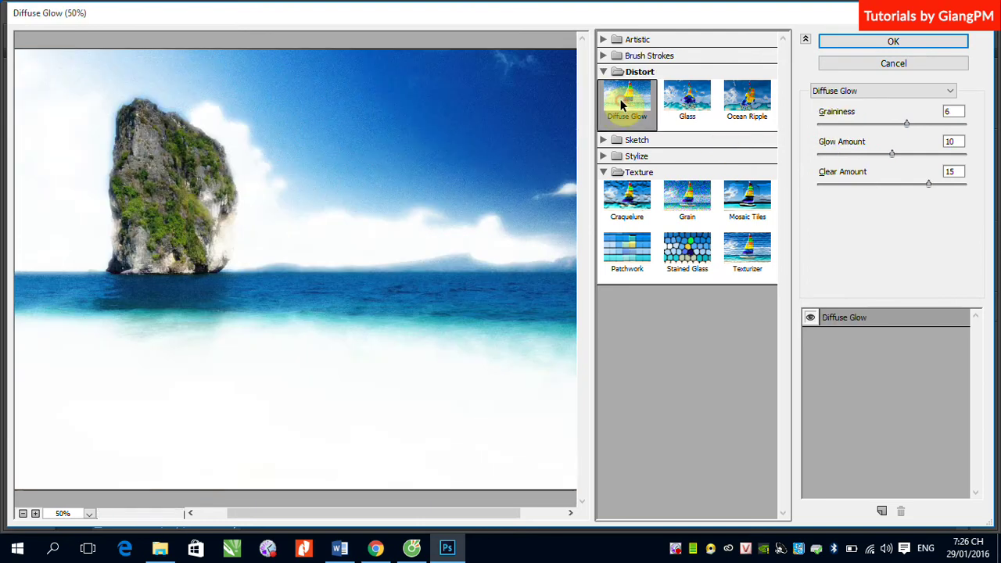
{"action": "left_click", "coordinate": [696, 110]}
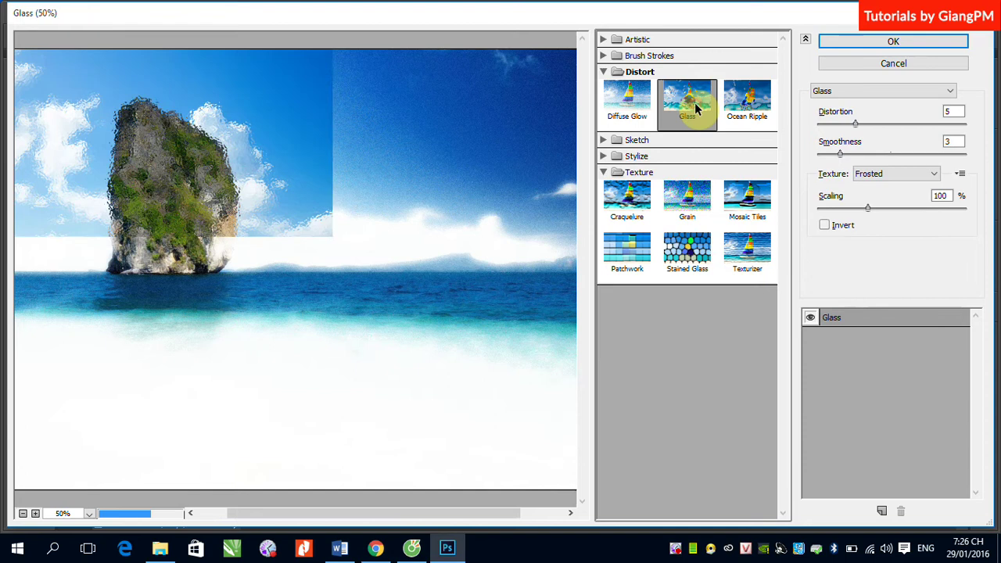
{"action": "left_click", "coordinate": [745, 110]}
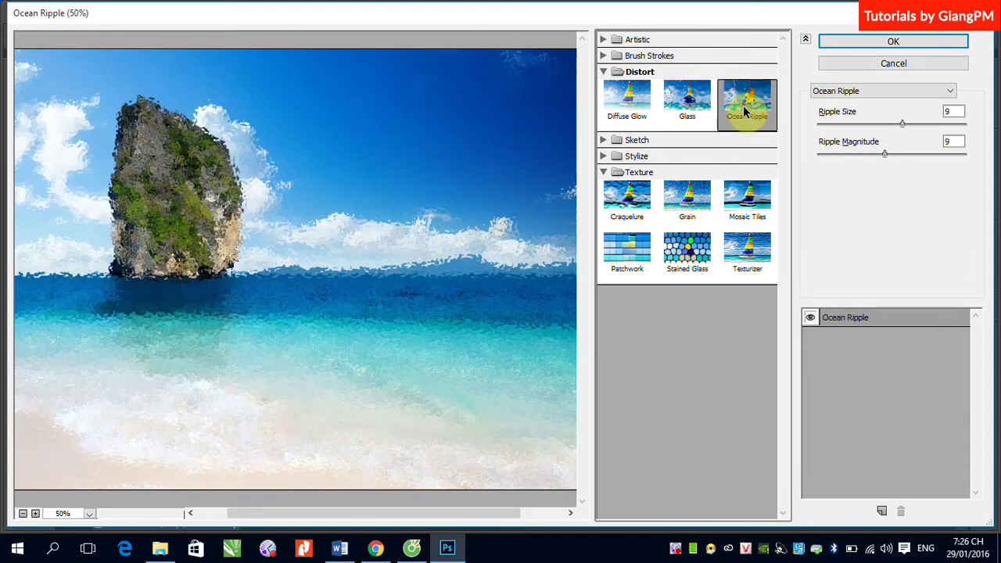
{"action": "left_click", "coordinate": [643, 101]}
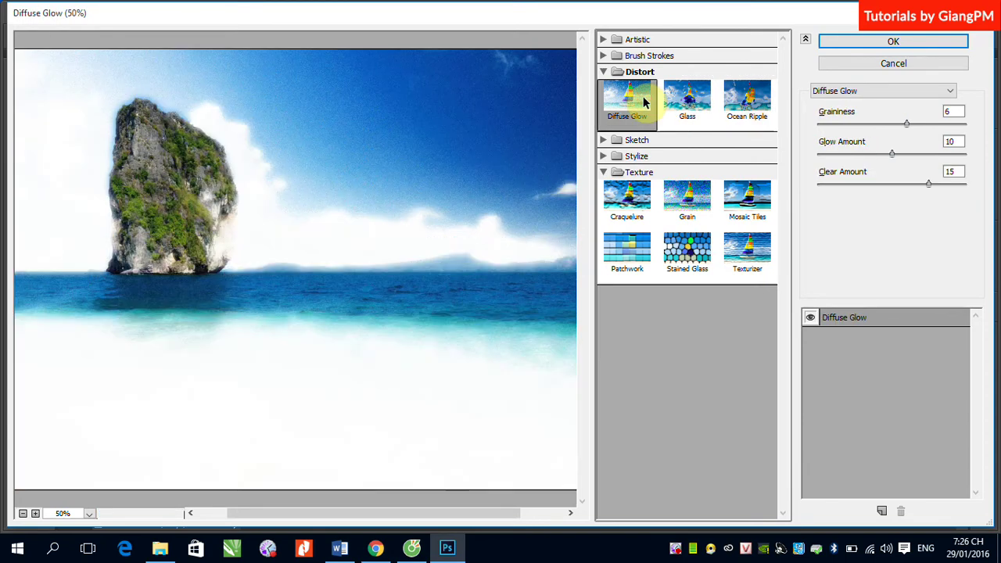
Step: Preview the Artistic Film Grain filter, then return to Diffuse Glow
{"action": "left_click", "coordinate": [622, 40]}
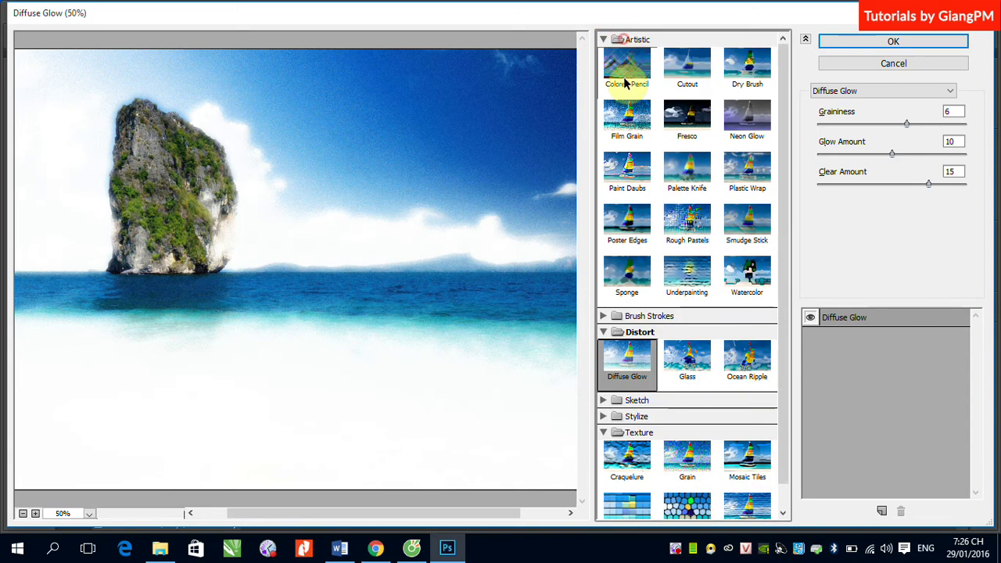
{"action": "left_click", "coordinate": [629, 125]}
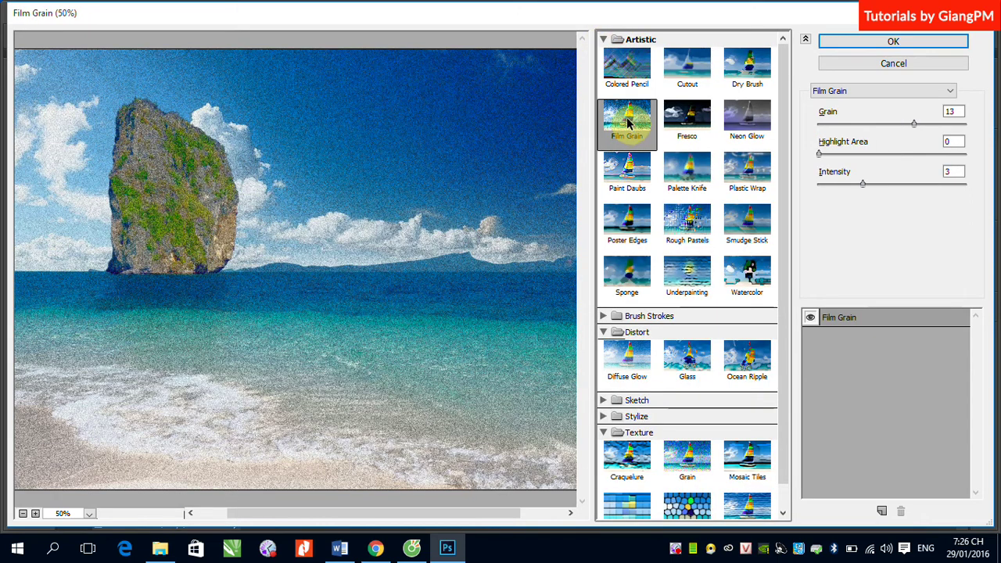
{"action": "left_click", "coordinate": [629, 366]}
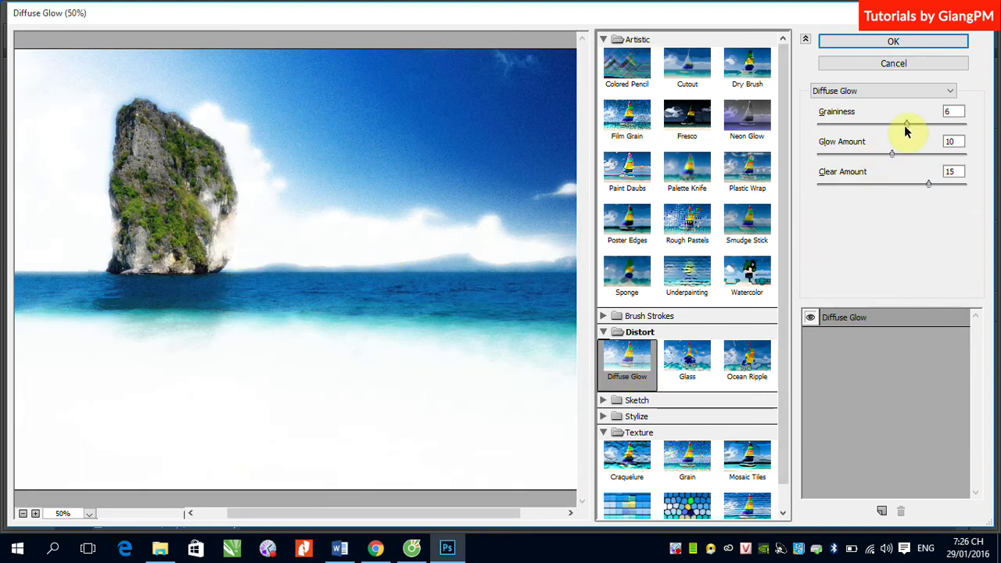
Step: Experiment with the Diffuse Glow sliders, settling on Graininess 5, Glow 3, Clear 6
{"action": "left_click_drag", "start_coordinate": [906, 131], "coordinate": [821, 136]}
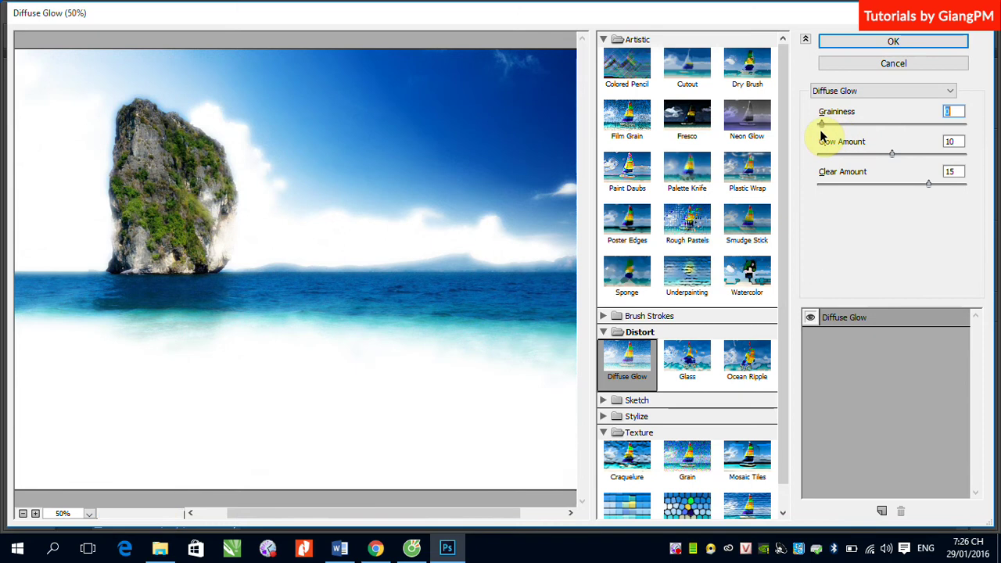
{"action": "mouse_move", "coordinate": [893, 154]}
{"action": "left_mouse_down"}
{"action": "mouse_move", "coordinate": [813, 161]}
{"action": "mouse_move", "coordinate": [870, 162]}
{"action": "mouse_move", "coordinate": [829, 162]}
{"action": "left_mouse_up"}
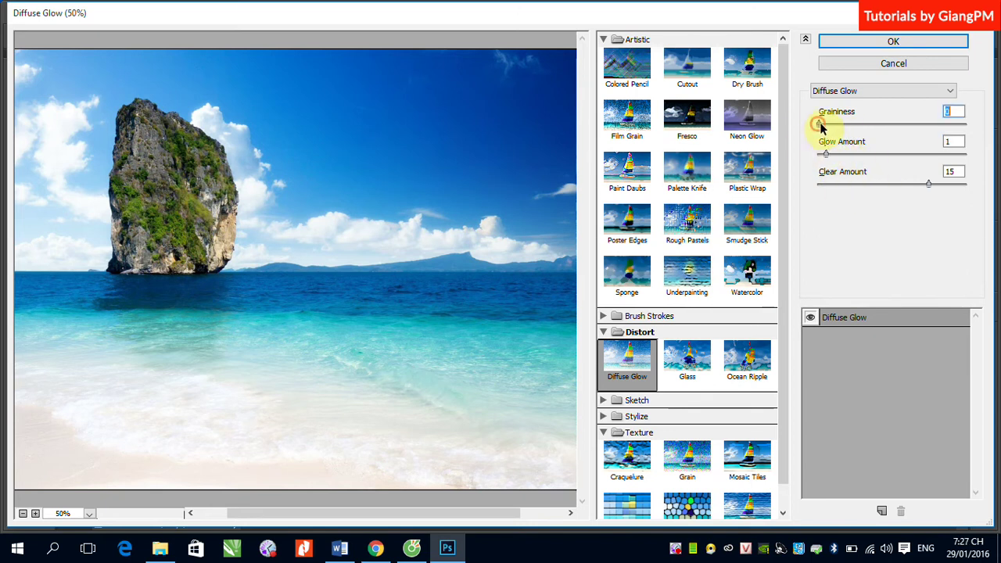
{"action": "left_click_drag", "start_coordinate": [820, 126], "coordinate": [886, 126]}
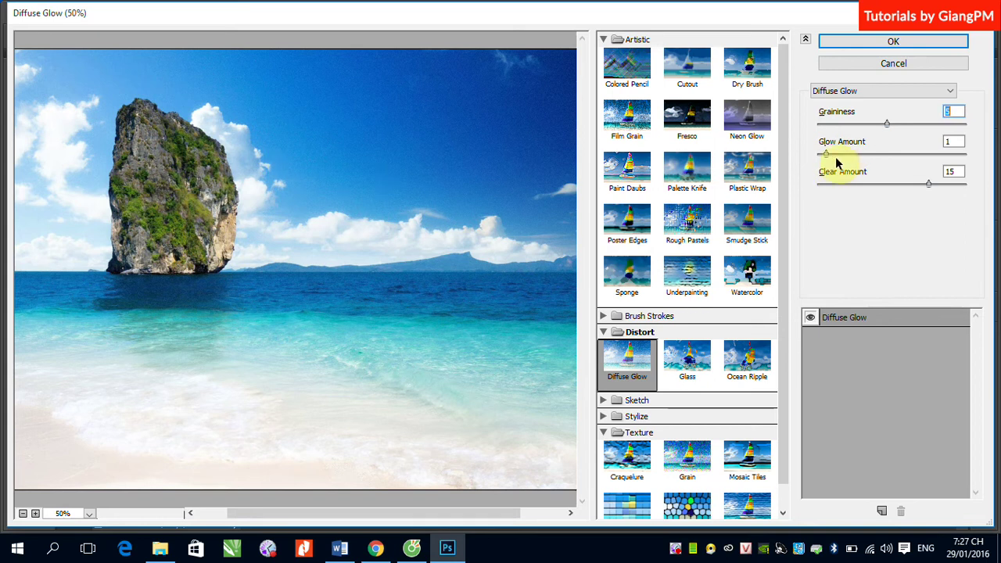
{"action": "left_click_drag", "start_coordinate": [826, 154], "coordinate": [873, 154]}
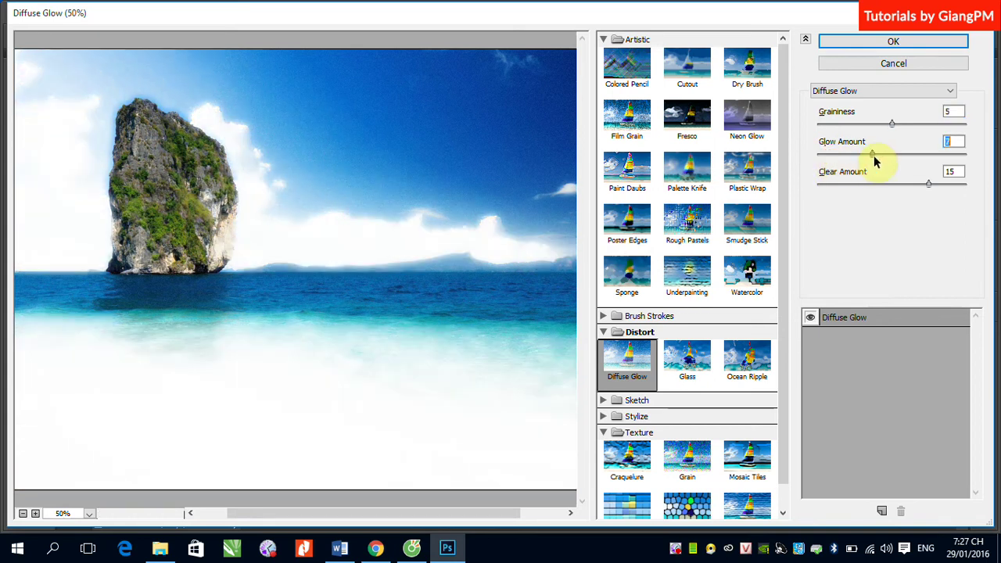
{"action": "left_click_drag", "start_coordinate": [875, 160], "coordinate": [839, 162]}
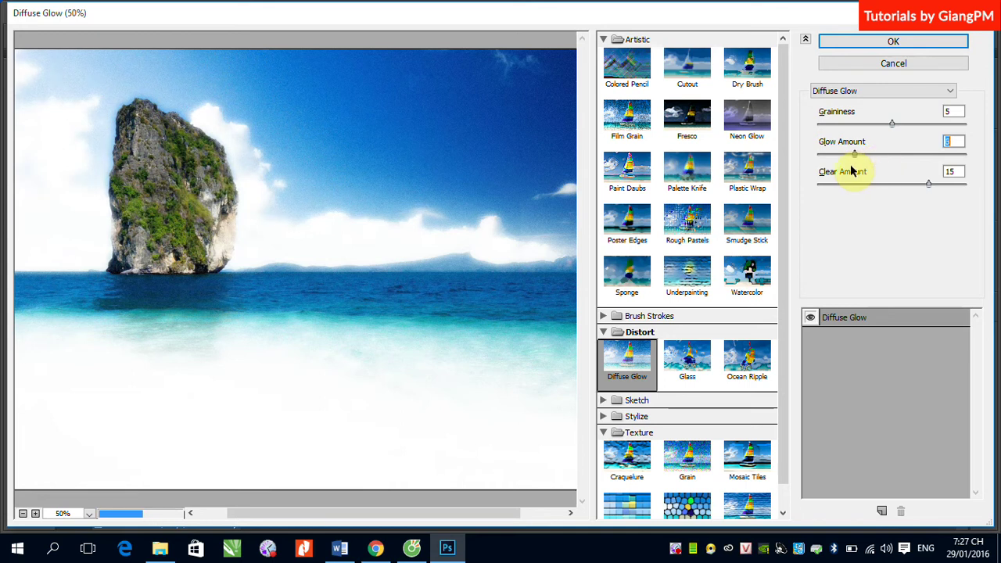
{"action": "mouse_move", "coordinate": [929, 184]}
{"action": "left_mouse_down"}
{"action": "mouse_move", "coordinate": [858, 185]}
{"action": "mouse_move", "coordinate": [955, 195]}
{"action": "left_mouse_up"}
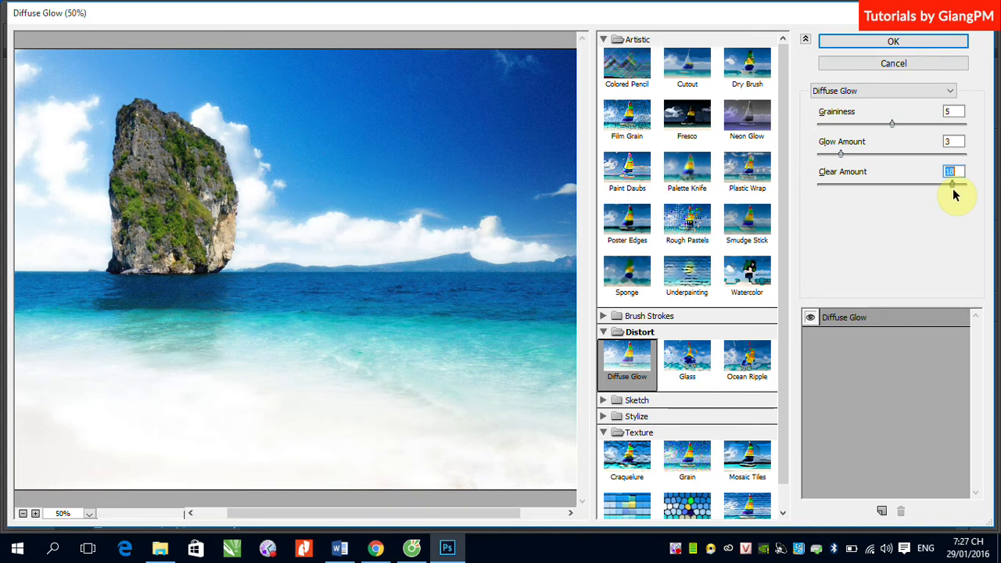
{"action": "left_click_drag", "start_coordinate": [954, 191], "coordinate": [848, 188]}
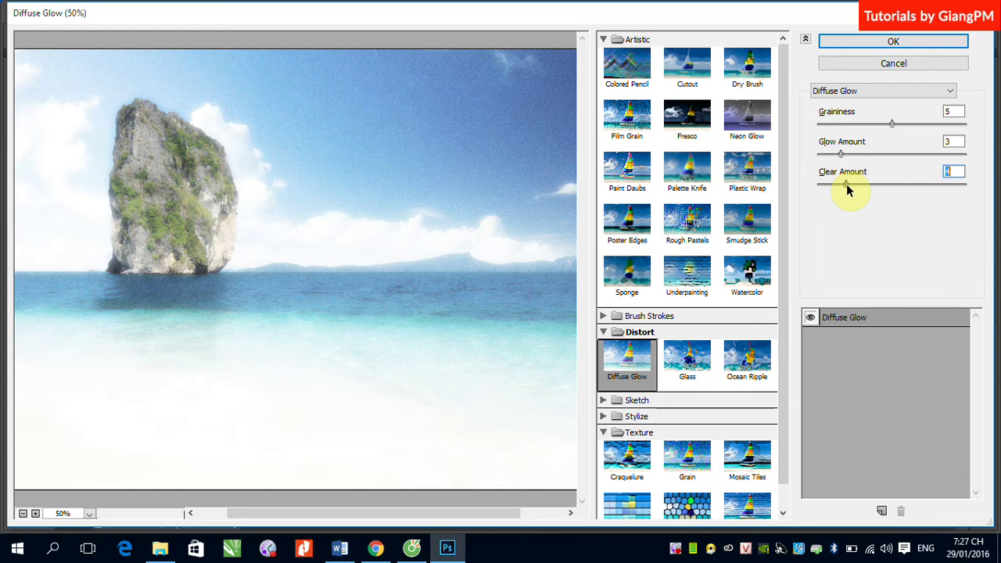
{"action": "left_click_drag", "start_coordinate": [847, 188], "coordinate": [867, 186]}
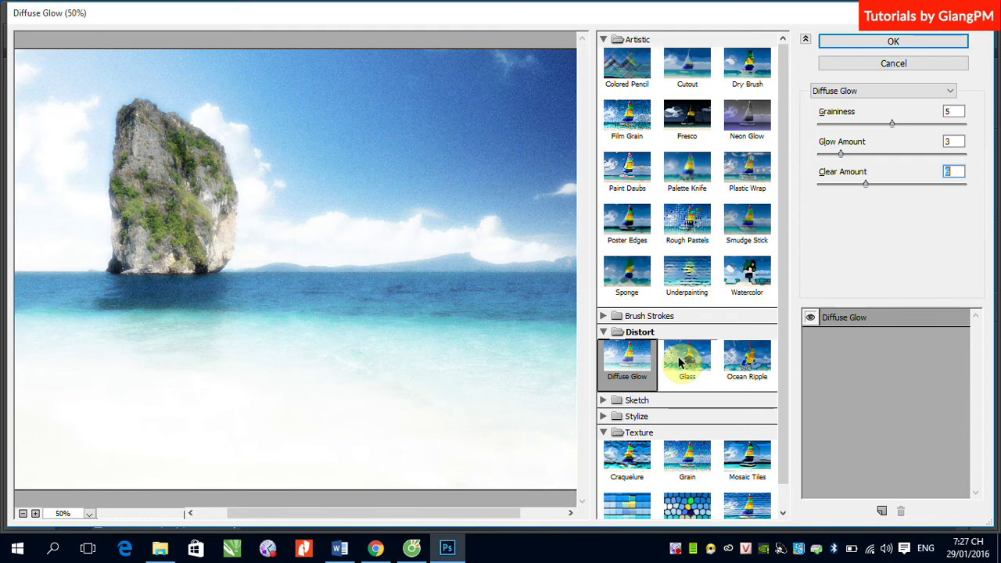
Step: Preview Glass at Distortion 13 and Scaling 93%, zoomed in on the rock and sky
{"action": "left_click", "coordinate": [601, 38]}
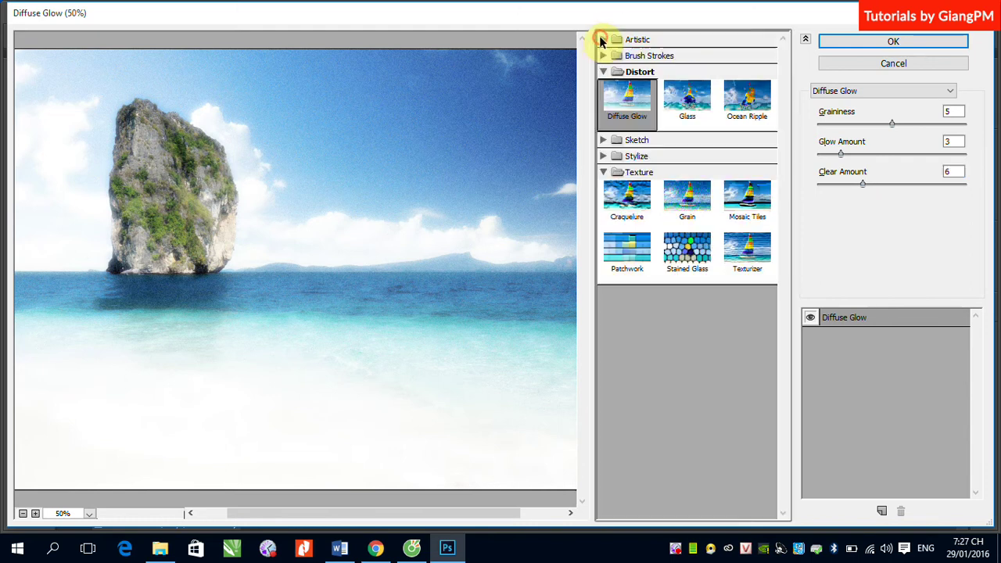
{"action": "left_click", "coordinate": [693, 113]}
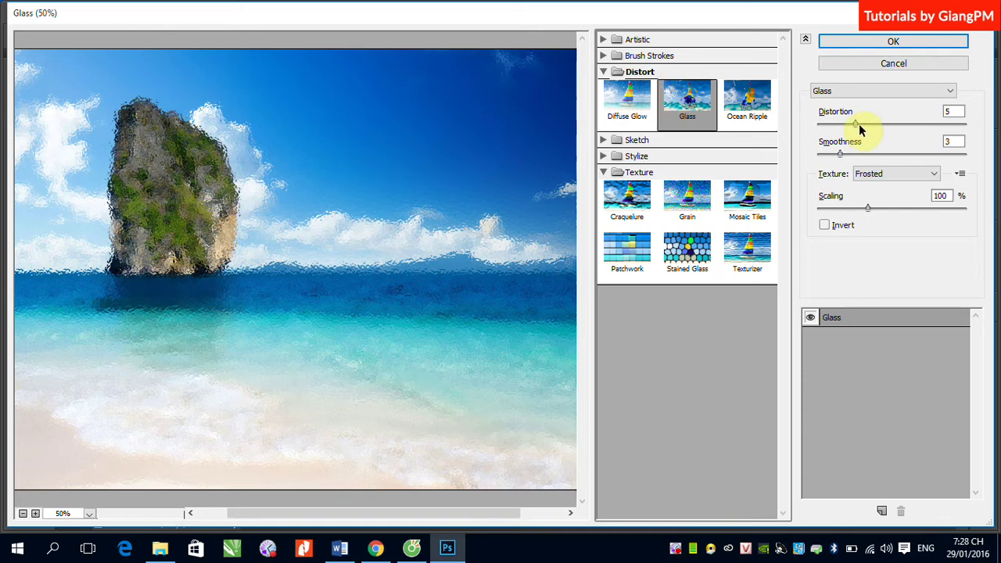
{"action": "left_click_drag", "start_coordinate": [855, 125], "coordinate": [913, 125]}
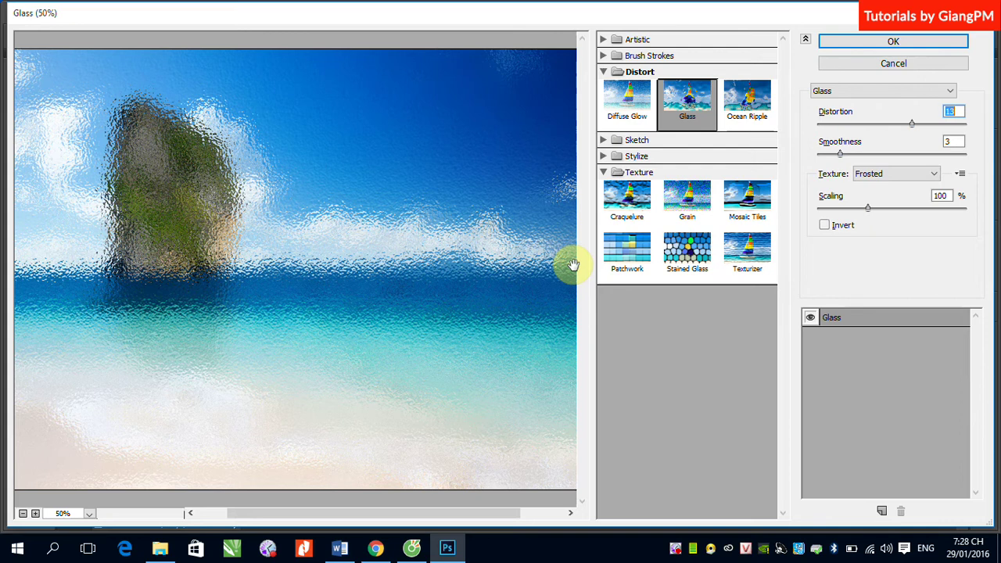
{"action": "mouse_move", "coordinate": [867, 208]}
{"action": "left_mouse_down"}
{"action": "mouse_move", "coordinate": [963, 211]}
{"action": "mouse_move", "coordinate": [860, 208]}
{"action": "left_mouse_up"}
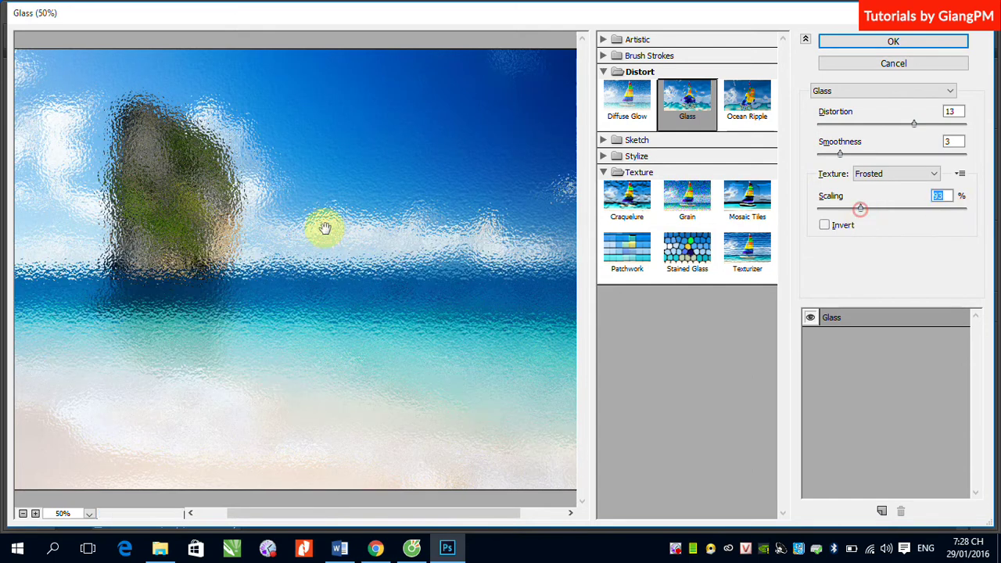
{"action": "left_click_drag", "start_coordinate": [184, 150], "coordinate": [398, 308]}
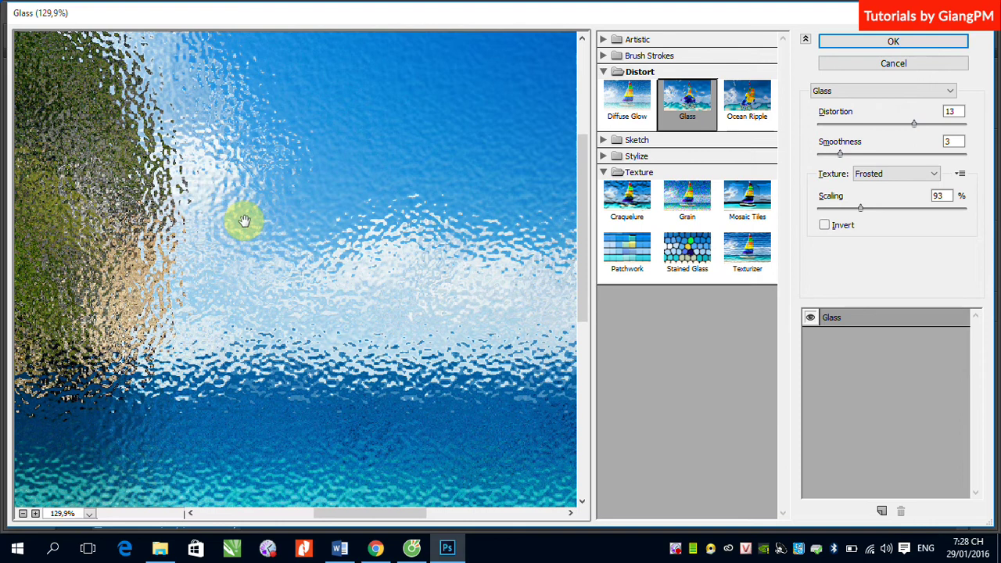
Step: Raise Glass Smoothness, then preview Ocean Ripple (Size 9, Magnitude 9) zoomed out
{"action": "left_click", "coordinate": [838, 155]}
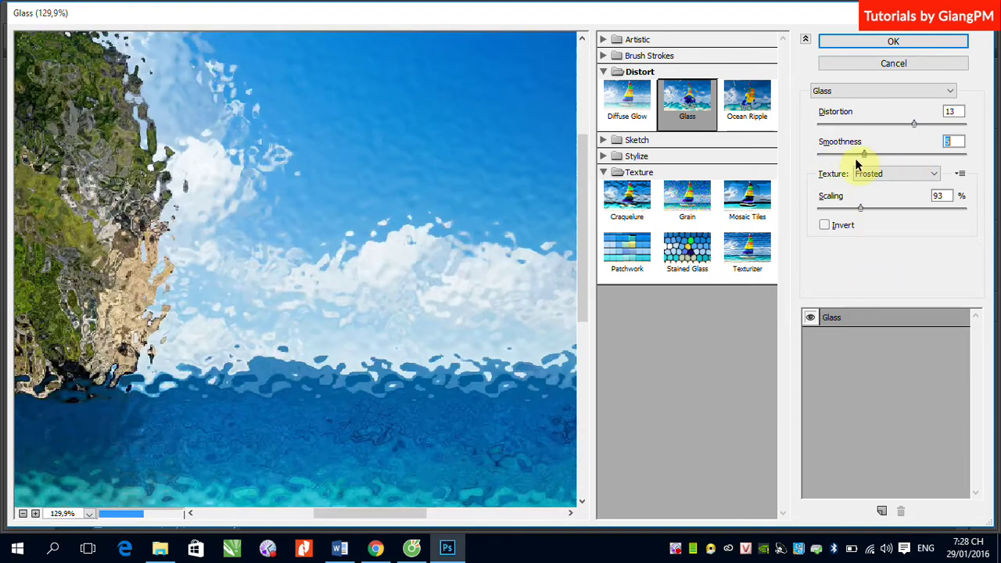
{"action": "left_click_drag", "start_coordinate": [838, 156], "coordinate": [871, 156]}
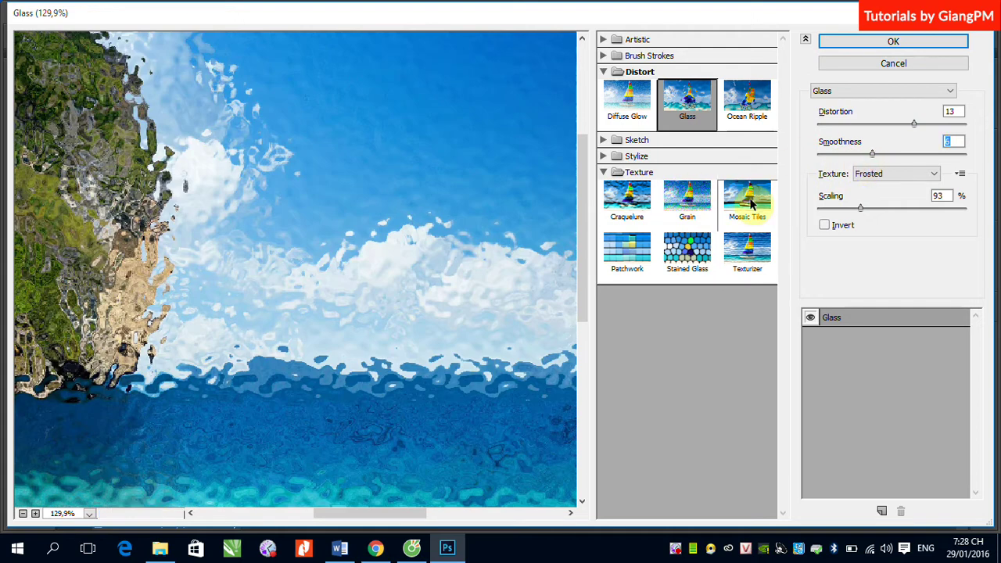
{"action": "left_click", "coordinate": [749, 110]}
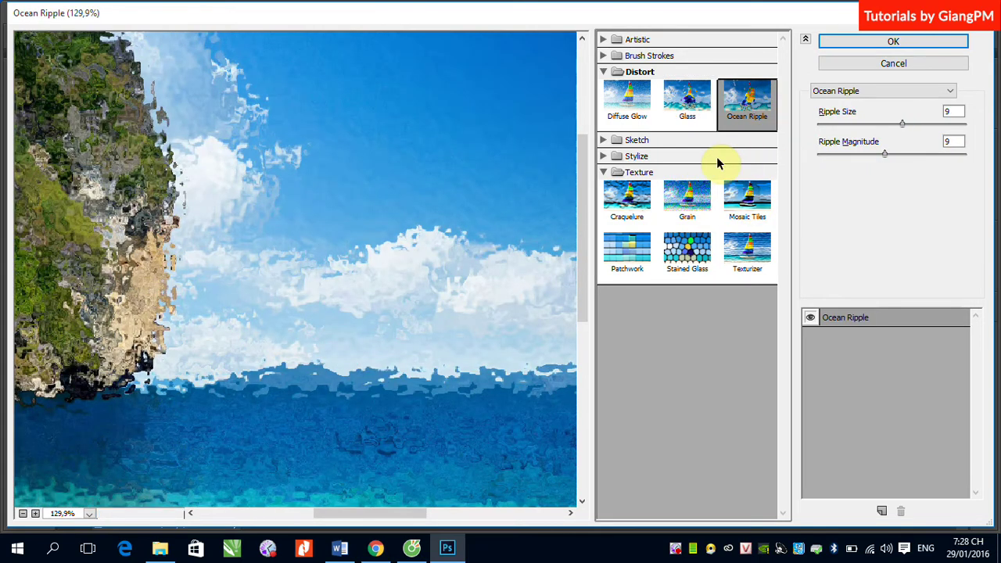
{"action": "key", "text": "ctrl+minus"}
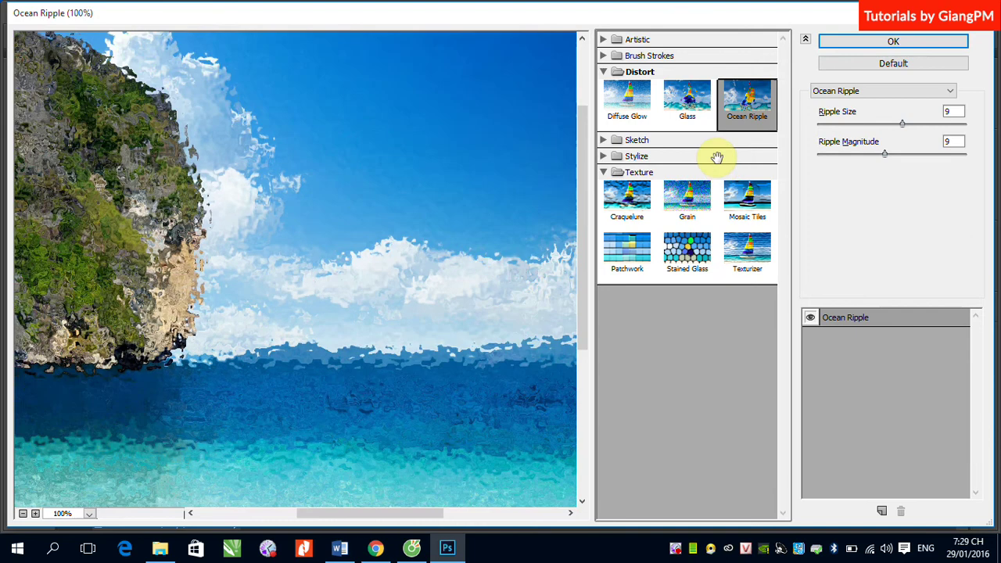
{"action": "key", "text": "ctrl+minus"}
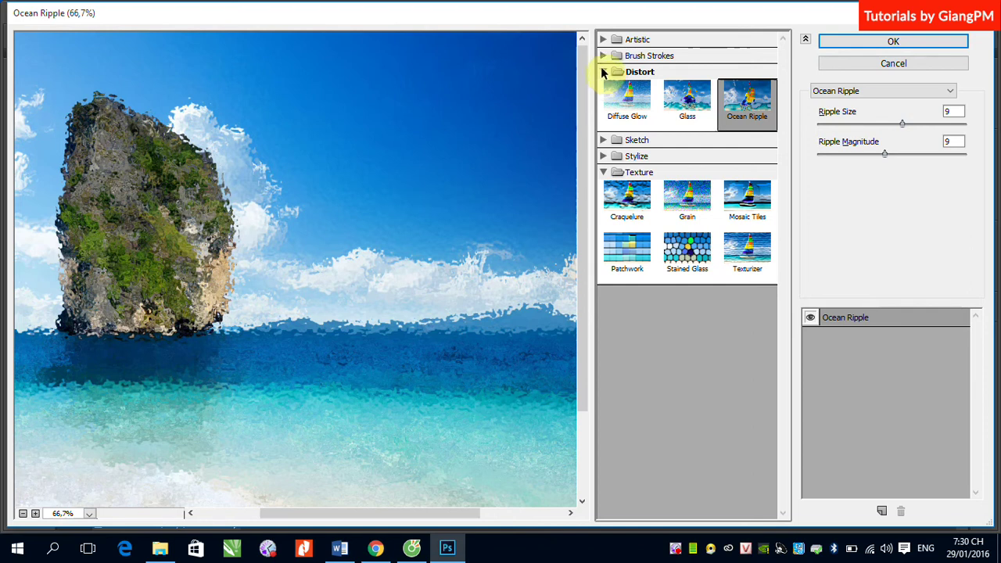
Step: Open the Sketch group and preview Bas Relief, Chalk & Charcoal, Charcoal and Chrome
{"action": "left_click", "coordinate": [603, 72]}
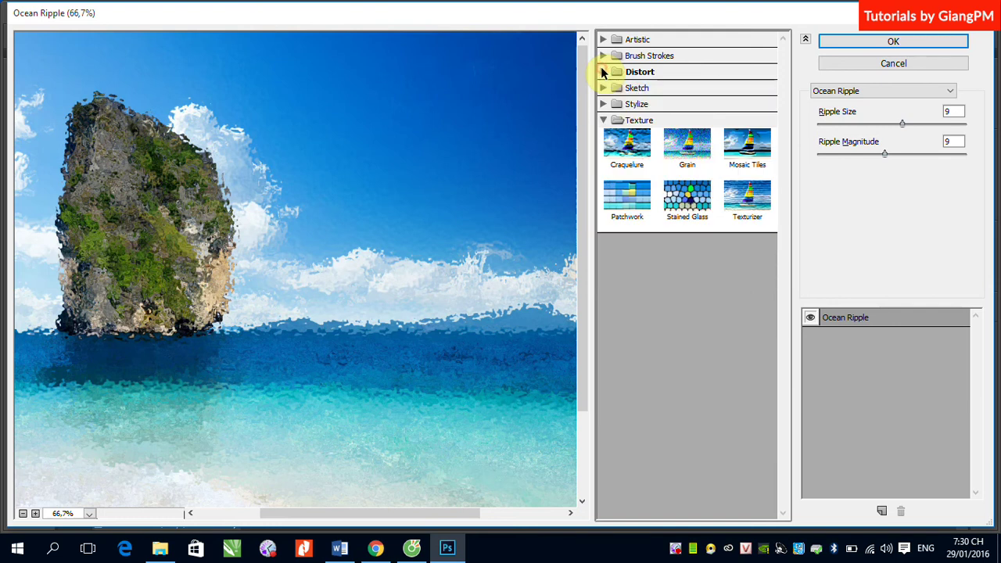
{"action": "left_click", "coordinate": [638, 88]}
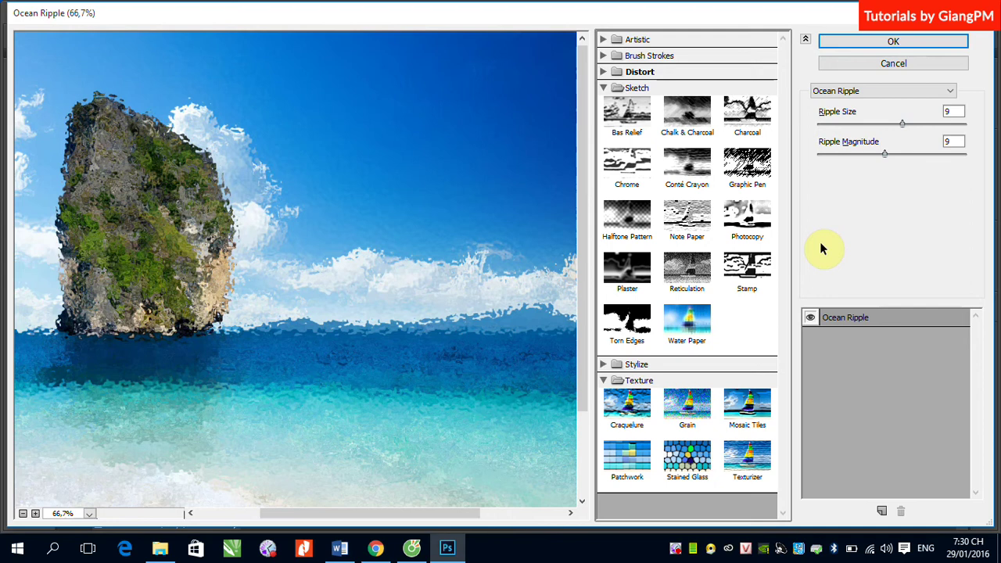
{"action": "left_click", "coordinate": [620, 119]}
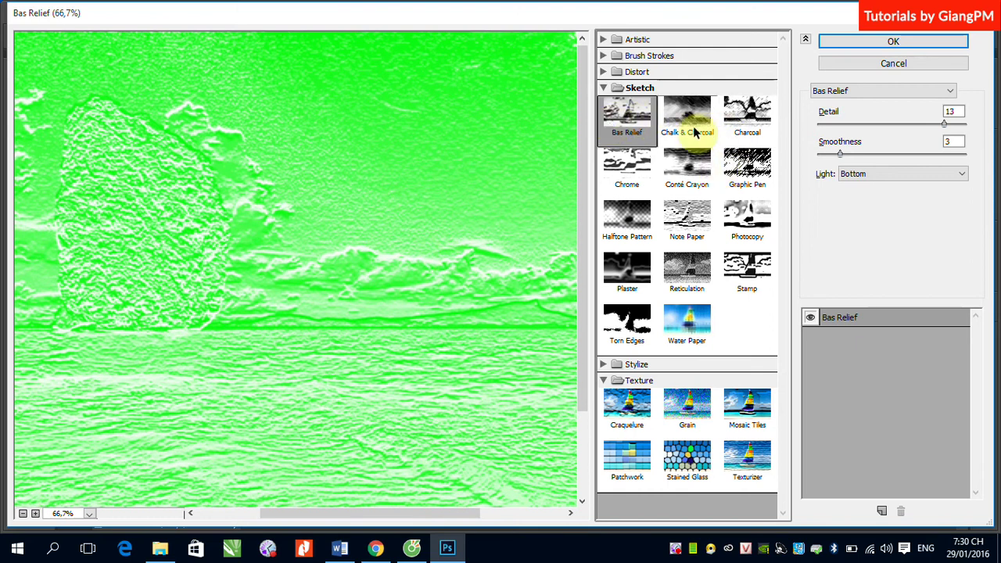
{"action": "left_click", "coordinate": [698, 128]}
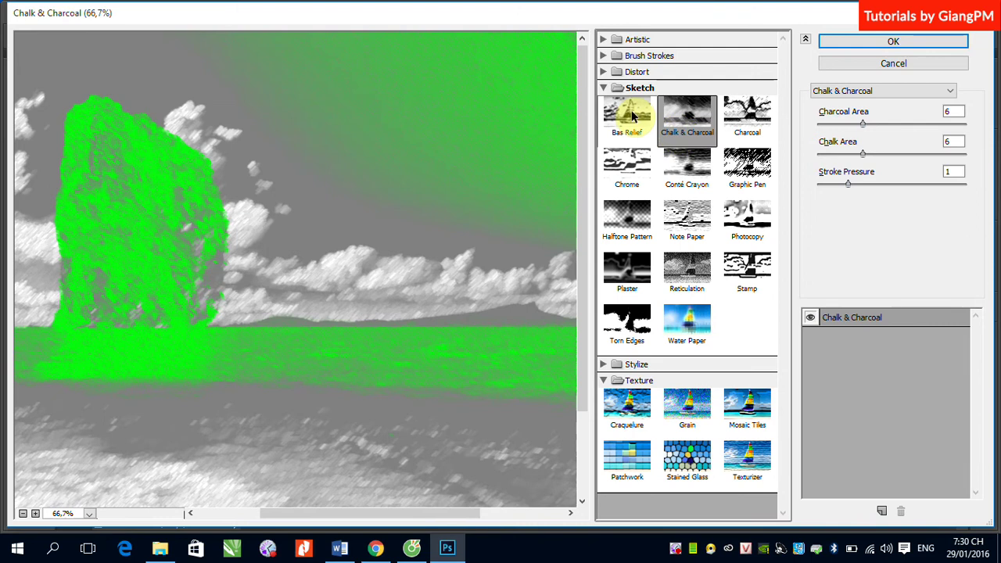
{"action": "left_click", "coordinate": [692, 117]}
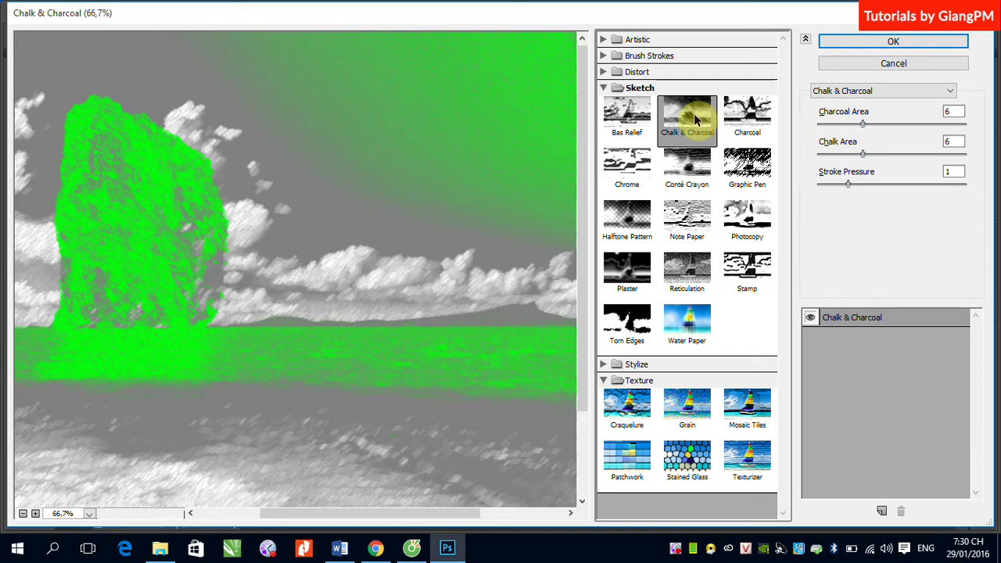
{"action": "left_click", "coordinate": [751, 116]}
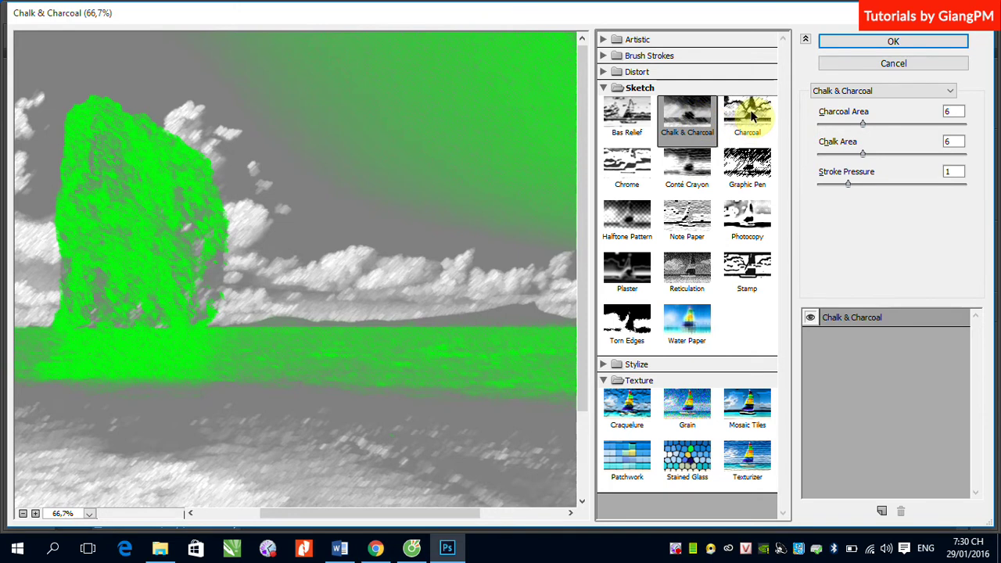
{"action": "left_click", "coordinate": [621, 179]}
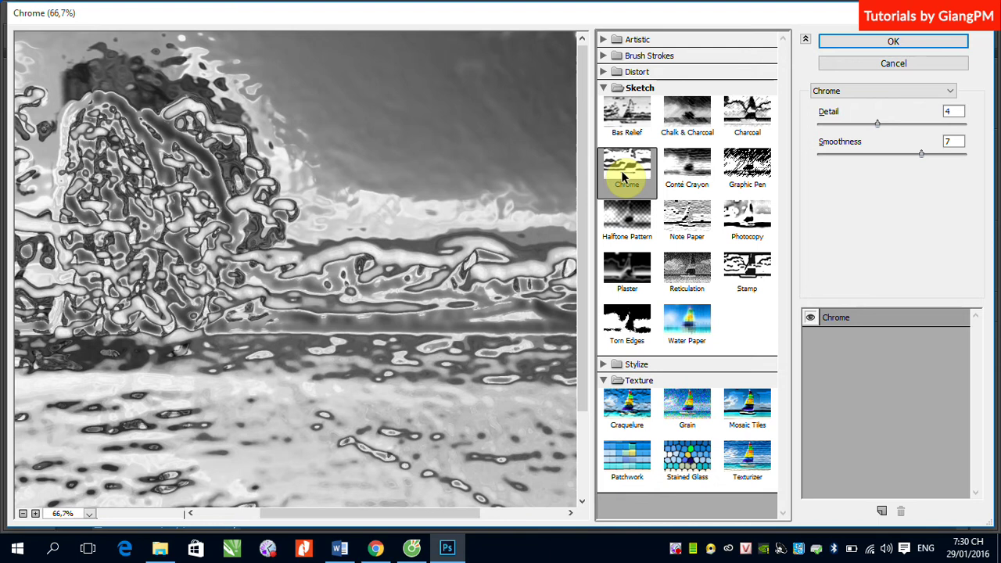
Step: Zoom out and preview Conté Crayon, Graphic Pen, Halftone Pattern, Note Paper, Photocopy and Plaster
{"action": "key", "text": "ctrl+minus"}
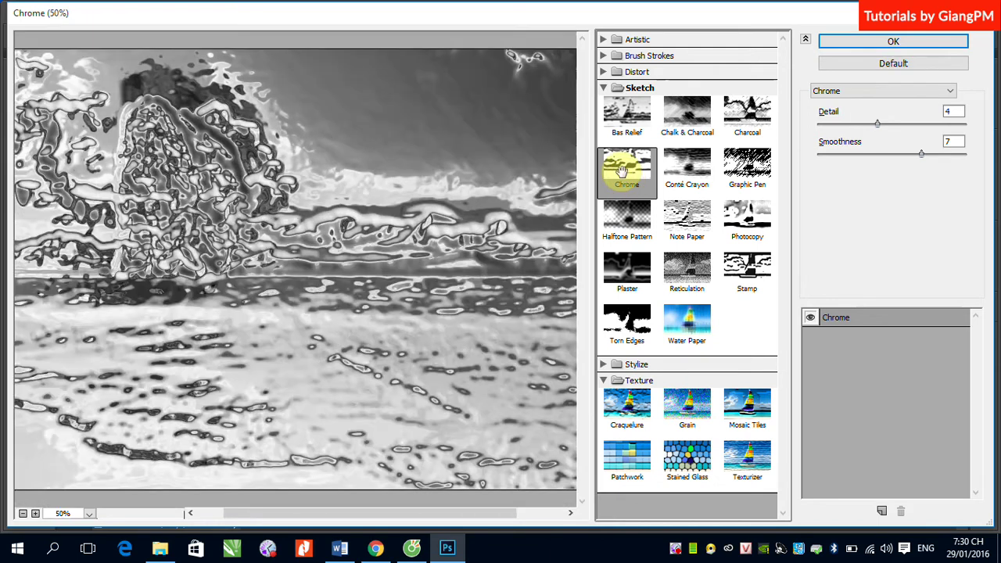
{"action": "key", "text": "ctrl+minus"}
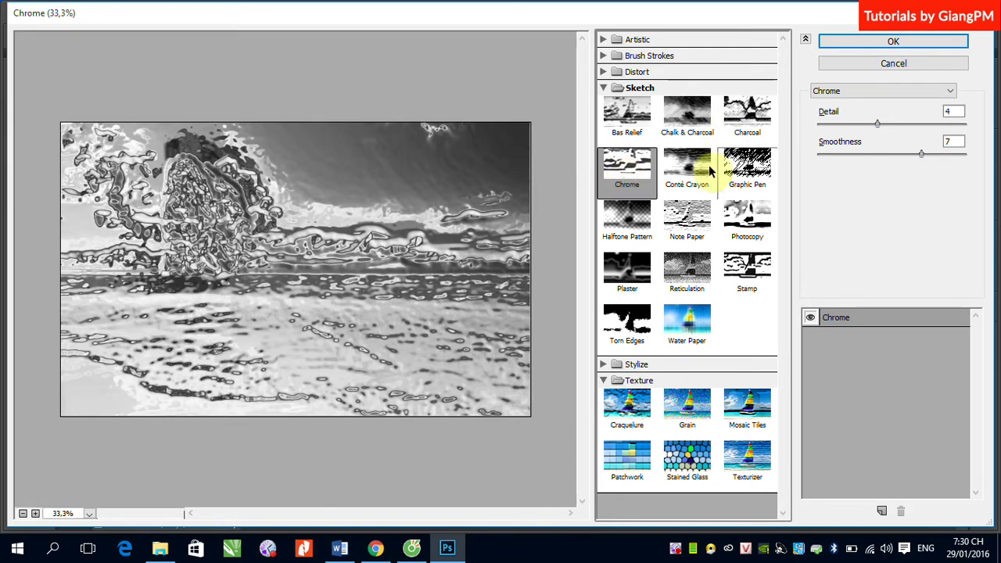
{"action": "left_click", "coordinate": [698, 172]}
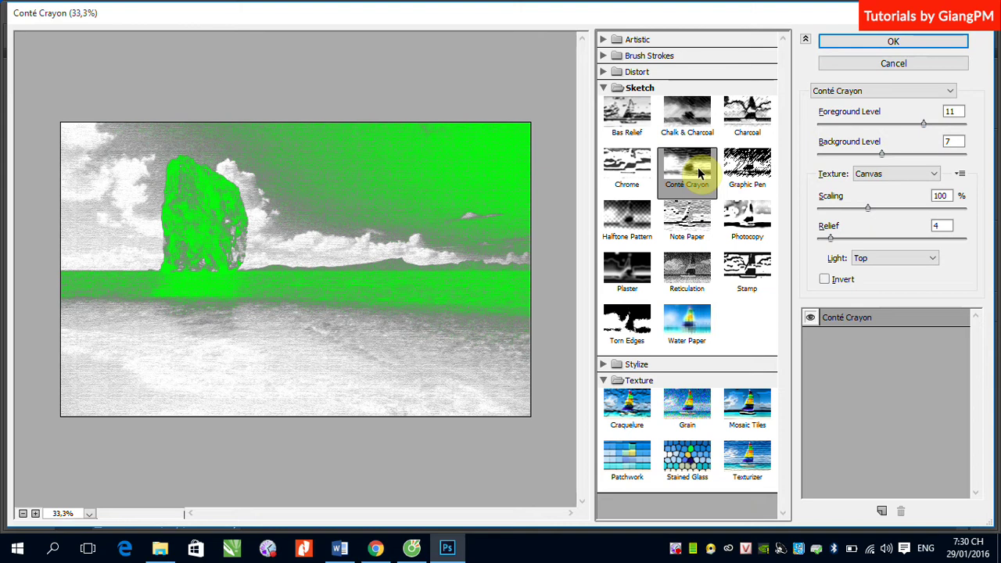
{"action": "left_click", "coordinate": [747, 166]}
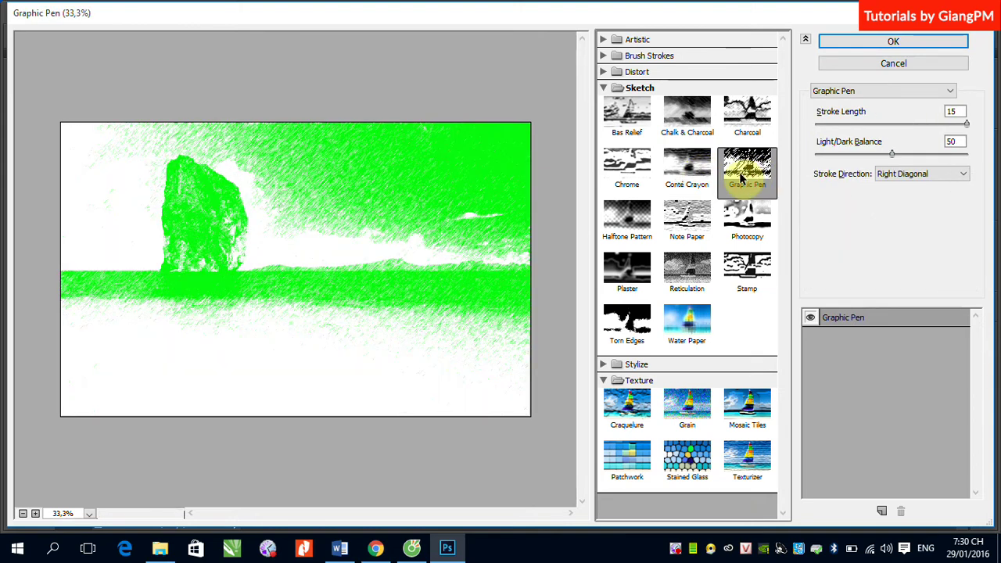
{"action": "left_click", "coordinate": [617, 227]}
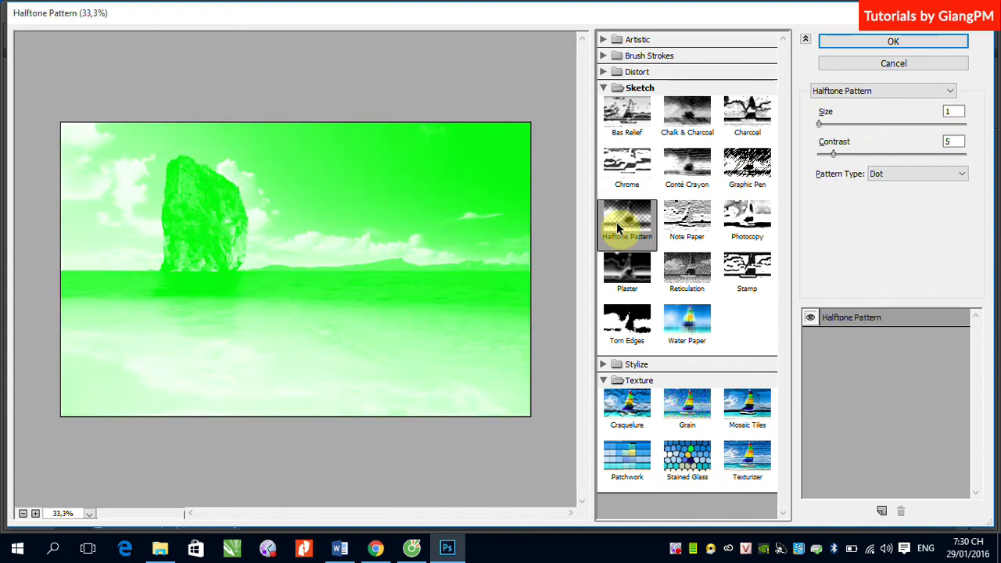
{"action": "left_click", "coordinate": [692, 227]}
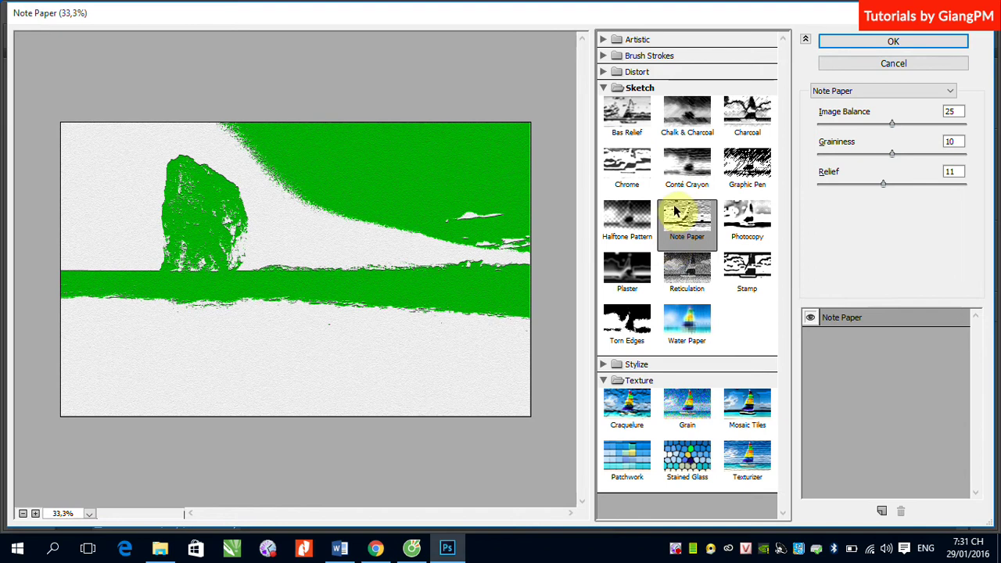
{"action": "left_click", "coordinate": [757, 225]}
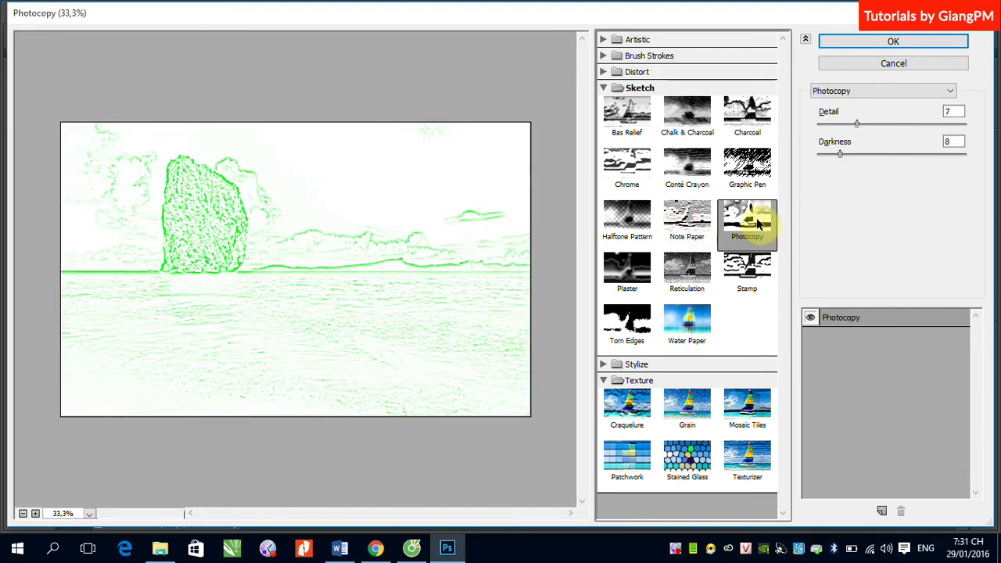
{"action": "left_click", "coordinate": [618, 266]}
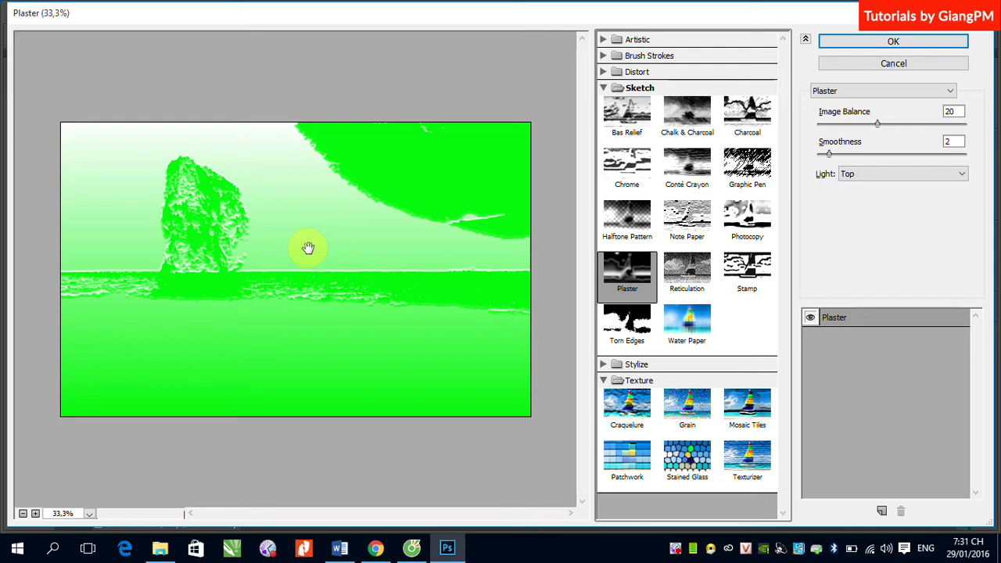
Step: Cancel the Plaster filter and set the foreground colour to yellow
{"action": "left_click", "coordinate": [893, 63]}
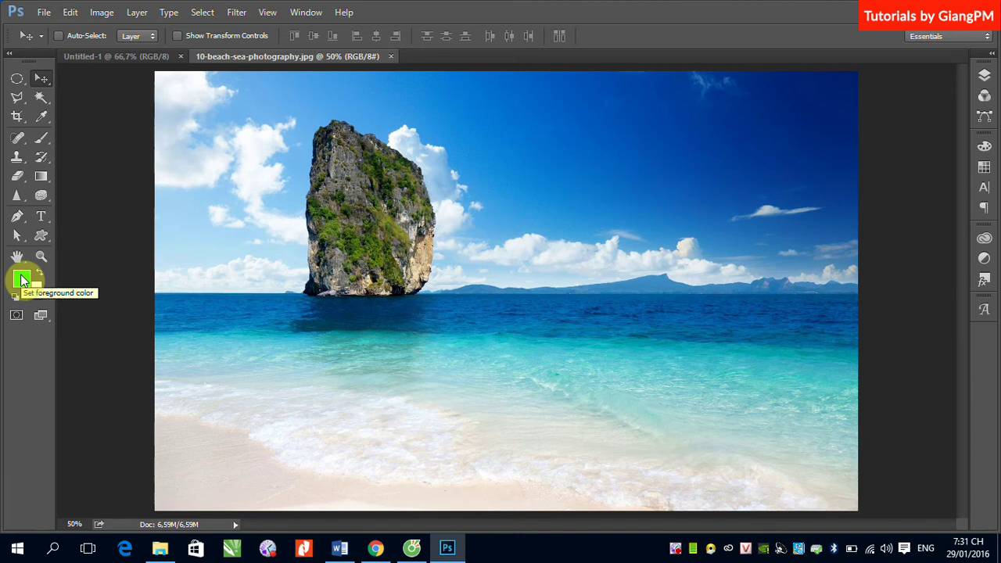
{"action": "left_click", "coordinate": [21, 280]}
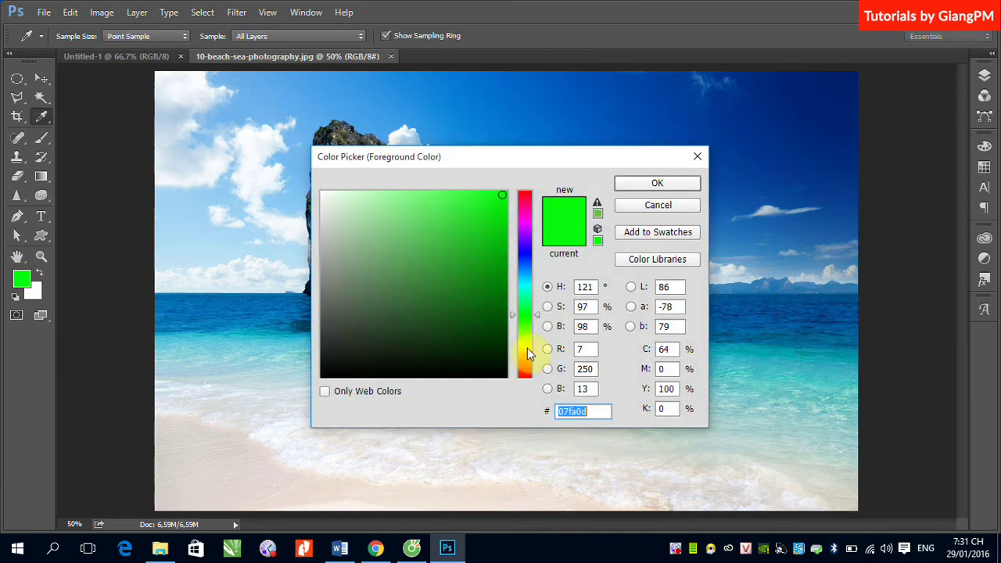
{"action": "left_click", "coordinate": [527, 348]}
{"action": "left_click", "coordinate": [657, 183]}
Step: Reopen Filter Gallery from the Filter menu, now showing Craquelure
{"action": "key", "text": "v"}
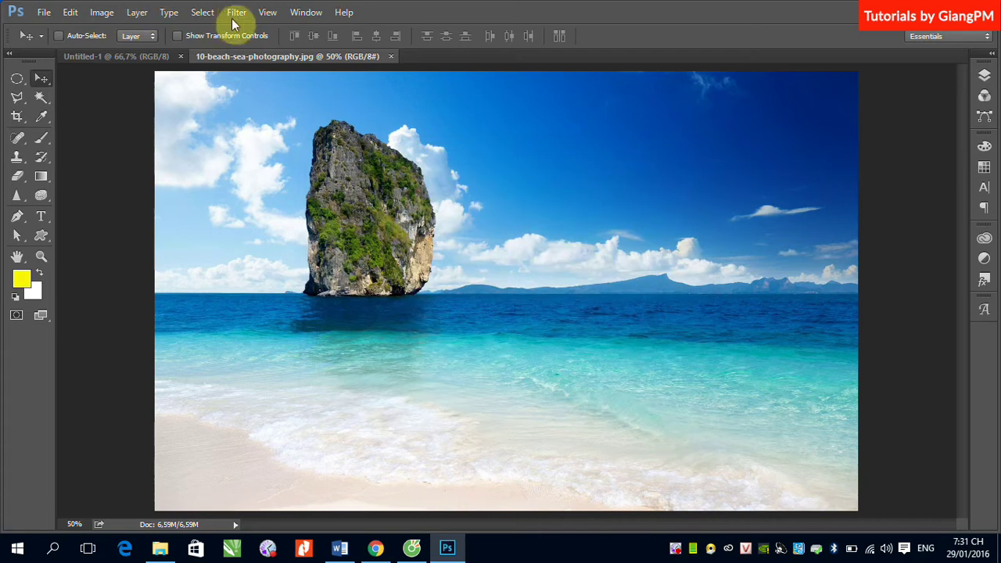
{"action": "left_click", "coordinate": [236, 12]}
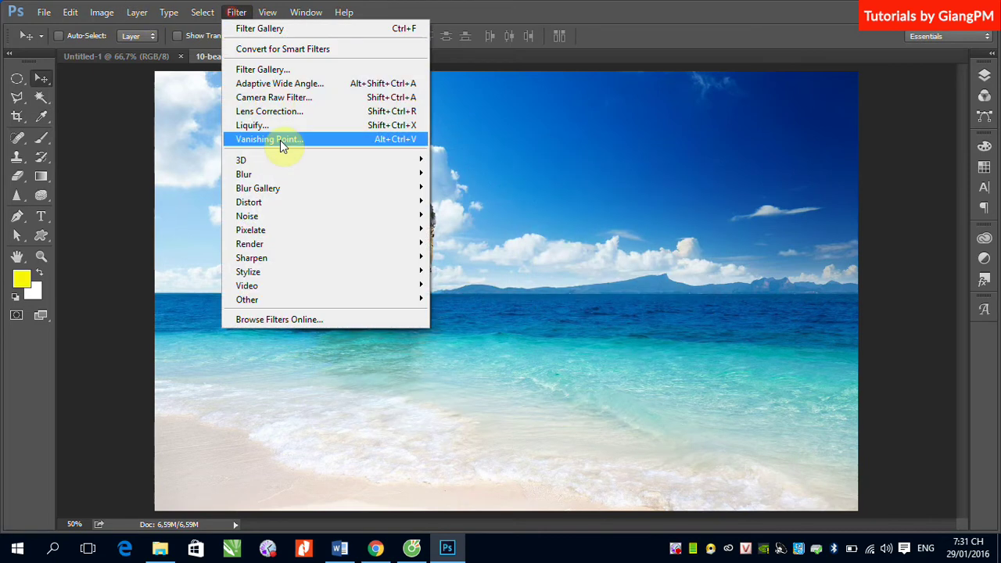
{"action": "left_click", "coordinate": [258, 69]}
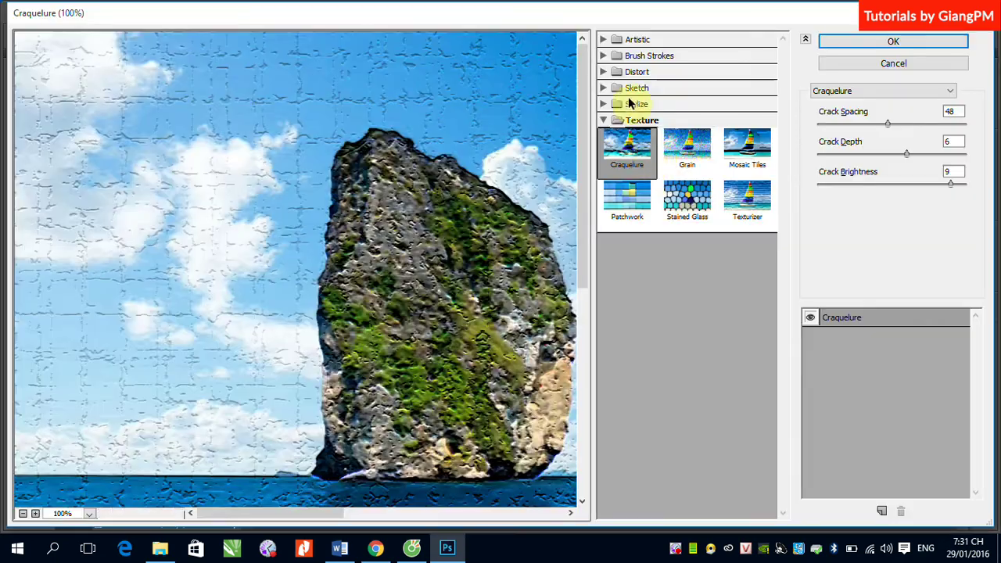
Step: Expand the Sketch filters and preview Bas Relief and Chalk & Charcoal, zoomed out to the whole photo
{"action": "left_click", "coordinate": [637, 88]}
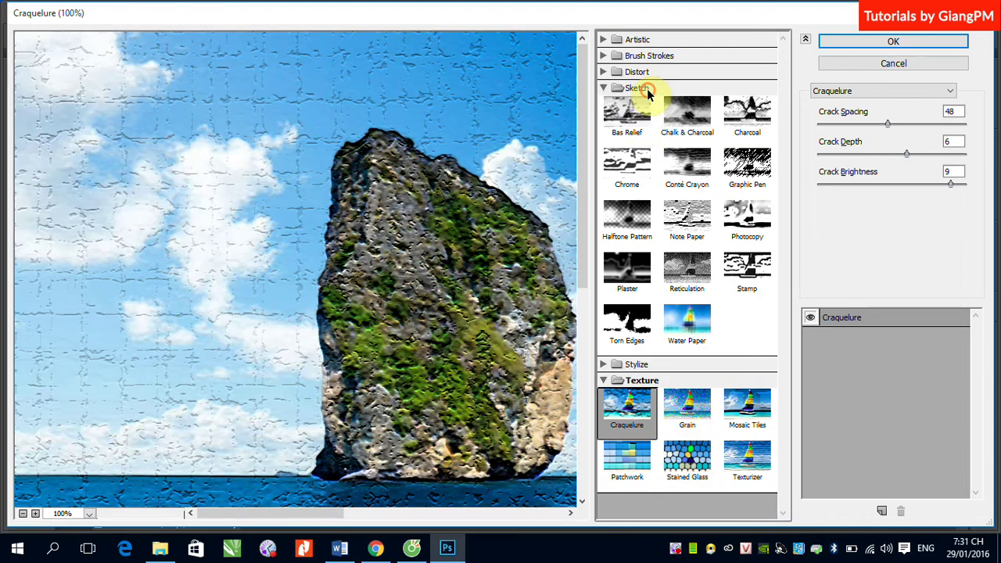
{"action": "left_click", "coordinate": [633, 117]}
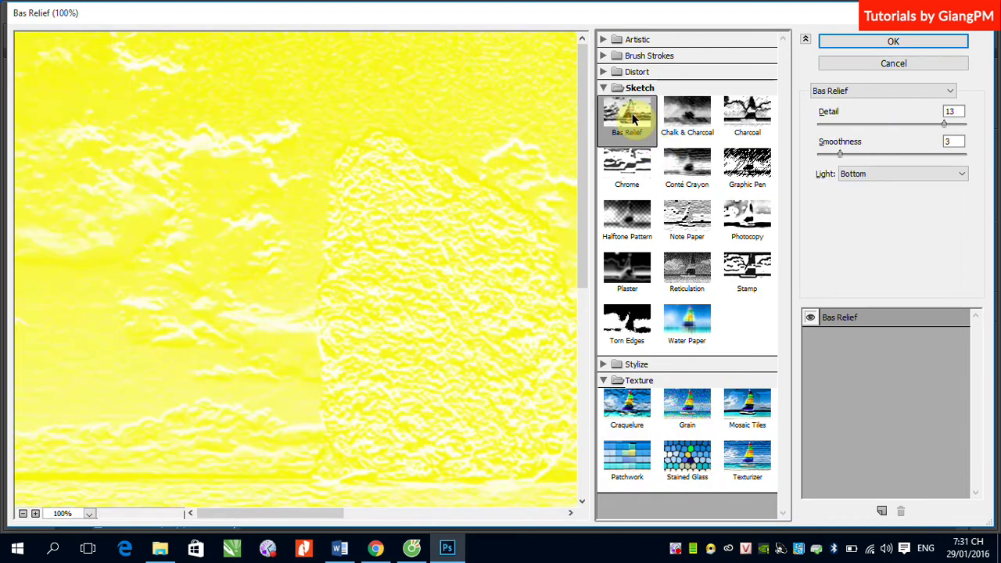
{"action": "key", "text": "ctrl+minus"}
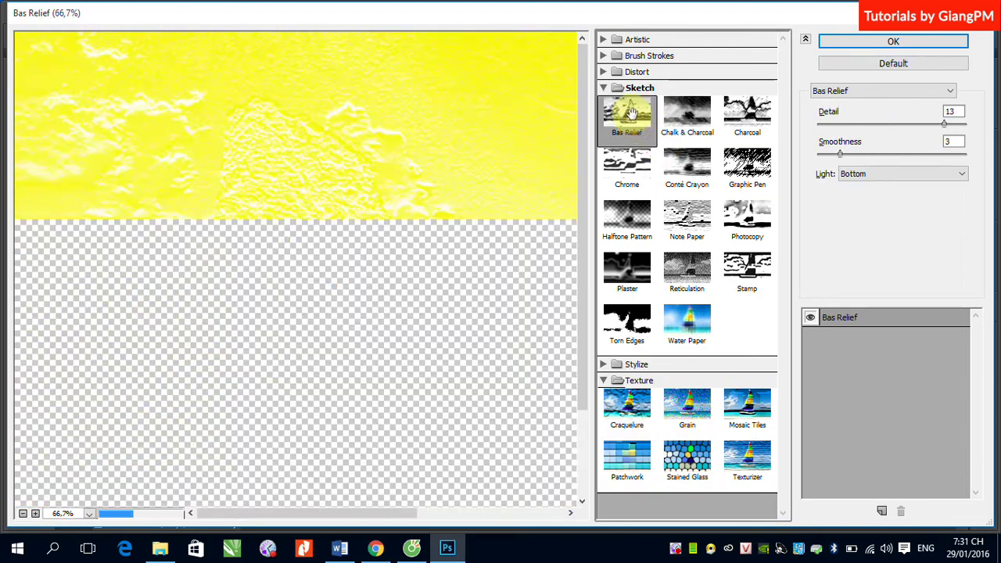
{"action": "key", "text": "ctrl+minus"}
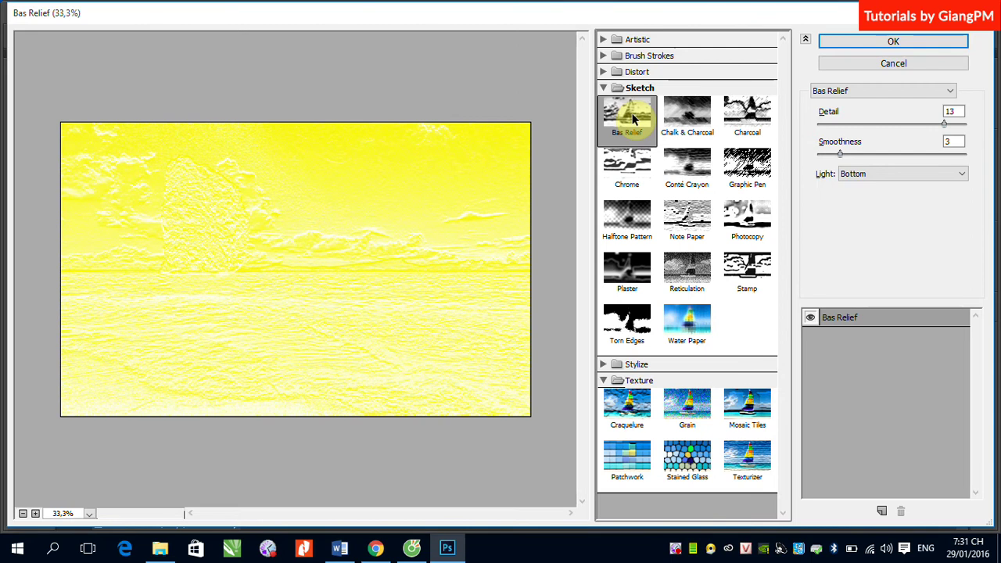
{"action": "left_click", "coordinate": [692, 110]}
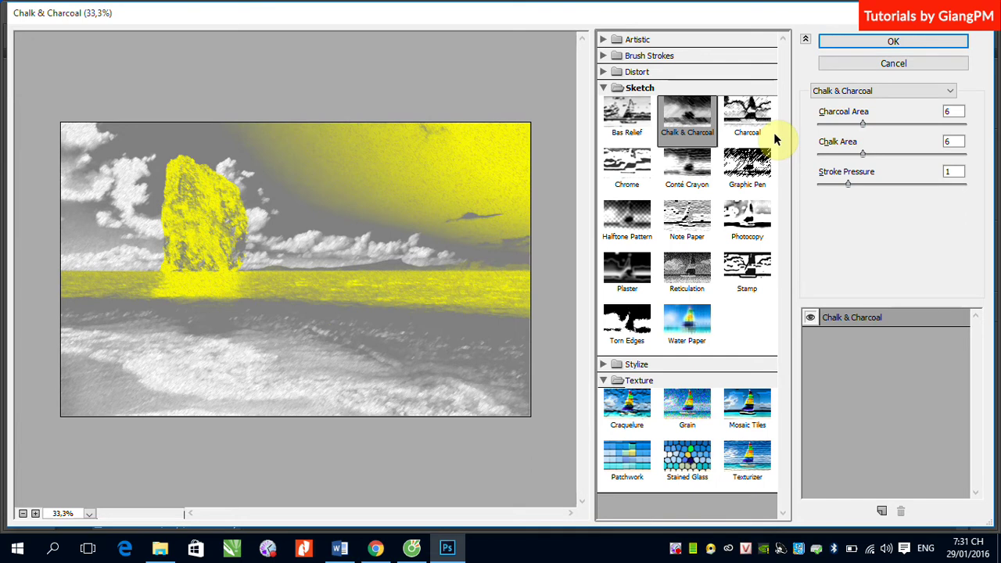
Step: Preview Charcoal with Thickness 2, then switch to Chrome with Smoothness 1
{"action": "left_click", "coordinate": [756, 119]}
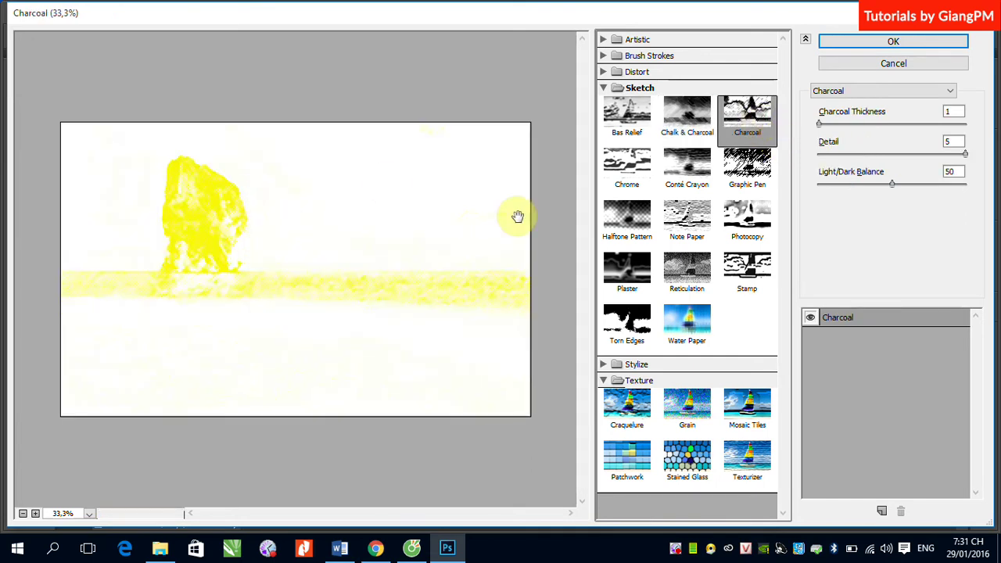
{"action": "mouse_move", "coordinate": [892, 185]}
{"action": "left_mouse_down"}
{"action": "mouse_move", "coordinate": [843, 191]}
{"action": "mouse_move", "coordinate": [899, 192]}
{"action": "left_mouse_up"}
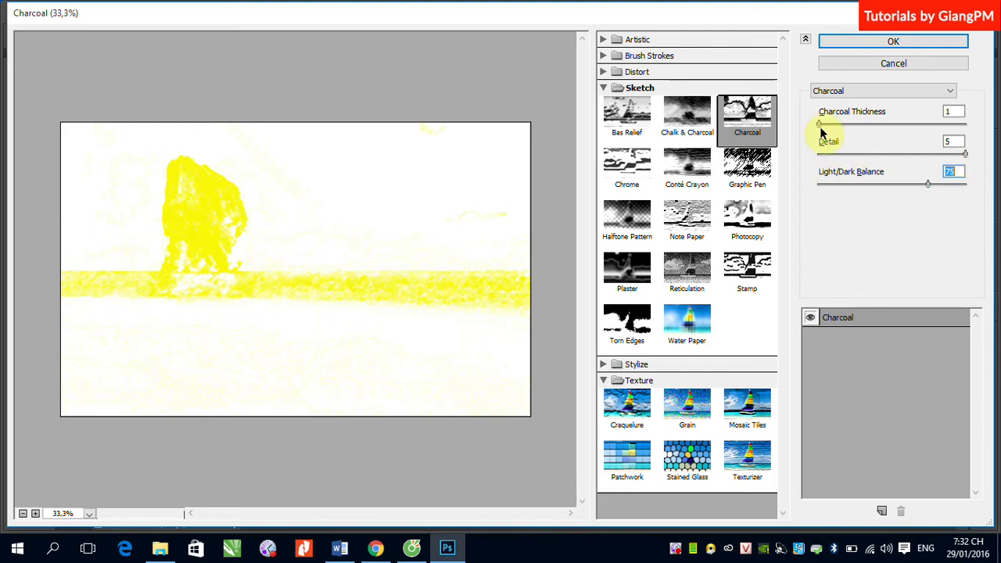
{"action": "left_click_drag", "start_coordinate": [819, 124], "coordinate": [897, 132]}
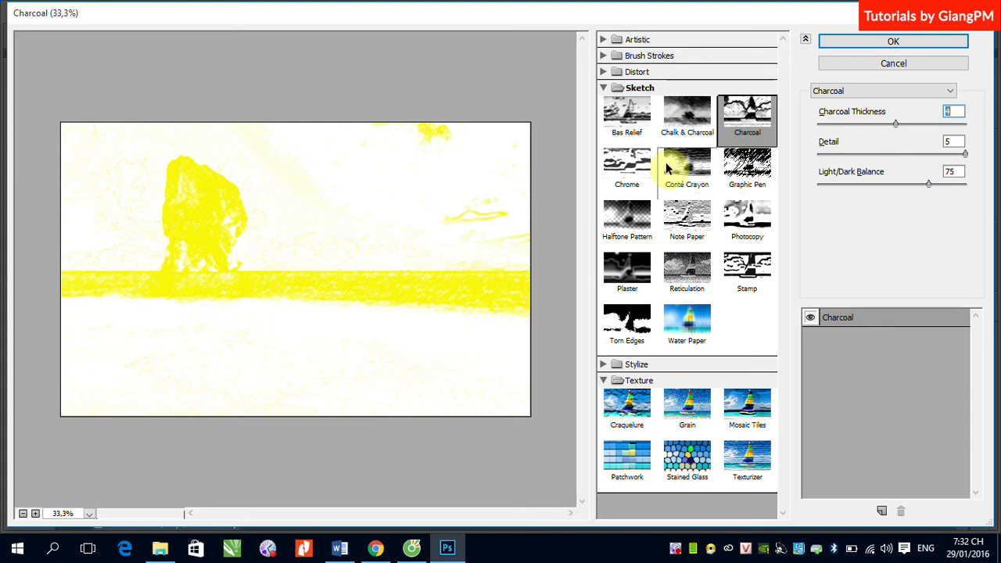
{"action": "left_click", "coordinate": [626, 165]}
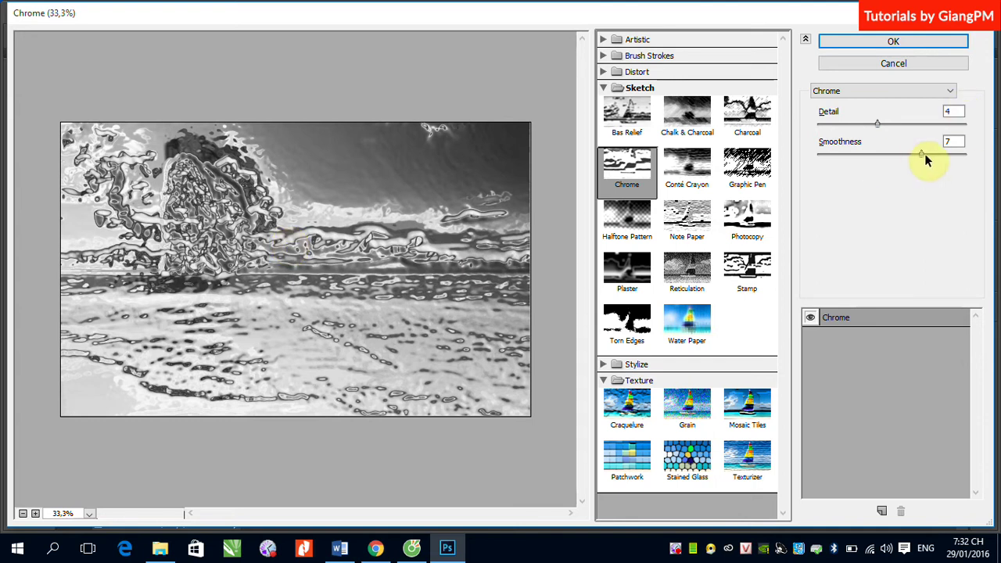
{"action": "left_click_drag", "start_coordinate": [917, 154], "coordinate": [831, 156]}
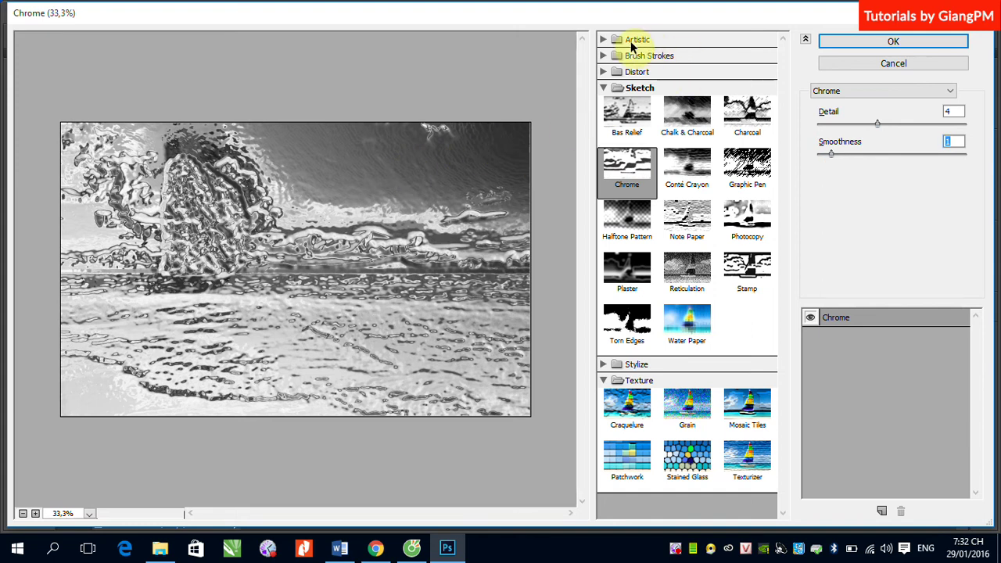
Step: Show the Artistic filters and try Plastic Wrap, then Chrome again, then Conté Crayon
{"action": "left_click", "coordinate": [604, 39]}
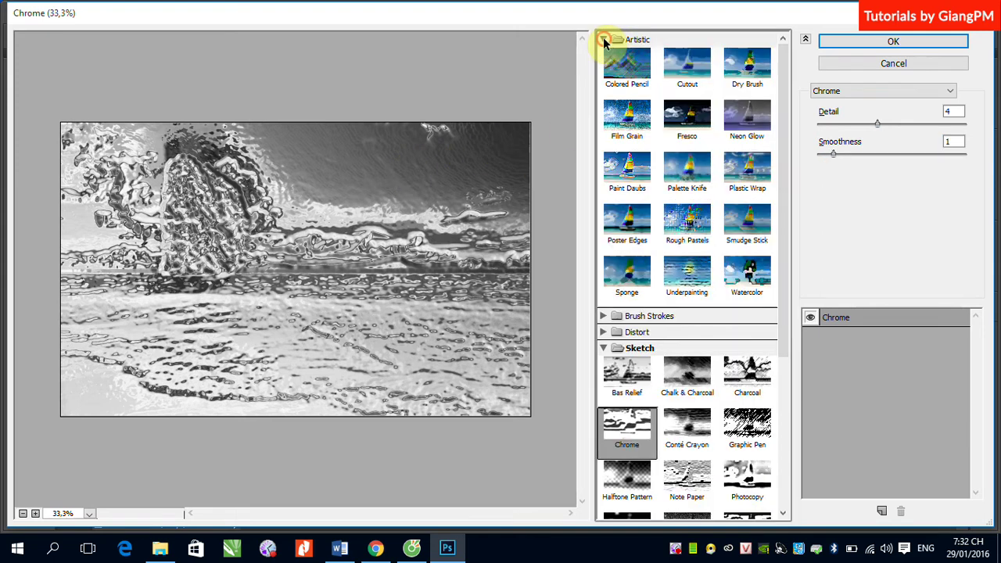
{"action": "left_click", "coordinate": [754, 174]}
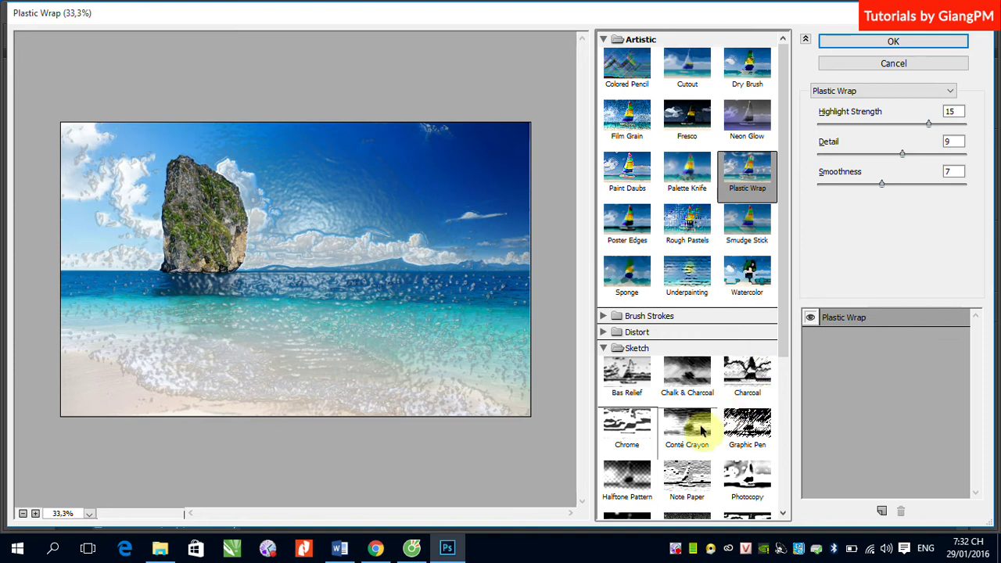
{"action": "left_click", "coordinate": [635, 441]}
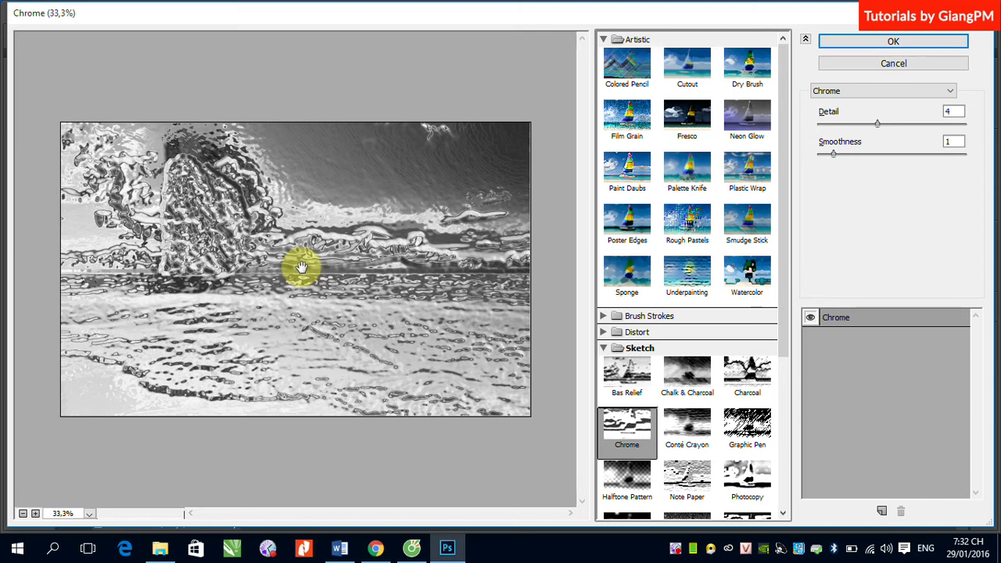
{"action": "left_click", "coordinate": [701, 431]}
{"action": "scroll", "coordinate": [603, 369], "scroll_direction": "down", "scroll_amount": 1}
Step: Preview Graphic Pen, Photocopy, Plaster, Reticulation, Stamp and Torn Edges, ending on Water Paper
{"action": "left_click", "coordinate": [760, 395]}
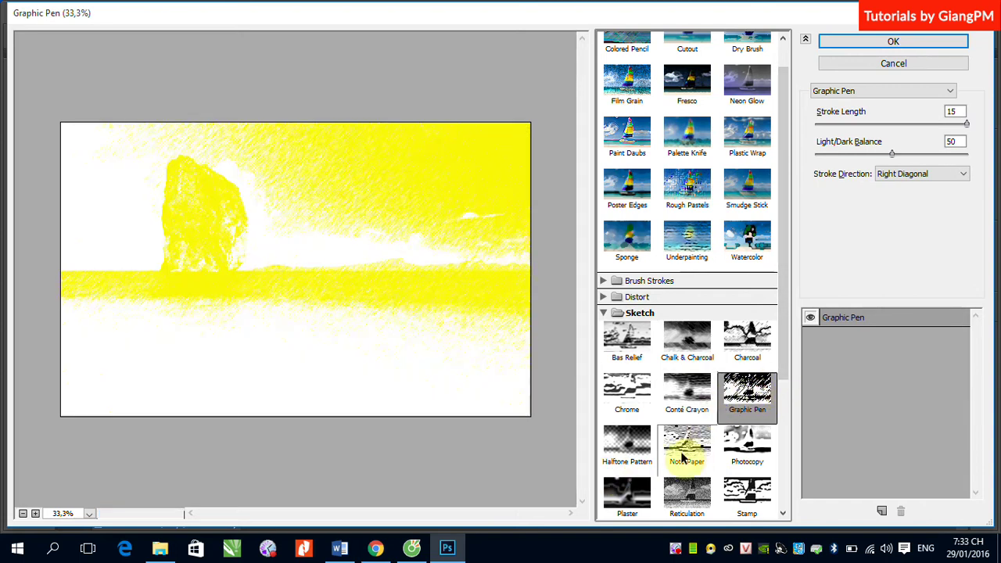
{"action": "left_click", "coordinate": [753, 446]}
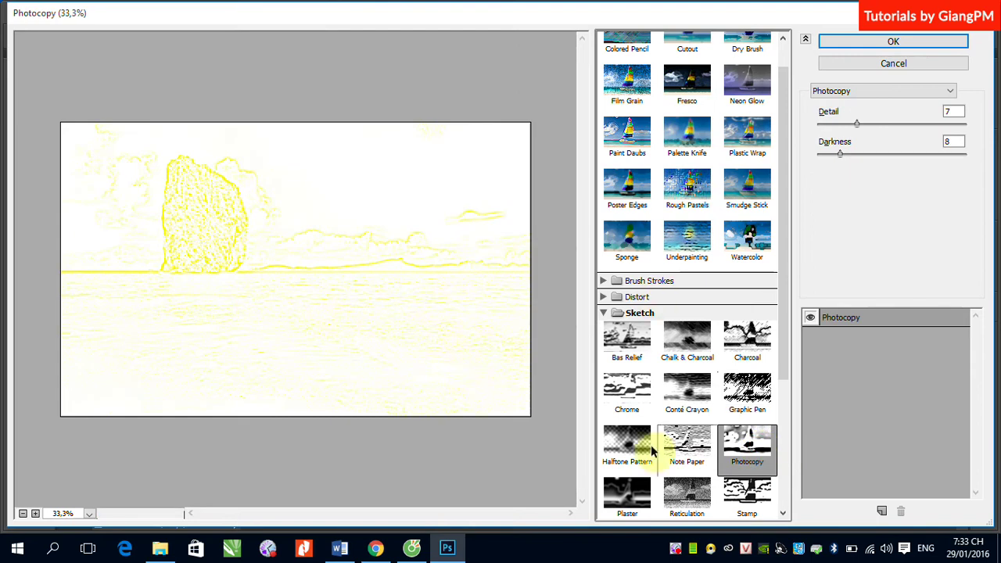
{"action": "left_click", "coordinate": [625, 485]}
{"action": "scroll", "coordinate": [625, 357], "scroll_direction": "down", "scroll_amount": 1}
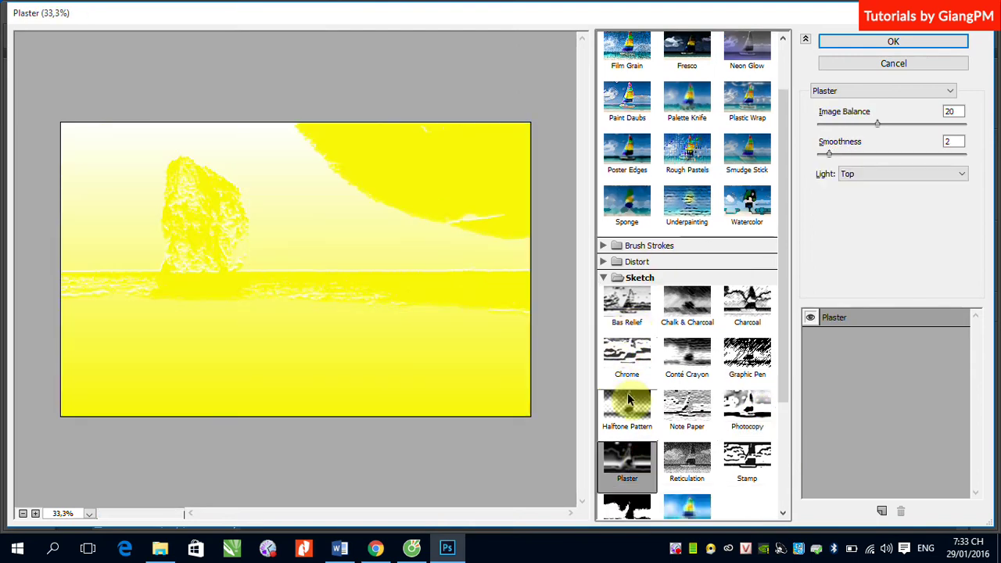
{"action": "scroll", "coordinate": [626, 391], "scroll_direction": "down", "scroll_amount": 3}
{"action": "left_click", "coordinate": [696, 368]}
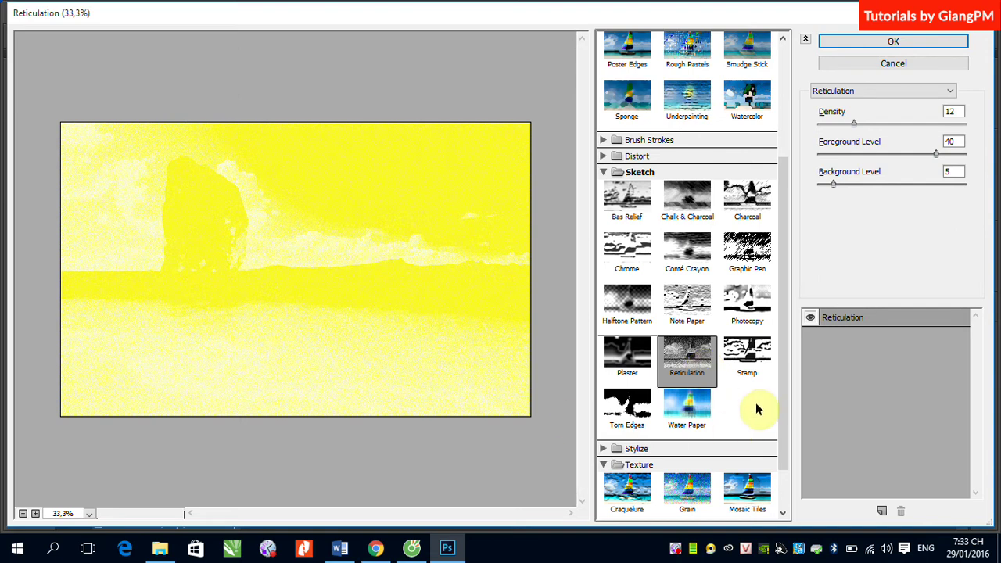
{"action": "left_click", "coordinate": [771, 360]}
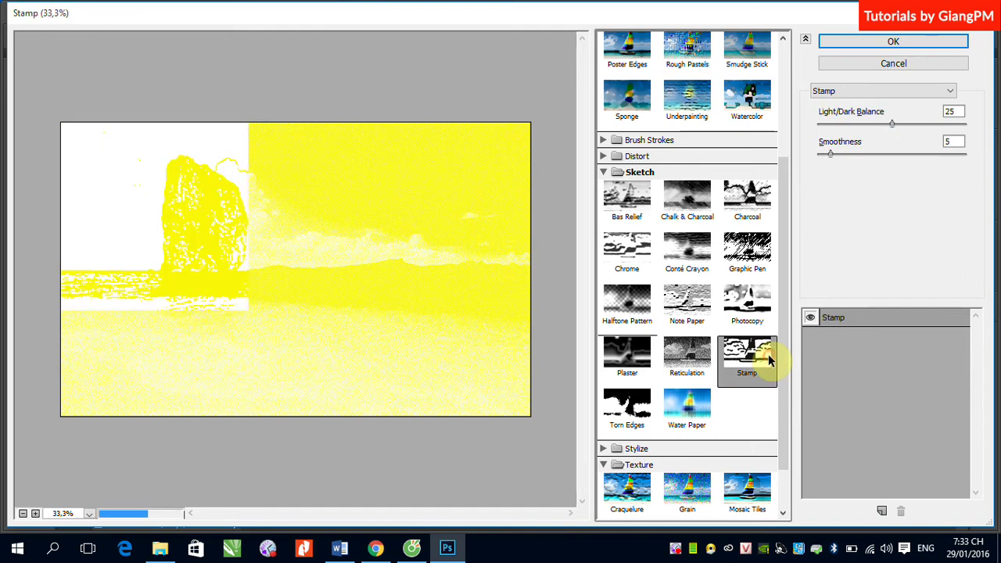
{"action": "left_click", "coordinate": [632, 414]}
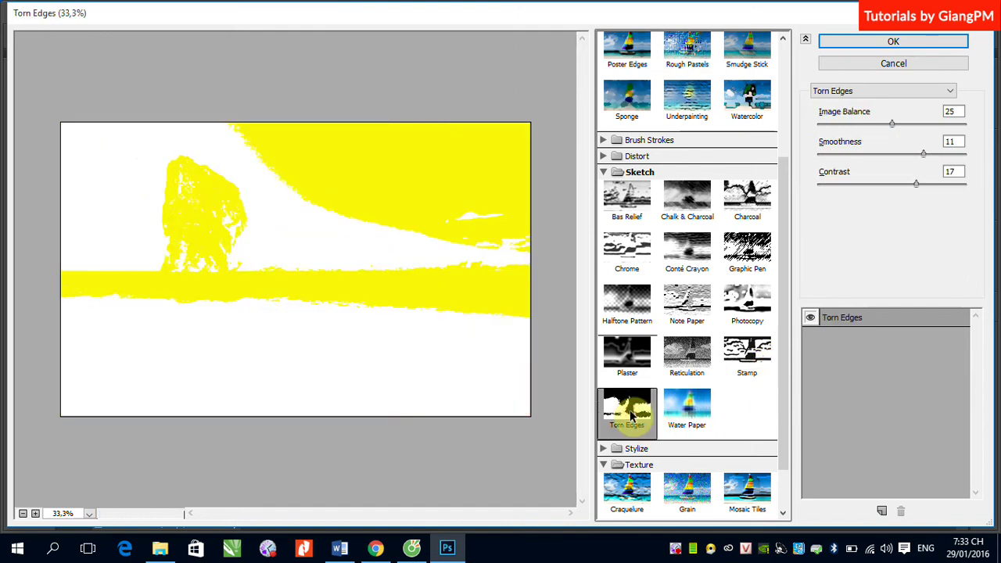
{"action": "left_click", "coordinate": [691, 413]}
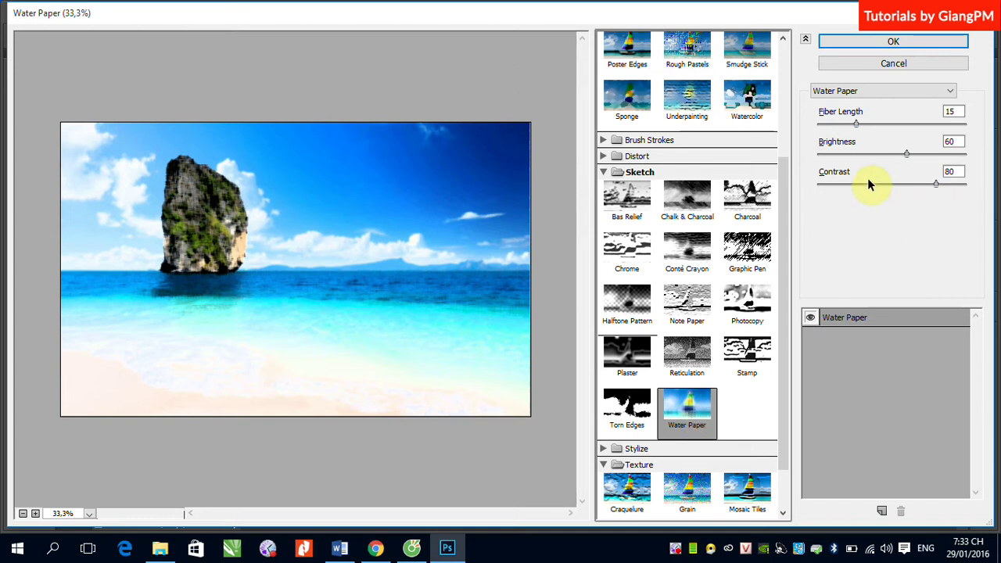
Step: Adjust the Water Paper fiber length and set Brightness 76 and Contrast 49
{"action": "mouse_move", "coordinate": [857, 124]}
{"action": "left_mouse_down"}
{"action": "mouse_move", "coordinate": [931, 126]}
{"action": "mouse_move", "coordinate": [879, 133]}
{"action": "left_mouse_up"}
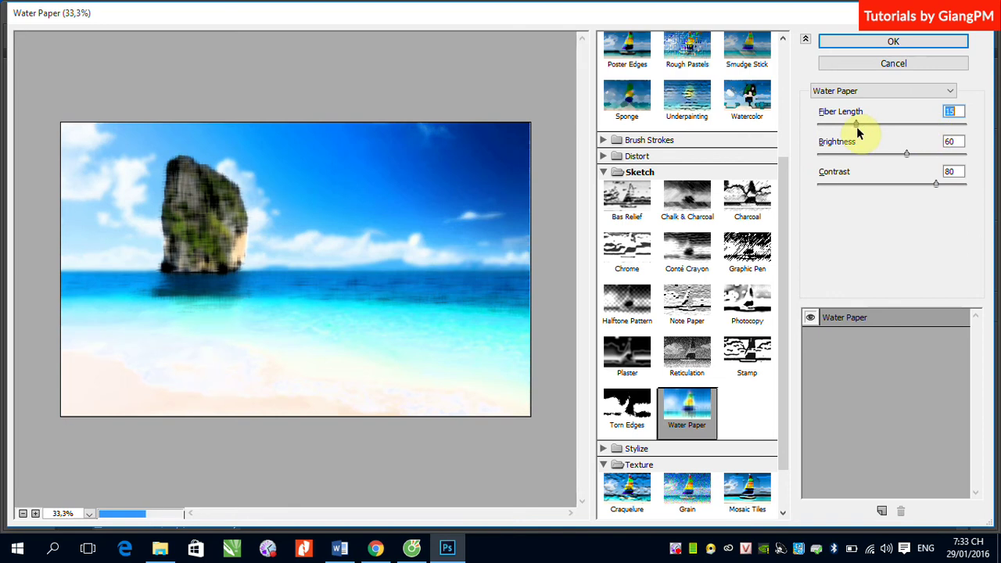
{"action": "left_click", "coordinate": [906, 155]}
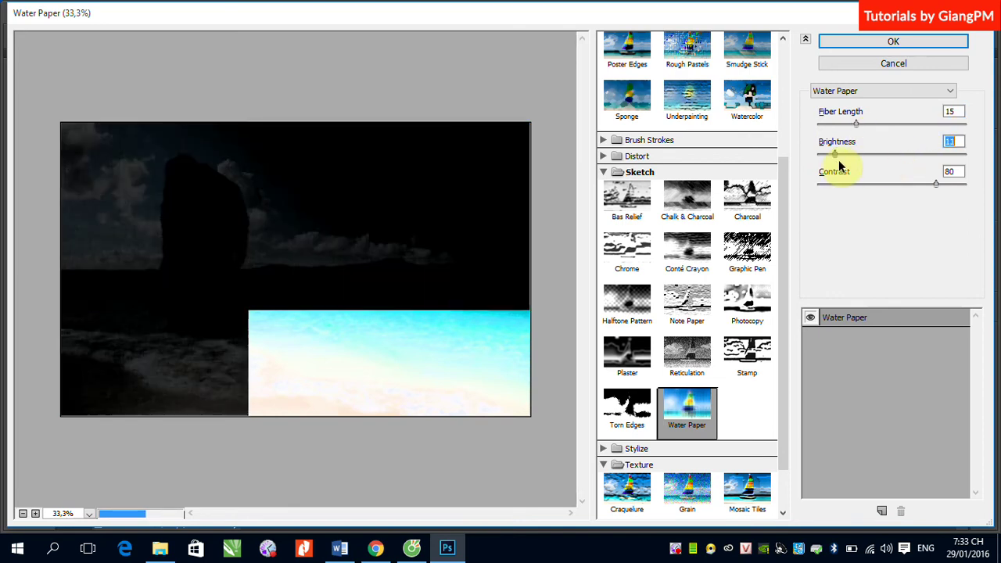
{"action": "mouse_move", "coordinate": [837, 162]}
{"action": "left_mouse_down"}
{"action": "mouse_move", "coordinate": [931, 170]}
{"action": "mouse_move", "coordinate": [858, 192]}
{"action": "mouse_move", "coordinate": [890, 192]}
{"action": "left_mouse_up"}
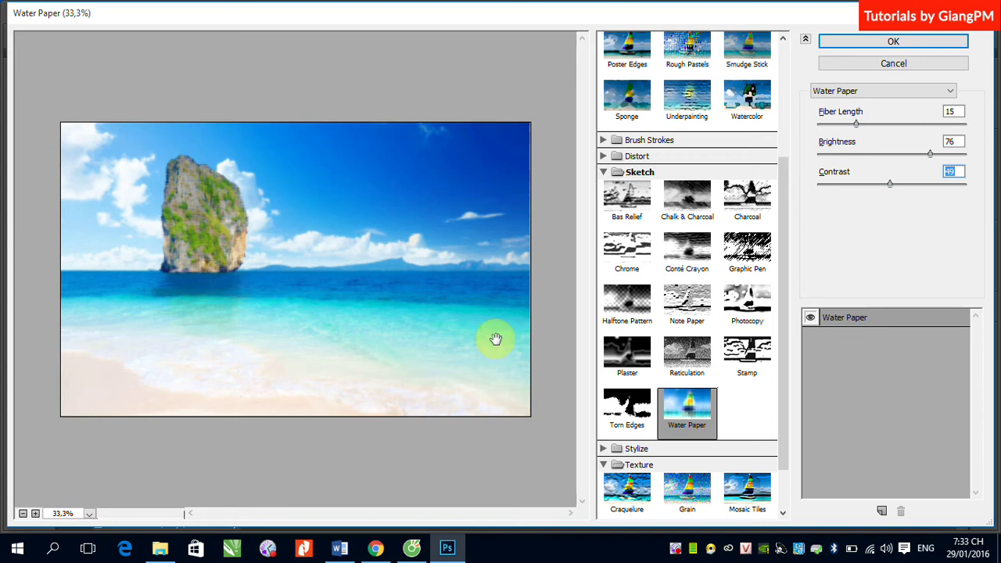
{"action": "left_click_drag", "start_coordinate": [496, 337], "coordinate": [424, 285]}
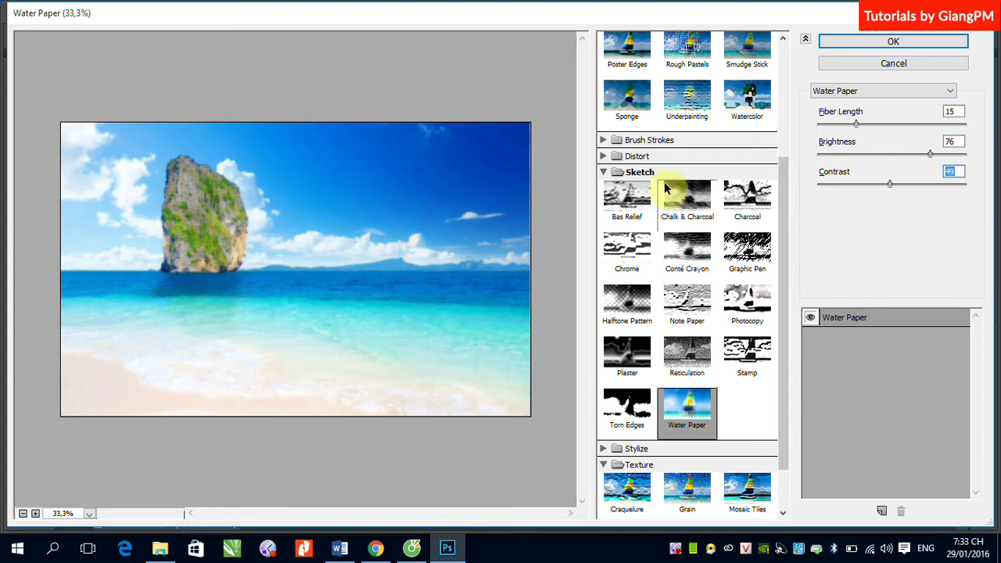
Step: Collapse Sketch and Artistic, preview Glowing Edges from Stylize, then Craquelure from Texture
{"action": "left_click", "coordinate": [603, 172]}
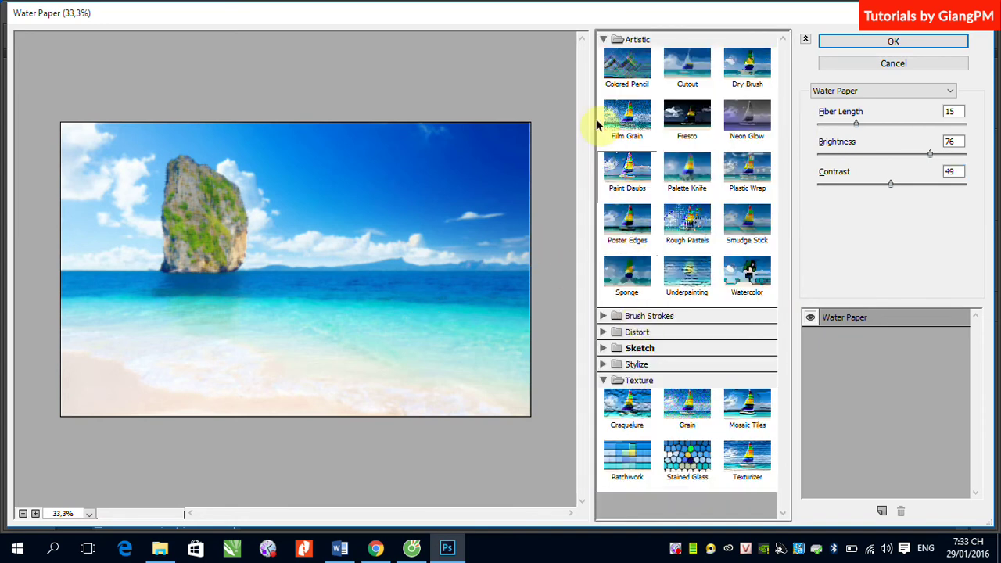
{"action": "left_click", "coordinate": [603, 39]}
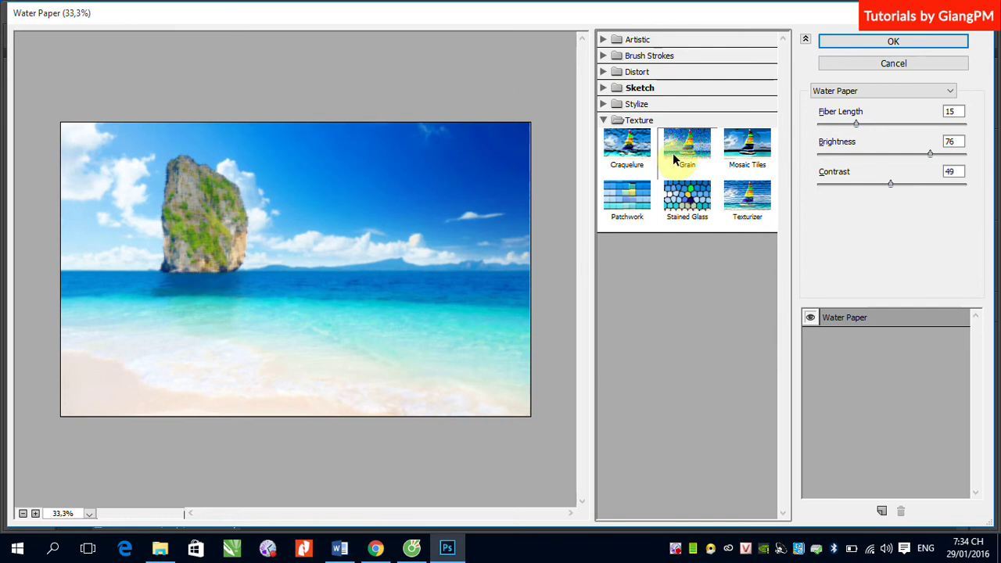
{"action": "left_click", "coordinate": [643, 104]}
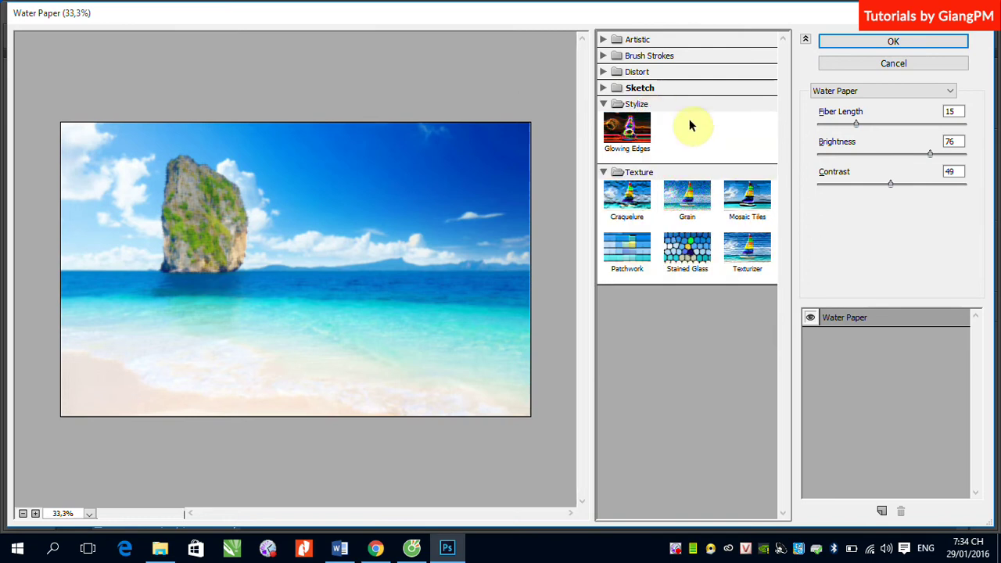
{"action": "left_click", "coordinate": [626, 131]}
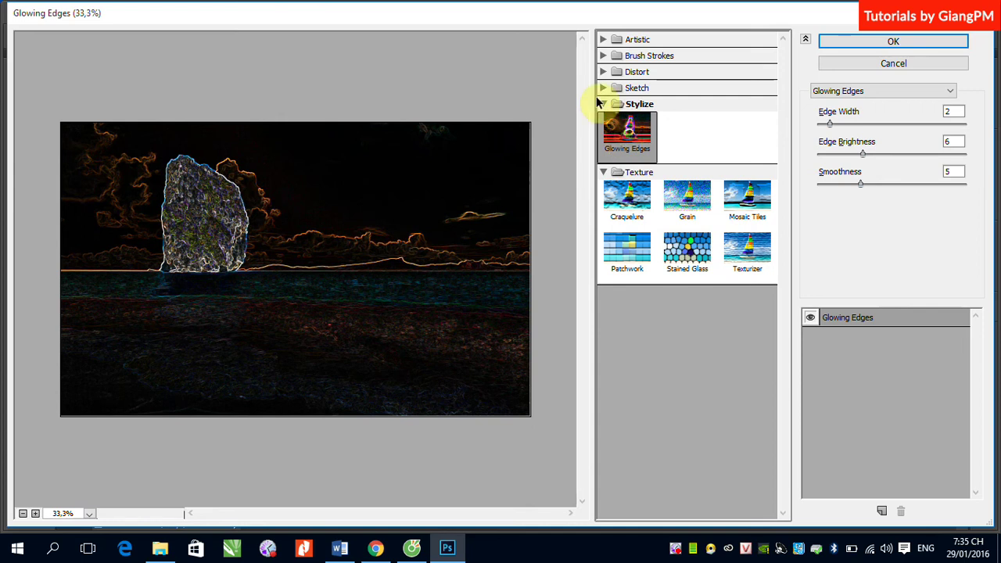
{"action": "left_click", "coordinate": [603, 103]}
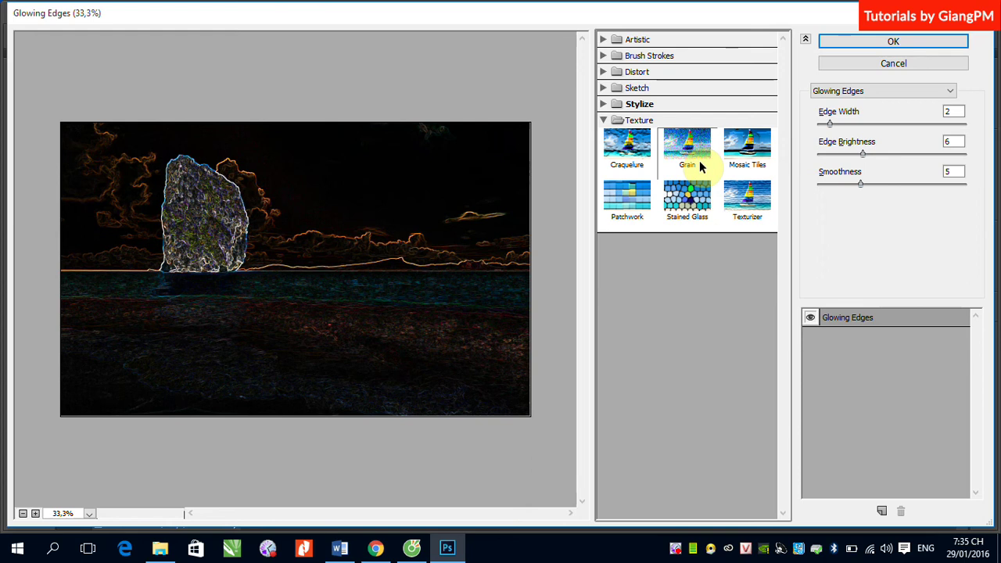
{"action": "left_click", "coordinate": [618, 143]}
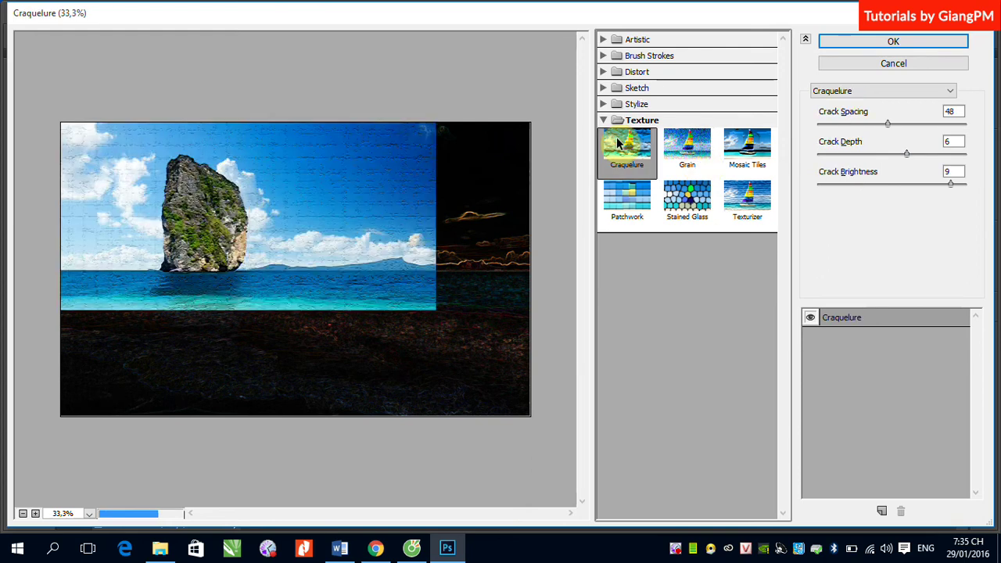
Step: Zoom the preview to 54.4% and set Crack Spacing 54, Depth 9, and Brightness from 2 to 7
{"action": "key", "text": "ctrl"}
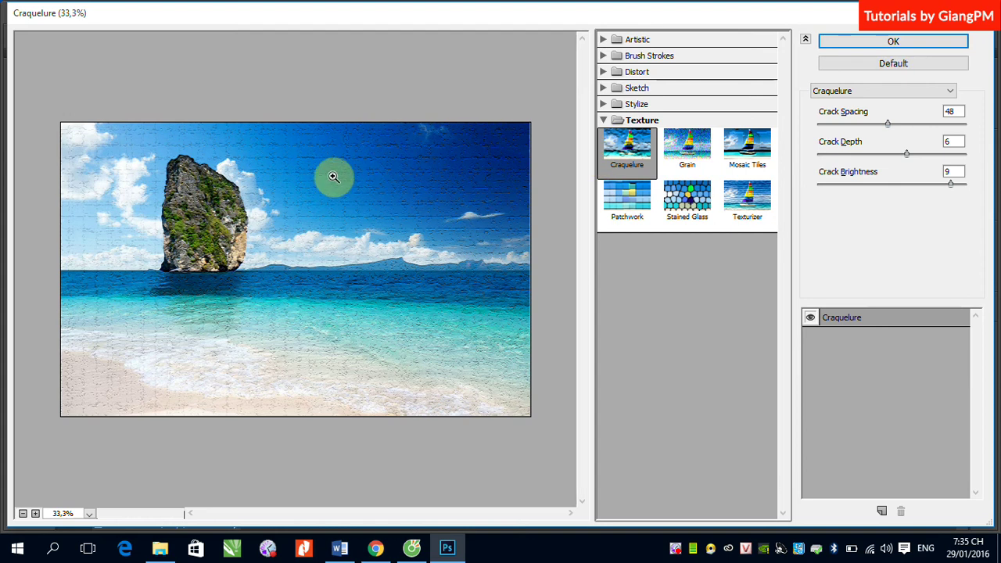
{"action": "left_click", "coordinate": [506, 355], "text": "ctrl"}
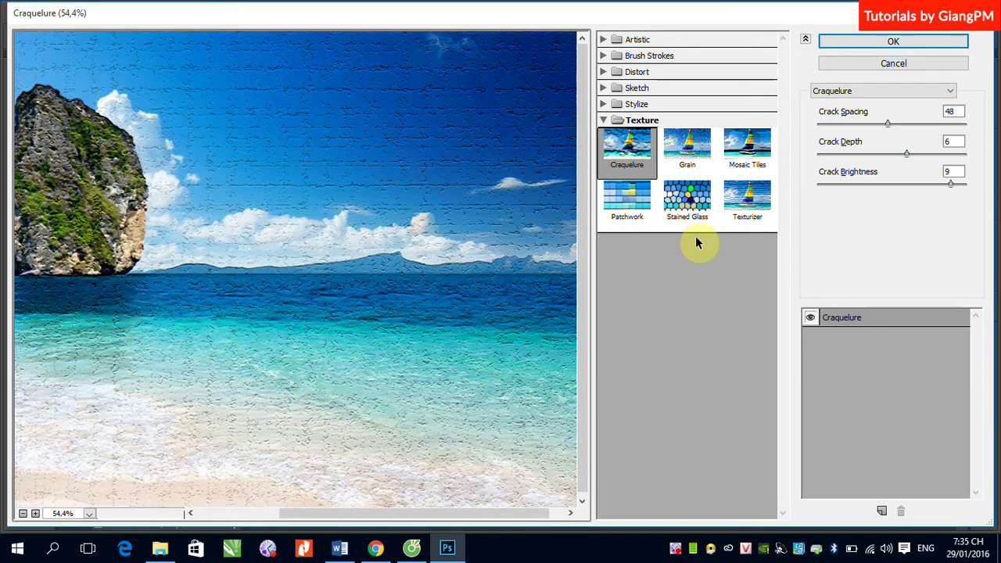
{"action": "left_click_drag", "start_coordinate": [886, 124], "coordinate": [931, 124]}
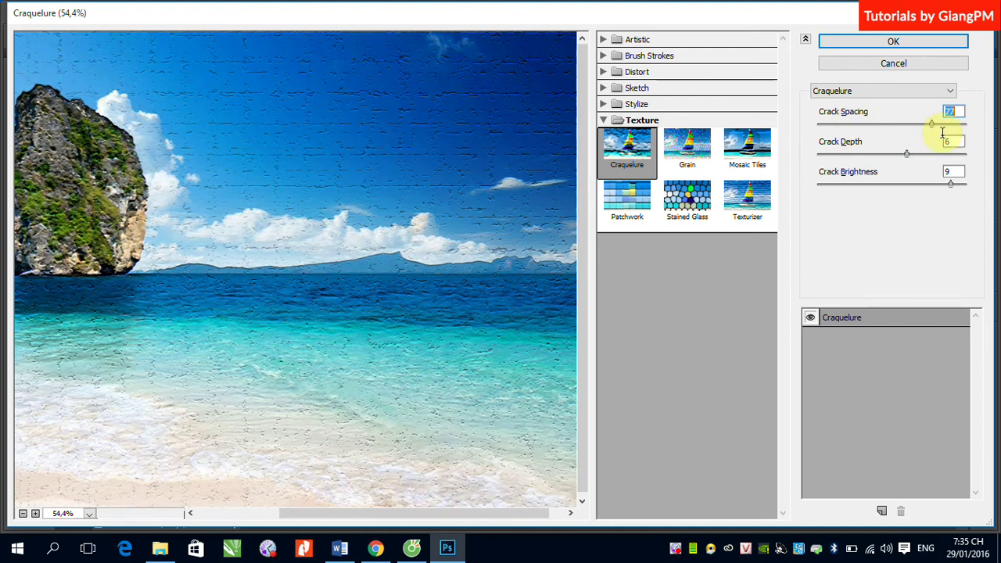
{"action": "left_click_drag", "start_coordinate": [931, 124], "coordinate": [836, 125]}
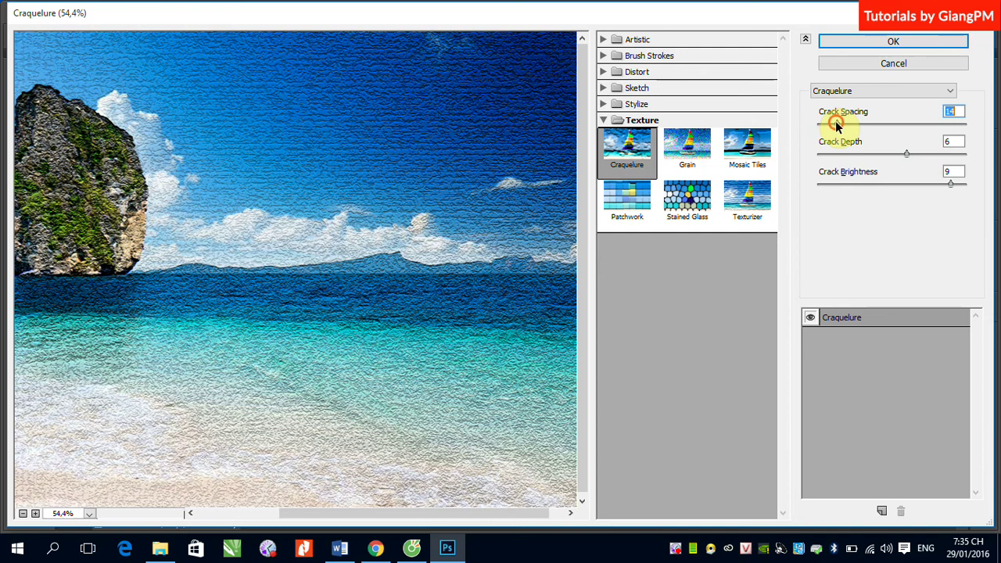
{"action": "left_click_drag", "start_coordinate": [836, 123], "coordinate": [898, 124]}
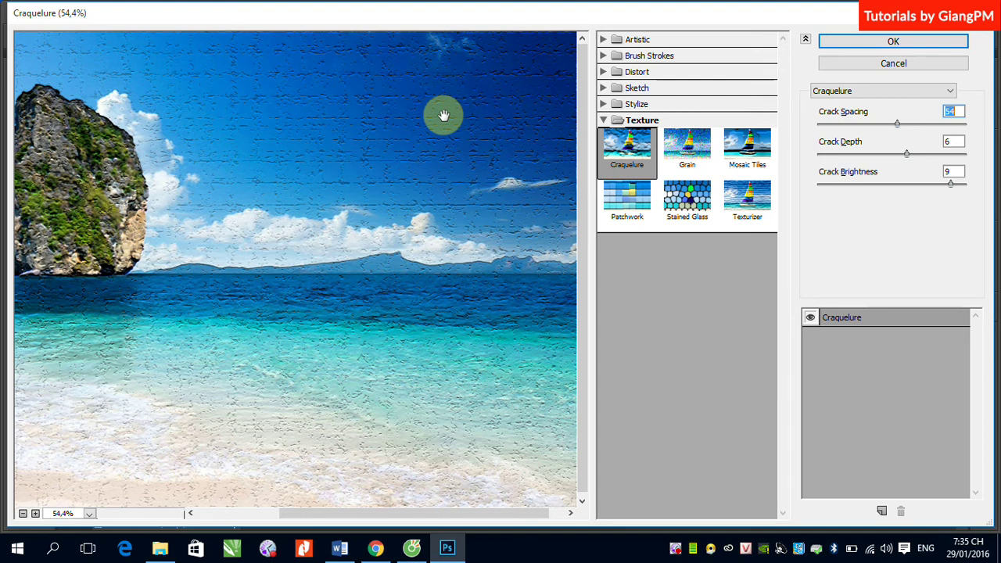
{"action": "left_click_drag", "start_coordinate": [907, 153], "coordinate": [948, 155]}
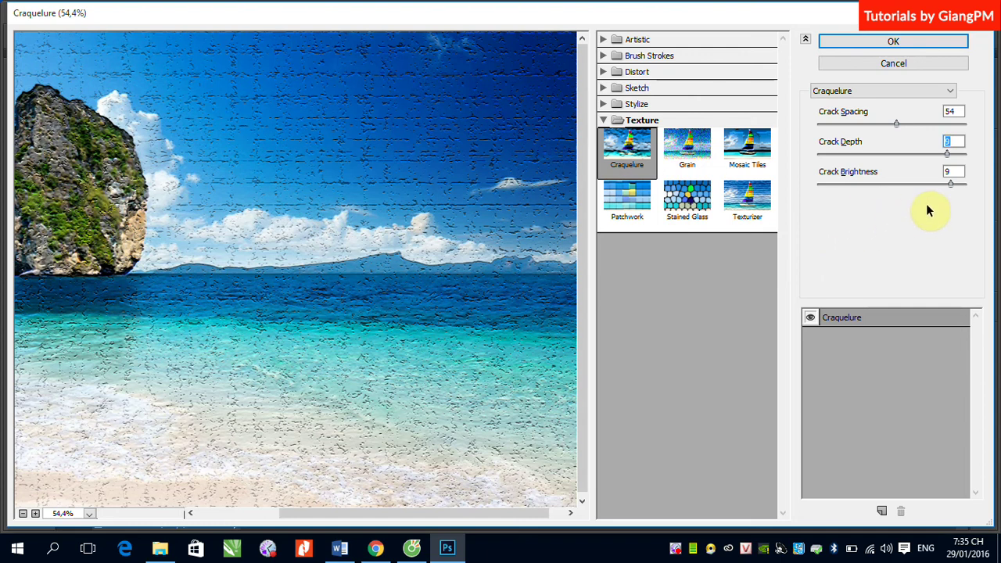
{"action": "left_click_drag", "start_coordinate": [950, 183], "coordinate": [856, 185]}
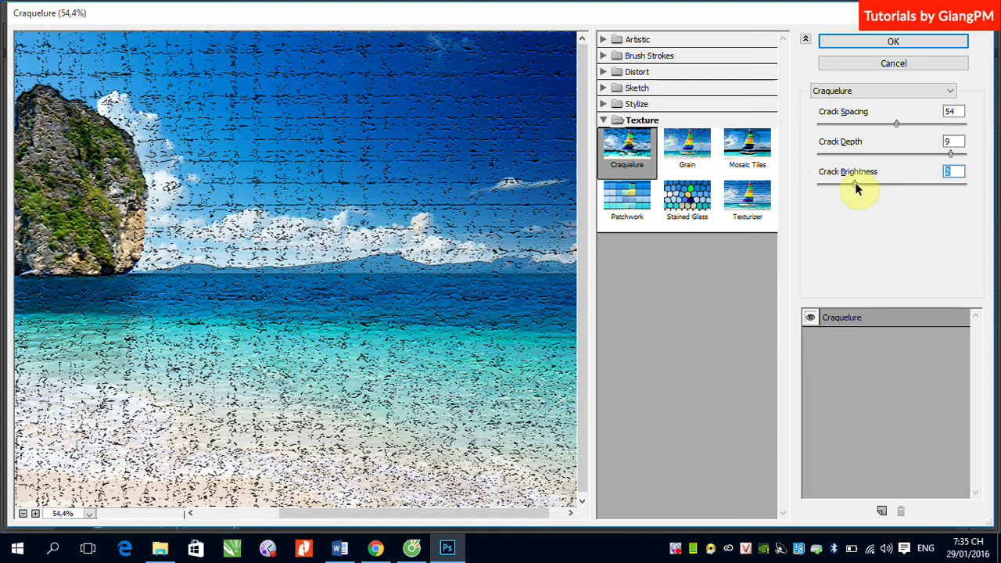
{"action": "left_click_drag", "start_coordinate": [855, 185], "coordinate": [917, 185]}
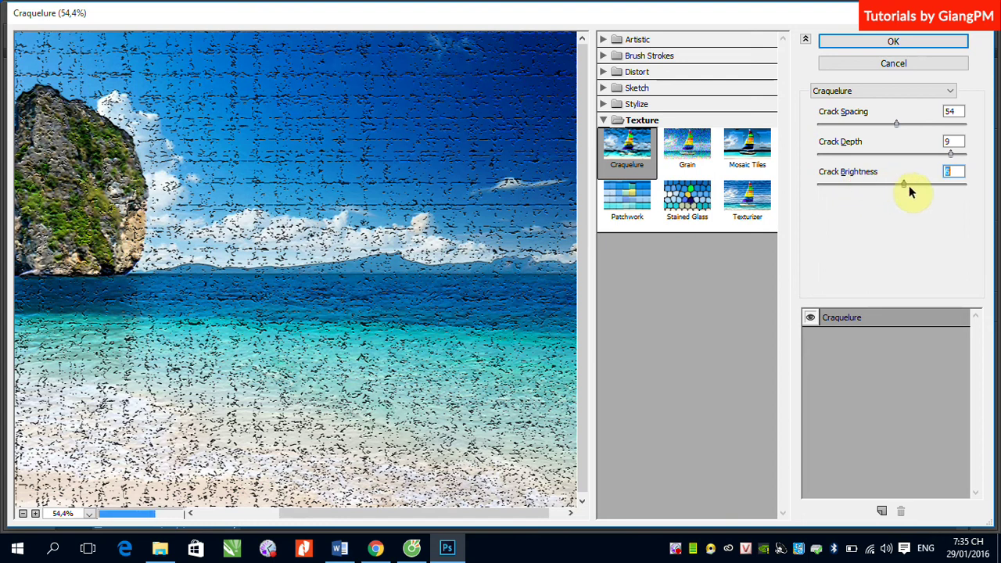
Step: Preview Grain, then briefly expand and collapse the Artistic filters
{"action": "left_click", "coordinate": [686, 147]}
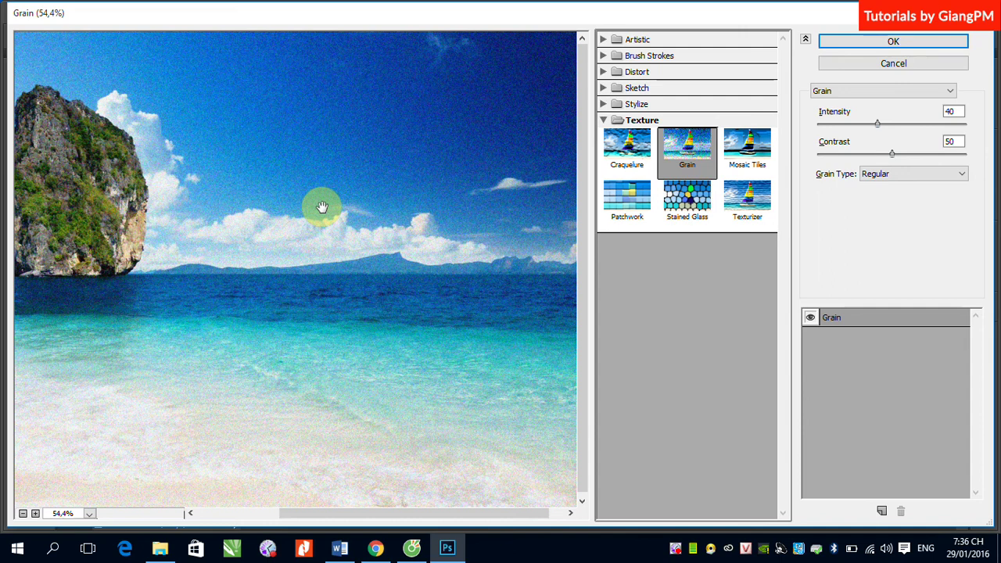
{"action": "left_click", "coordinate": [603, 39]}
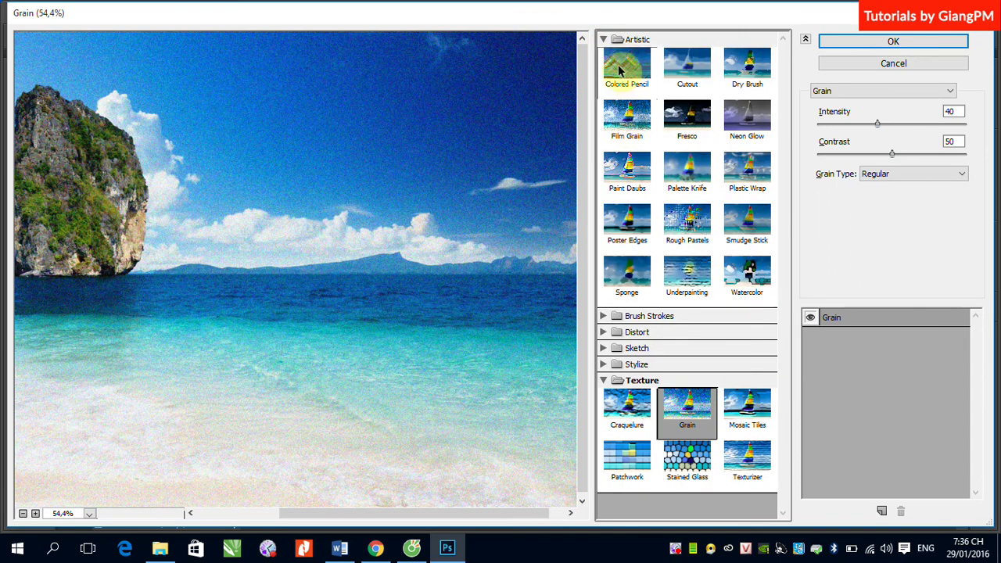
{"action": "left_click", "coordinate": [603, 39]}
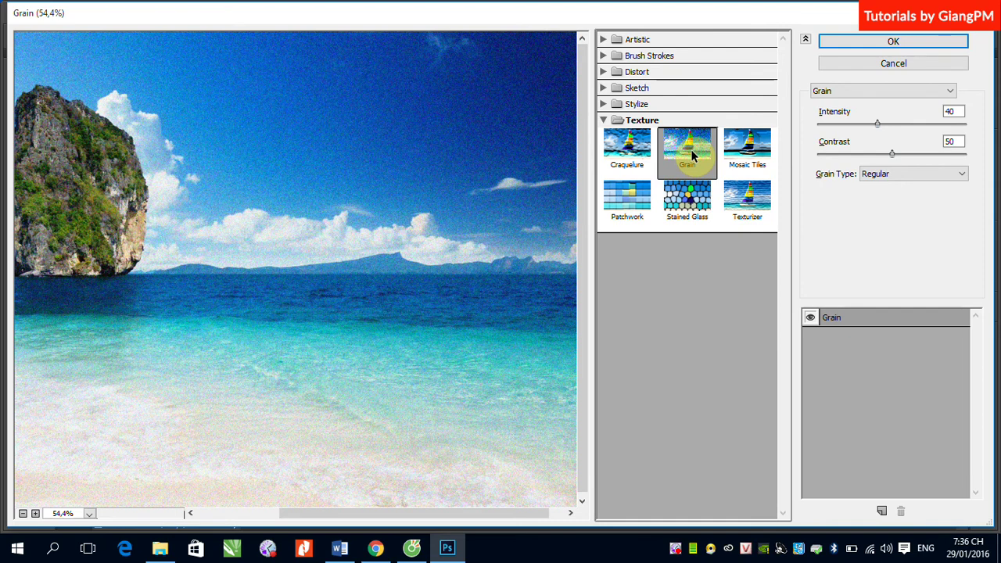
Step: Preview Mosaic Tiles with Tile Size 60, Grout Width 3 and Lighten Grout 7
{"action": "left_click", "coordinate": [747, 148]}
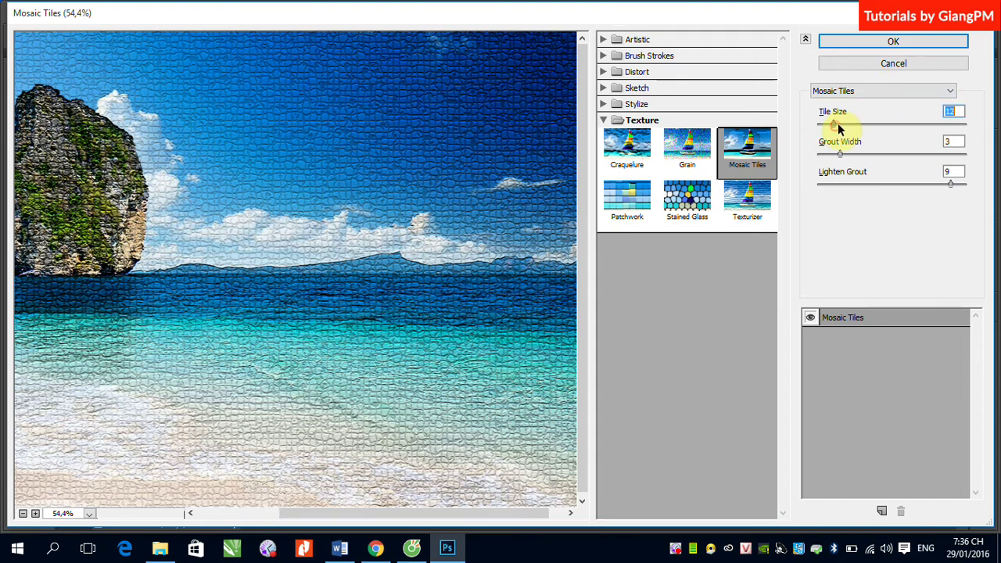
{"action": "left_click_drag", "start_coordinate": [837, 124], "coordinate": [905, 128]}
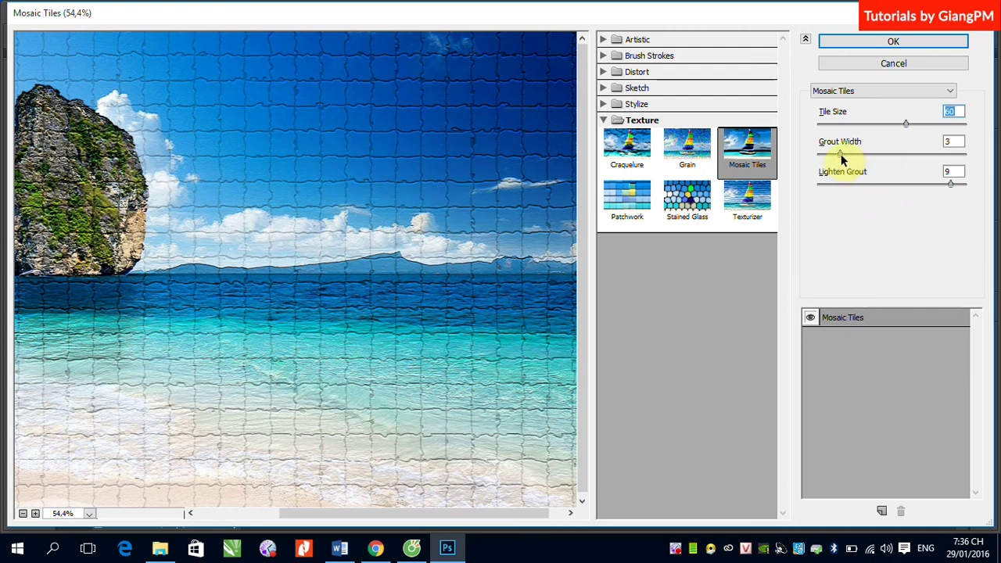
{"action": "left_click_drag", "start_coordinate": [841, 154], "coordinate": [917, 155]}
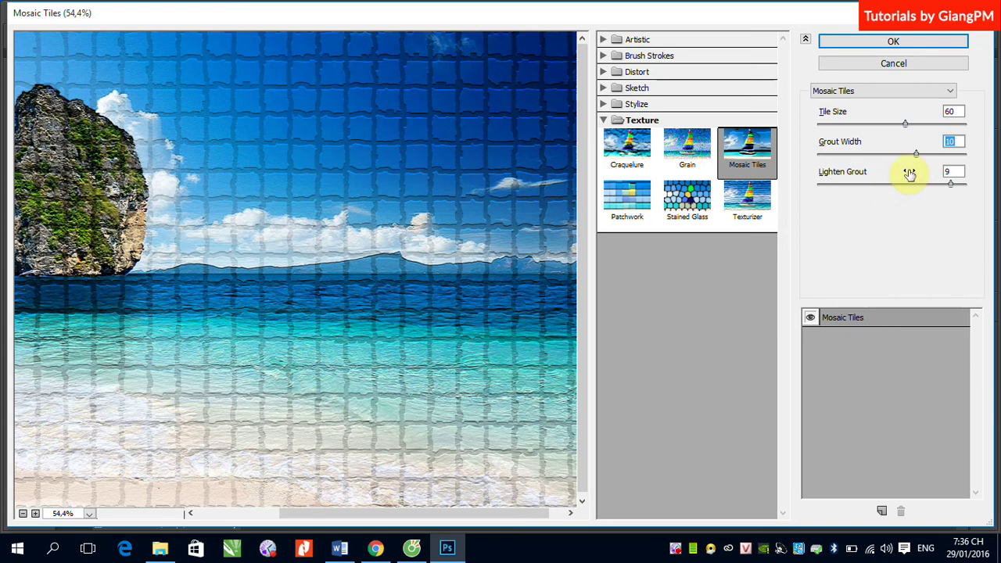
{"action": "left_click_drag", "start_coordinate": [915, 155], "coordinate": [847, 158]}
{"action": "left_click", "coordinate": [430, 134]}
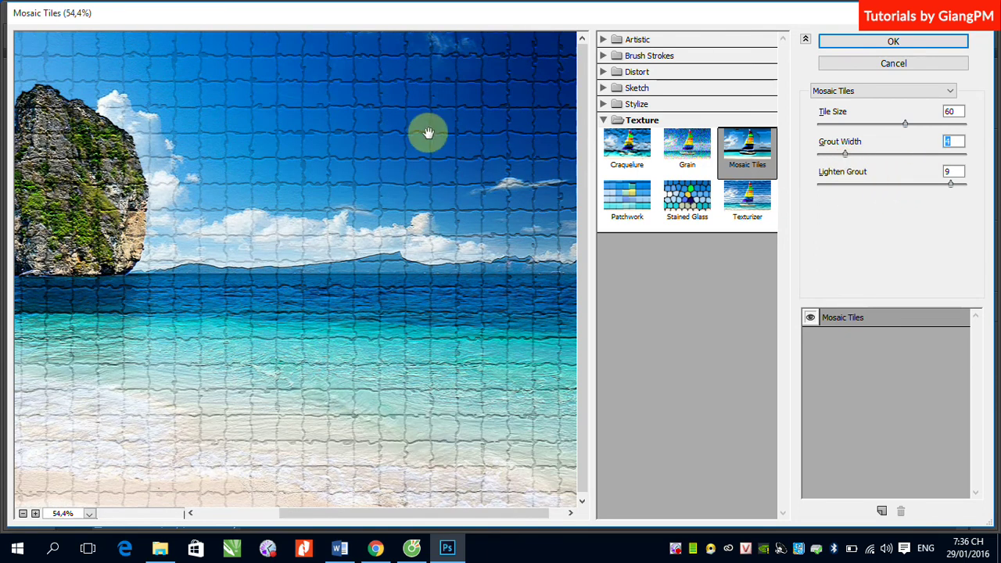
{"action": "left_click_drag", "start_coordinate": [846, 154], "coordinate": [905, 153]}
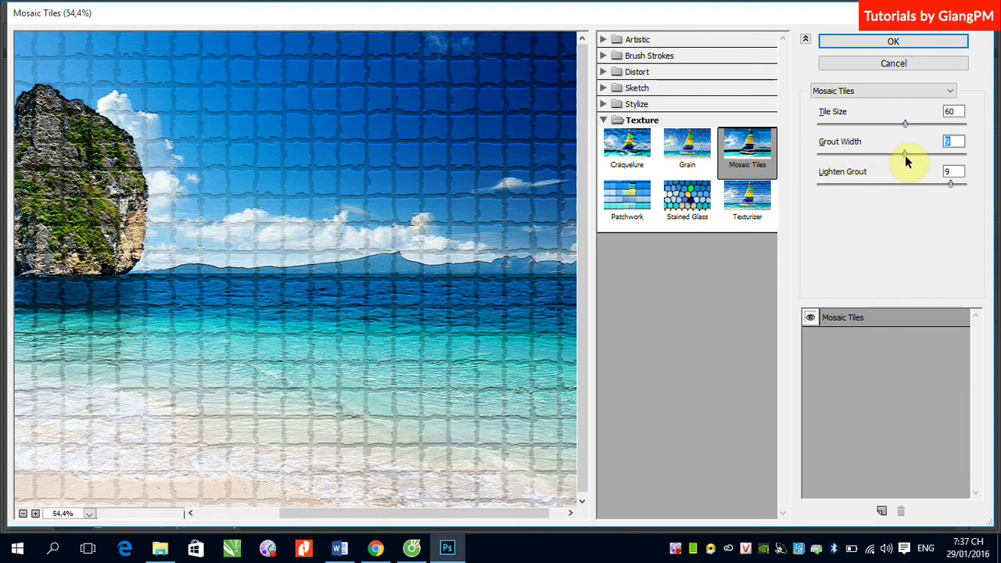
{"action": "left_click_drag", "start_coordinate": [905, 154], "coordinate": [839, 154]}
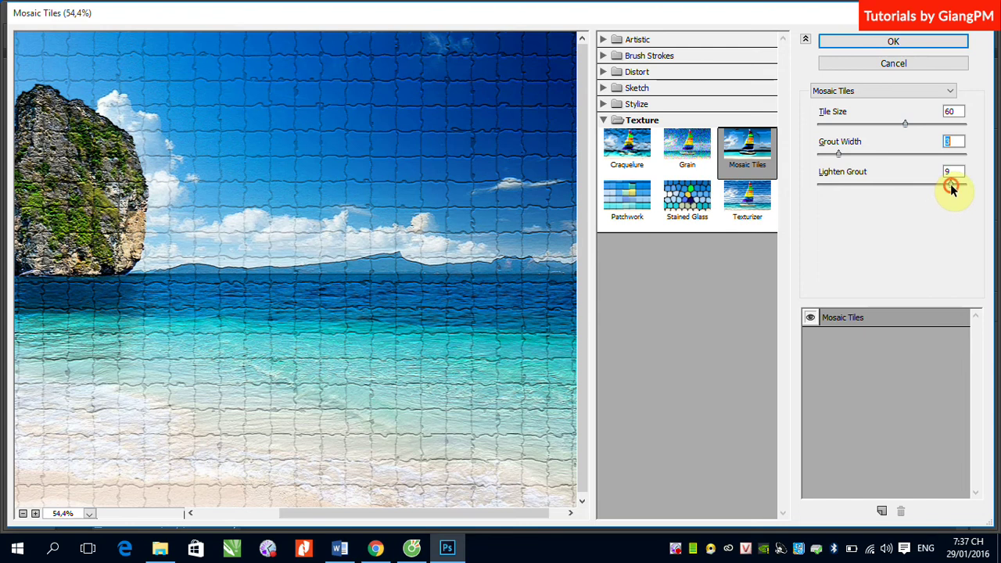
{"action": "mouse_move", "coordinate": [950, 185]}
{"action": "left_mouse_down"}
{"action": "mouse_move", "coordinate": [859, 184]}
{"action": "mouse_move", "coordinate": [924, 188]}
{"action": "left_mouse_up"}
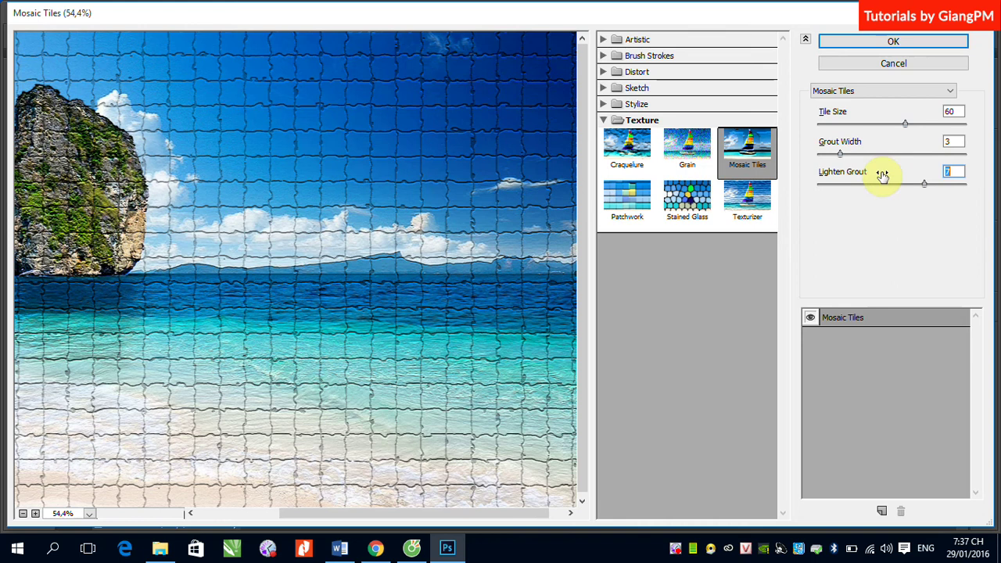
Step: Preview Patchwork with the Square Size slider pushed to its maximum
{"action": "left_click", "coordinate": [635, 205]}
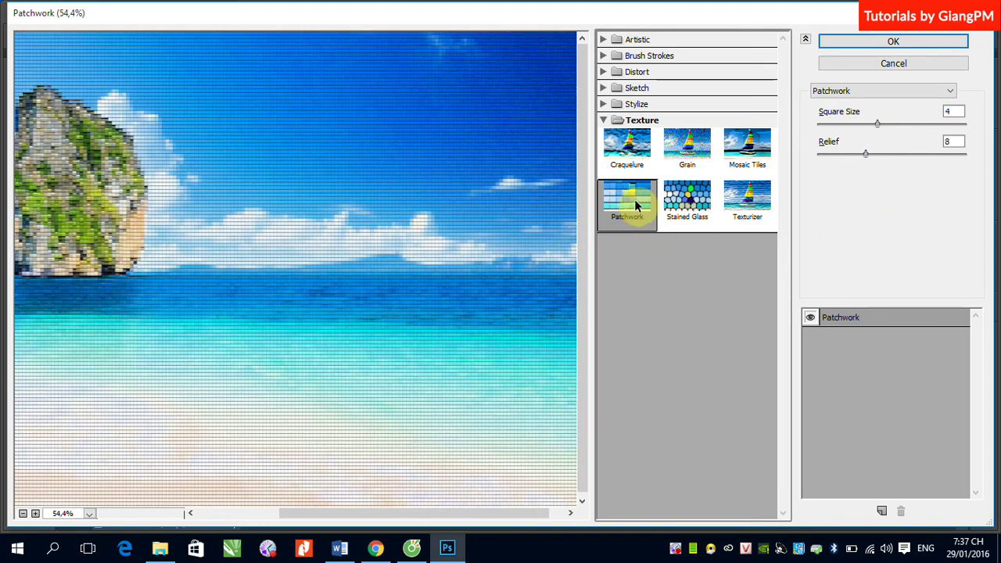
{"action": "left_click_drag", "start_coordinate": [878, 124], "coordinate": [958, 142]}
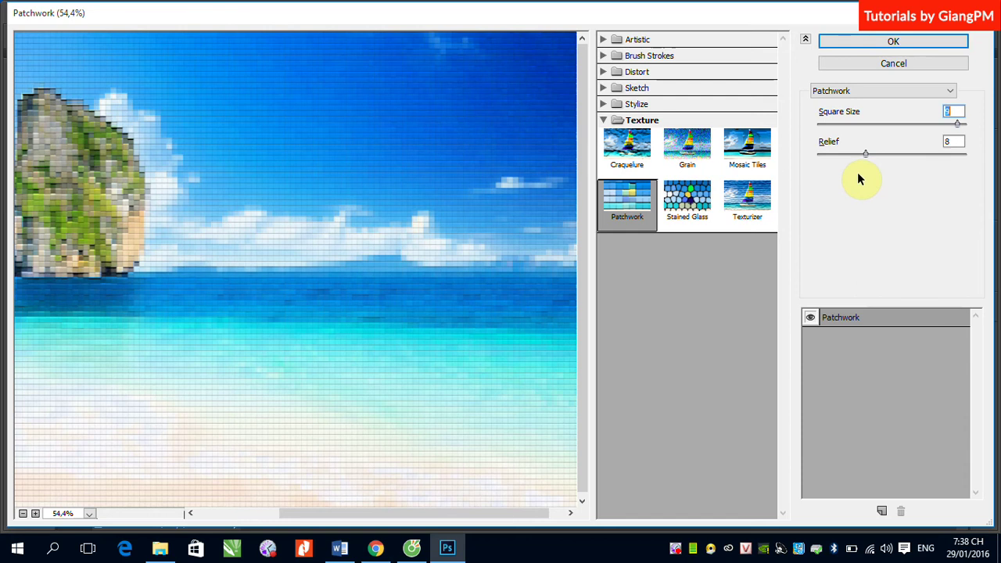
Step: Preview Stained Glass at Cell Size 10, Border Thickness 4, zoomed out to the whole photo
{"action": "left_click", "coordinate": [684, 200]}
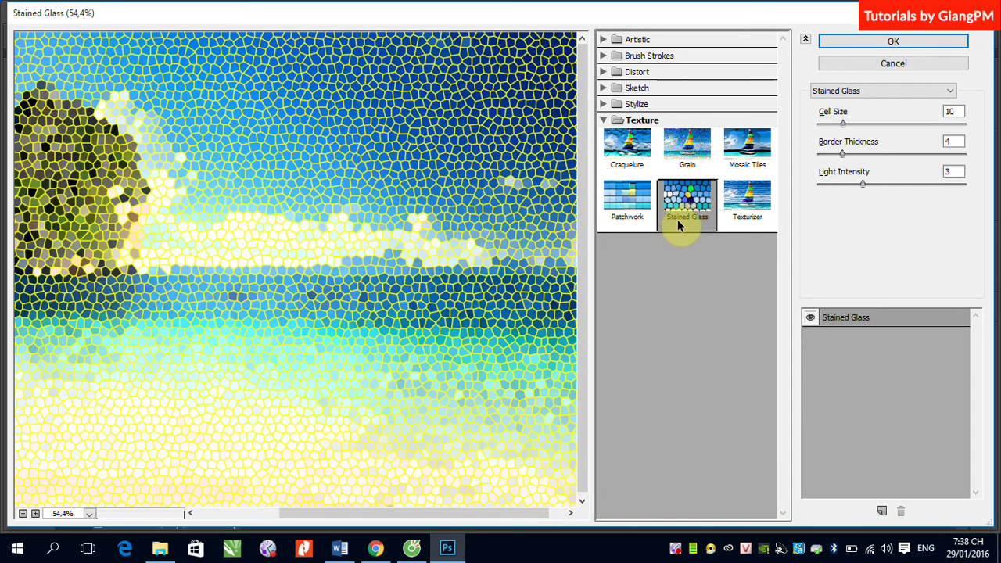
{"action": "key", "text": "ctrl+minus"}
{"action": "key", "text": "ctrl+minus"}
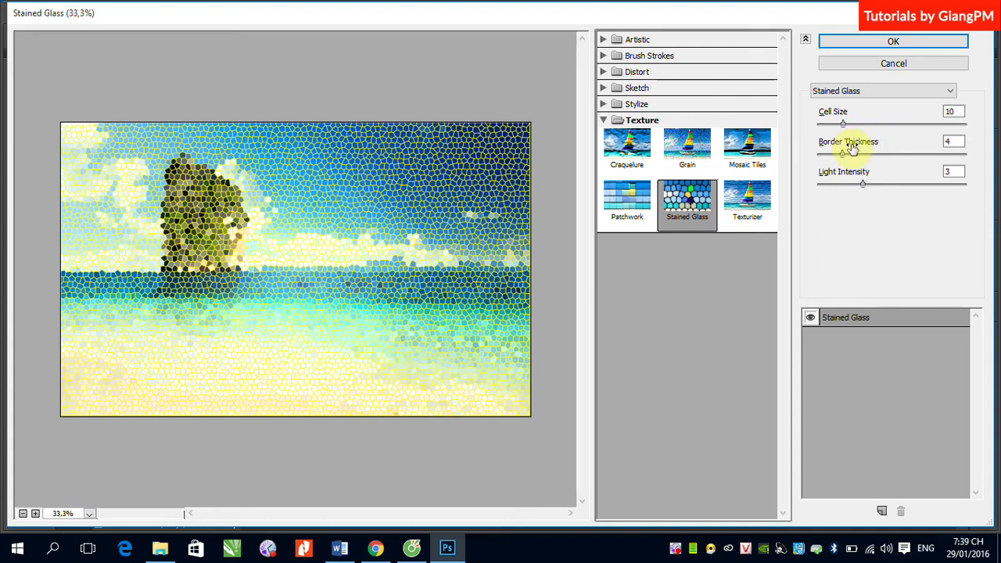
Step: Try Stained Glass cell sizes (back to 10), borders (down to 1) and light intensity, then preview Texturizer's Canvas texture
{"action": "mouse_move", "coordinate": [843, 125]}
{"action": "left_mouse_down"}
{"action": "mouse_move", "coordinate": [925, 126]}
{"action": "mouse_move", "coordinate": [891, 126]}
{"action": "left_mouse_up"}
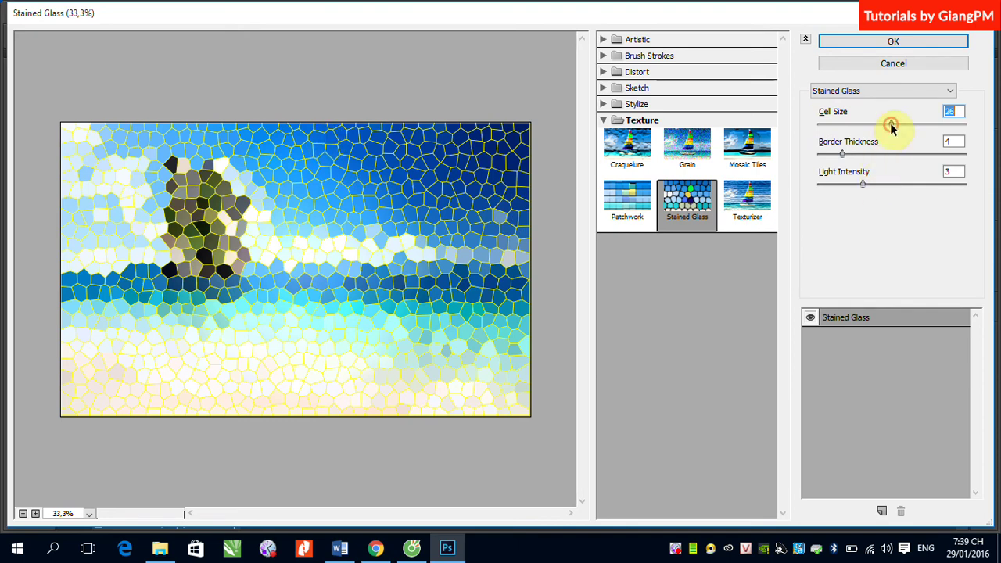
{"action": "left_click_drag", "start_coordinate": [892, 125], "coordinate": [823, 126]}
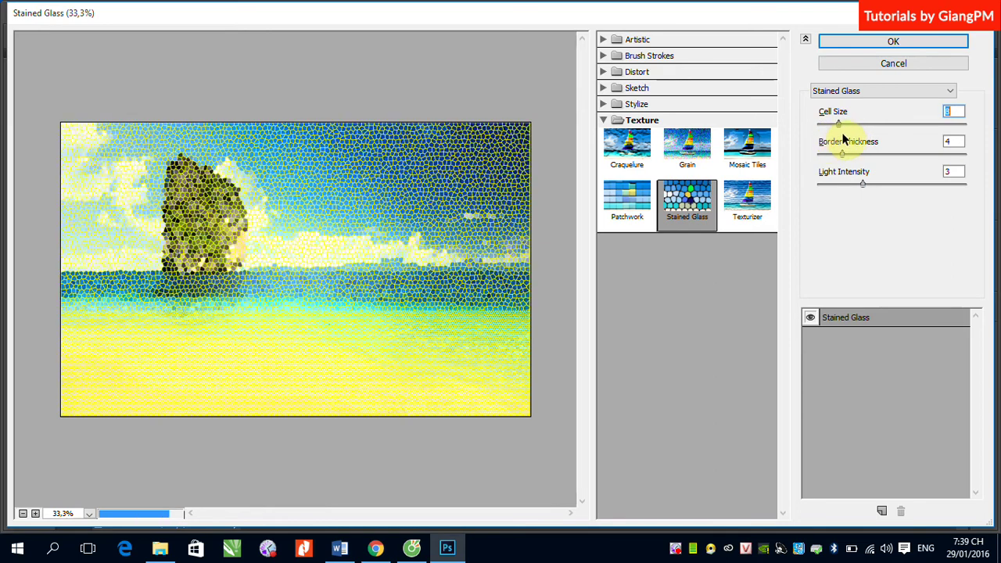
{"action": "left_click_drag", "start_coordinate": [843, 139], "coordinate": [847, 138]}
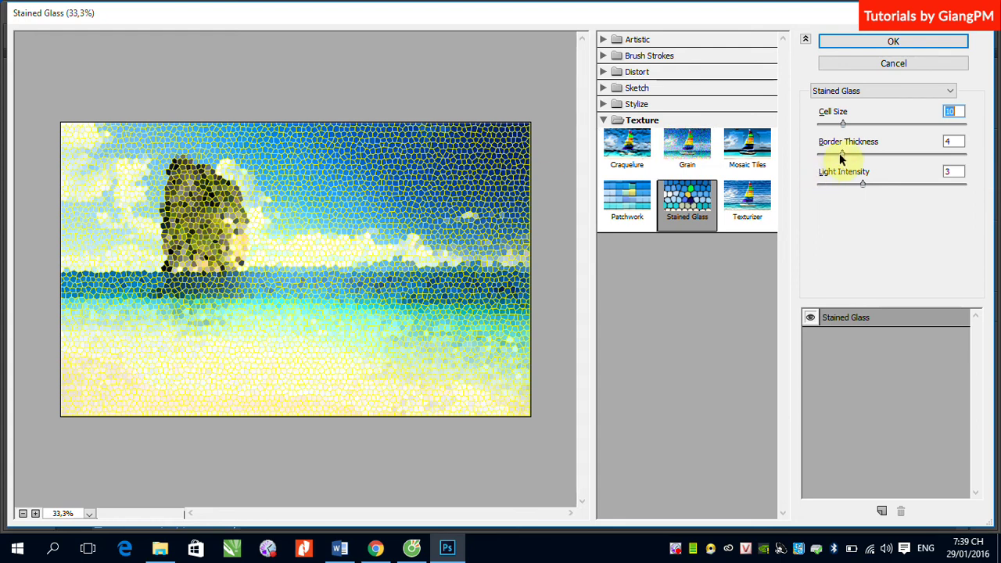
{"action": "left_click_drag", "start_coordinate": [842, 154], "coordinate": [895, 154]}
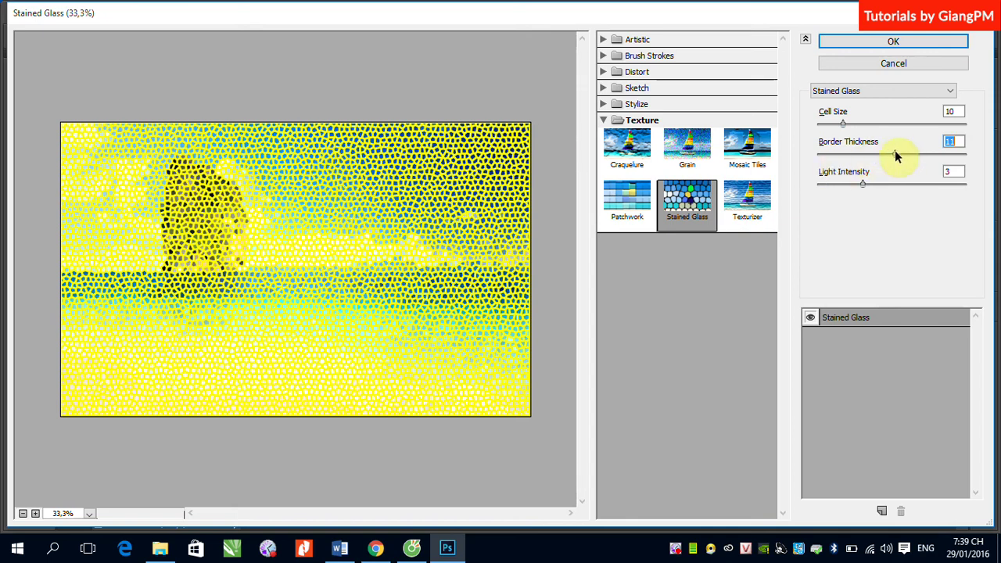
{"action": "left_click_drag", "start_coordinate": [896, 154], "coordinate": [838, 162]}
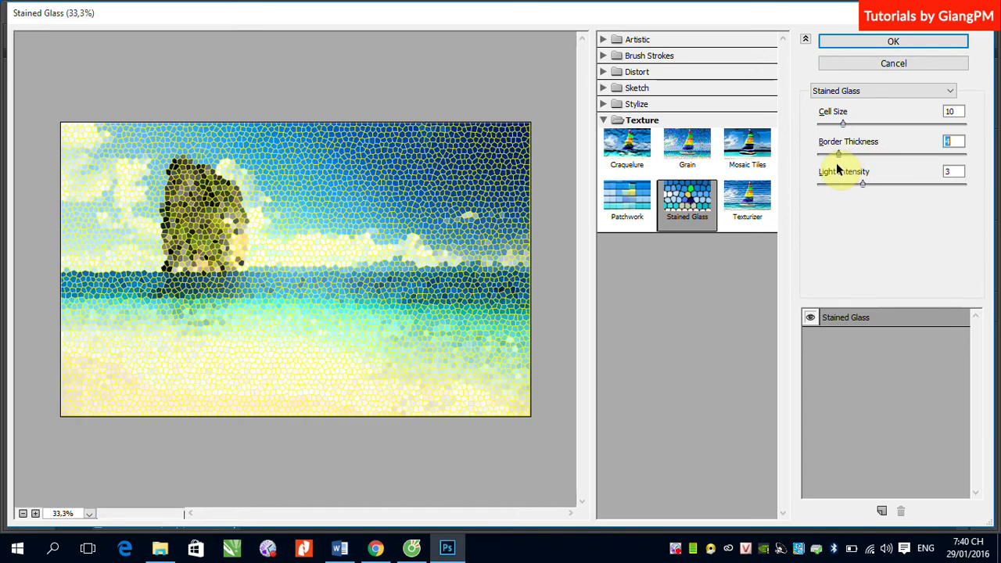
{"action": "mouse_move", "coordinate": [864, 186]}
{"action": "left_mouse_down"}
{"action": "mouse_move", "coordinate": [897, 188]}
{"action": "mouse_move", "coordinate": [836, 193]}
{"action": "left_mouse_up"}
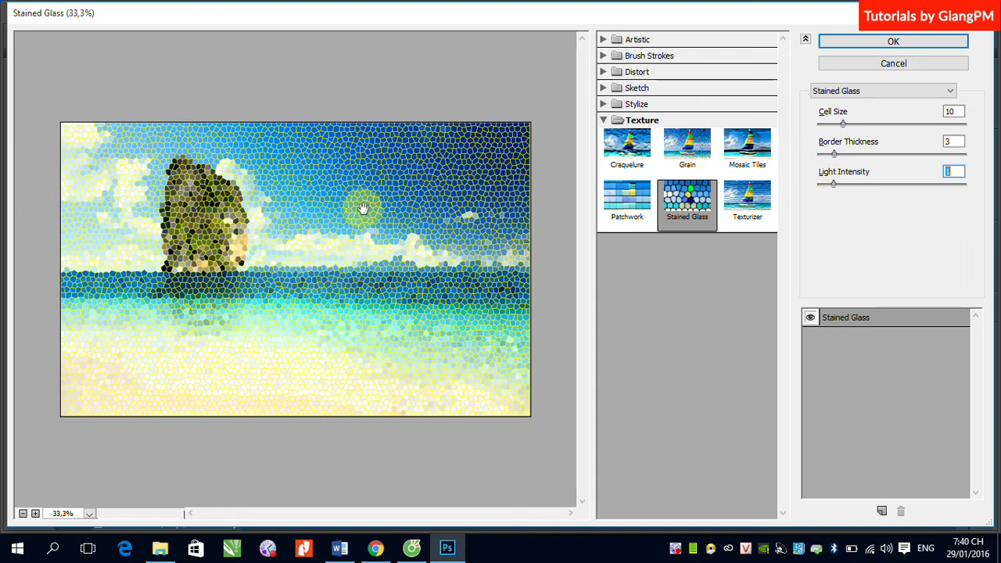
{"action": "left_click", "coordinate": [755, 207]}
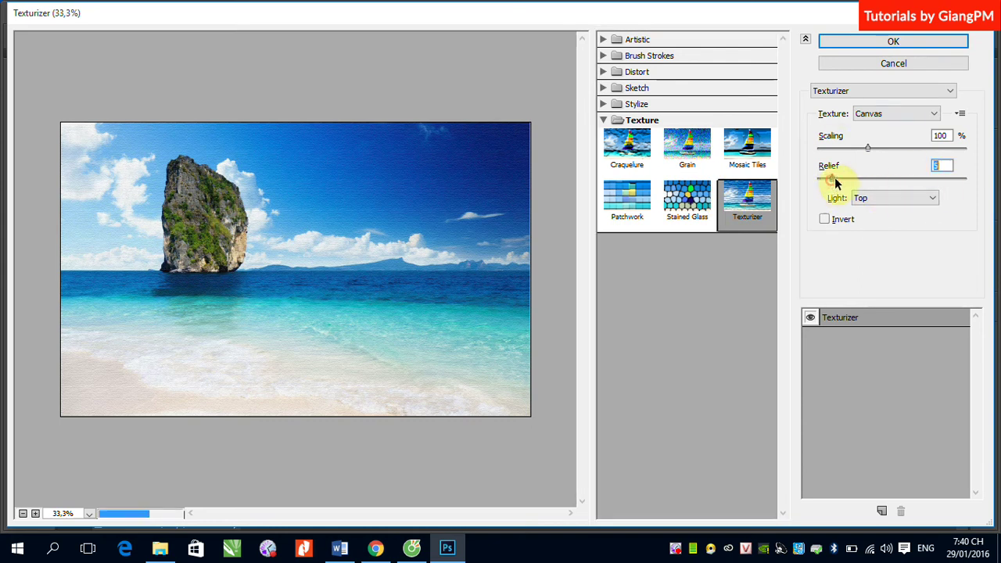
Step: Raise the Texturizer canvas relief to 21
{"action": "left_click_drag", "start_coordinate": [831, 179], "coordinate": [879, 178]}
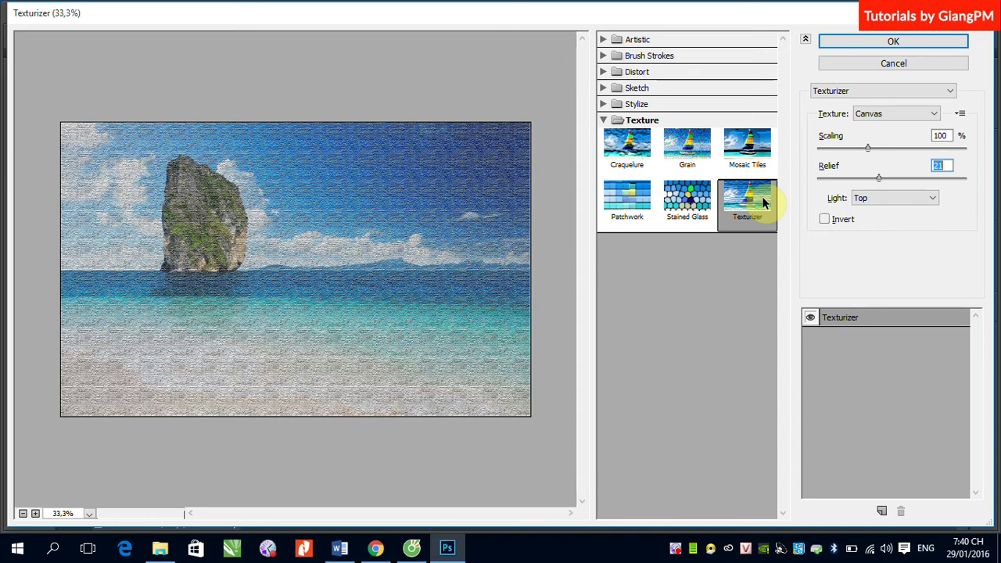
Step: Apply Grain at Intensity 40, Contrast 50, Regular type, after briefly previewing Mosaic Tiles
{"action": "left_click", "coordinate": [763, 156]}
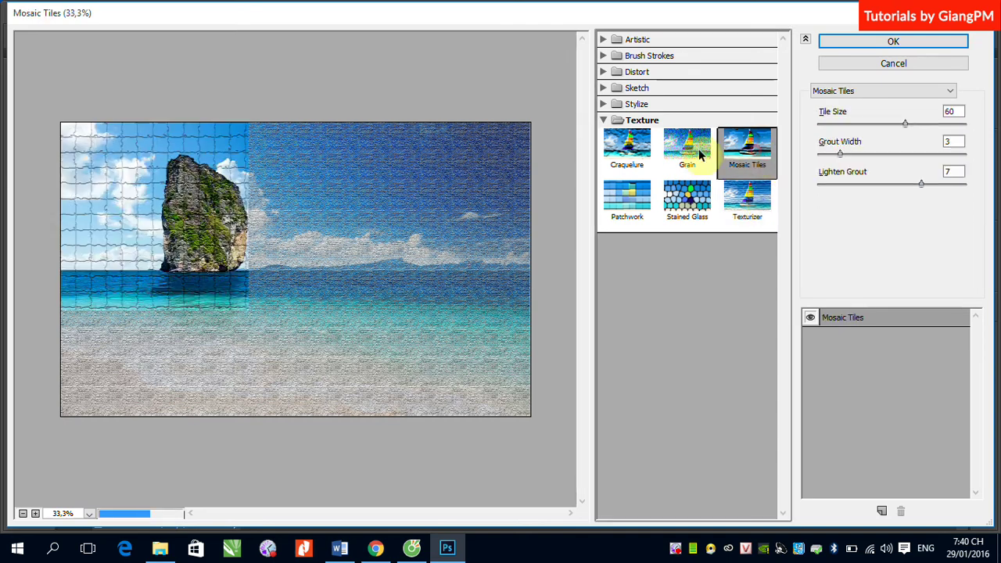
{"action": "left_click", "coordinate": [690, 153]}
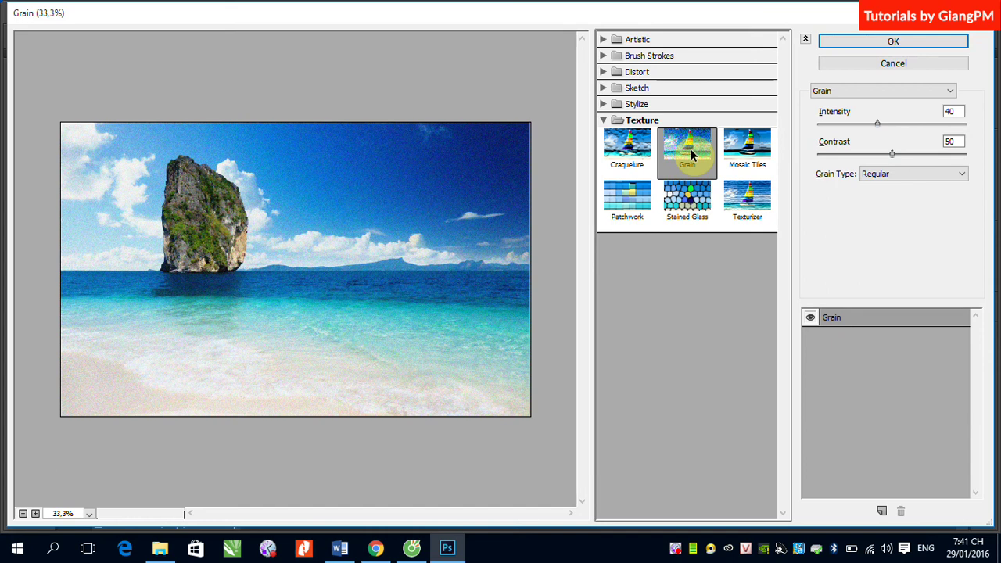
{"action": "left_click", "coordinate": [894, 43]}
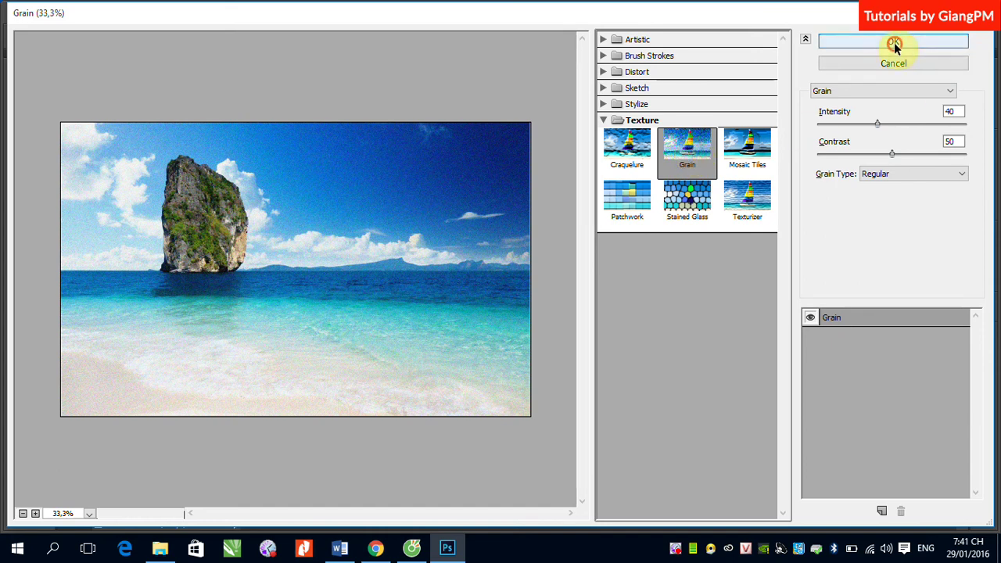
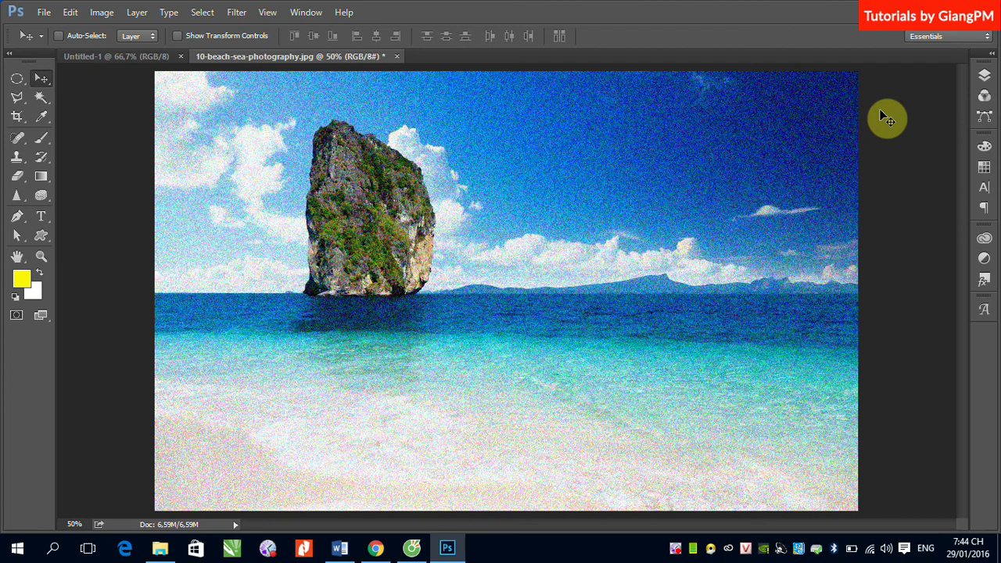
Step: Undo the Add Noise filter so the beach photo is clean again
{"action": "key", "text": "ctrl+z"}
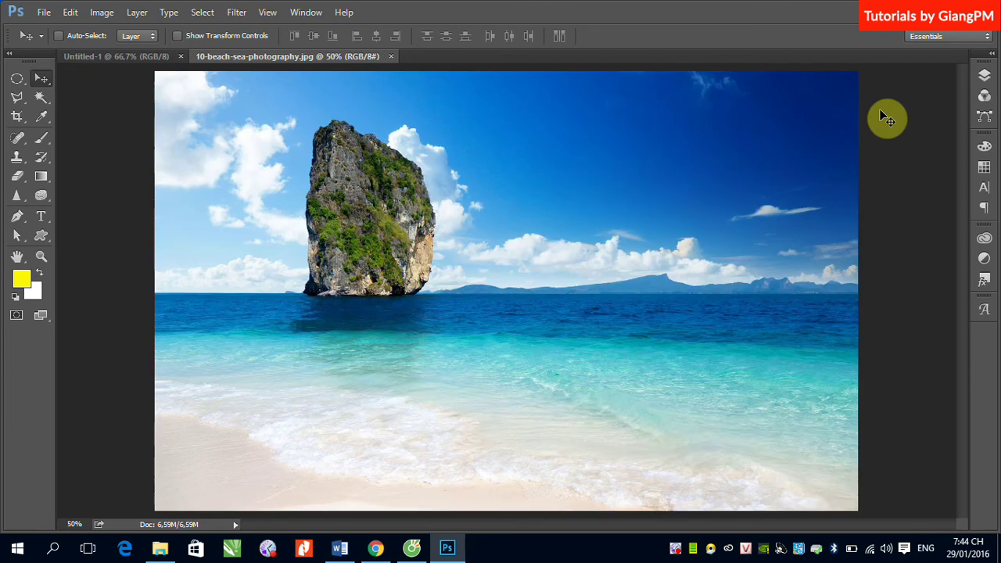
{"action": "left_click", "coordinate": [236, 13]}
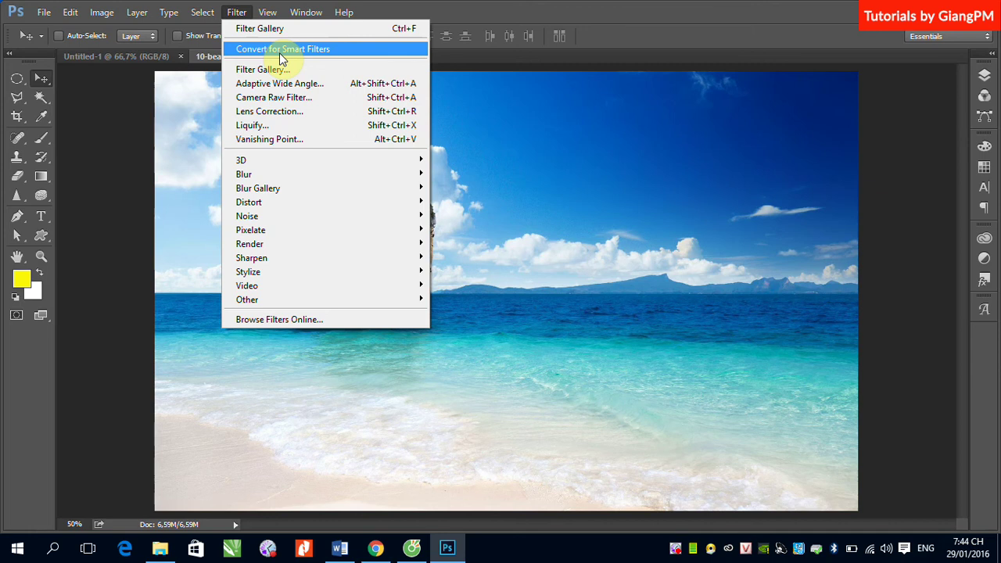
Step: Close the beach photo and the blank Untitled-1 document
{"action": "left_click", "coordinate": [313, 105]}
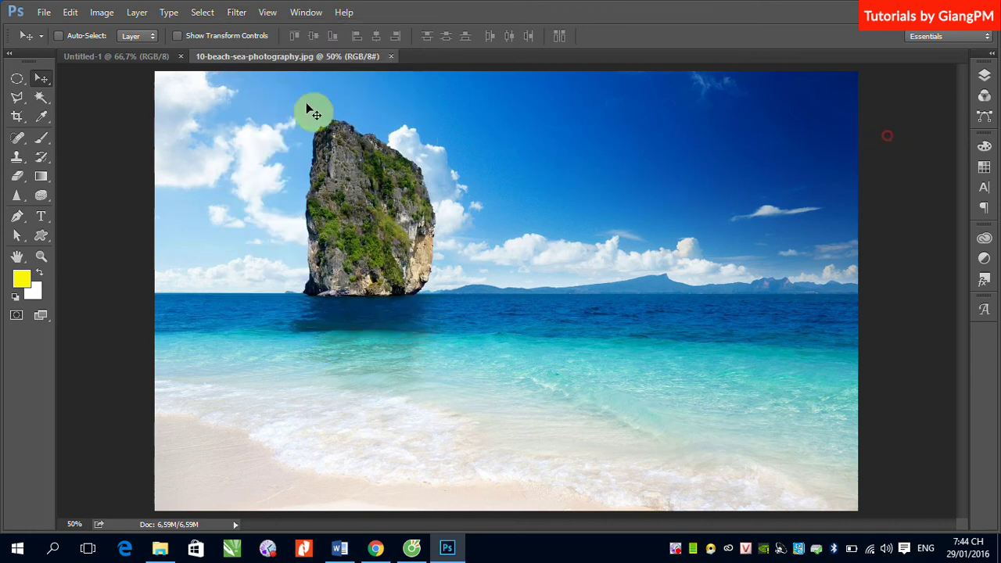
{"action": "left_click", "coordinate": [391, 57]}
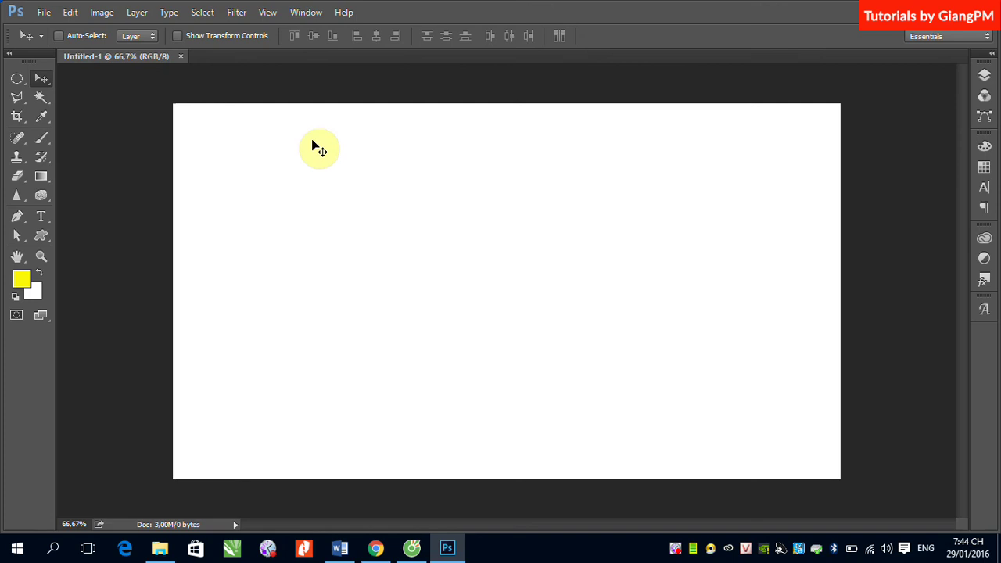
{"action": "left_click", "coordinate": [182, 56]}
Step: Open the portrait dia-chi-tay-not-ruoi-uy-tin-o-ha-noi.jpg
{"action": "left_click", "coordinate": [45, 12]}
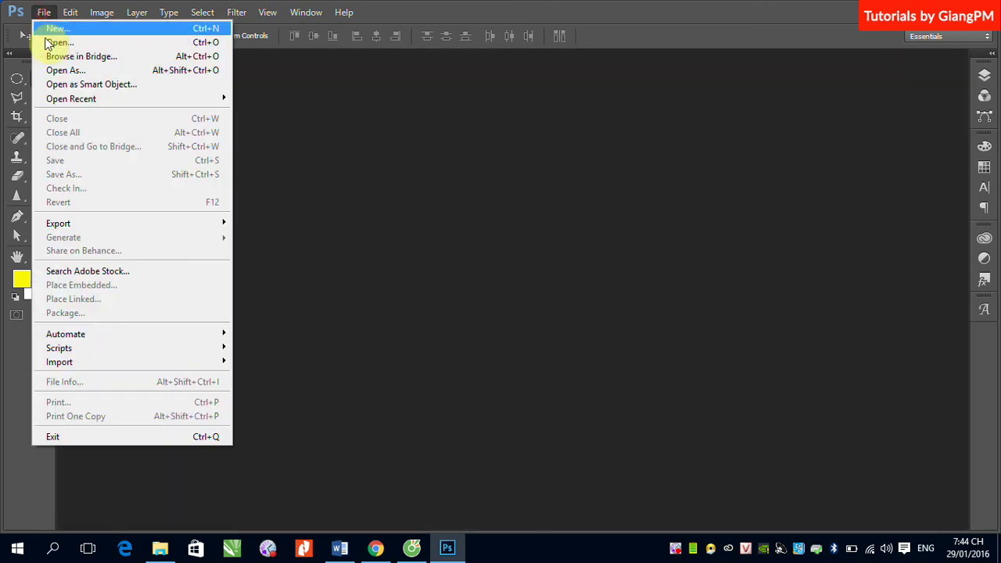
{"action": "left_click", "coordinate": [53, 40]}
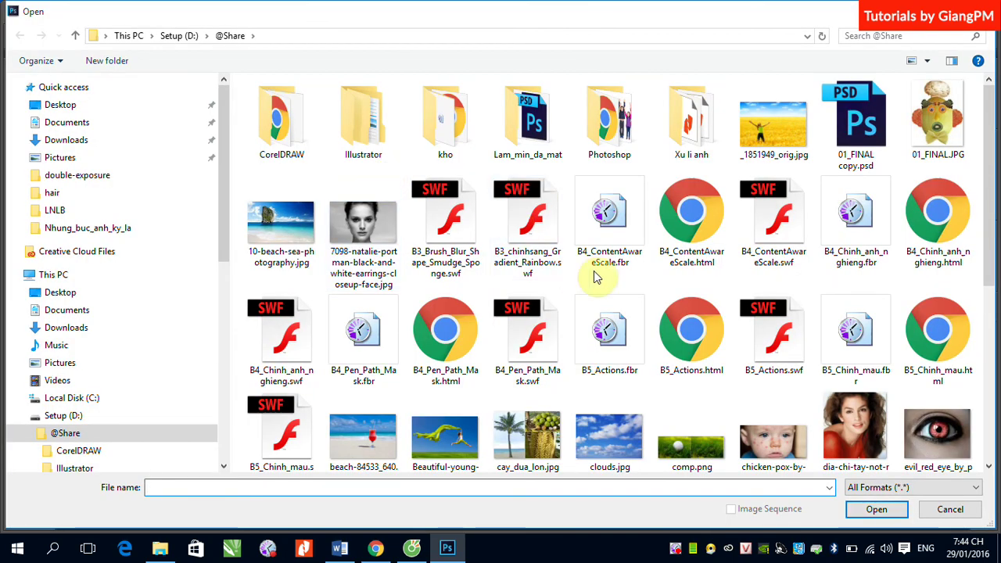
{"action": "scroll", "coordinate": [461, 299], "scroll_direction": "down", "scroll_amount": 5}
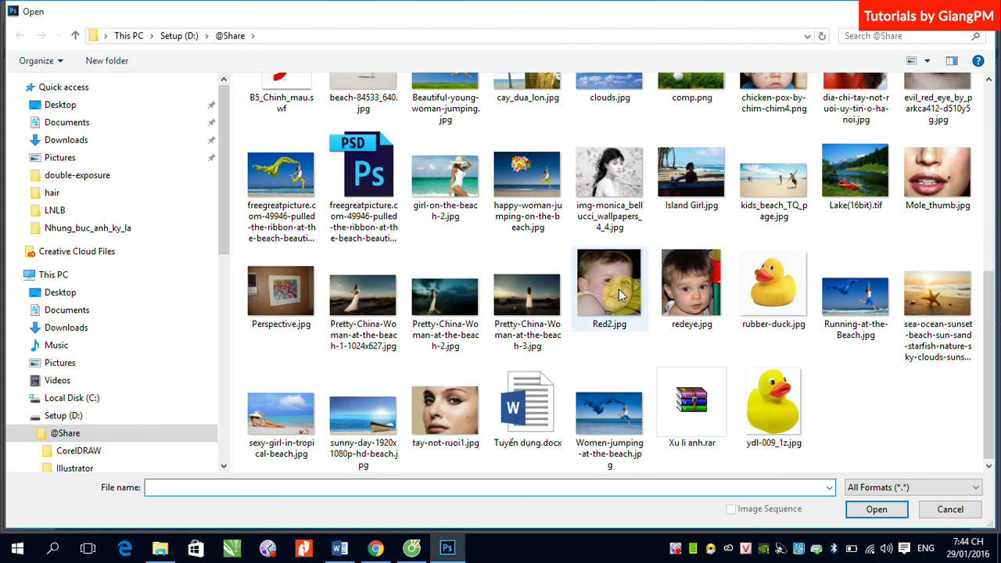
{"action": "scroll", "coordinate": [620, 294], "scroll_direction": "up", "scroll_amount": 2}
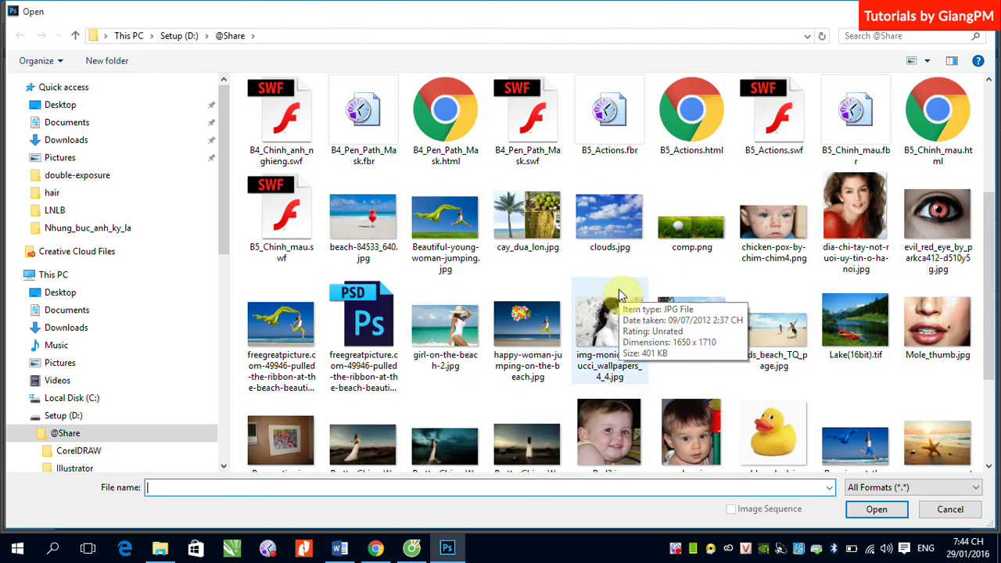
{"action": "left_click", "coordinate": [831, 233]}
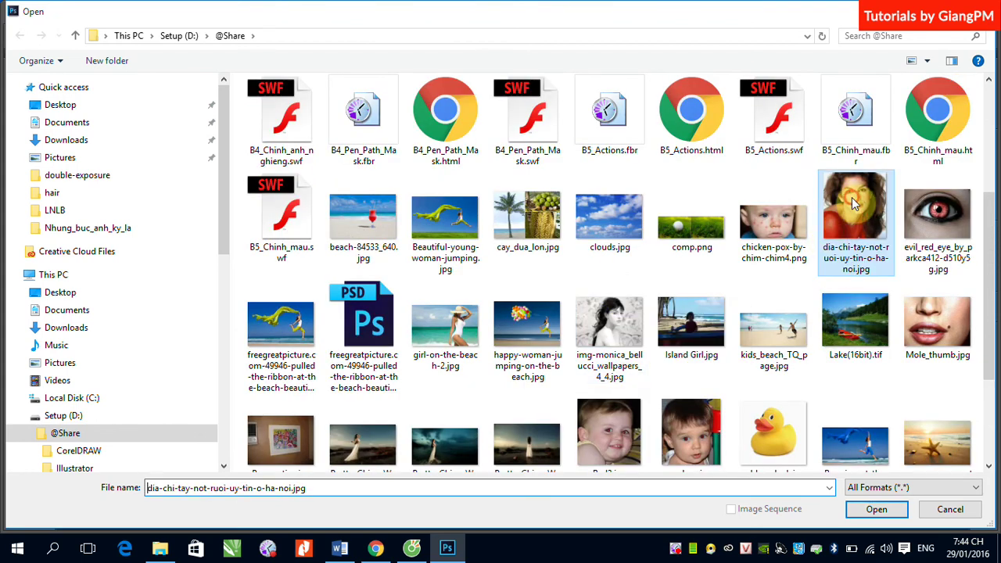
{"action": "left_click", "coordinate": [868, 509]}
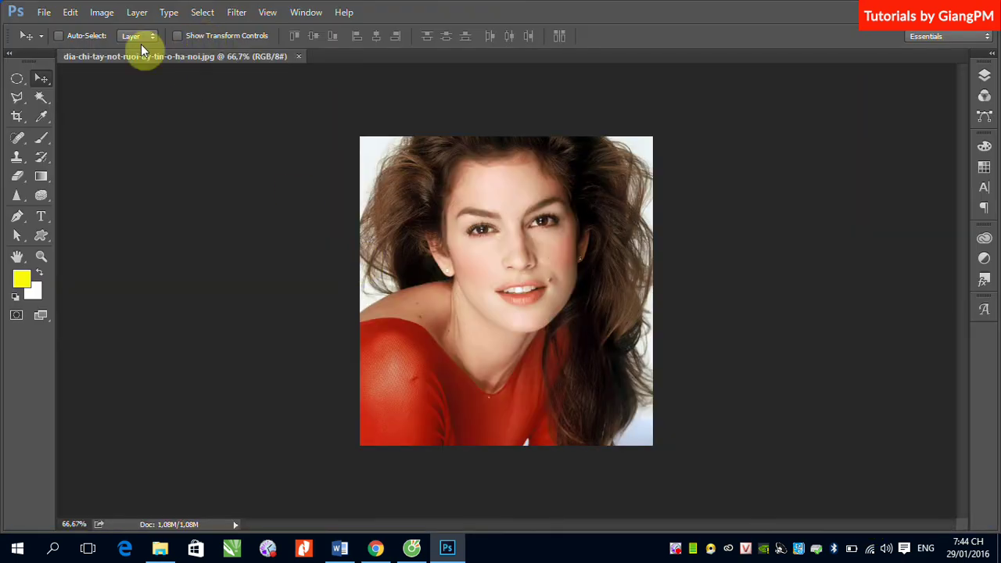
Step: Duplicate the portrait as 'dia-chi-tay-not-ruoi-uy-tin-o-ha-noi copy'
{"action": "left_click", "coordinate": [100, 12]}
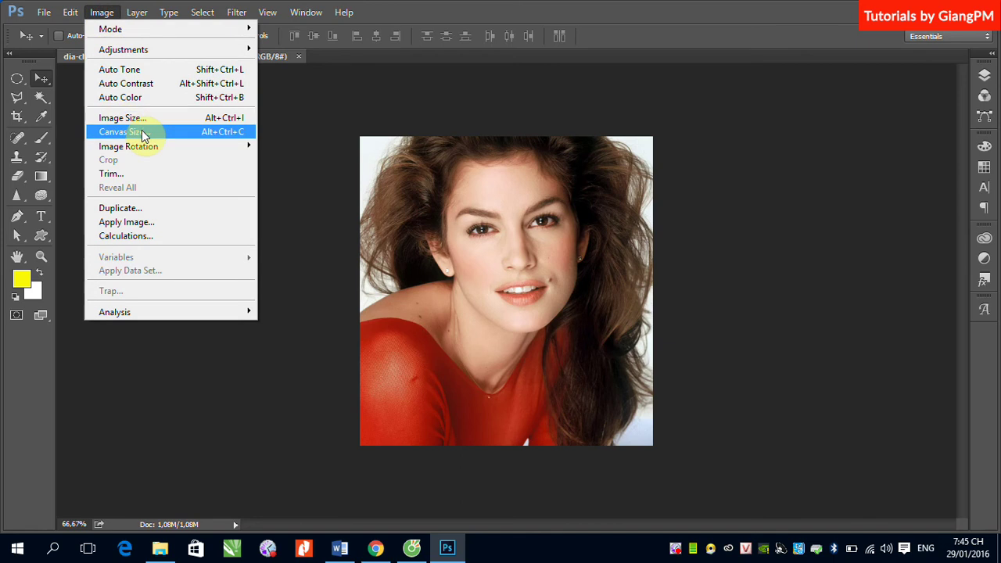
{"action": "left_click", "coordinate": [131, 208]}
{"action": "left_click", "coordinate": [623, 181]}
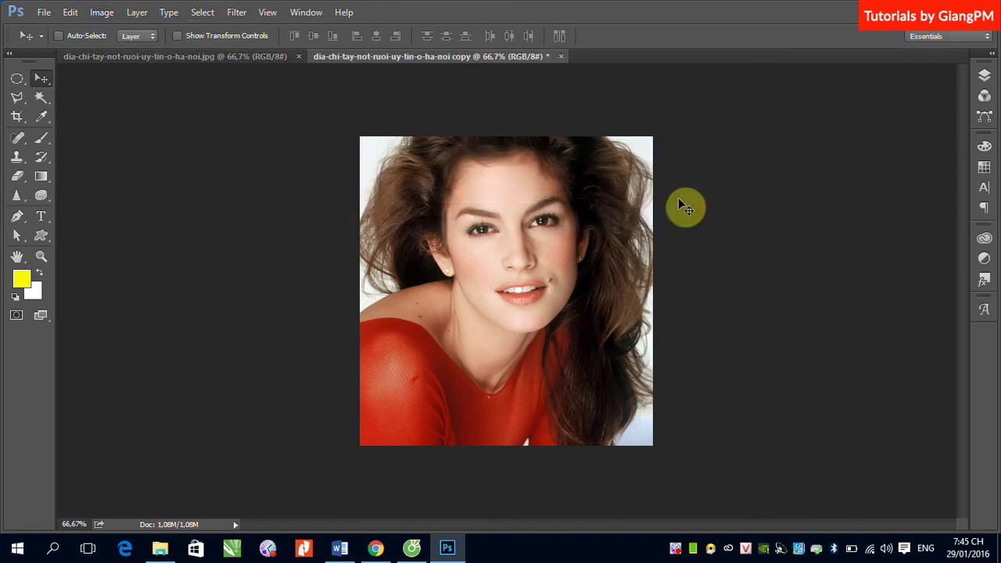
Step: Arrange the two portraits 2-up Vertical and make the left copy active
{"action": "left_click", "coordinate": [304, 11]}
{"action": "mouse_move", "coordinate": [360, 25]}
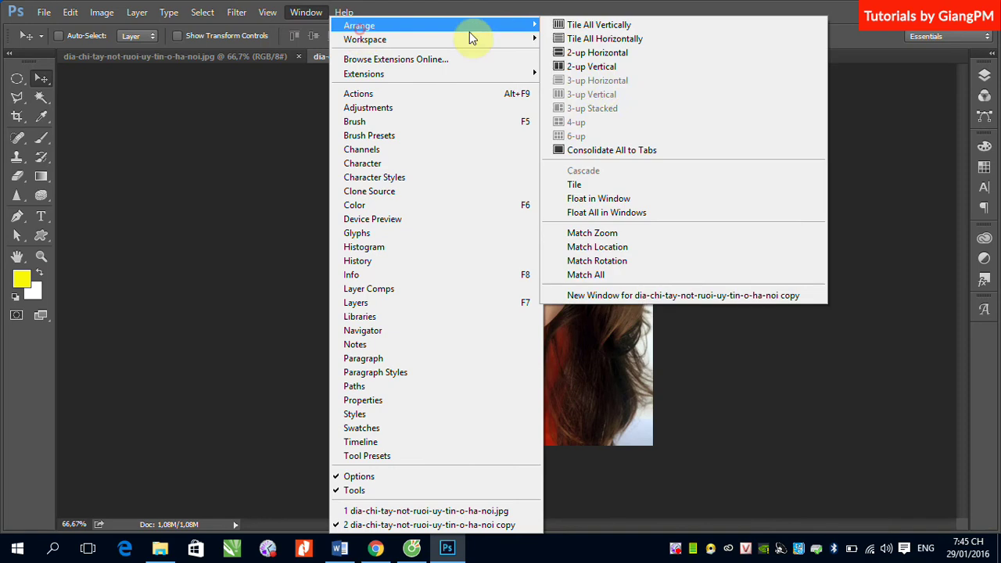
{"action": "left_click", "coordinate": [596, 67]}
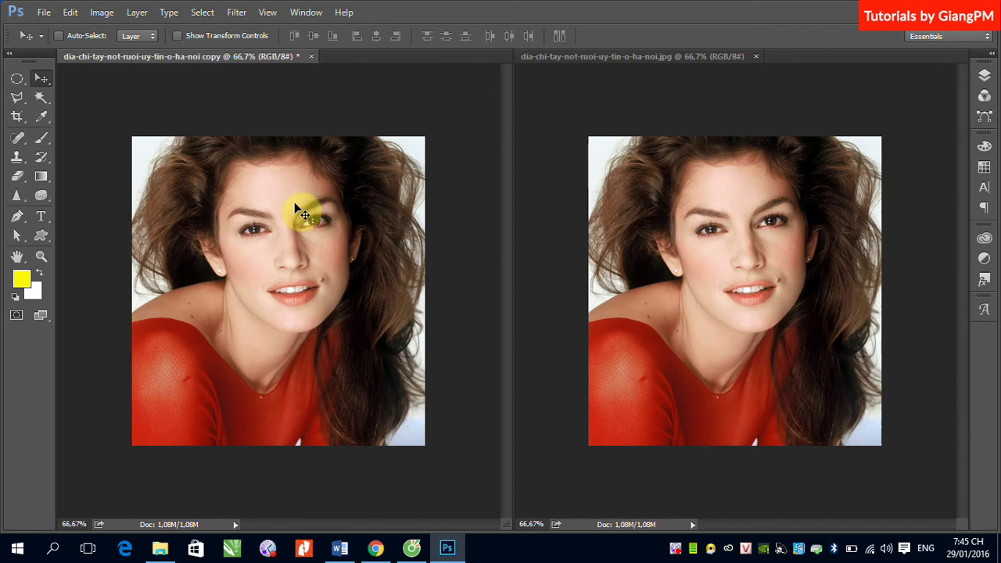
{"action": "left_click", "coordinate": [270, 208]}
{"action": "left_click", "coordinate": [237, 11]}
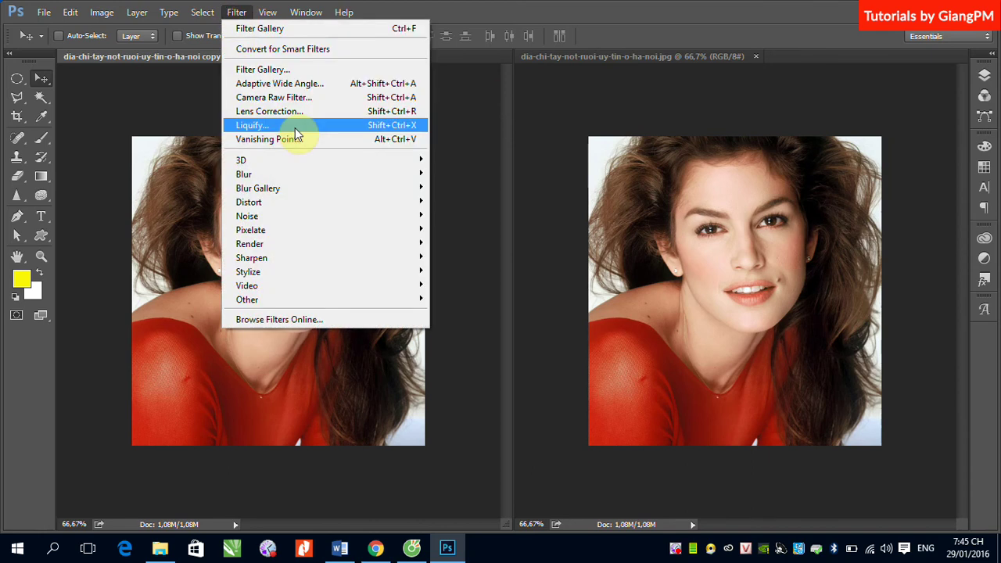
Step: Apply Stained Glass to the copy with cell size 10, border 3, light 1
{"action": "left_click", "coordinate": [262, 70]}
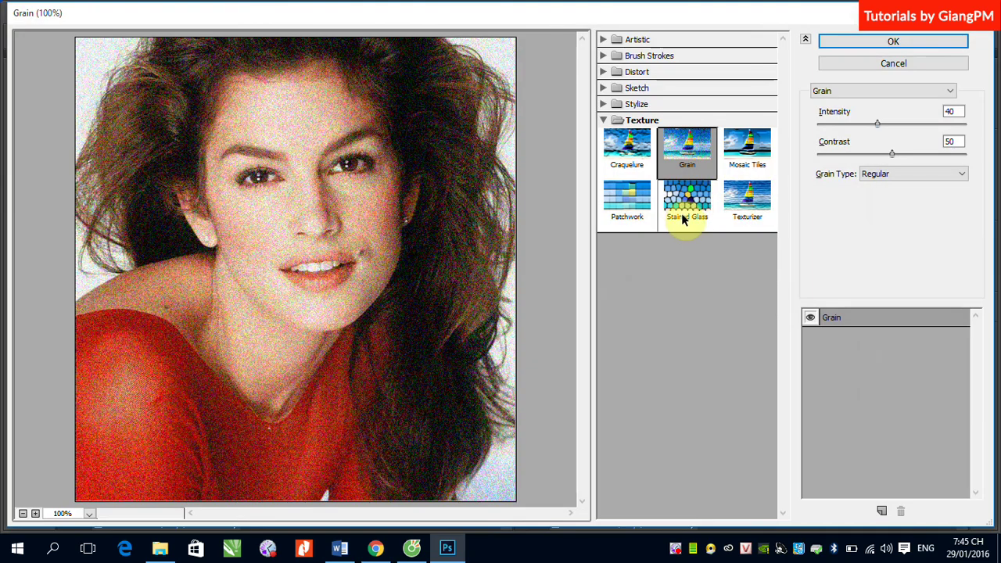
{"action": "left_click", "coordinate": [681, 209]}
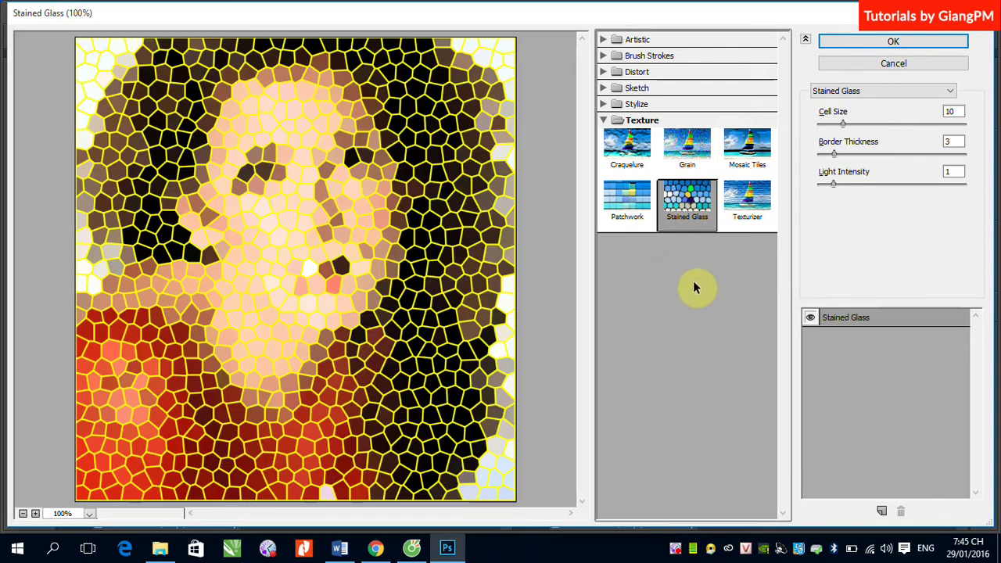
{"action": "left_click", "coordinate": [867, 41]}
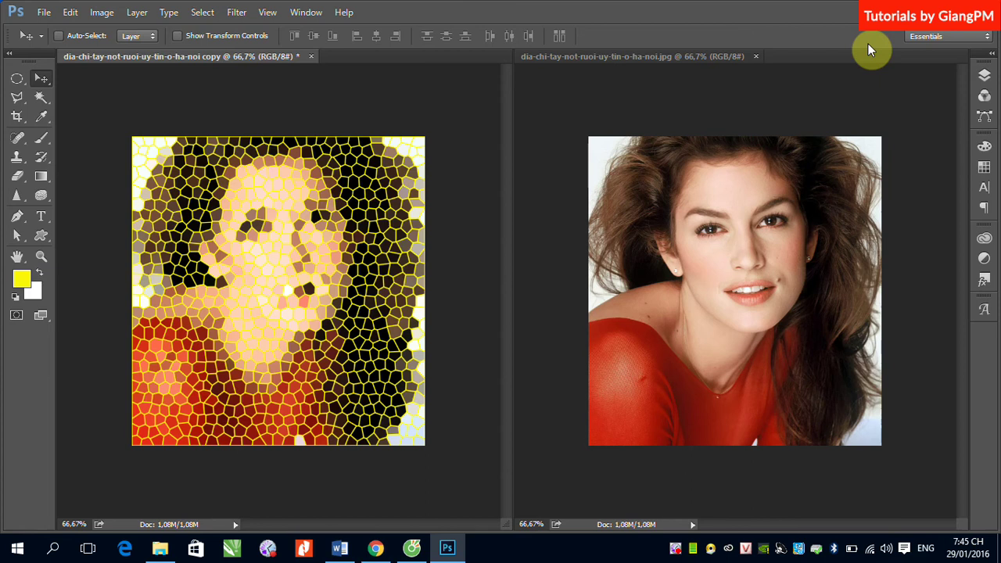
{"action": "left_click", "coordinate": [984, 76]}
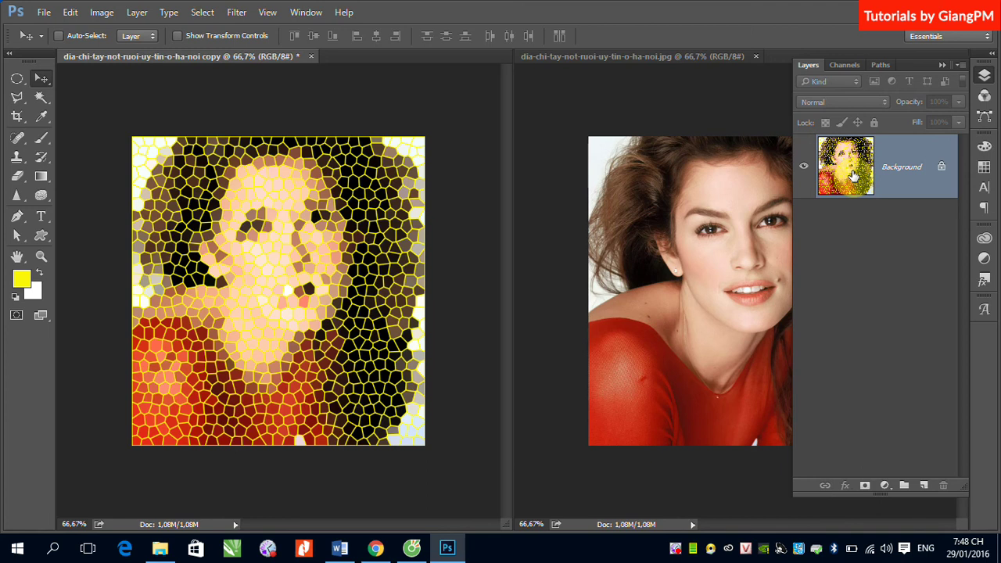
Step: Reapply Stained Glass to the original portrait, then undo it to restore the clean photo
{"action": "left_click", "coordinate": [614, 226]}
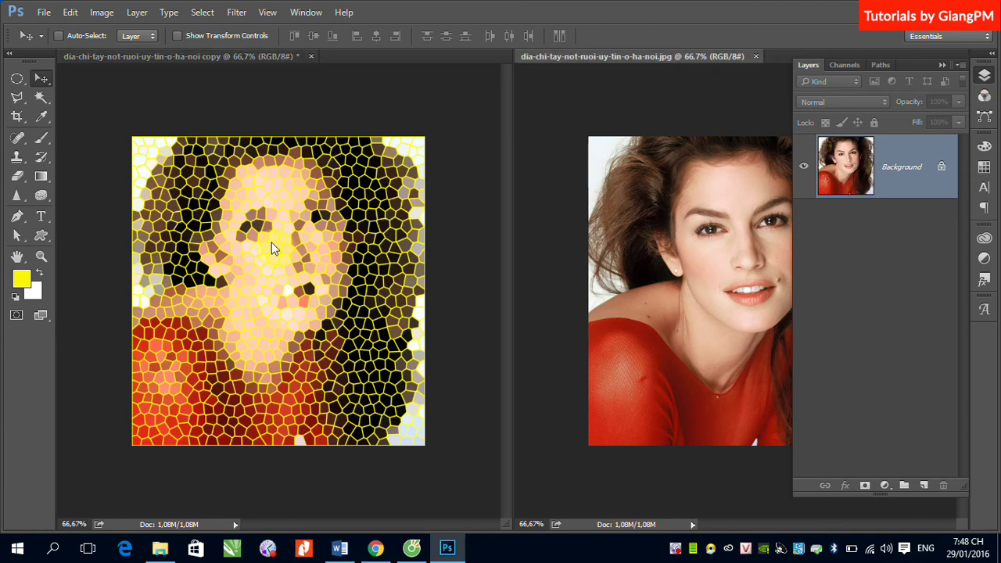
{"action": "left_click", "coordinate": [236, 13]}
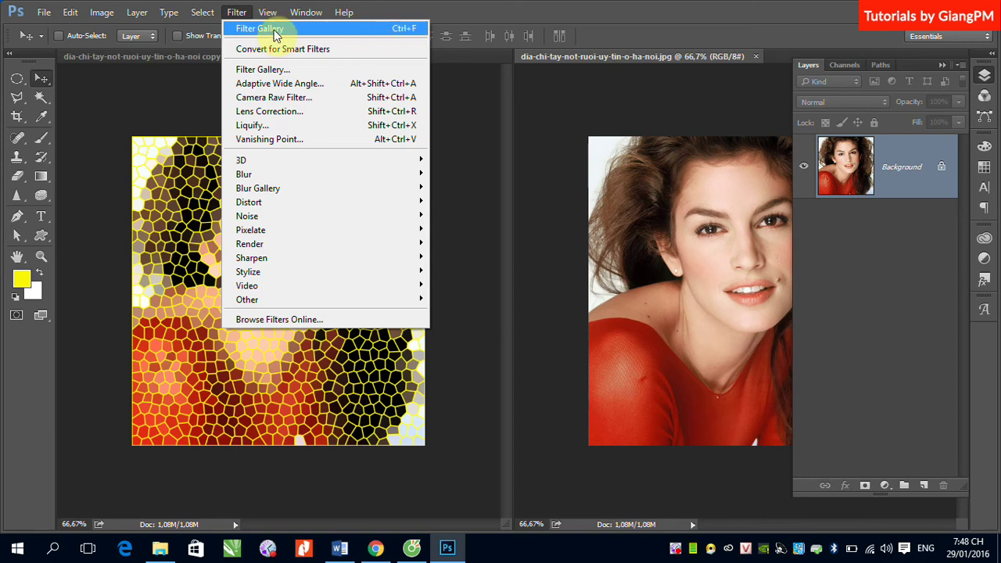
{"action": "left_click", "coordinate": [403, 28]}
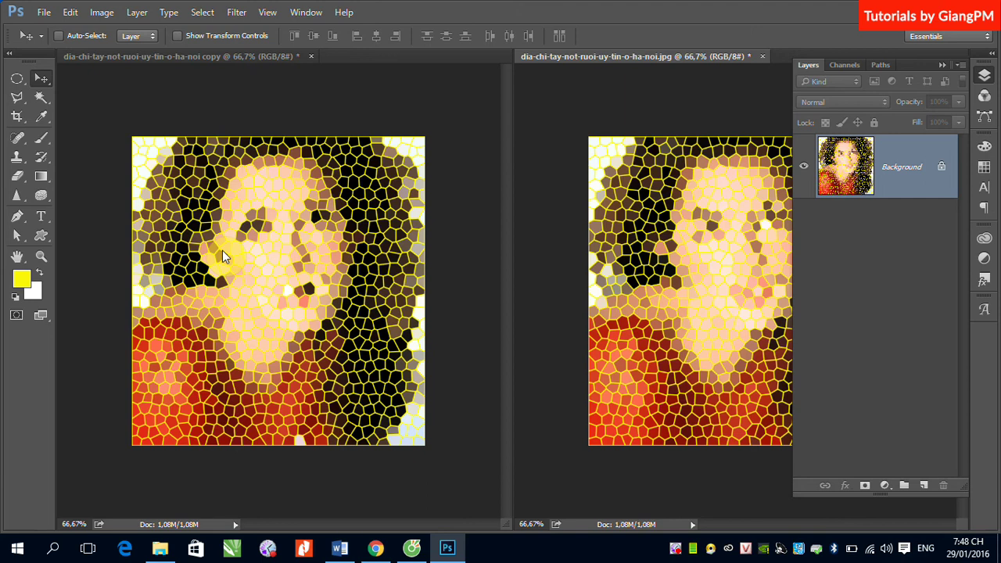
{"action": "key", "text": "ctrl+z"}
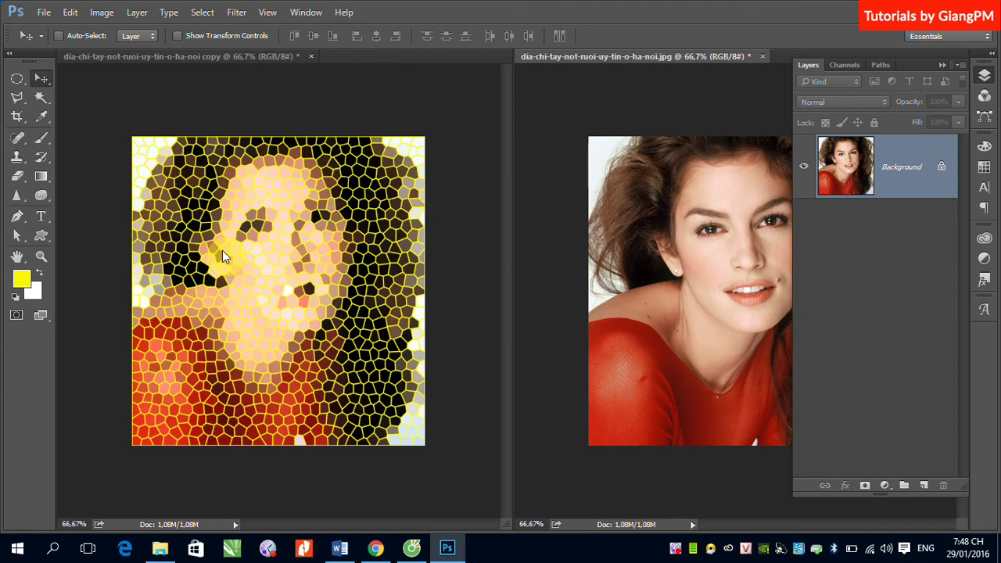
Step: Convert the original portrait's Background layer into a smart object named Layer 0
{"action": "left_click", "coordinate": [236, 12]}
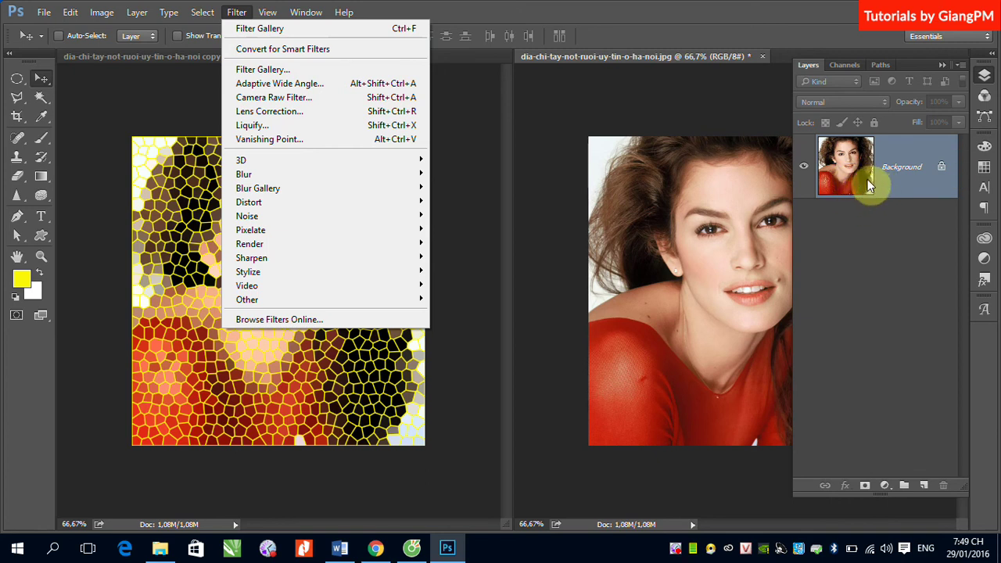
{"action": "left_click", "coordinate": [255, 55]}
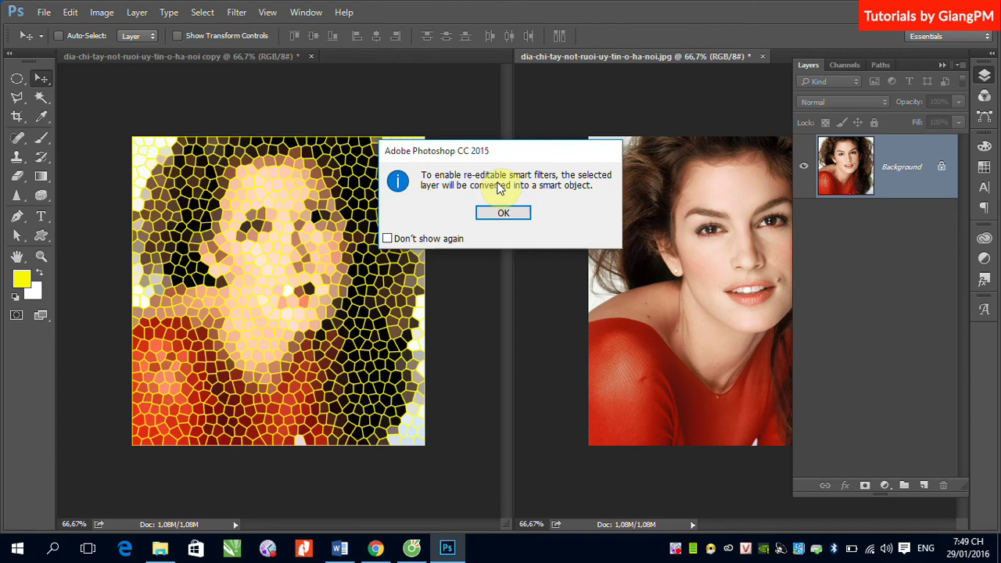
{"action": "left_click", "coordinate": [503, 215]}
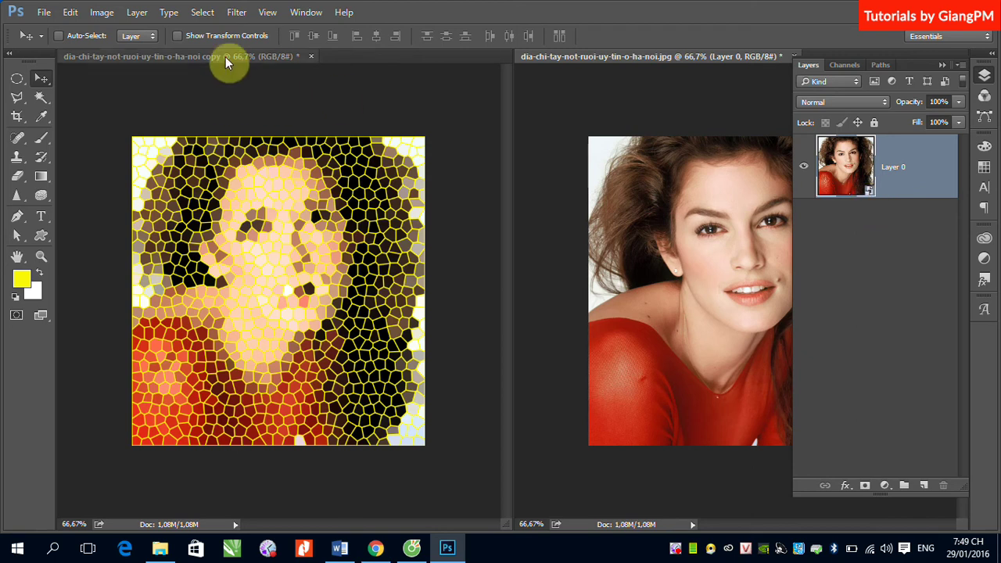
Step: Apply Stained Glass from the Filter Gallery to Layer 0 as a smart filter
{"action": "left_click", "coordinate": [236, 11]}
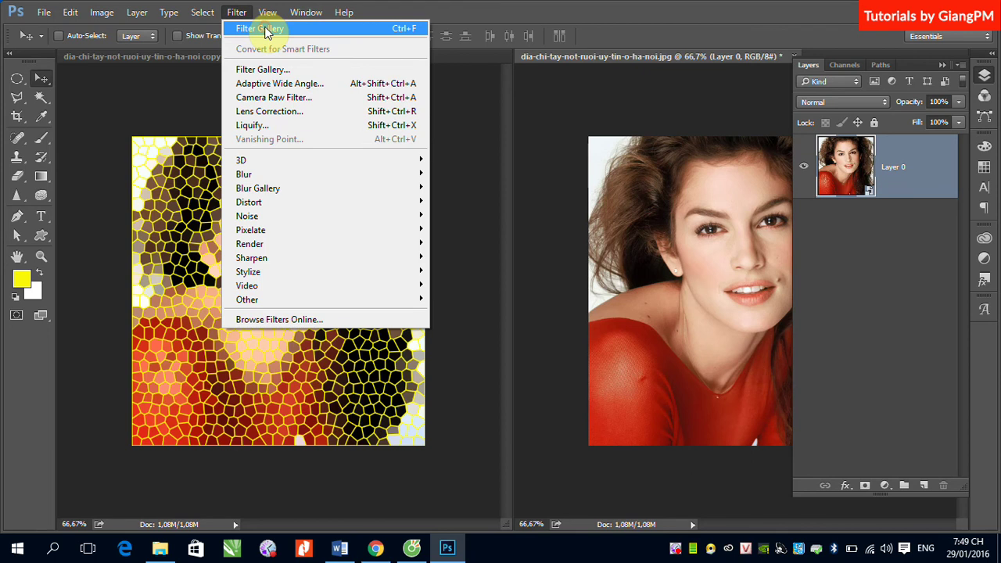
{"action": "left_click", "coordinate": [265, 29]}
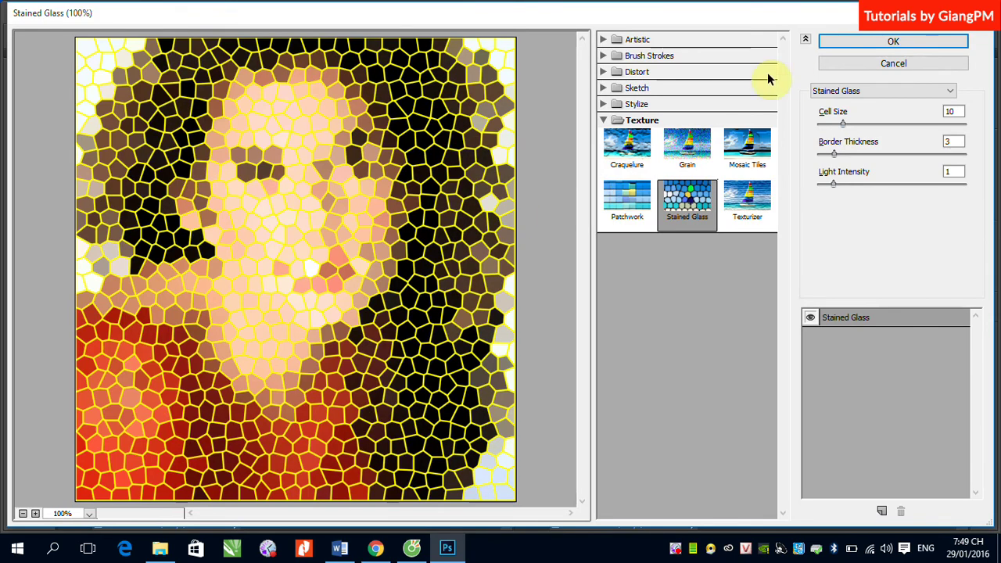
{"action": "left_click", "coordinate": [849, 41]}
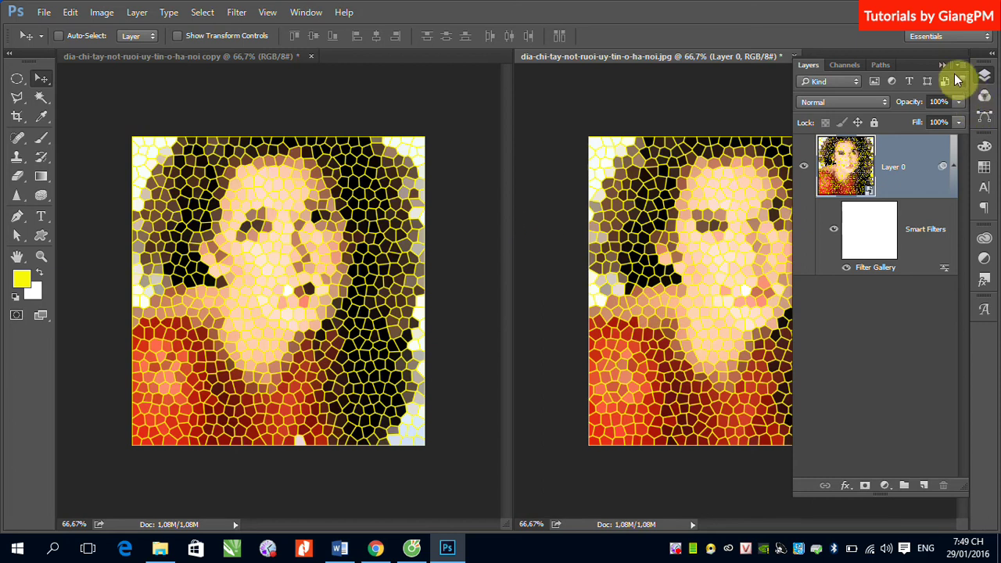
{"action": "left_click", "coordinate": [942, 65]}
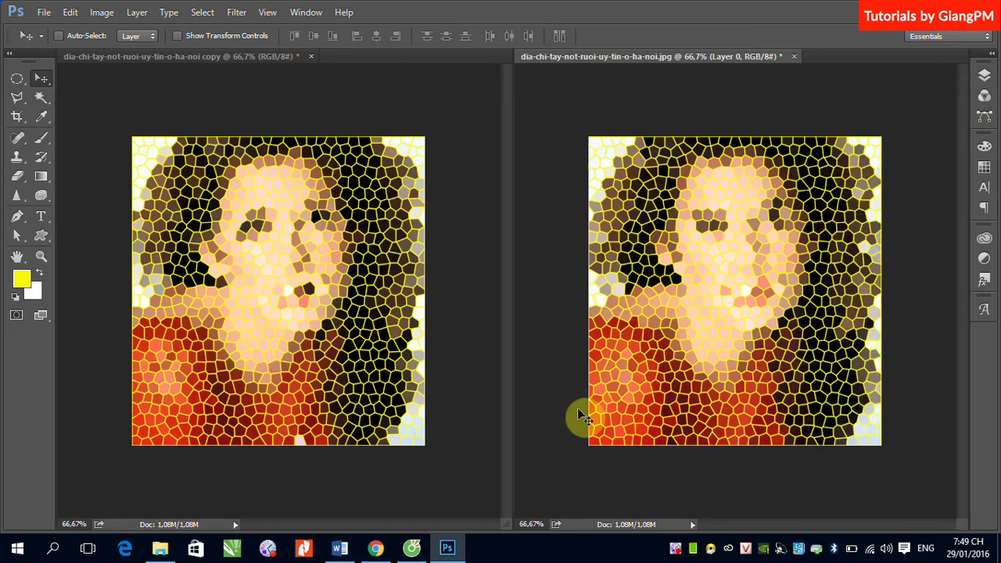
Step: Show the Layers panel and toggle the Filter Gallery smart filter off and on, leaving it visible
{"action": "left_click", "coordinate": [984, 76]}
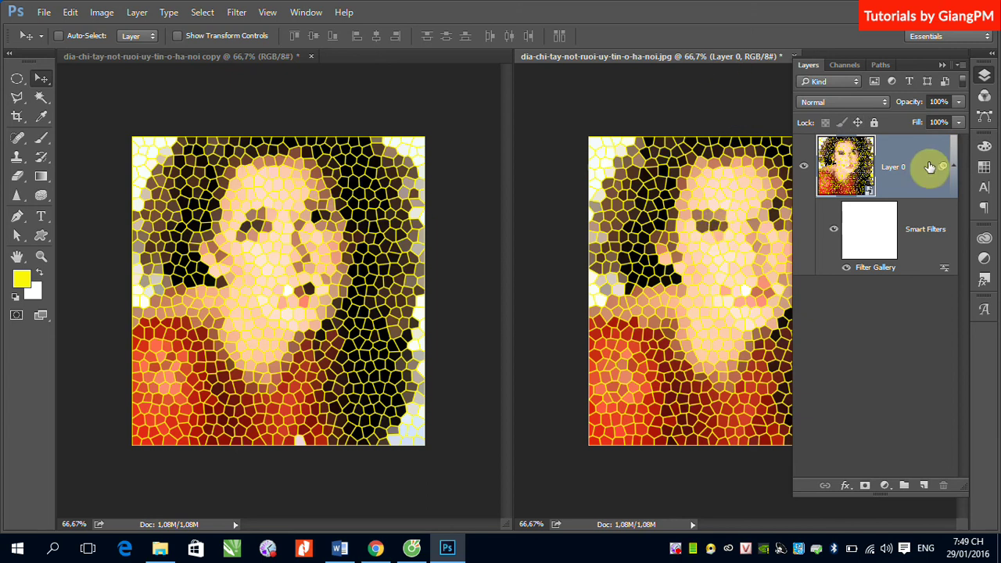
{"action": "left_click", "coordinate": [248, 55]}
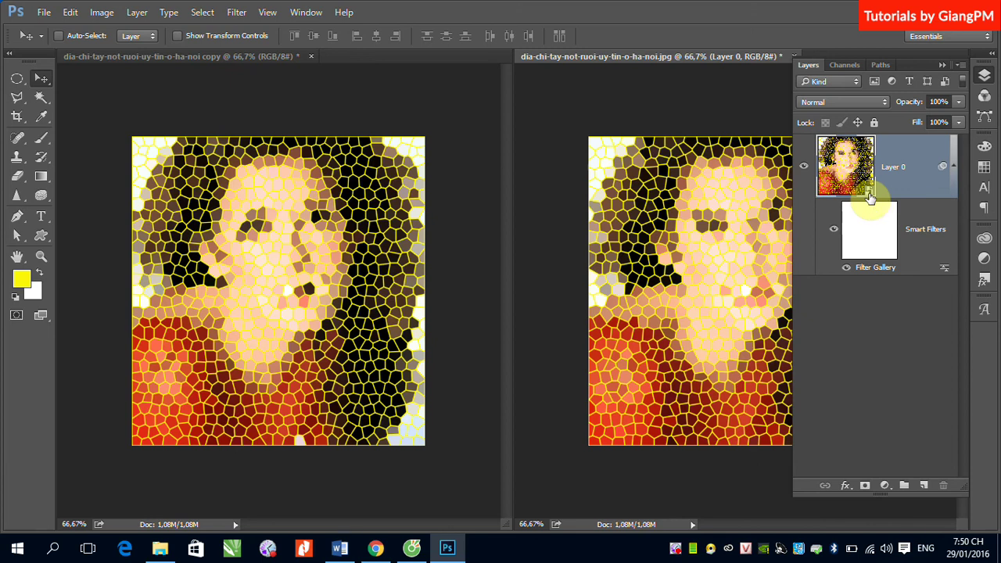
{"action": "left_click", "coordinate": [833, 232]}
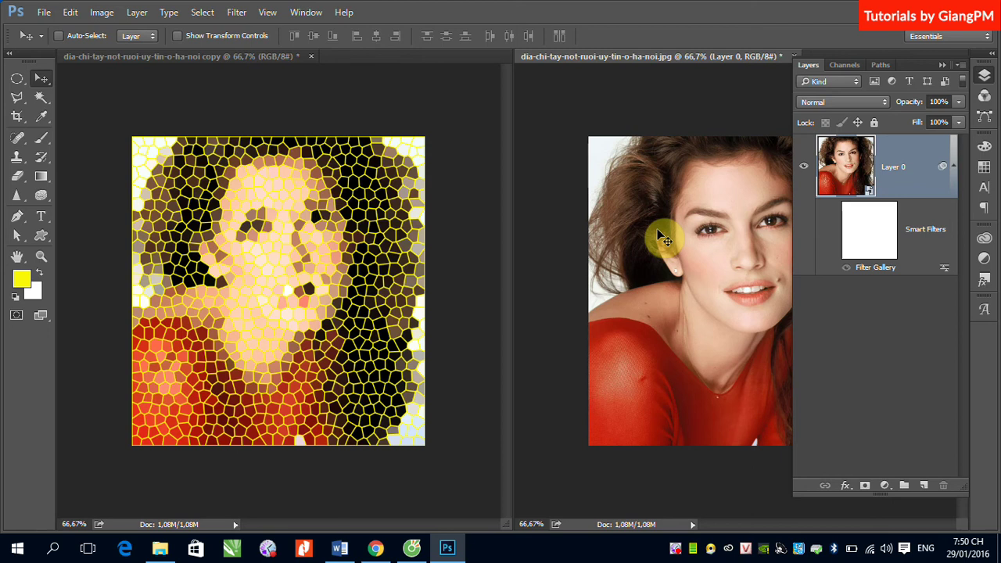
{"action": "left_click", "coordinate": [837, 237]}
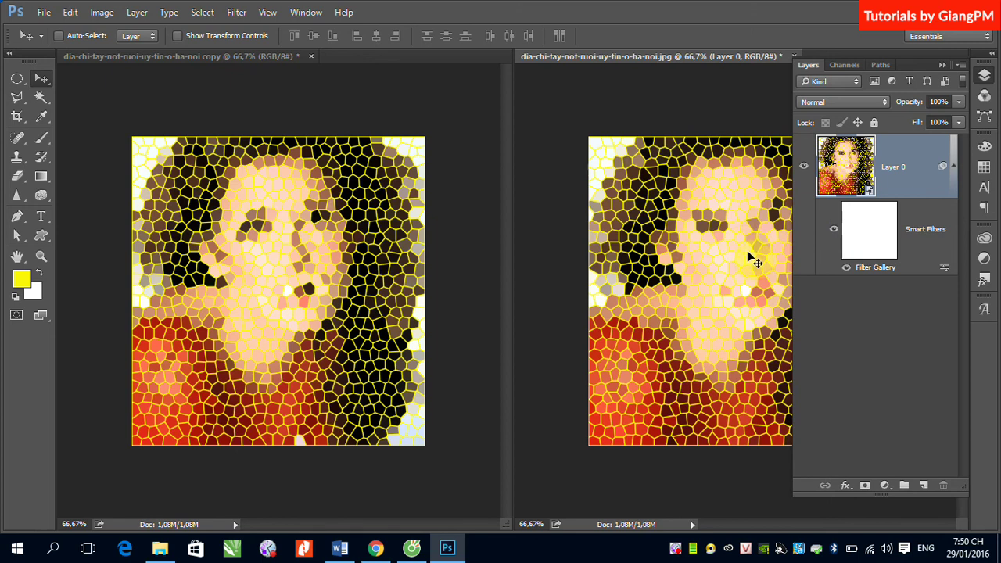
{"action": "left_click", "coordinate": [834, 228]}
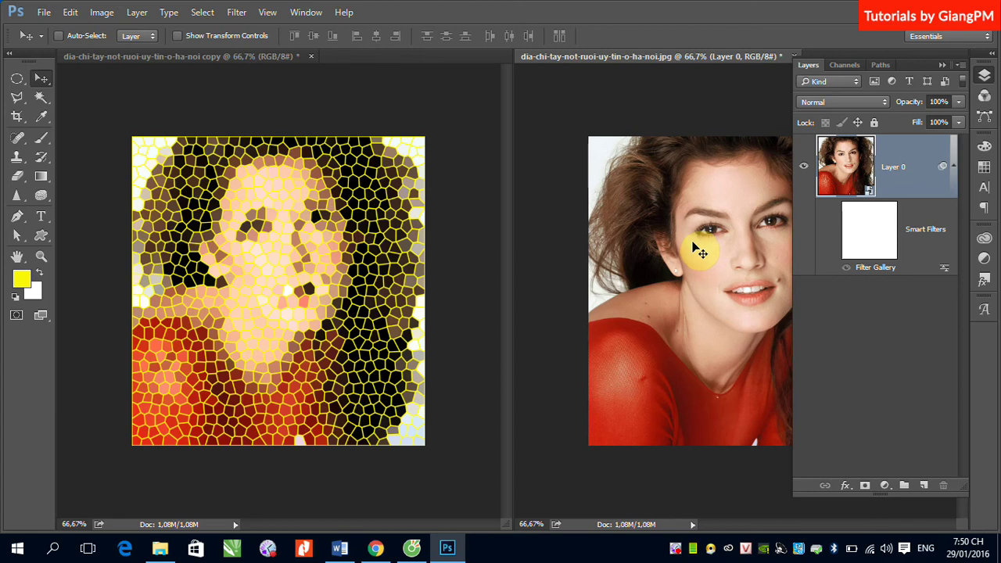
{"action": "left_click", "coordinate": [834, 231]}
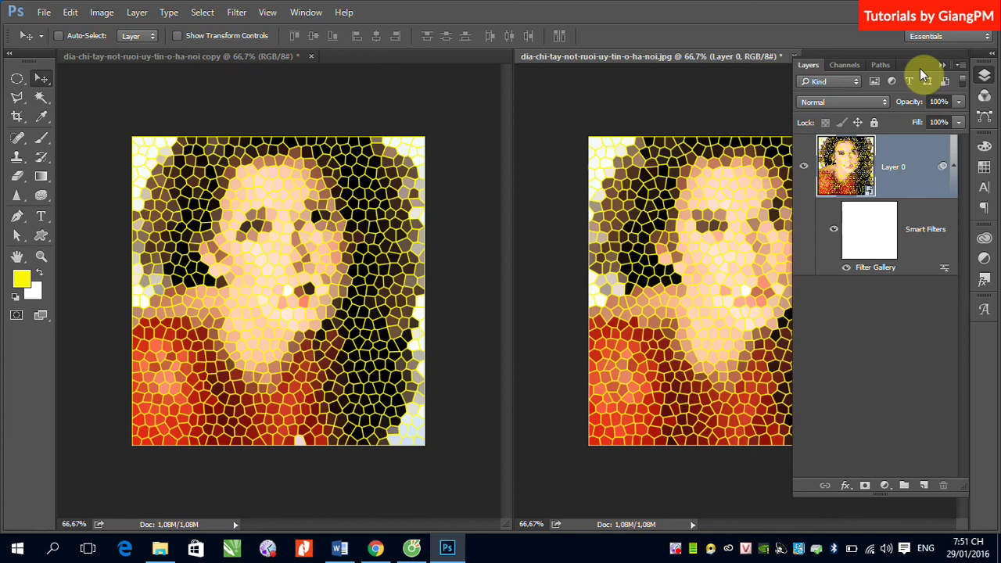
Step: Reopen the Filter Gallery smart filter and lower the Stained Glass cell size for finer cells
{"action": "double_click", "coordinate": [867, 269]}
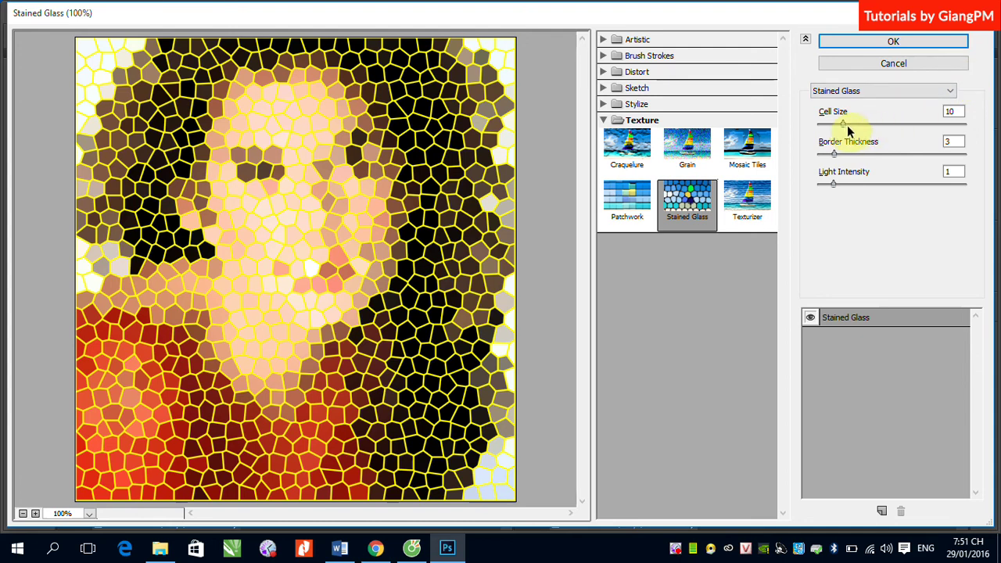
{"action": "mouse_move", "coordinate": [844, 124]}
{"action": "left_mouse_down"}
{"action": "mouse_move", "coordinate": [870, 125]}
{"action": "mouse_move", "coordinate": [827, 135]}
{"action": "left_mouse_up"}
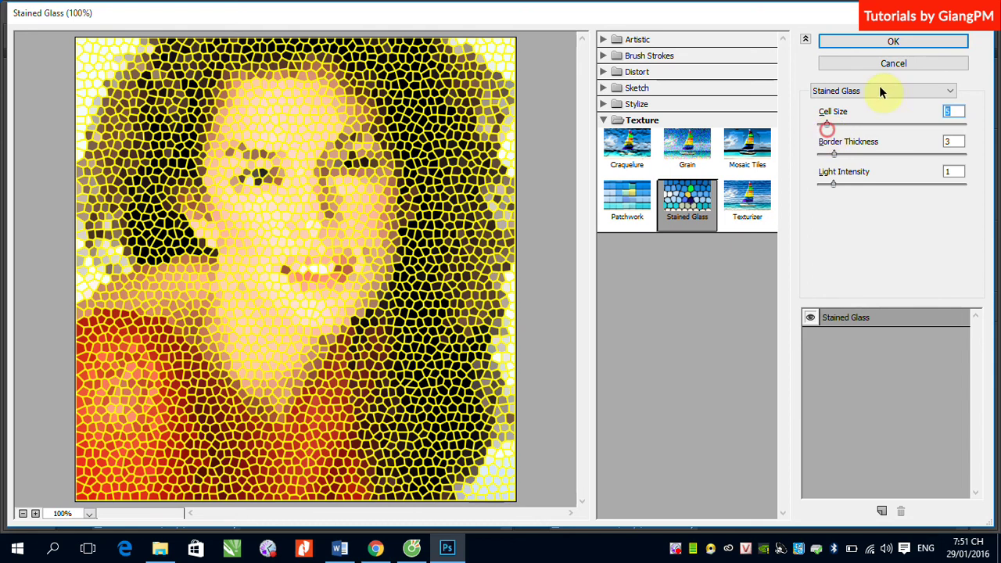
{"action": "left_click", "coordinate": [893, 43]}
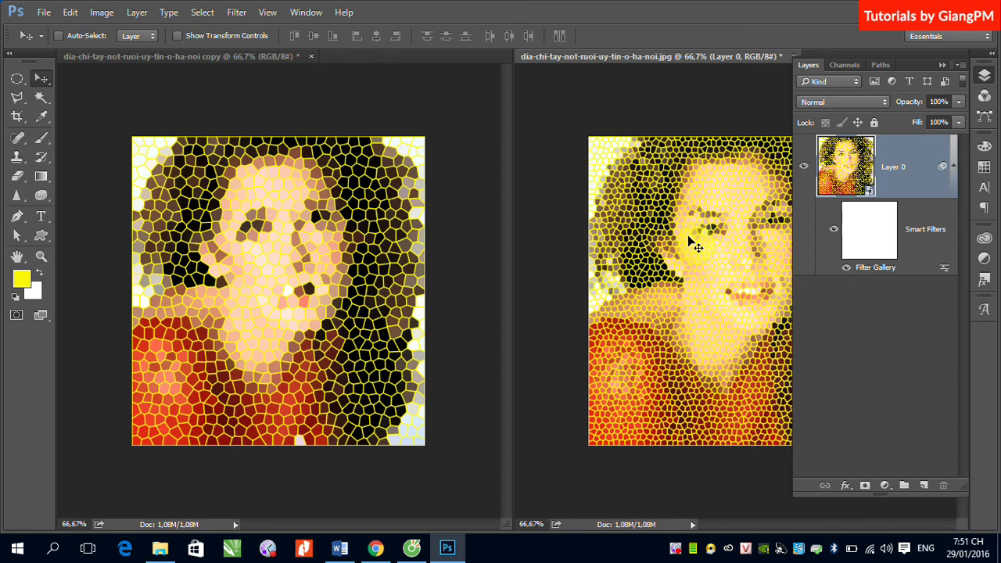
{"action": "left_click", "coordinate": [335, 246]}
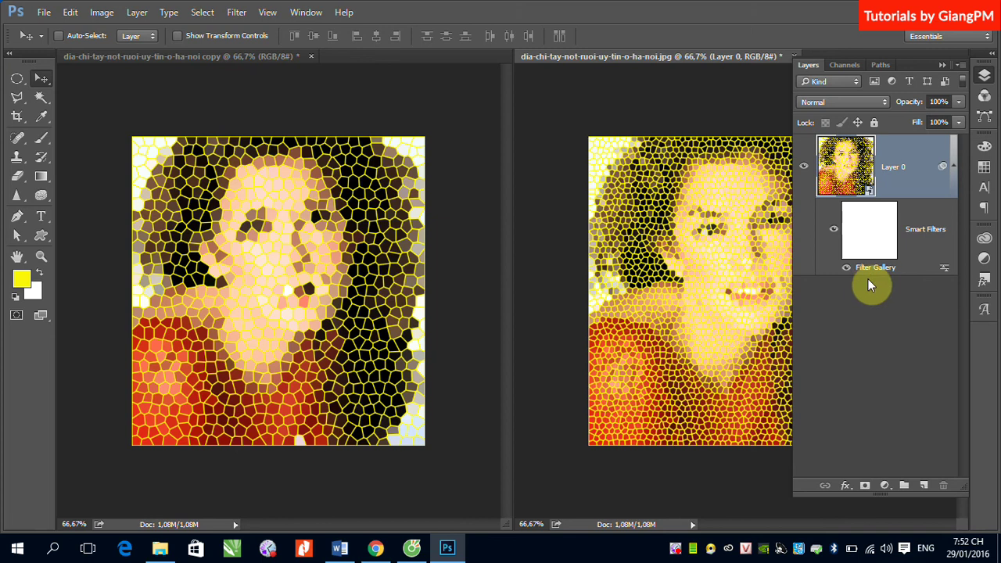
{"action": "double_click", "coordinate": [871, 269]}
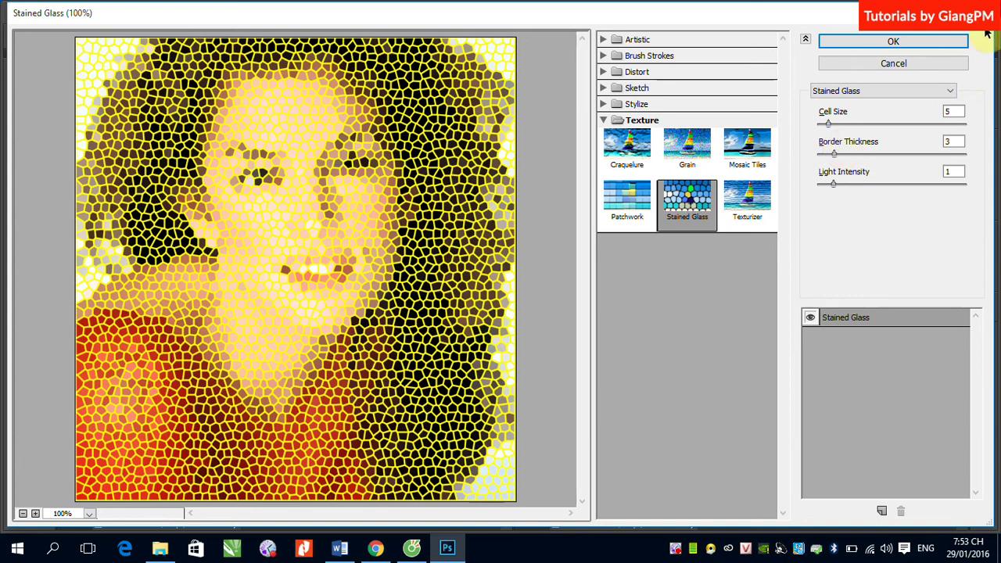
{"action": "left_click", "coordinate": [893, 43]}
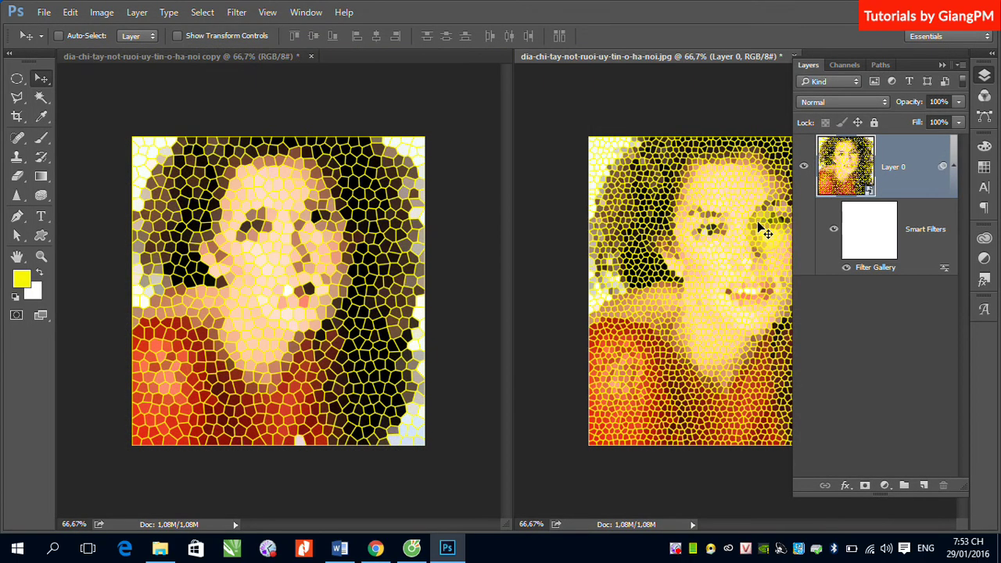